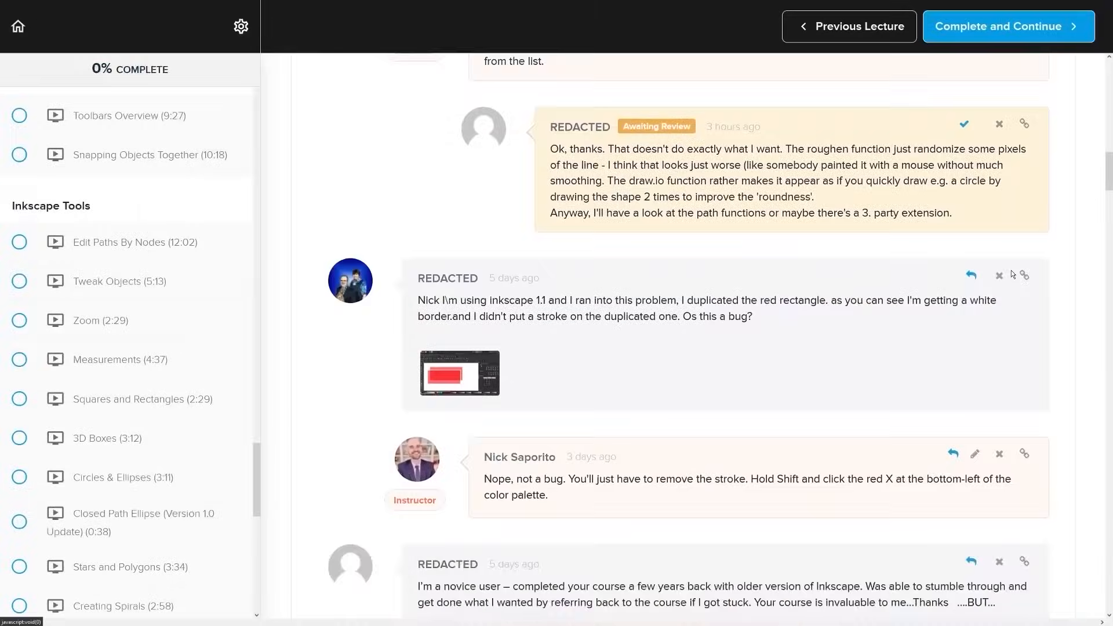
pyautogui.scroll(-2, 1011, 270)
pyautogui.scroll(-8, 1038, 265)
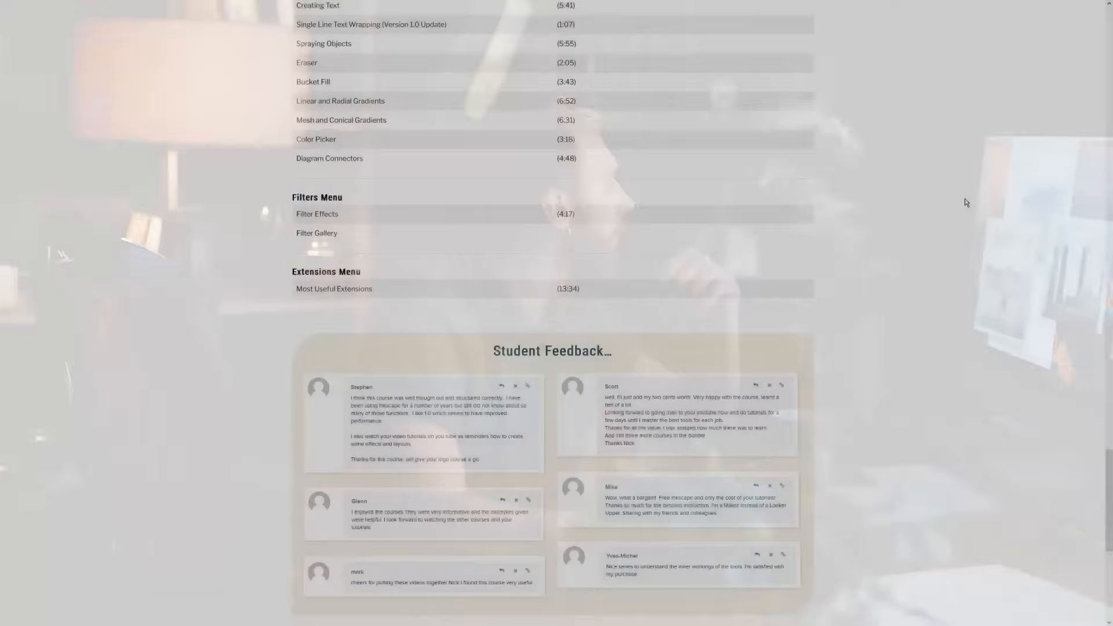
pyautogui.scroll(-4, 965, 203)
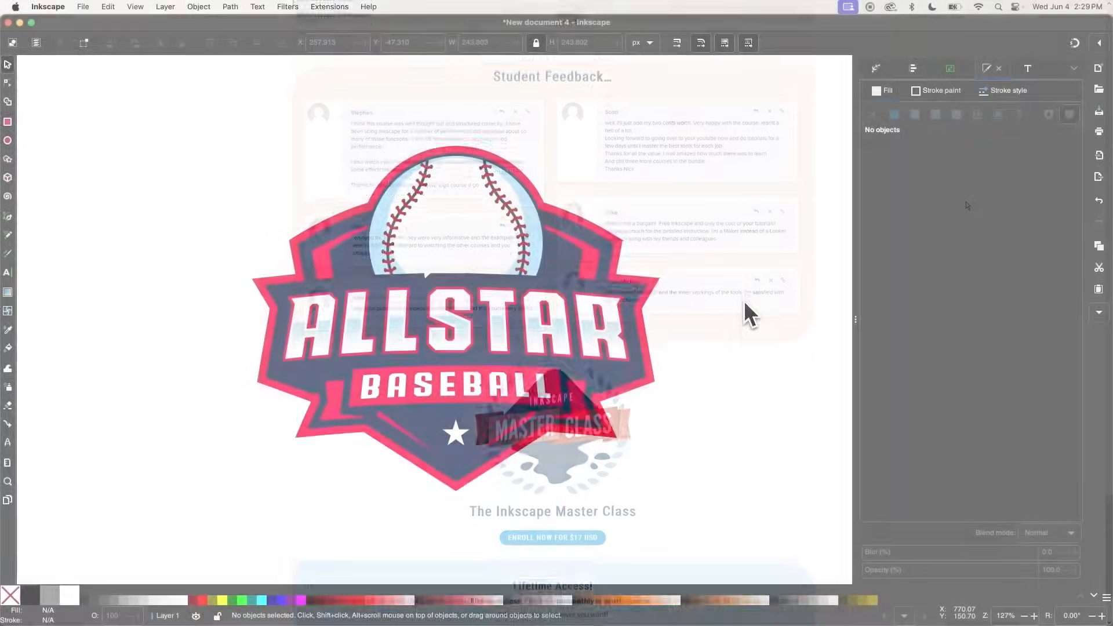
pyautogui.scroll(-6, 746, 311)
pyautogui.scroll(-5, 748, 313)
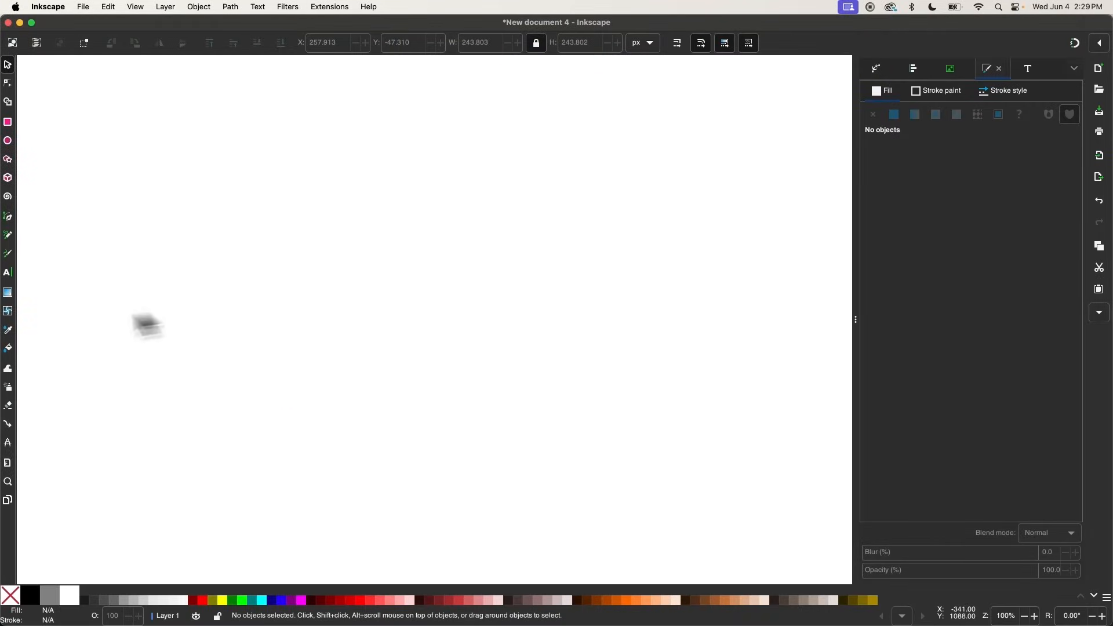
# - Create a text object reading "ALLSTAR" in capitals on the canvas
pyautogui.press('t')
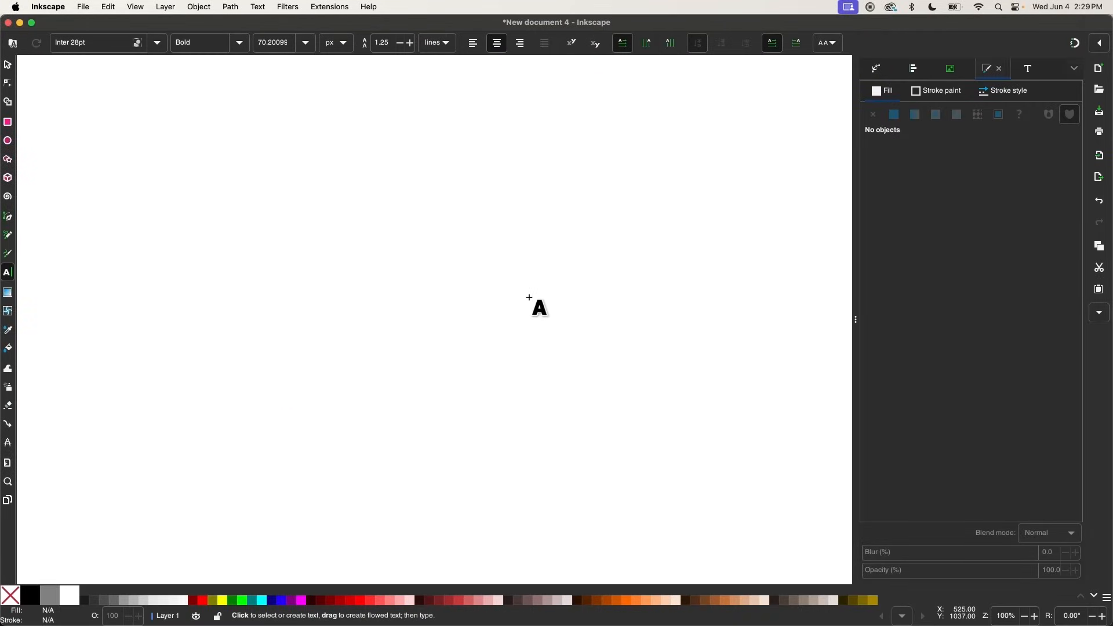
pyautogui.click(344, 297)
pyautogui.write('allstar')
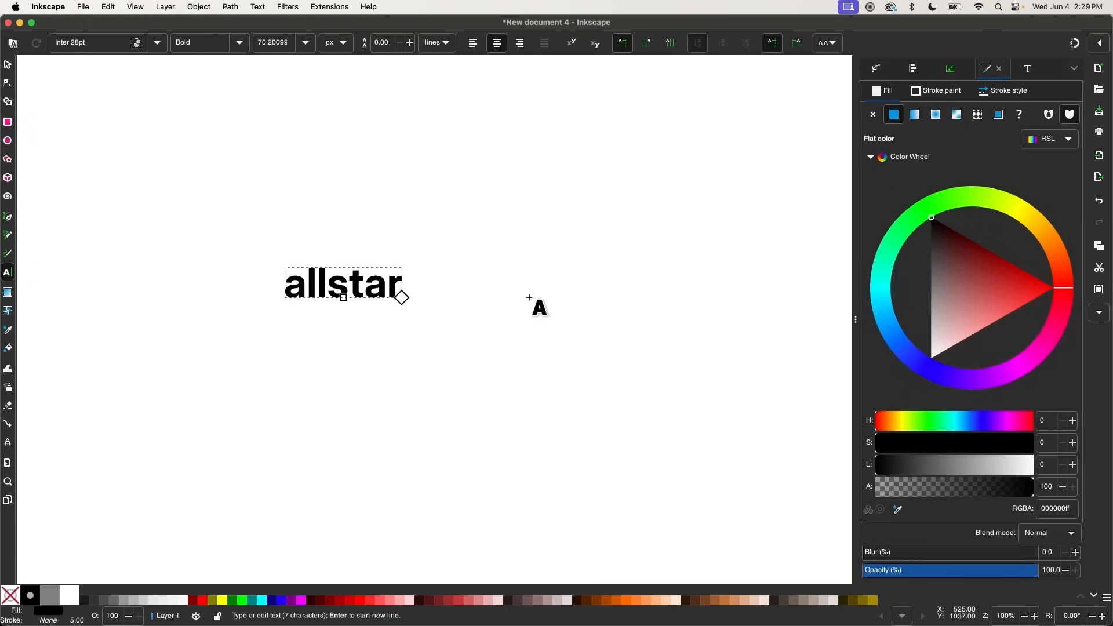
pyautogui.press('BackSpace')
pyautogui.press('BackSpace')
pyautogui.press('BackSpace')
pyautogui.press('BackSpace')
pyautogui.press('BackSpace')
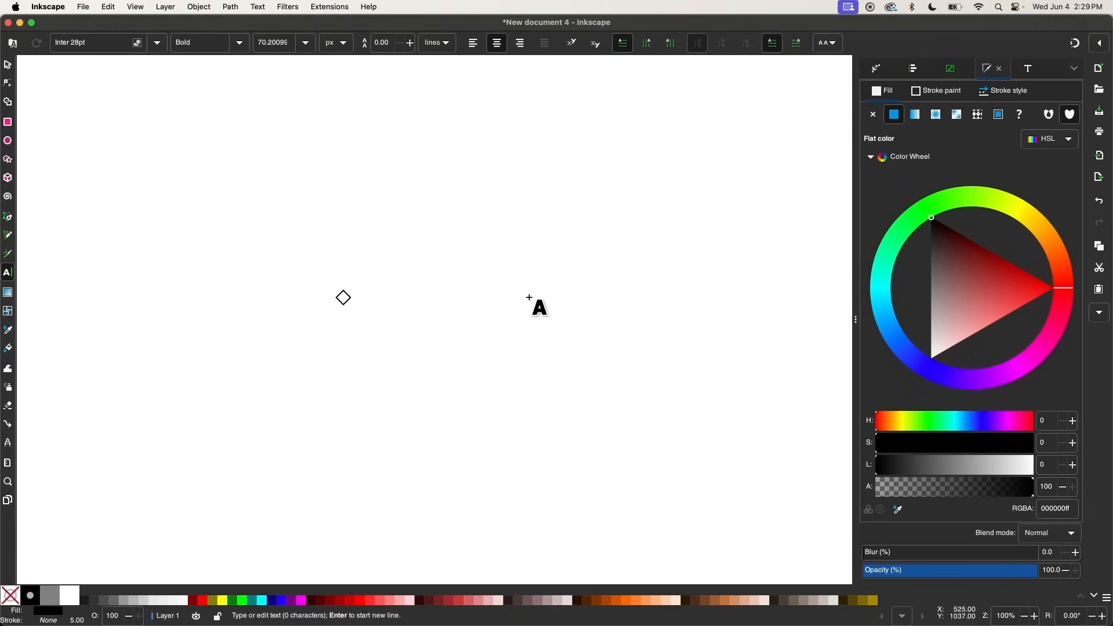
pyautogui.write('LLSTAR')
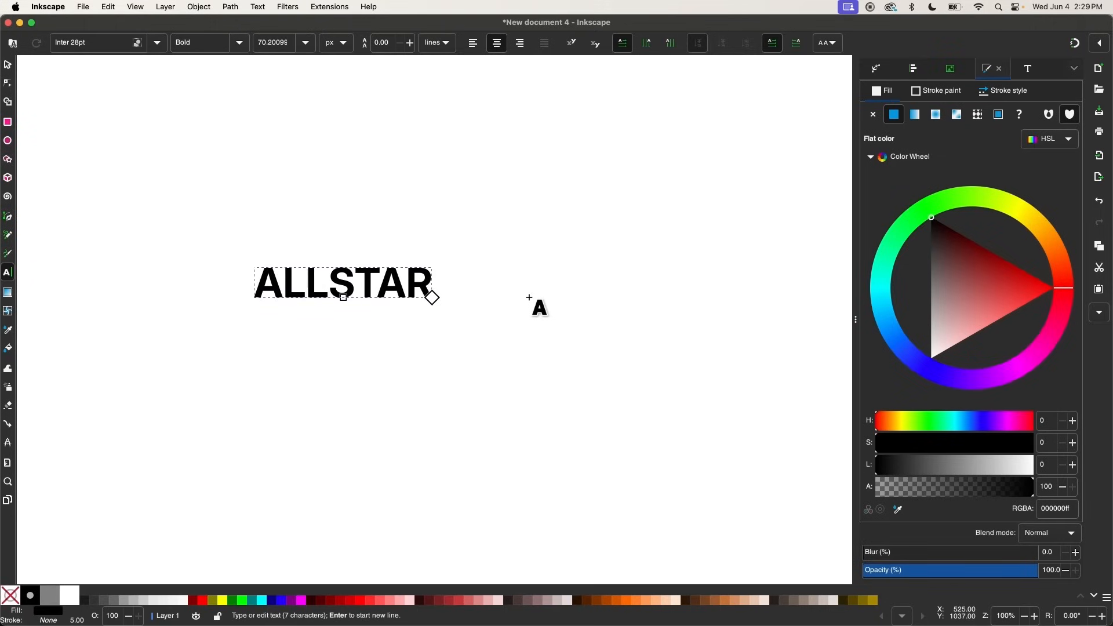
# - Change the font of the ALLSTAR text to Call of Ops Duty II Regular
pyautogui.press('Escape')
pyautogui.press('s')
pyautogui.moveTo(384, 278); pyautogui.dragTo(471, 299)
pyautogui.scroll(3, 471, 299)
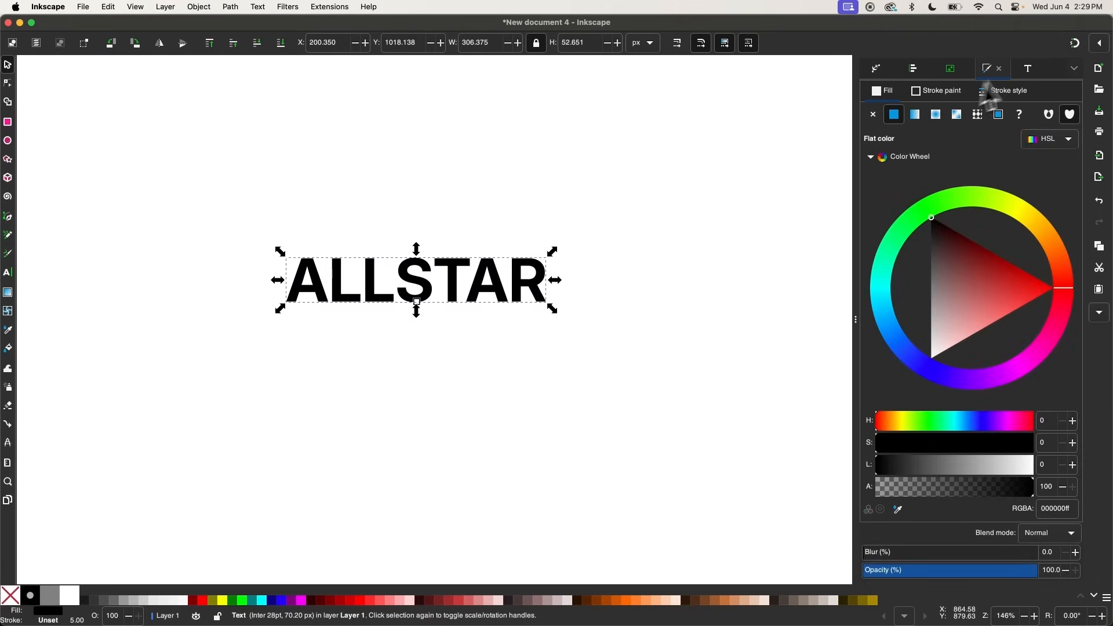
pyautogui.click(1028, 70)
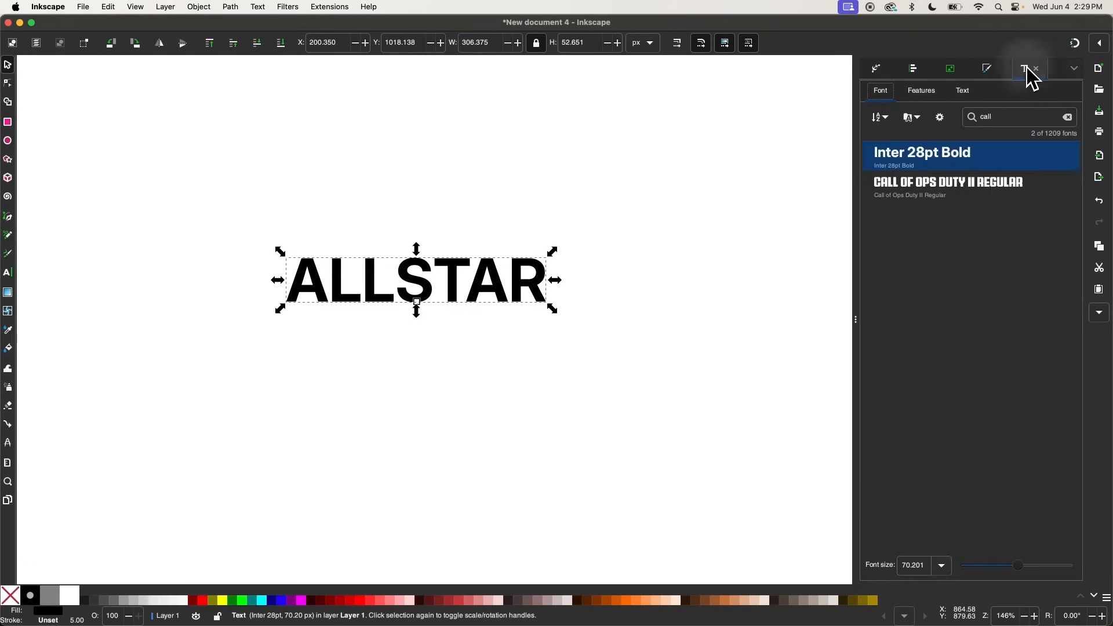
pyautogui.click(951, 188)
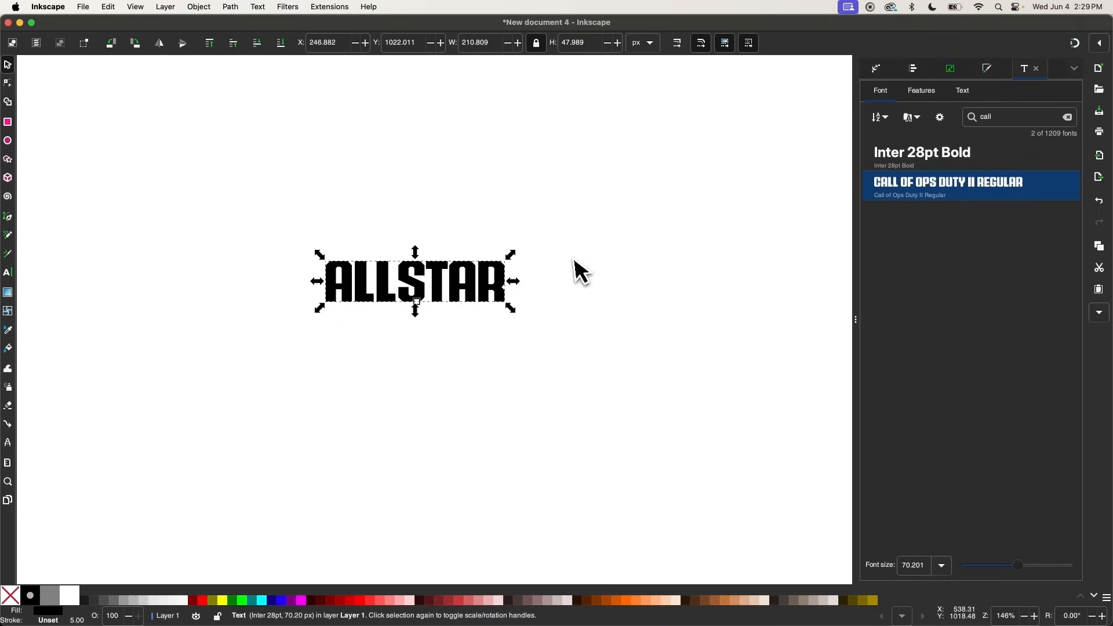
# - Scale the ALLSTAR text up proportionally to about 404 px wide and 92 px high
pyautogui.scroll(3, 435, 305)
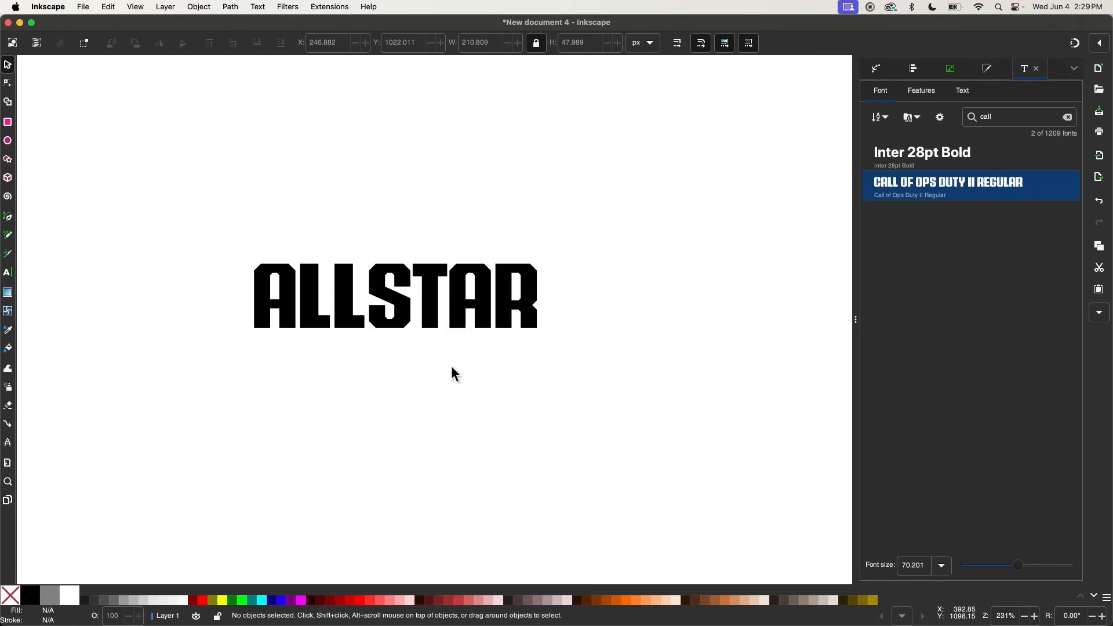
pyautogui.press('1')
pyautogui.moveTo(484, 324); pyautogui.dragTo(545, 337)
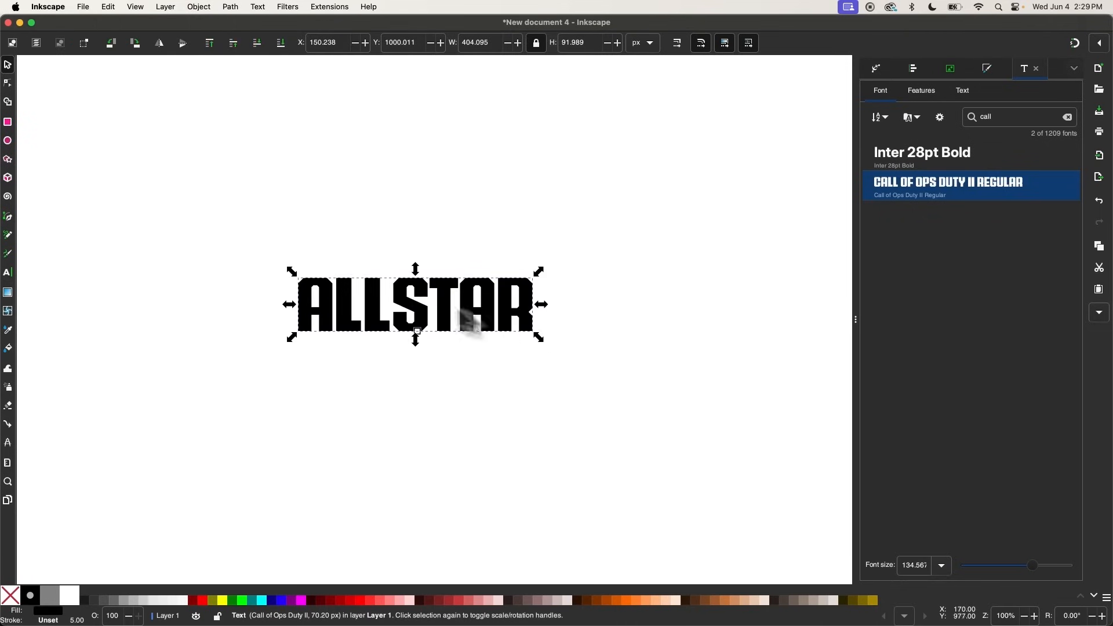
# - Set the letter spacing of the ALLSTAR text to 12
pyautogui.press('t')
pyautogui.click(423, 288)
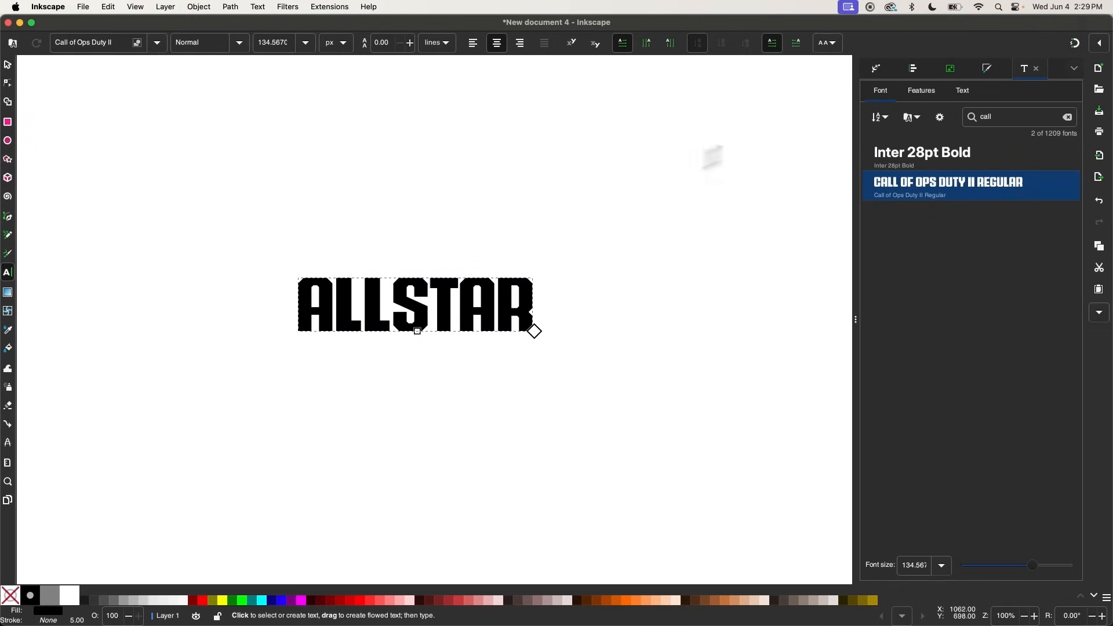
pyautogui.click(828, 42)
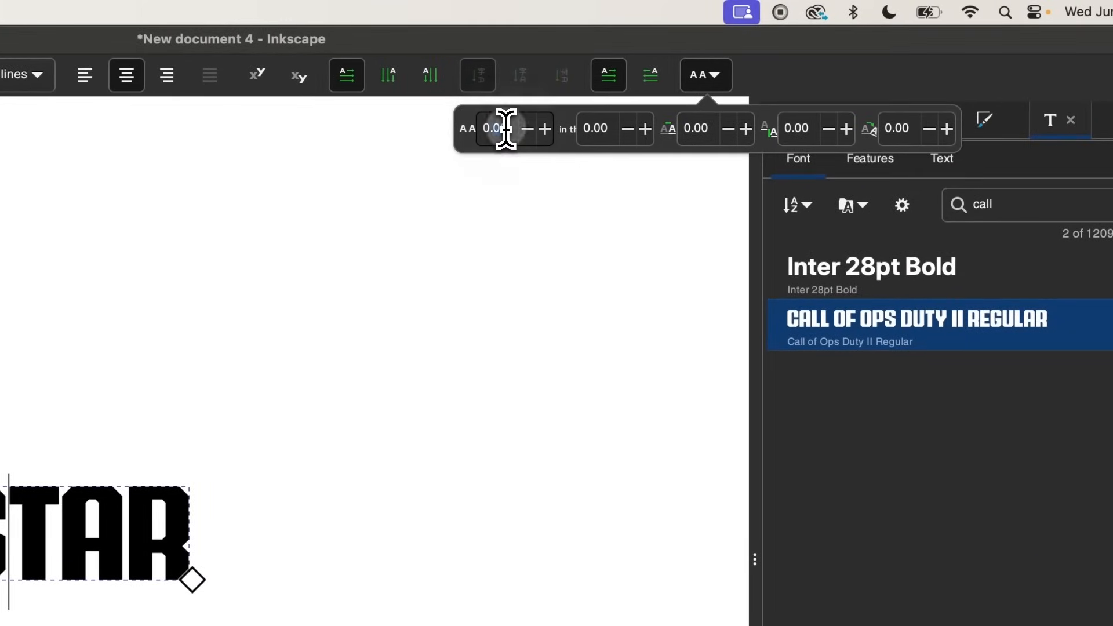
pyautogui.write('100')
pyautogui.press('Return')
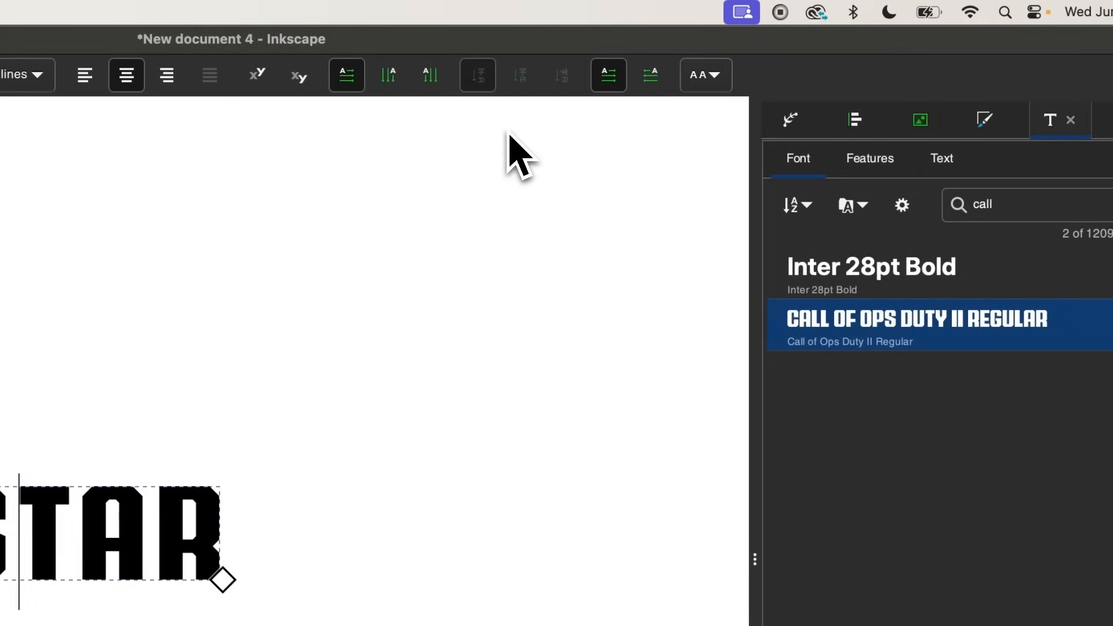
pyautogui.click(822, 43)
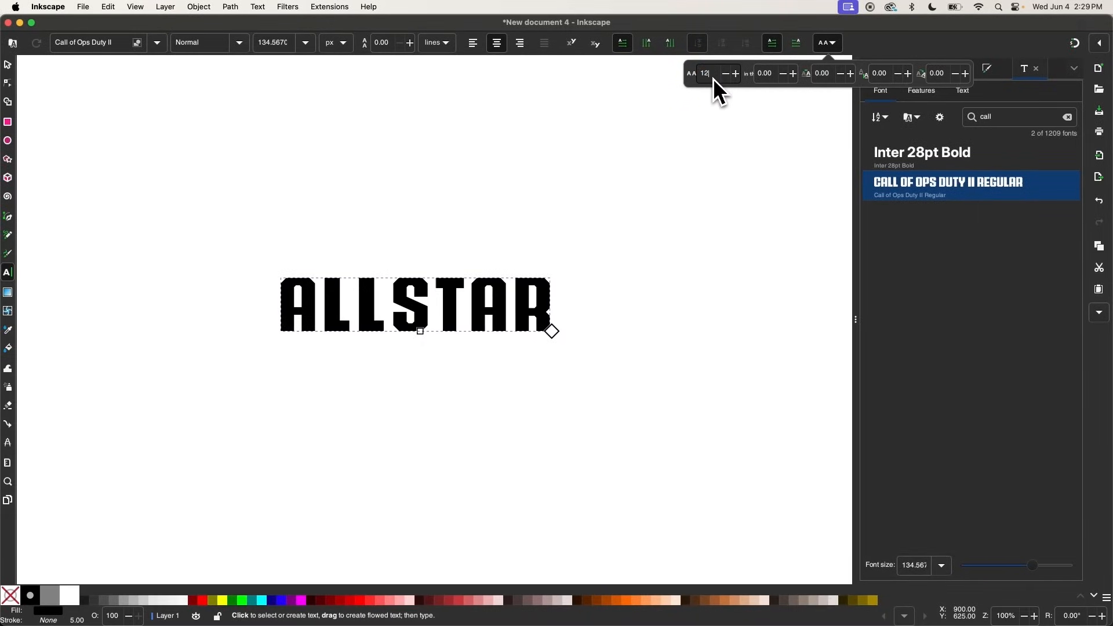
pyautogui.write('12')
pyautogui.press('Return')
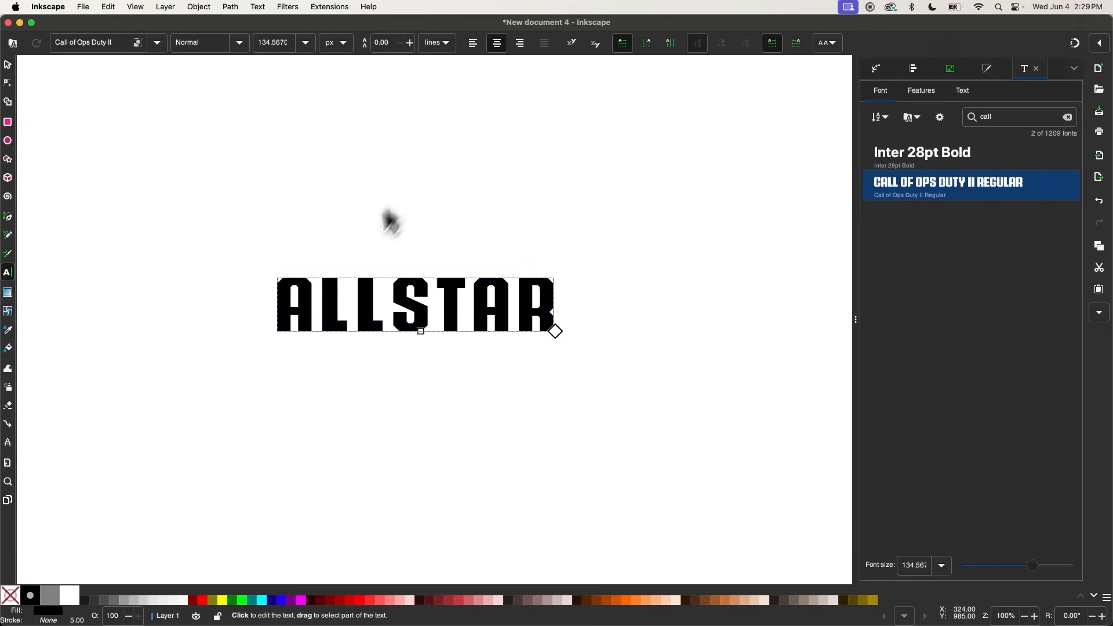
# - Convert the ALLSTAR text object to a path
pyautogui.click(436, 305)
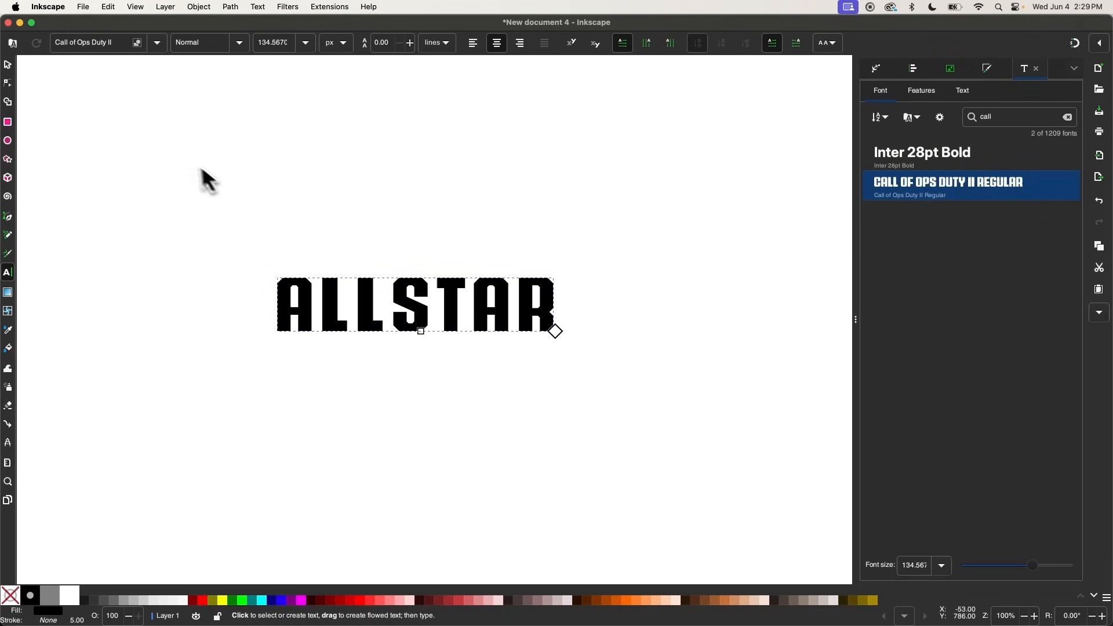
pyautogui.click(7, 65)
pyautogui.hscroll(-2, 475, 221)
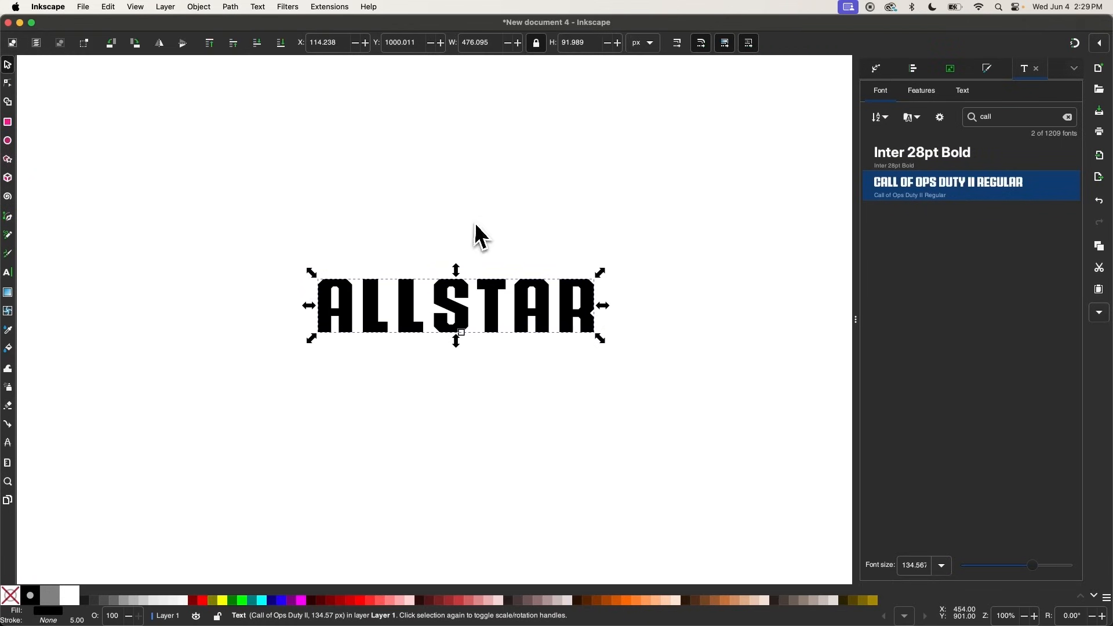
pyautogui.click(232, 6)
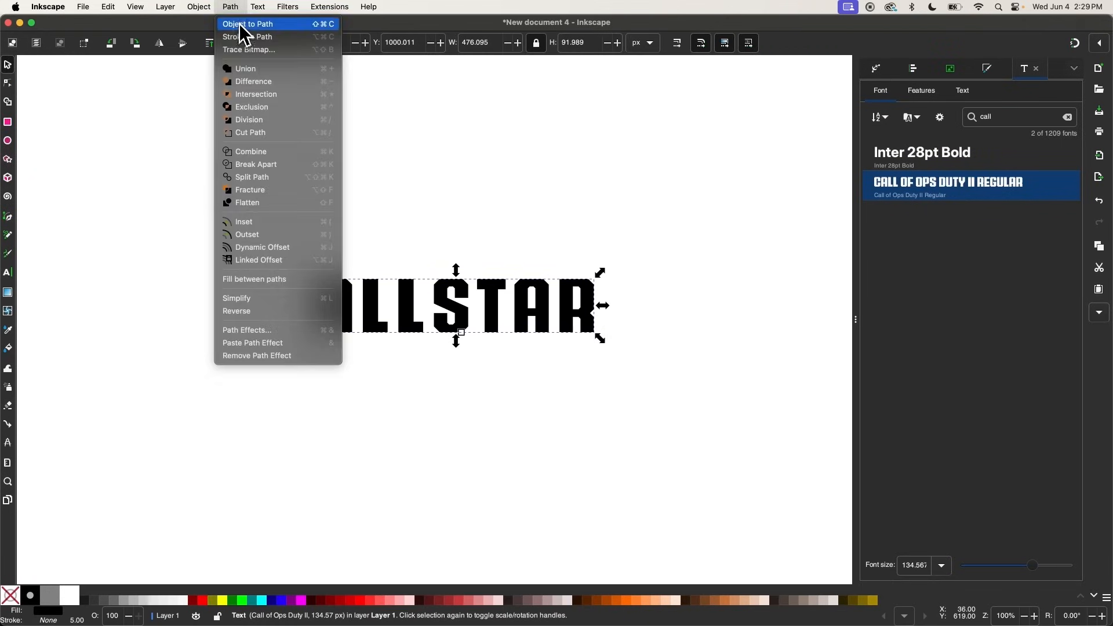
pyautogui.click(247, 22)
pyautogui.scroll(1, 444, 206)
pyautogui.scroll(-2, 443, 206)
pyautogui.hscroll(2, 444, 206)
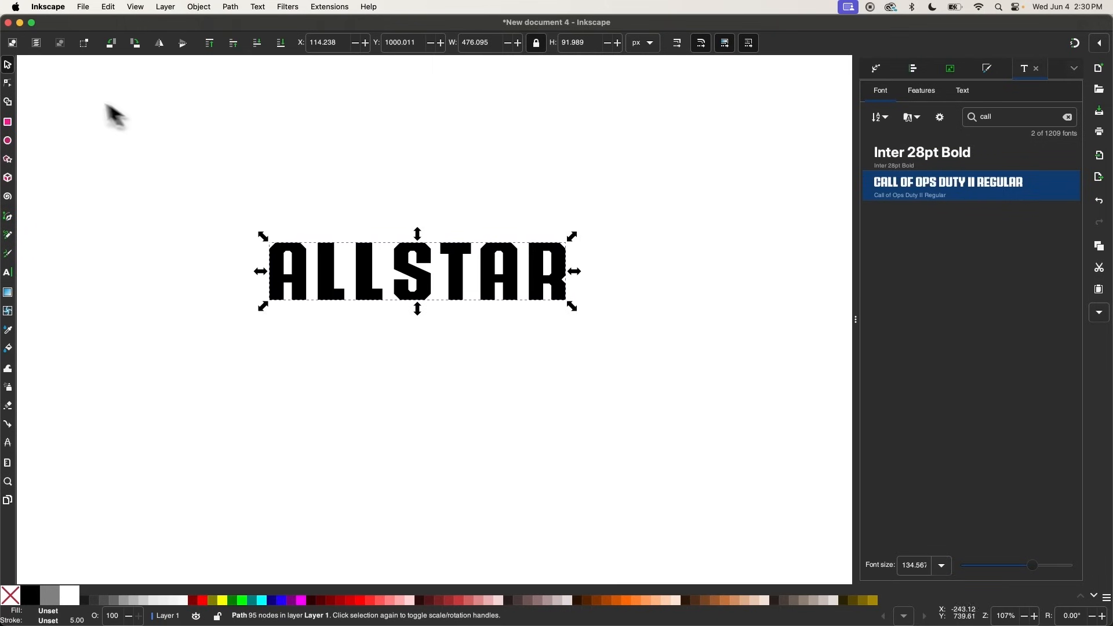
# - Select all nodes of the ALLSTAR path and make them corner nodes
pyautogui.click(9, 84)
pyautogui.scroll(4, 476, 168)
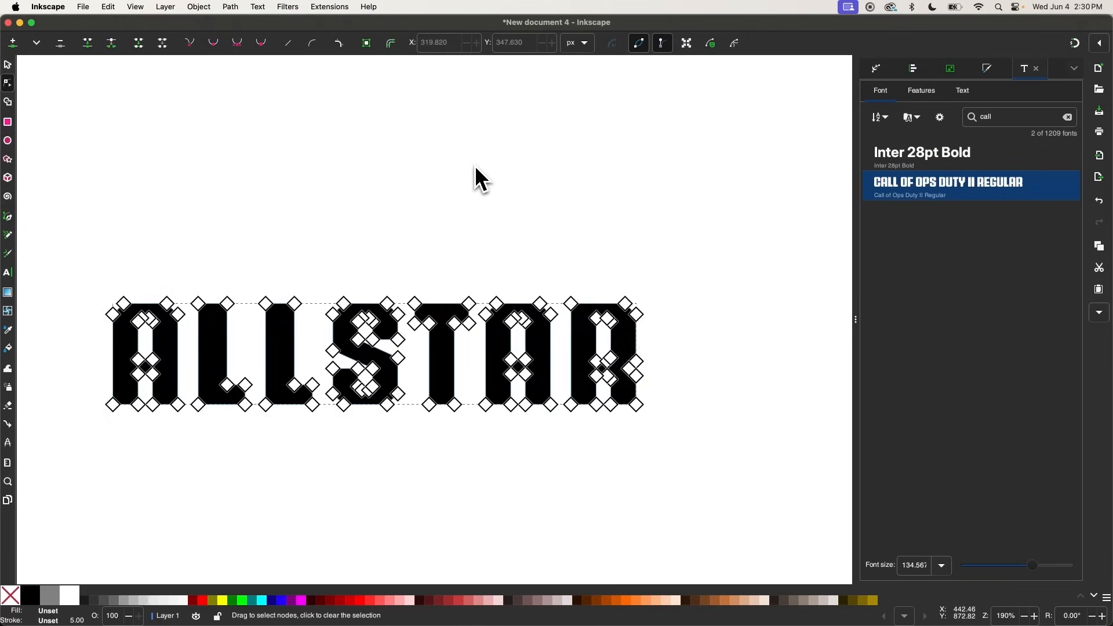
pyautogui.click(233, 7)
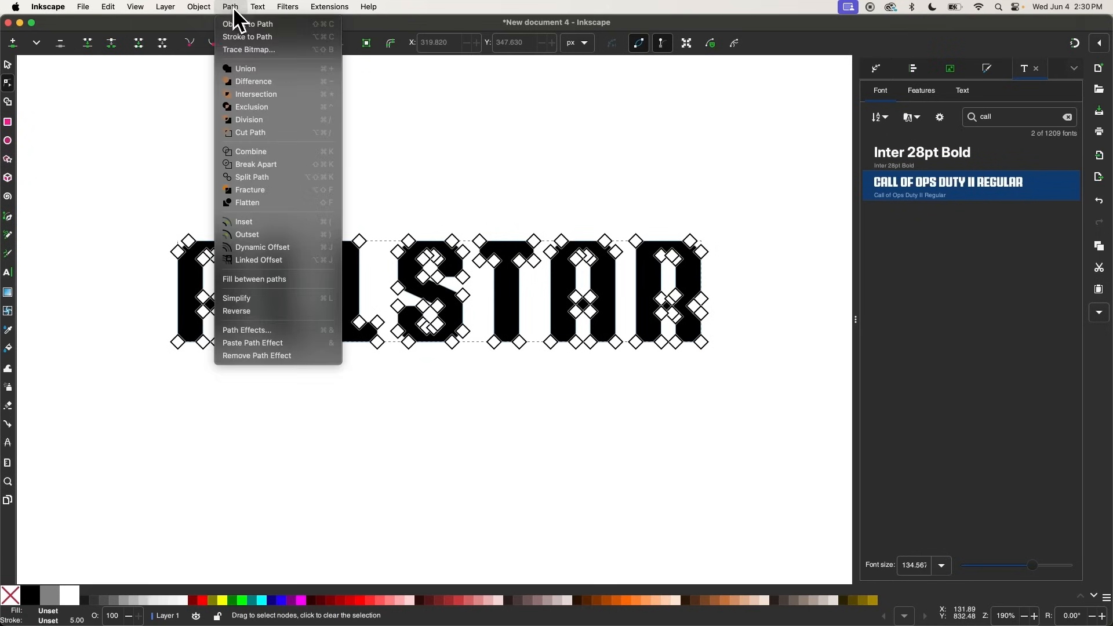
pyautogui.click(292, 202)
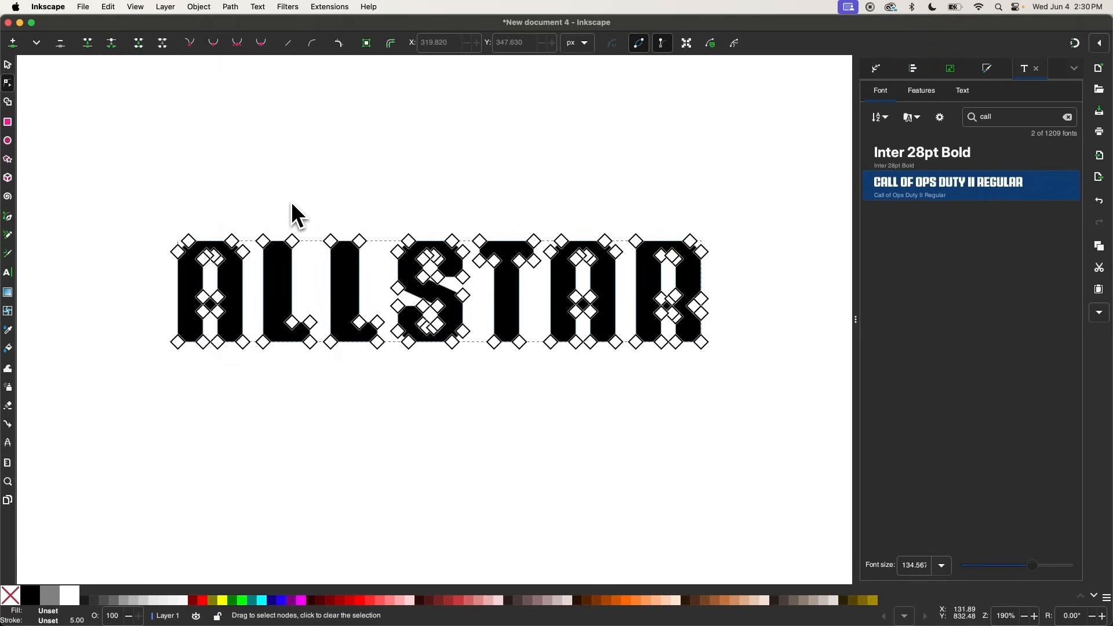
pyautogui.moveTo(744, 367); pyautogui.dragTo(152, 179)
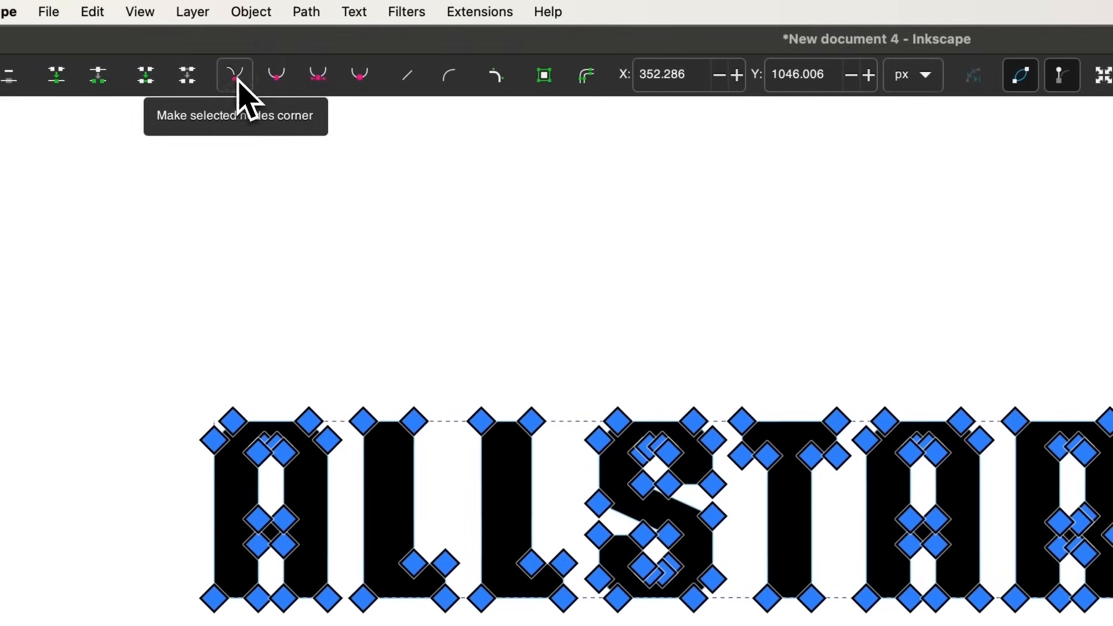
pyautogui.click(194, 47)
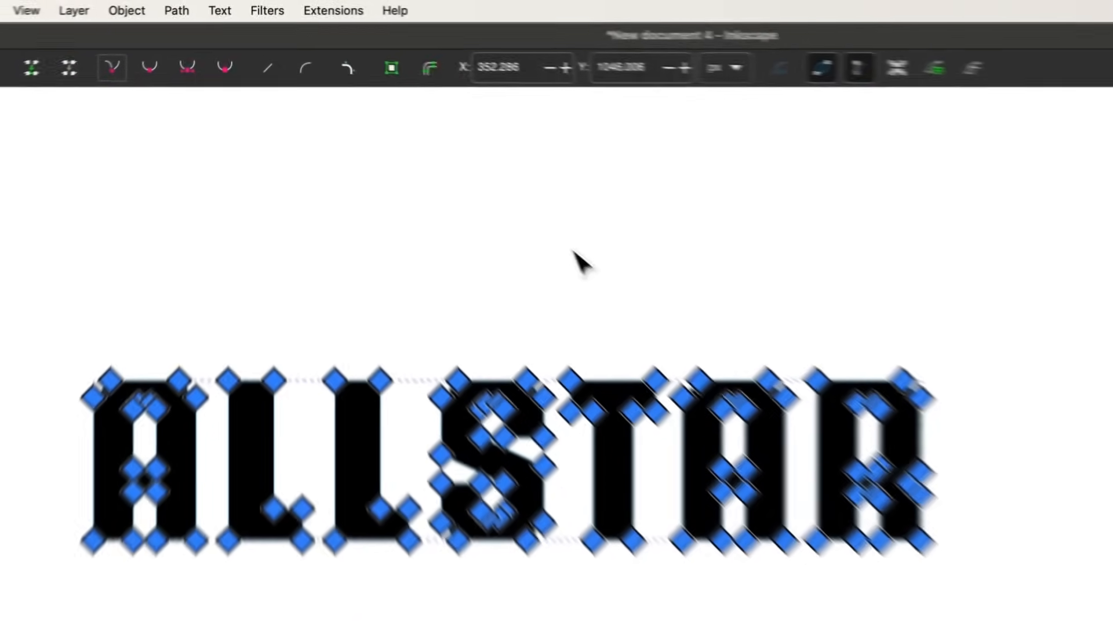
pyautogui.hscroll(4, 744, 293)
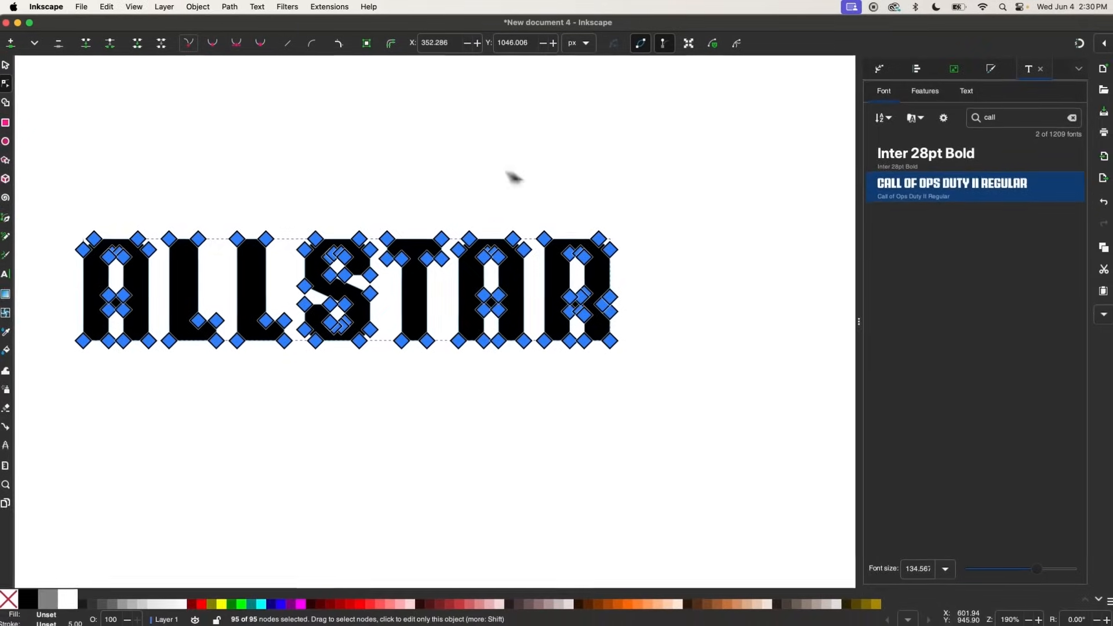
# - Select the R's upper-right top-edge node together with the A's upper-left top-edge node, and show transformation handles for the selected nodes
pyautogui.scroll(2, 999, 317)
pyautogui.scroll(-3, 626, 189)
pyautogui.hscroll(1, 620, 191)
pyautogui.moveTo(526, 223); pyautogui.dragTo(573, 262)
pyautogui.hscroll(-15, 454, 204)
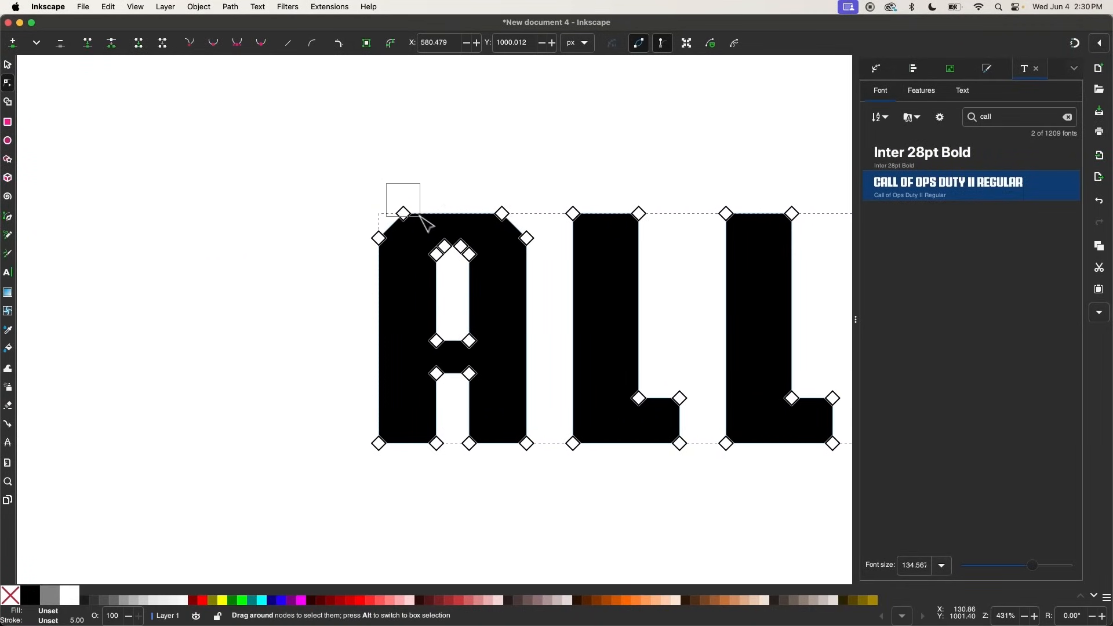
pyautogui.moveTo(421, 215); pyautogui.dragTo(426, 225)
pyautogui.scroll(-2, 641, 122)
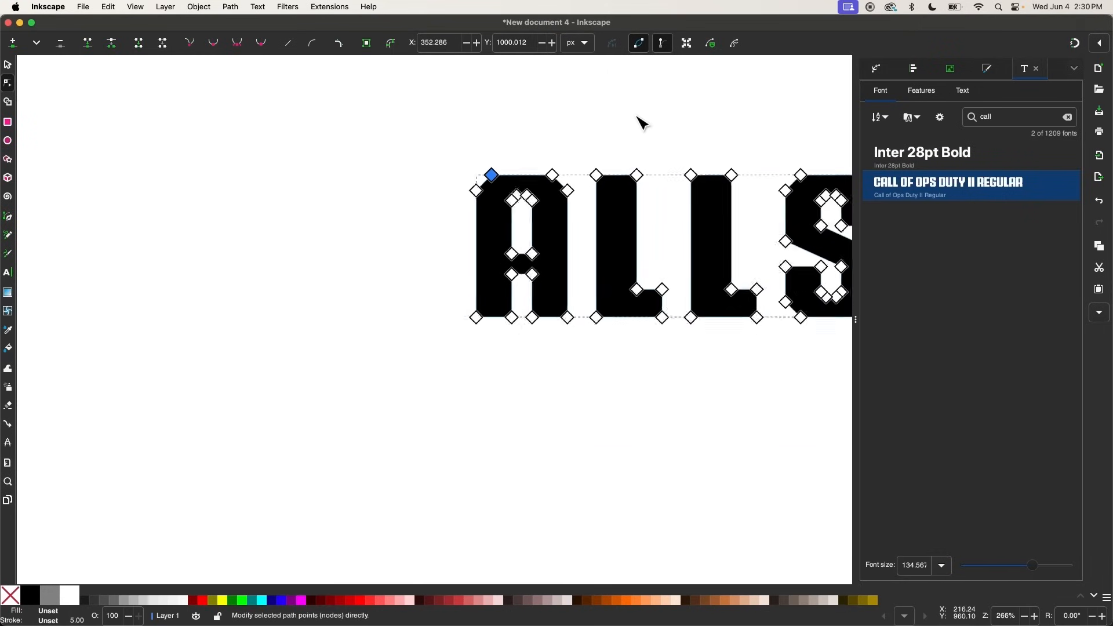
pyautogui.hscroll(5, 641, 121)
pyautogui.hscroll(-2, 641, 122)
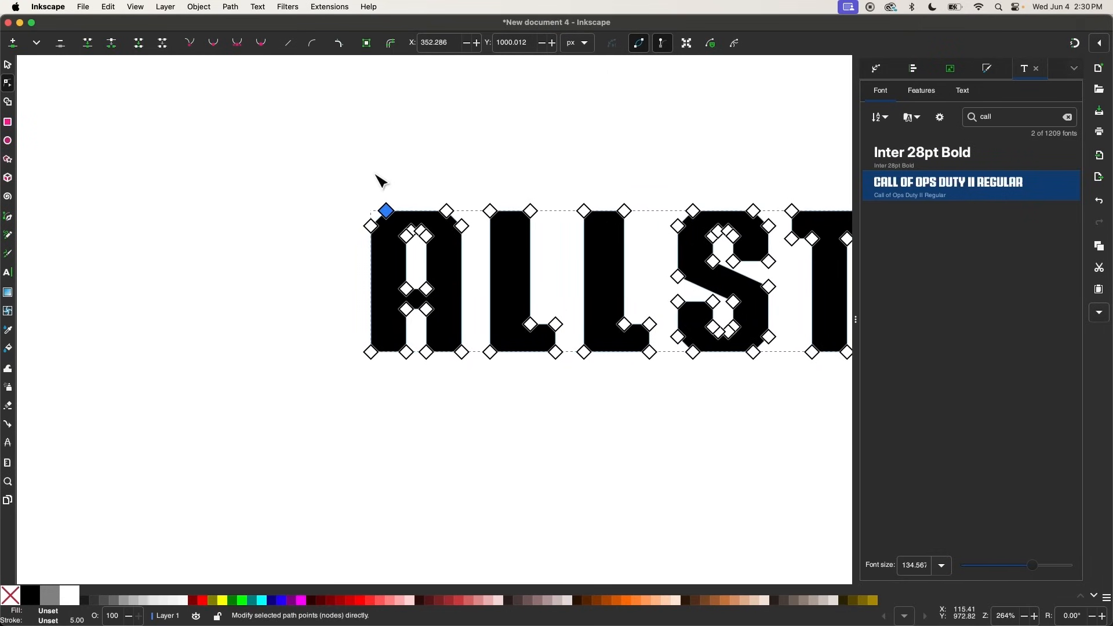
pyautogui.scroll(1, 379, 177)
pyautogui.click(687, 43)
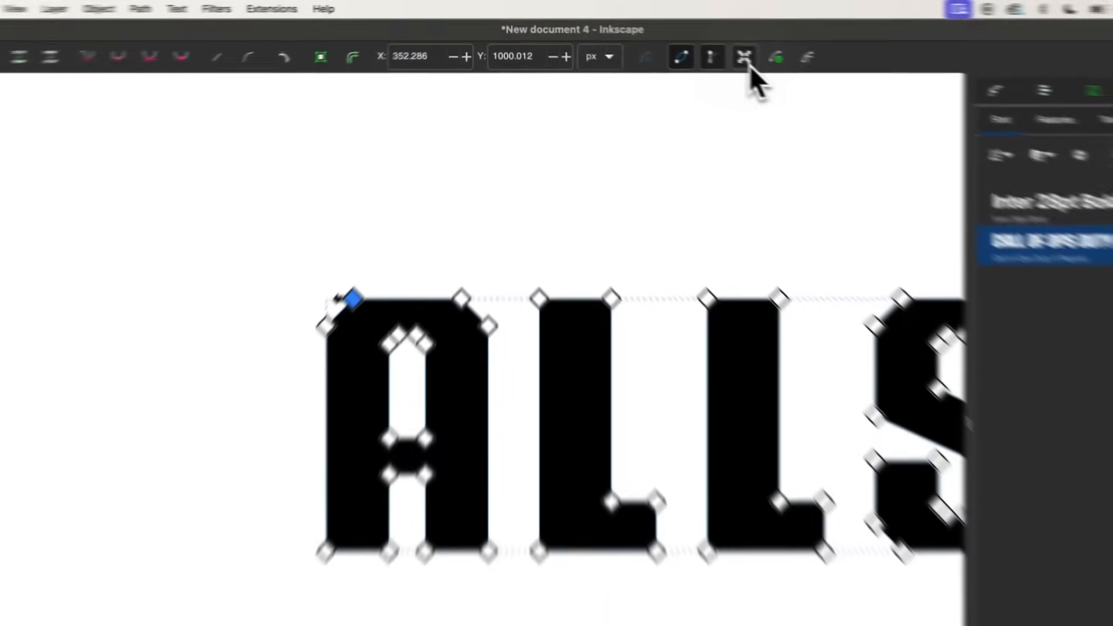
pyautogui.scroll(1, 383, 153)
pyautogui.scroll(-1, 382, 153)
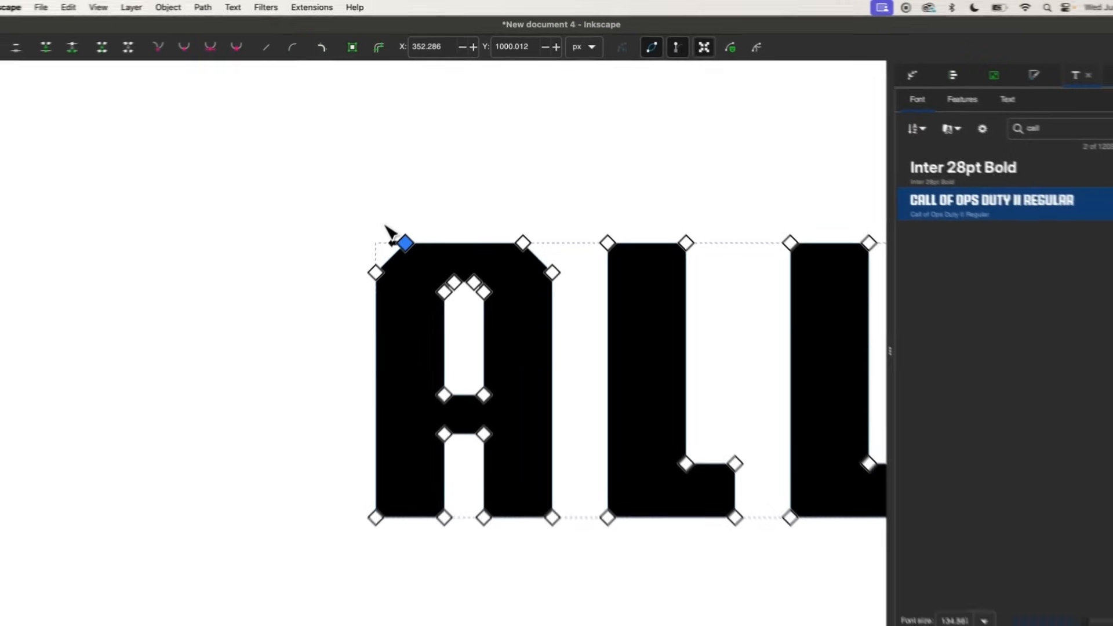
# - Scale the two selected nodes horizontally about their centre to about 107%, extending the outer corners of A and R past the letters' sides
pyautogui.moveTo(340, 377); pyautogui.dragTo(250, 372)
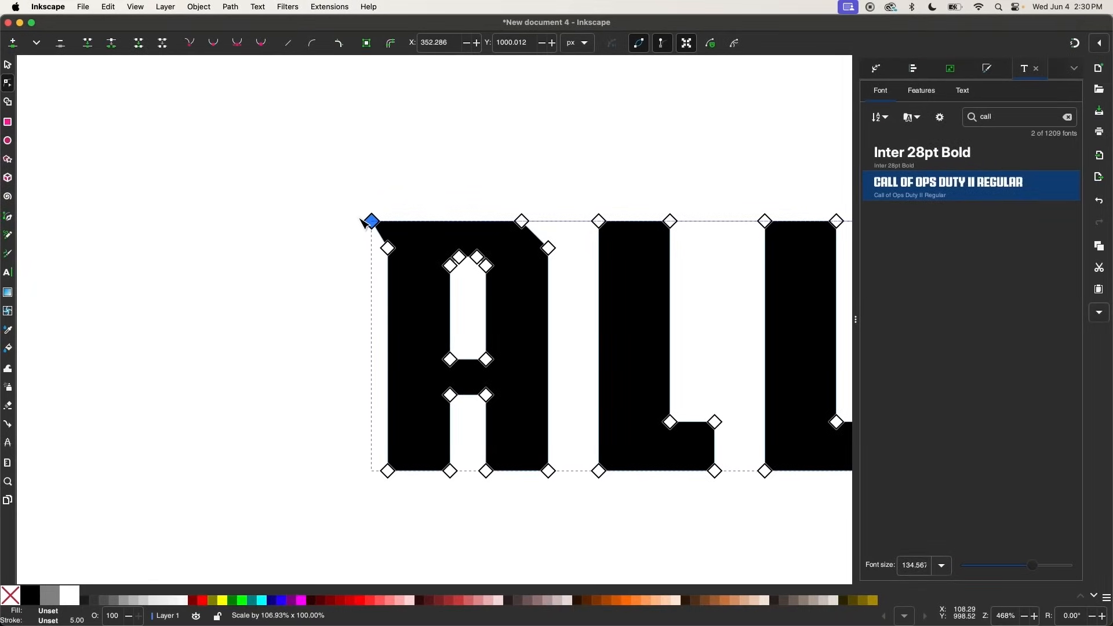
pyautogui.scroll(3, 372, 256)
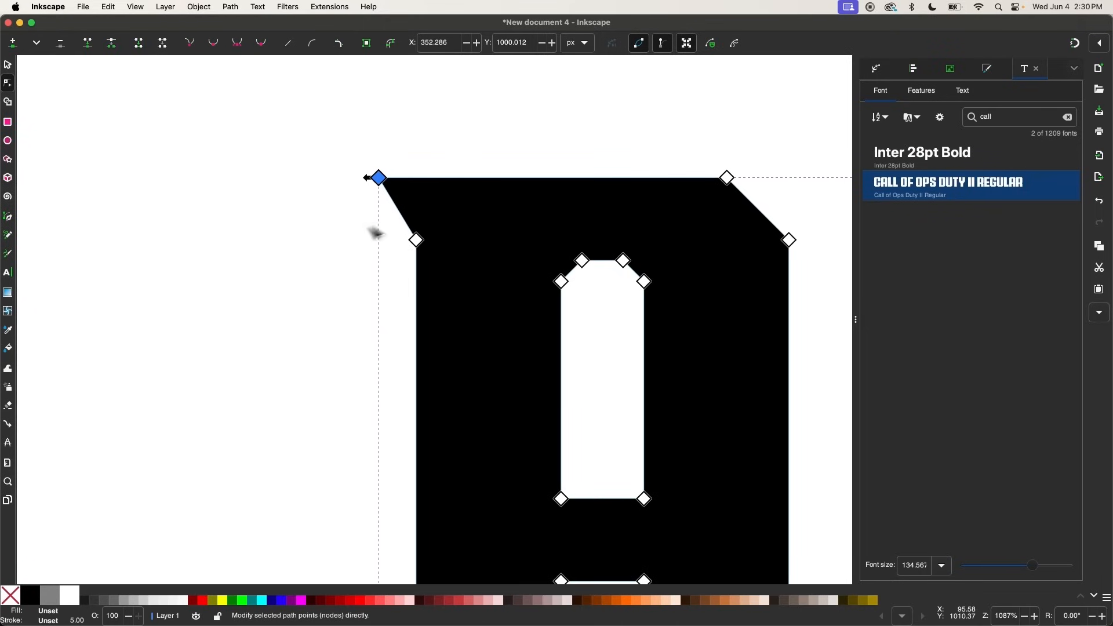
pyautogui.scroll(-2, 302, 246)
pyautogui.scroll(2, 308, 251)
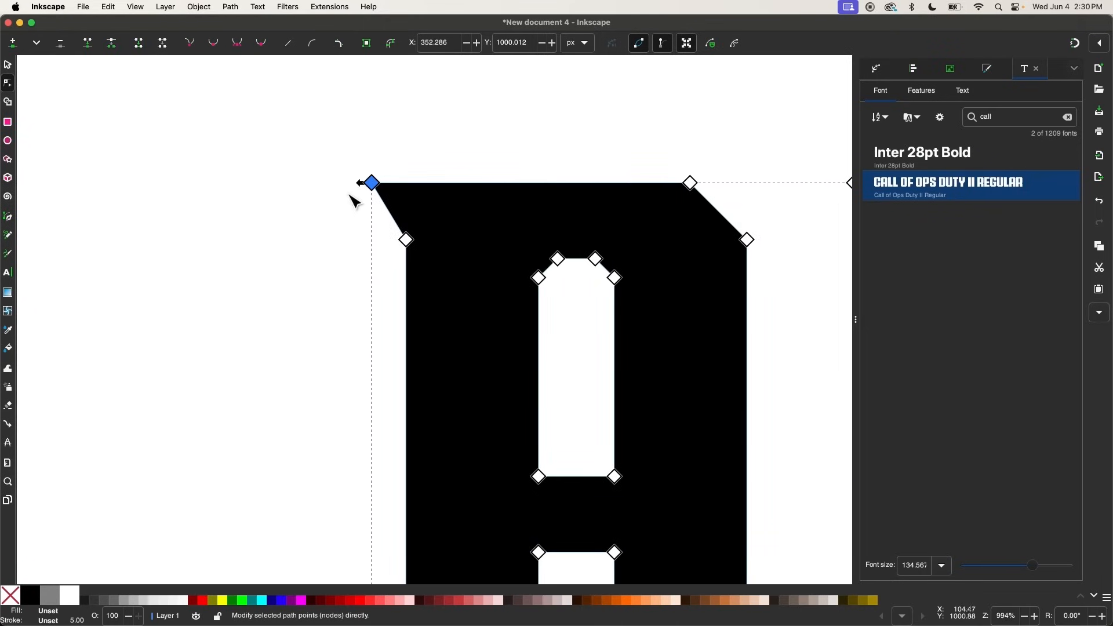
# - Scale the two selected outer corner nodes of A and R slightly inward and hide the node transformation handles
pyautogui.moveTo(369, 189)
pyautogui.mouseDown()
pyautogui.moveTo(296, 191)
pyautogui.moveTo(386, 192)
pyautogui.moveTo(243, 189)
pyautogui.moveTo(365, 192)
pyautogui.mouseUp()
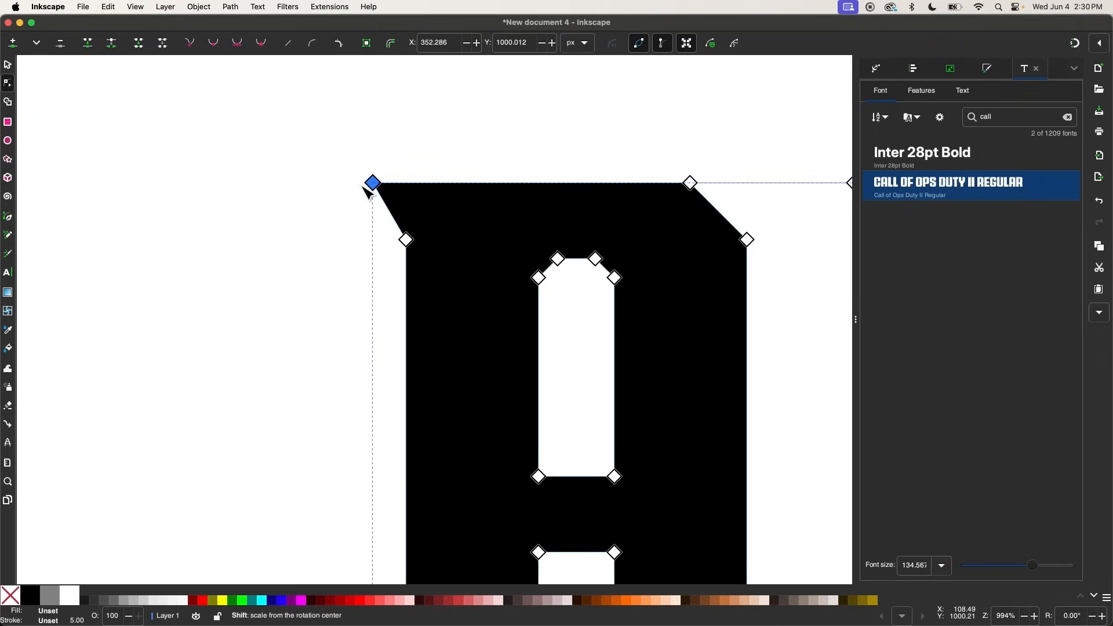
pyautogui.scroll(-3, 333, 261)
pyautogui.hscroll(6, 332, 271)
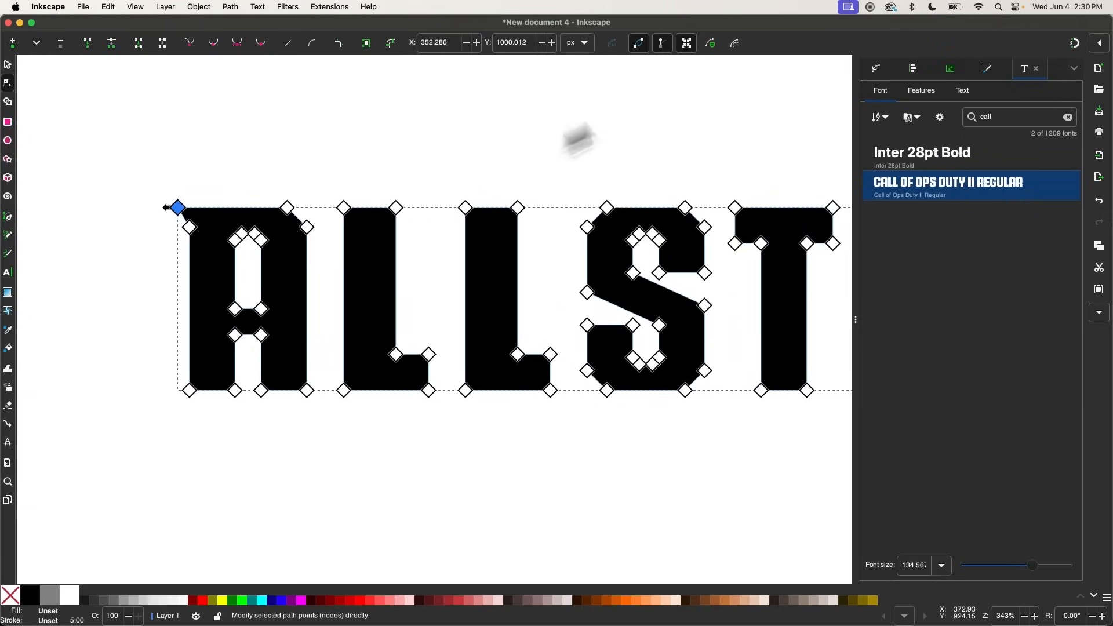
pyautogui.click(685, 50)
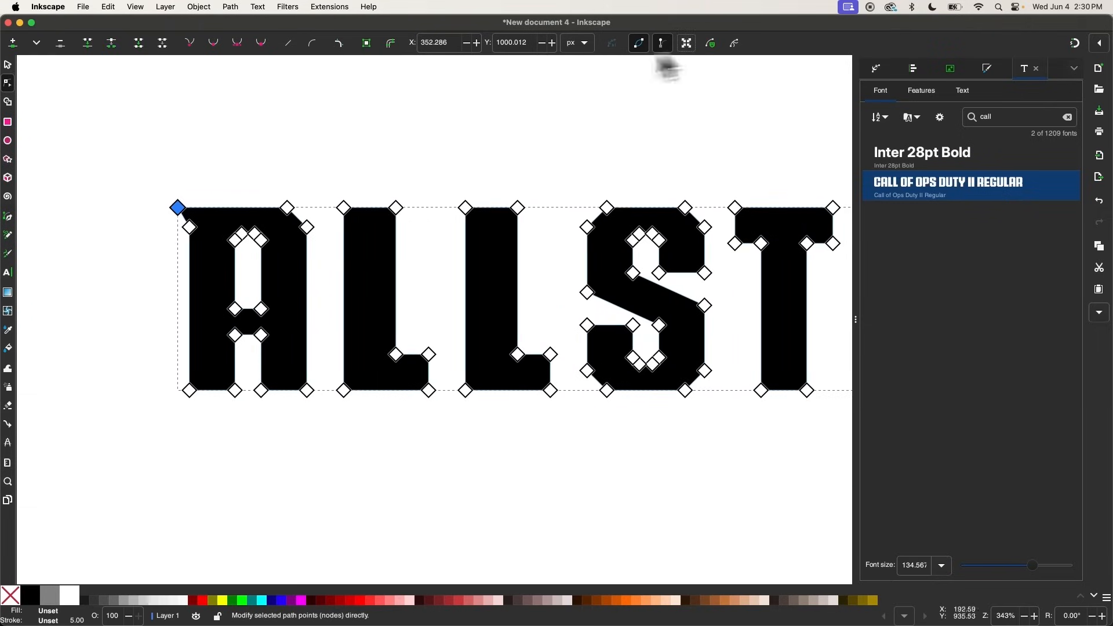
pyautogui.click(8, 65)
pyautogui.scroll(-5, 306, 179)
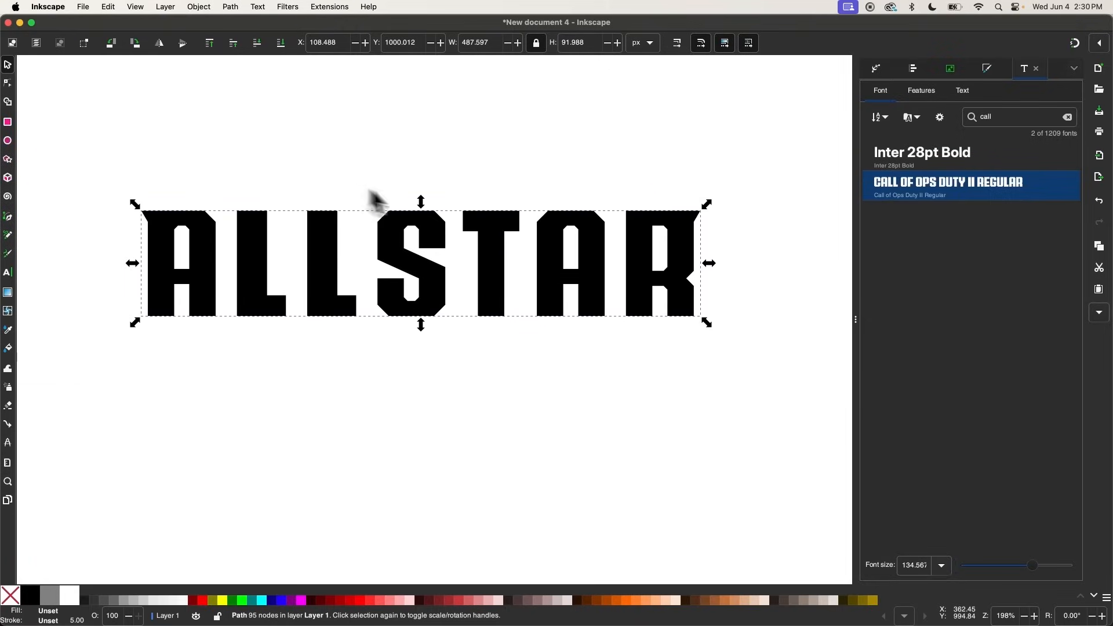
pyautogui.scroll(-2, 435, 219)
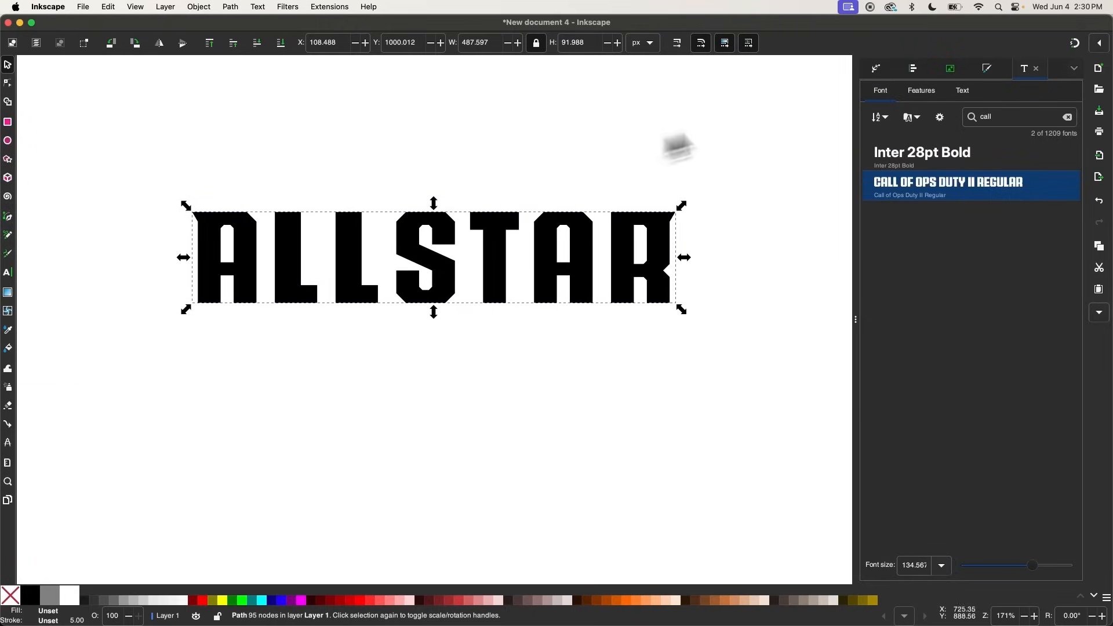
# - Add an Envelope Deformation path effect to the ALLSTAR path and disable its left and right paths
pyautogui.click(876, 69)
pyautogui.hscroll(-3, 576, 177)
pyautogui.hscroll(3, 576, 177)
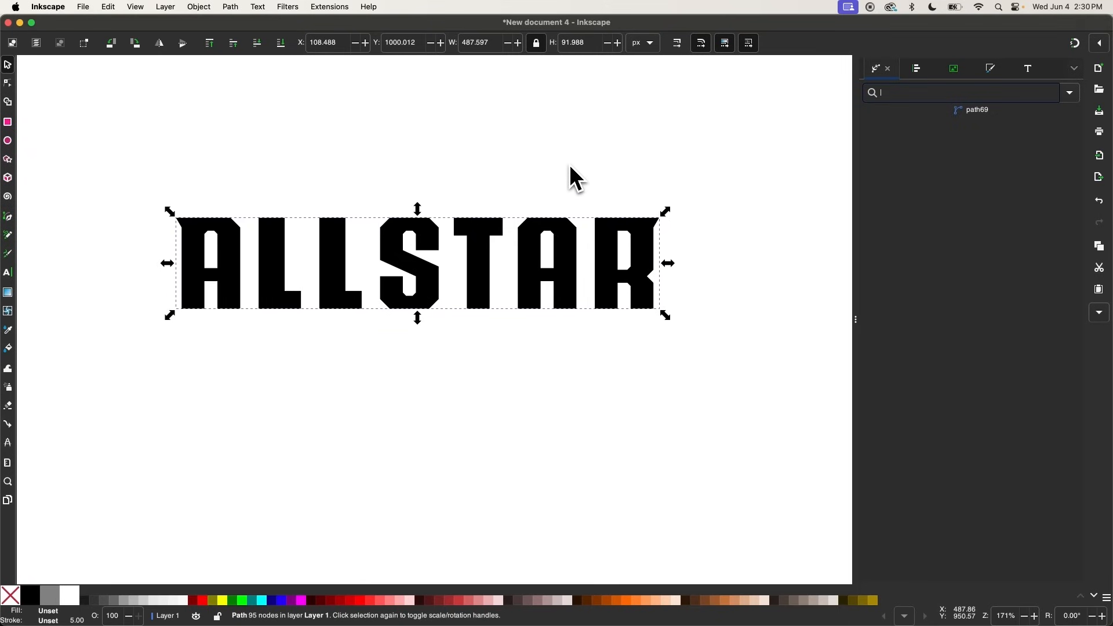
pyautogui.click(995, 92)
pyautogui.write('env')
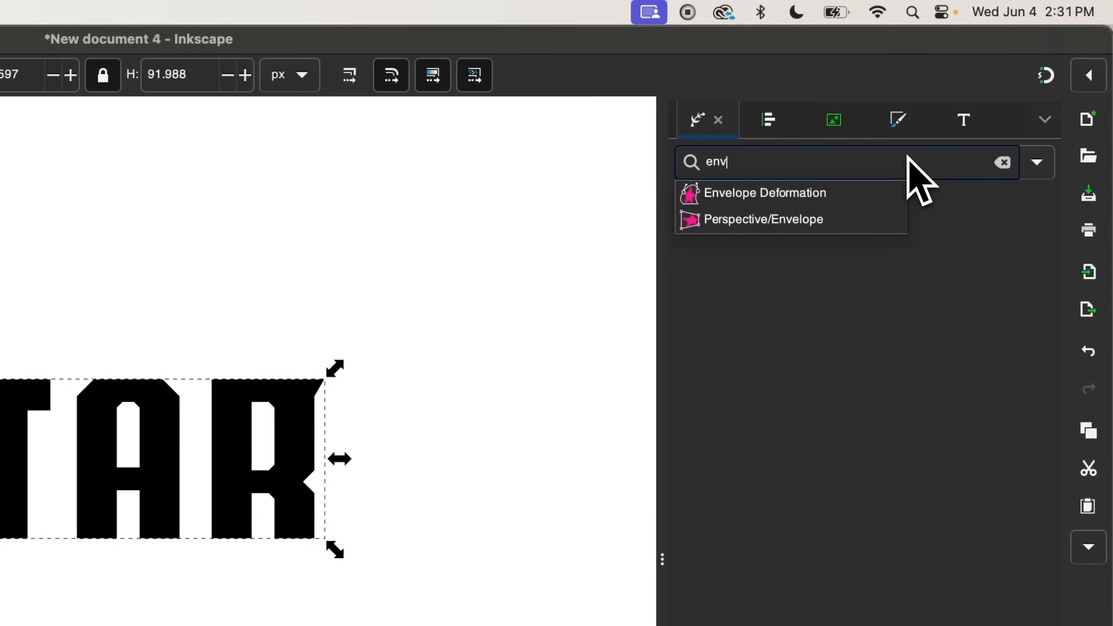
pyautogui.click(784, 195)
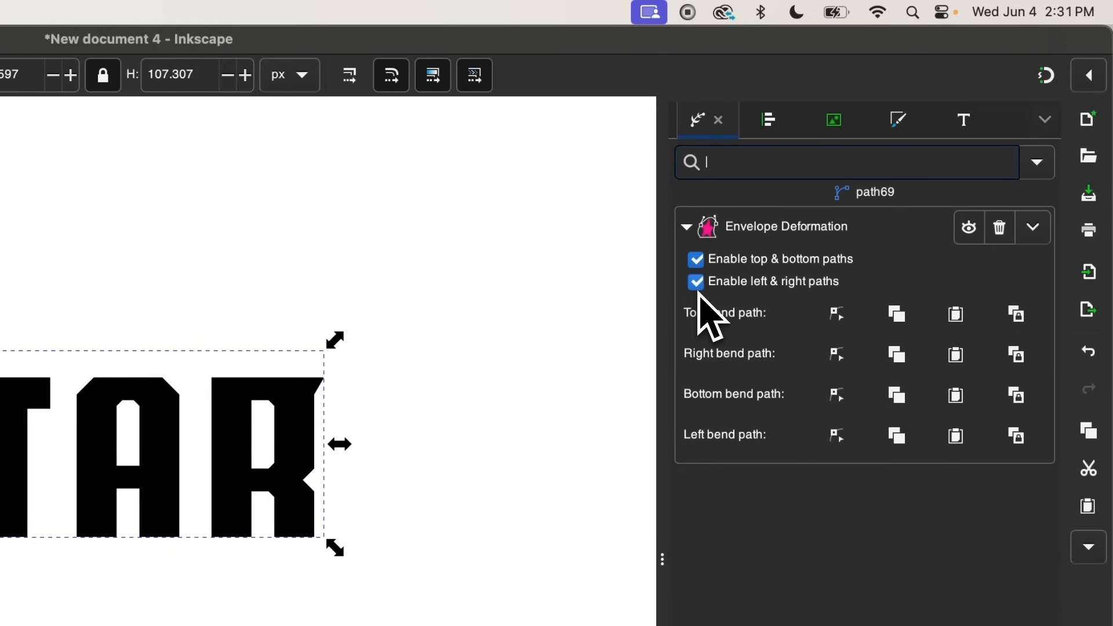
pyautogui.click(698, 288)
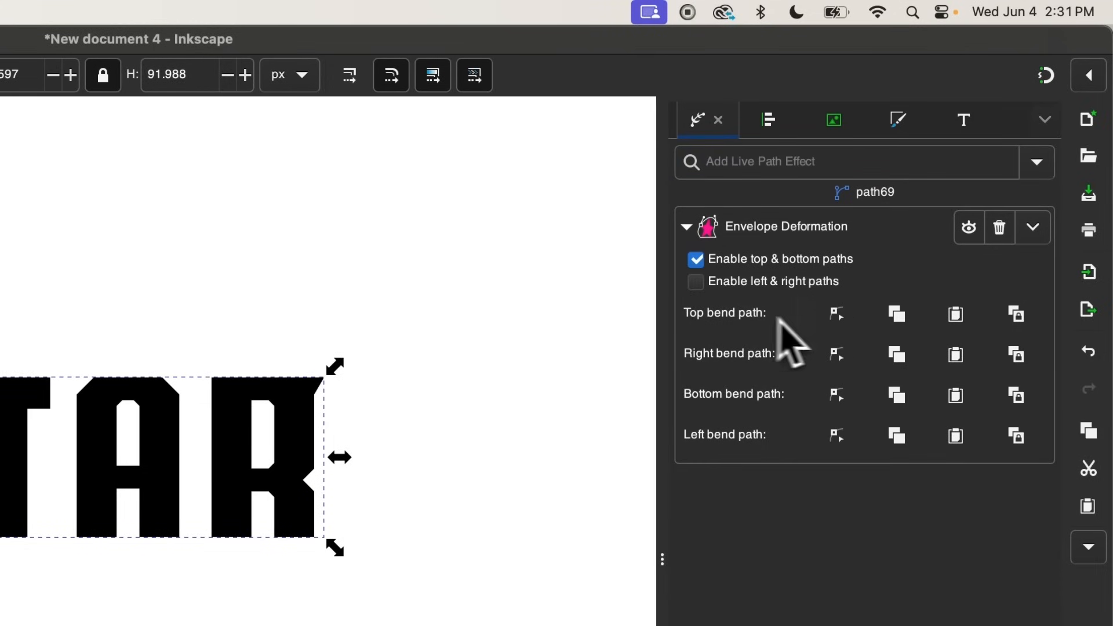
# - Bend the envelope's top and bottom paths upward at their middles into shallow matching arcs, and convert the deformed lettering to a plain path
pyautogui.click(841, 320)
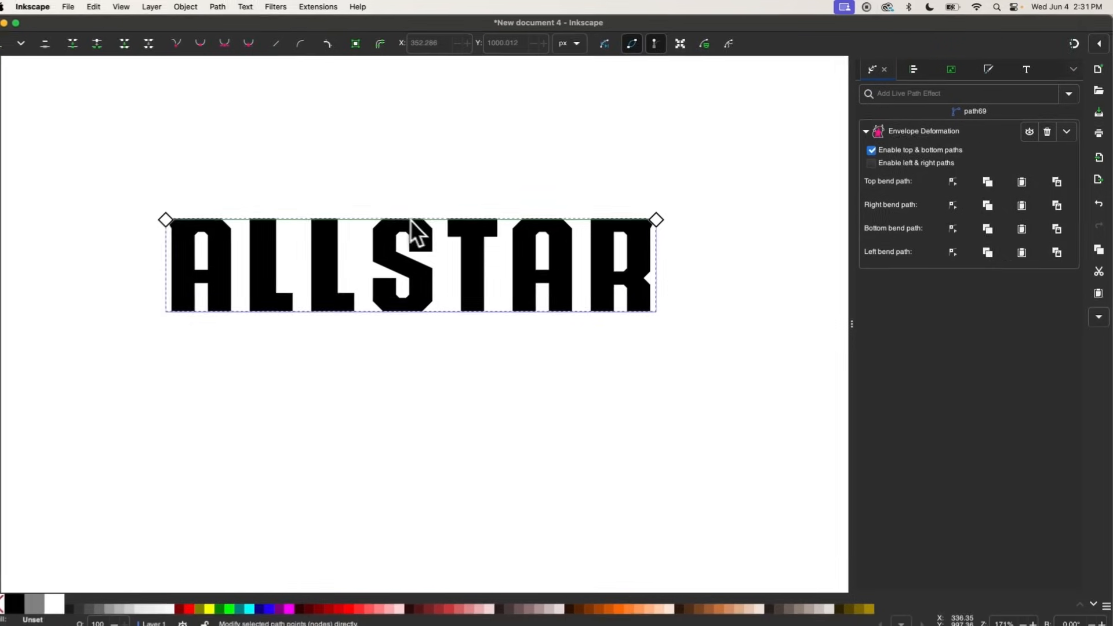
pyautogui.moveTo(416, 217); pyautogui.dragTo(417, 203)
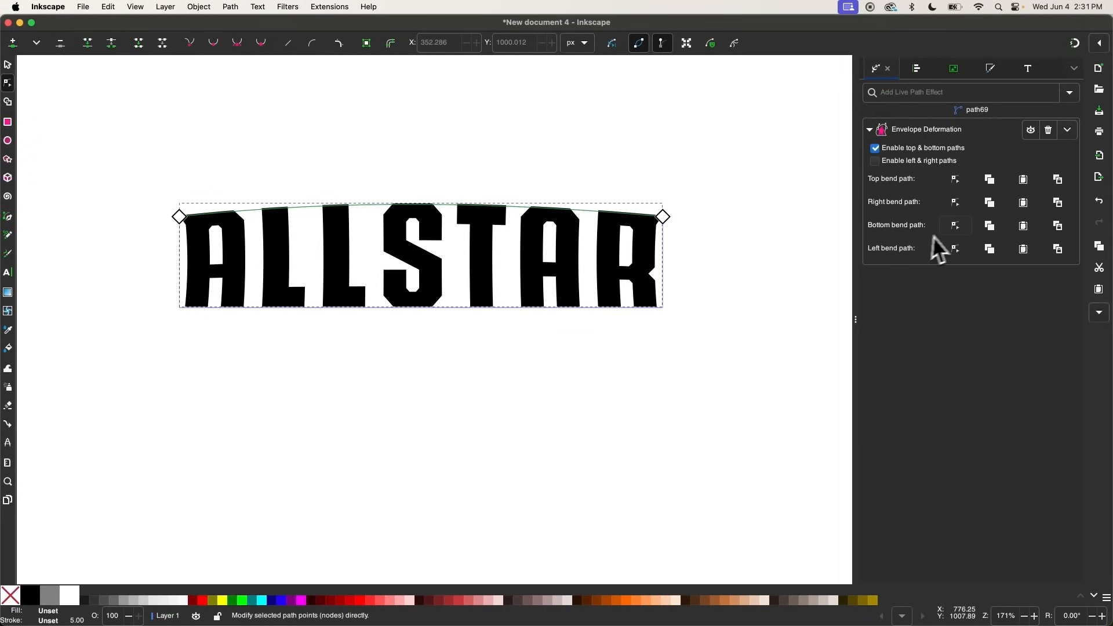
pyautogui.click(956, 226)
pyautogui.scroll(3, 367, 339)
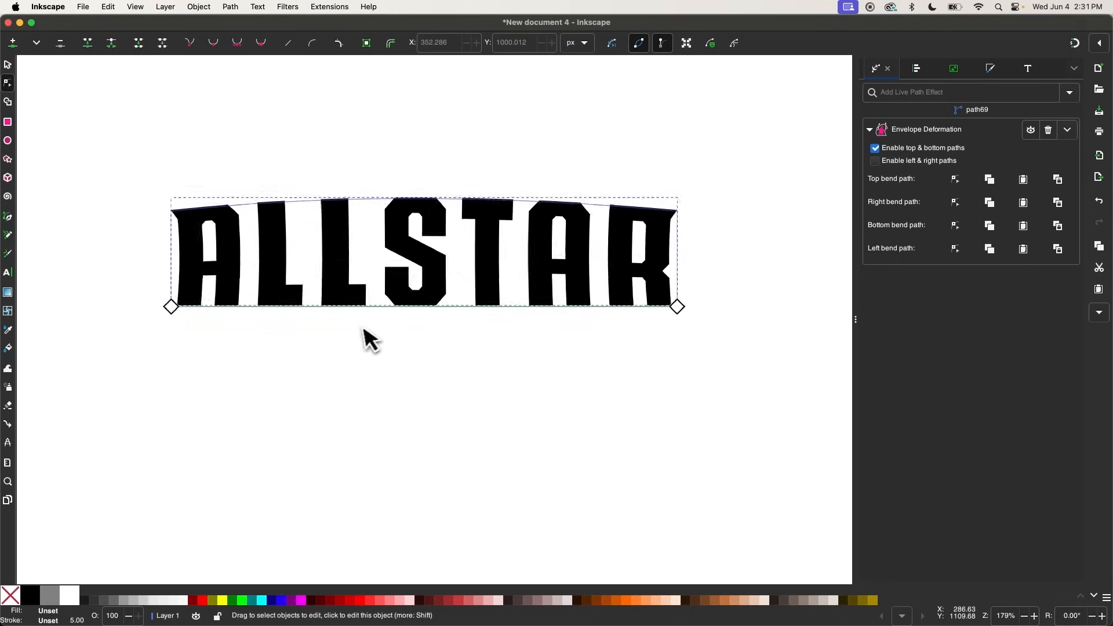
pyautogui.moveTo(450, 302); pyautogui.dragTo(451, 291)
pyautogui.scroll(-2, 405, 390)
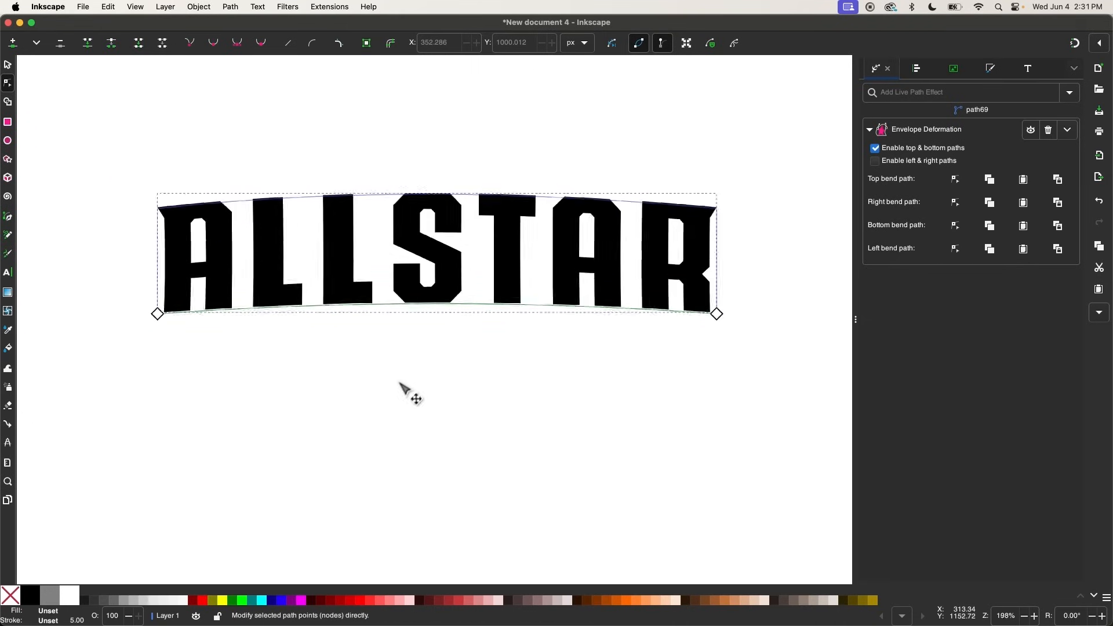
pyautogui.click(238, 10)
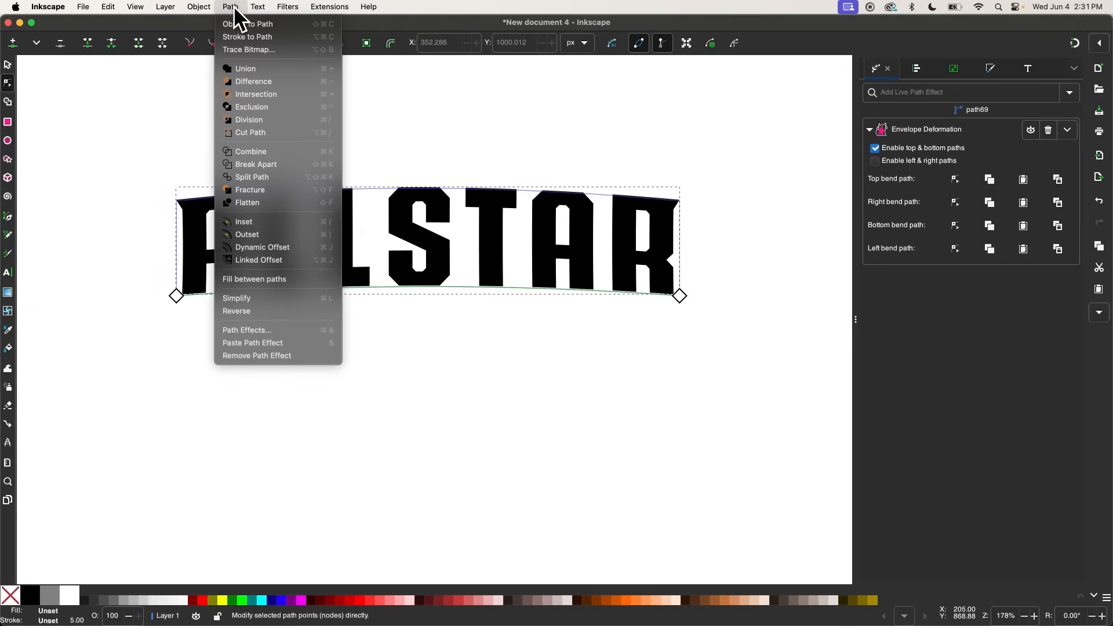
pyautogui.click(239, 23)
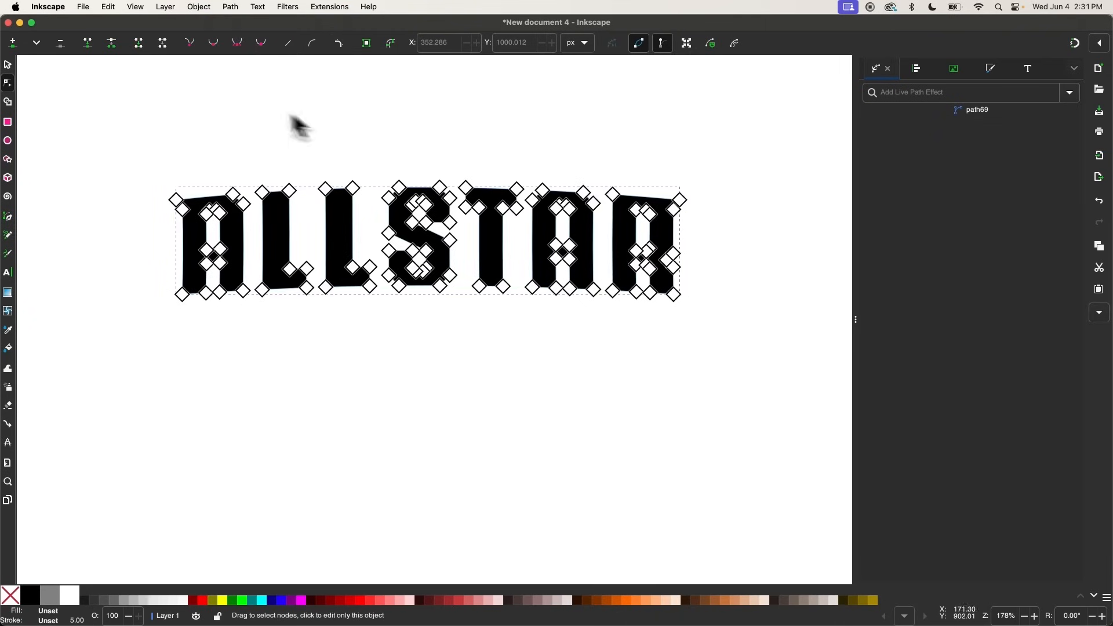
# - Add a Perspective/Envelope path effect to the arched lettering and enable mirrored movements in vertical
pyautogui.click(939, 92)
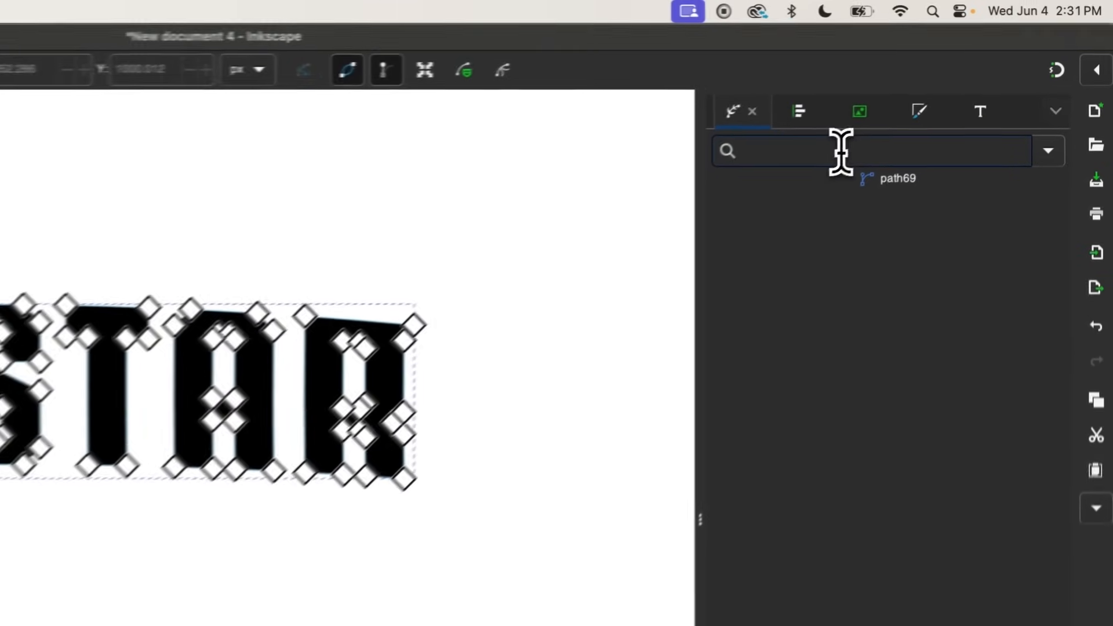
pyautogui.write('pers')
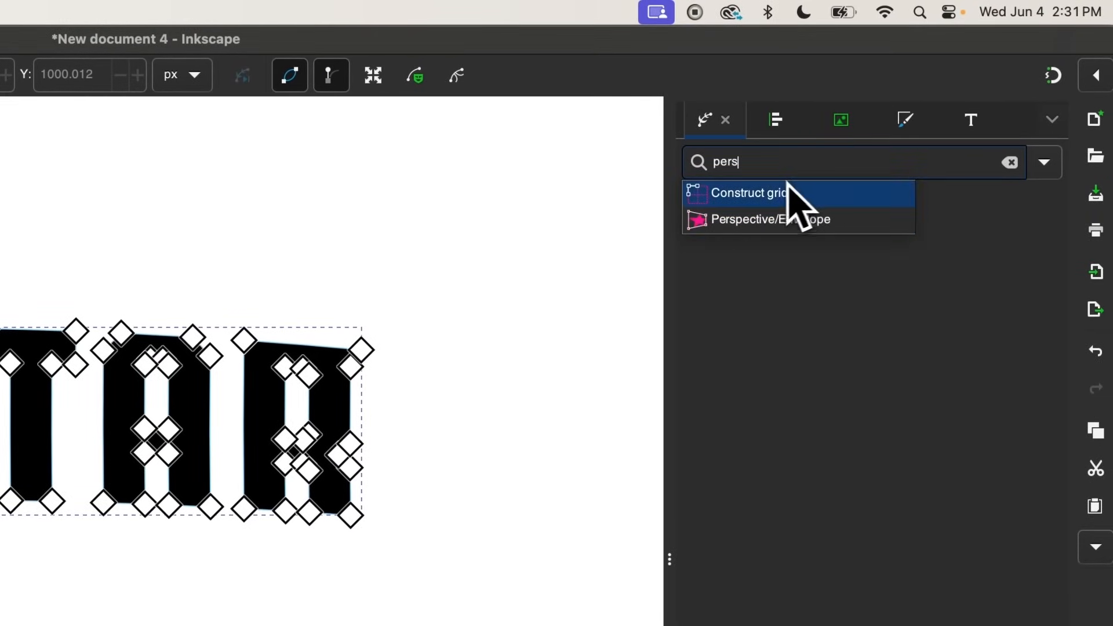
pyautogui.click(738, 226)
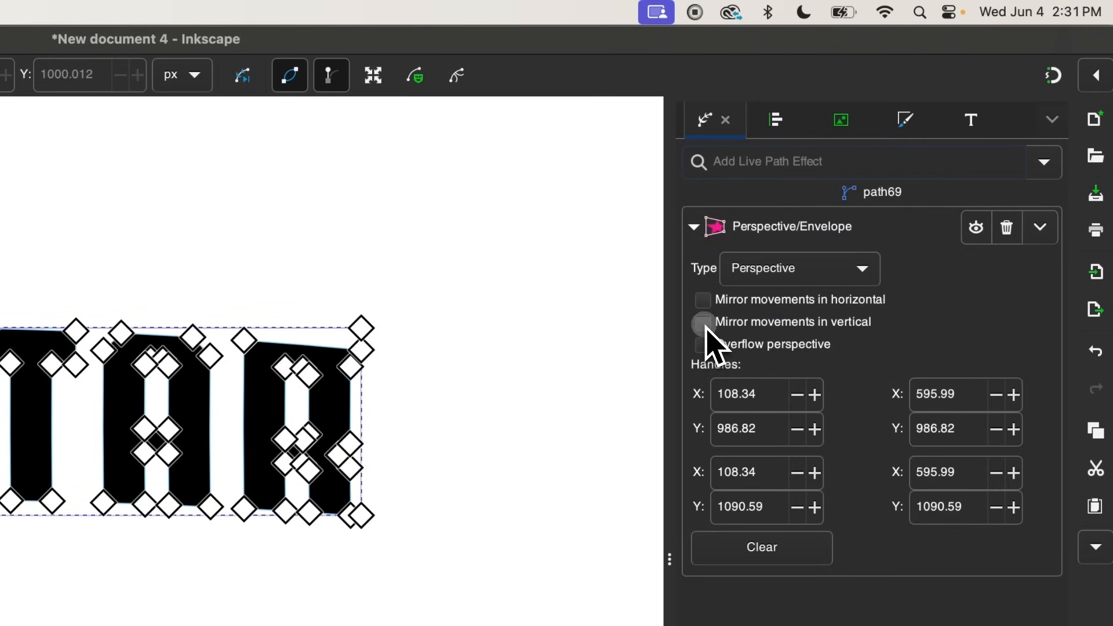
pyautogui.click(703, 322)
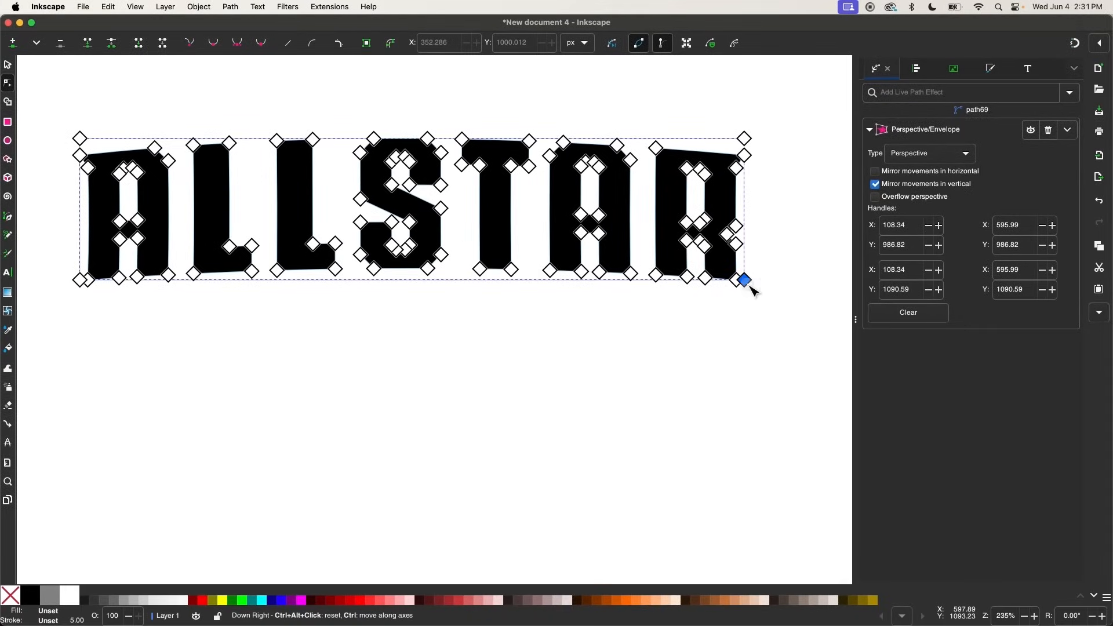
# - Move the perspective's lower-right handle outward to about X 621.3, Y 1087.6, flaring the lettering symmetrically toward its base
pyautogui.moveTo(751, 289); pyautogui.dragTo(798, 293)
pyautogui.moveTo(797, 290); pyautogui.dragTo(796, 290)
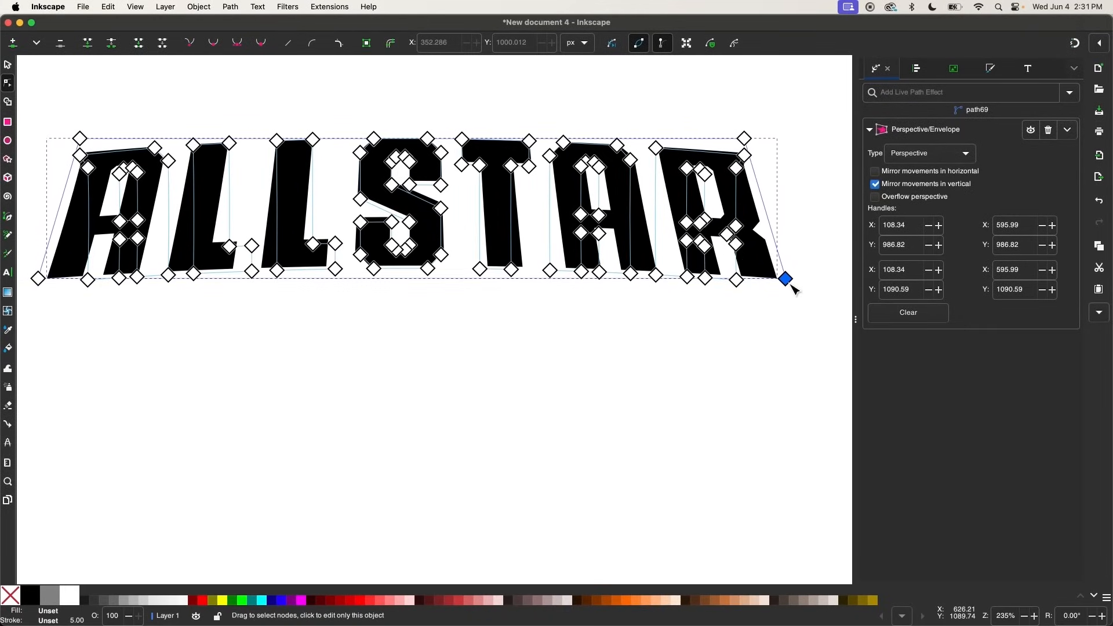
pyautogui.scroll(-1, 696, 350)
pyautogui.press('s')
pyautogui.scroll(-2, 644, 395)
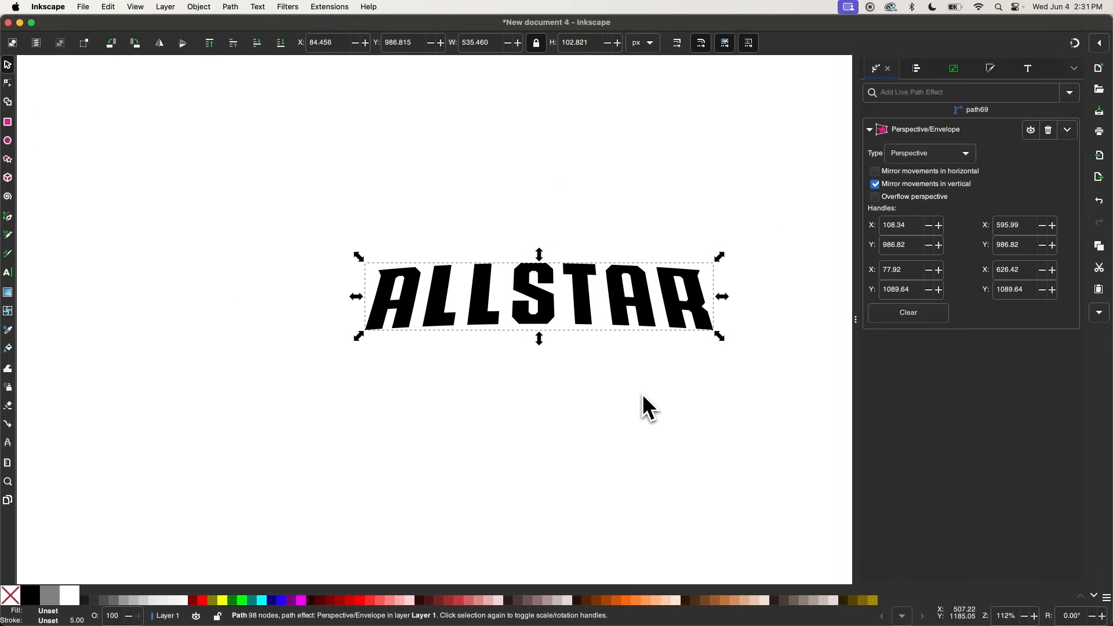
pyautogui.hscroll(2, 644, 395)
pyautogui.scroll(2, 643, 395)
pyautogui.press('n')
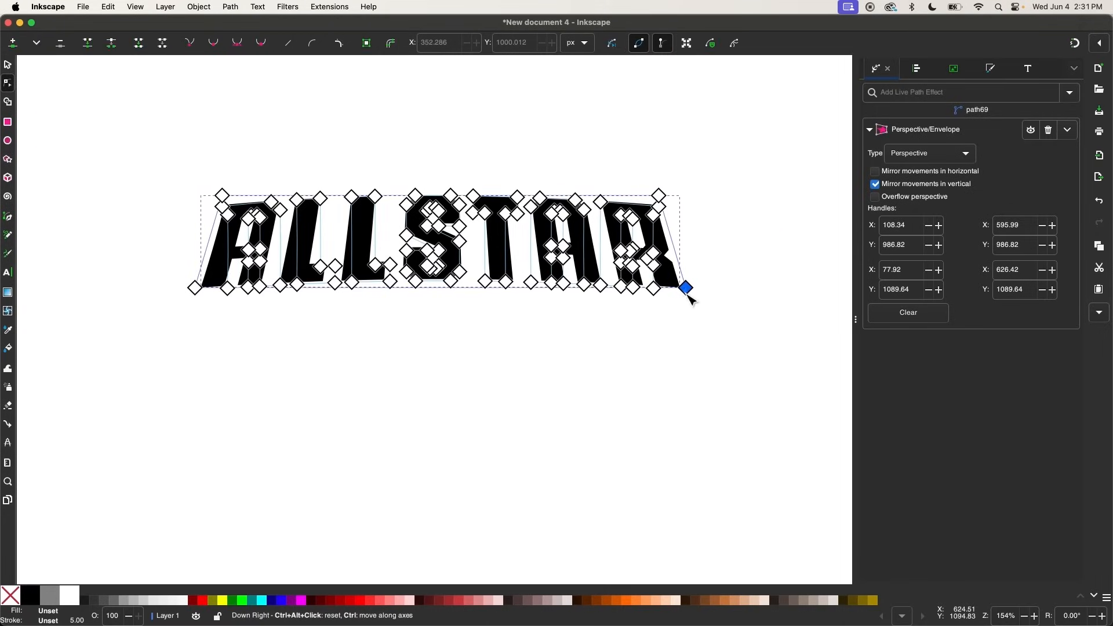
pyautogui.moveTo(688, 296); pyautogui.dragTo(684, 294)
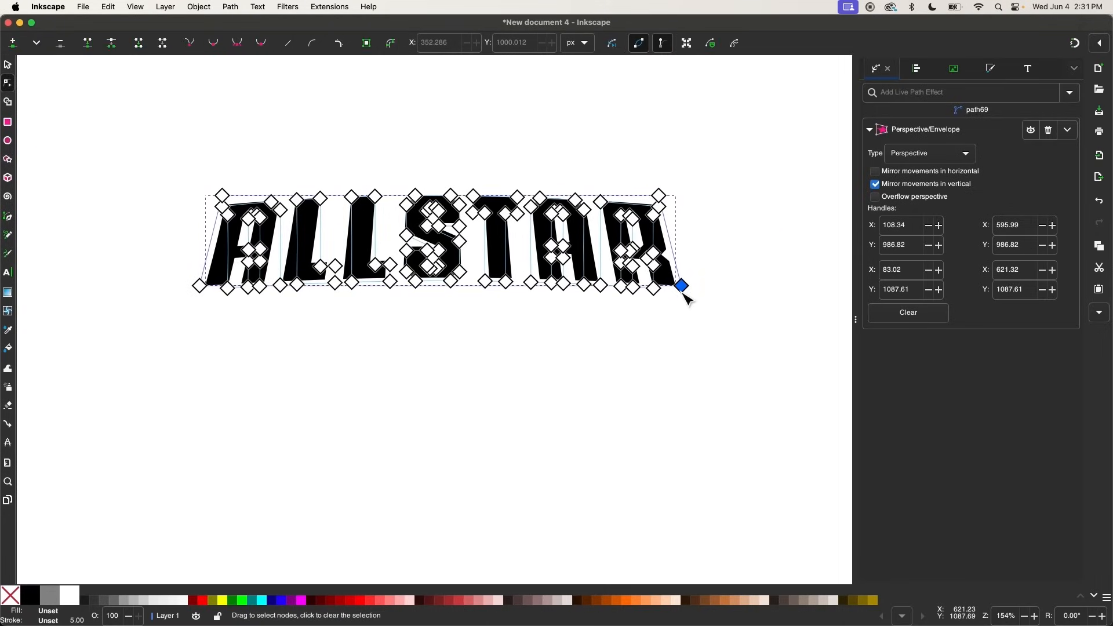
pyautogui.press('s')
pyautogui.click(521, 405)
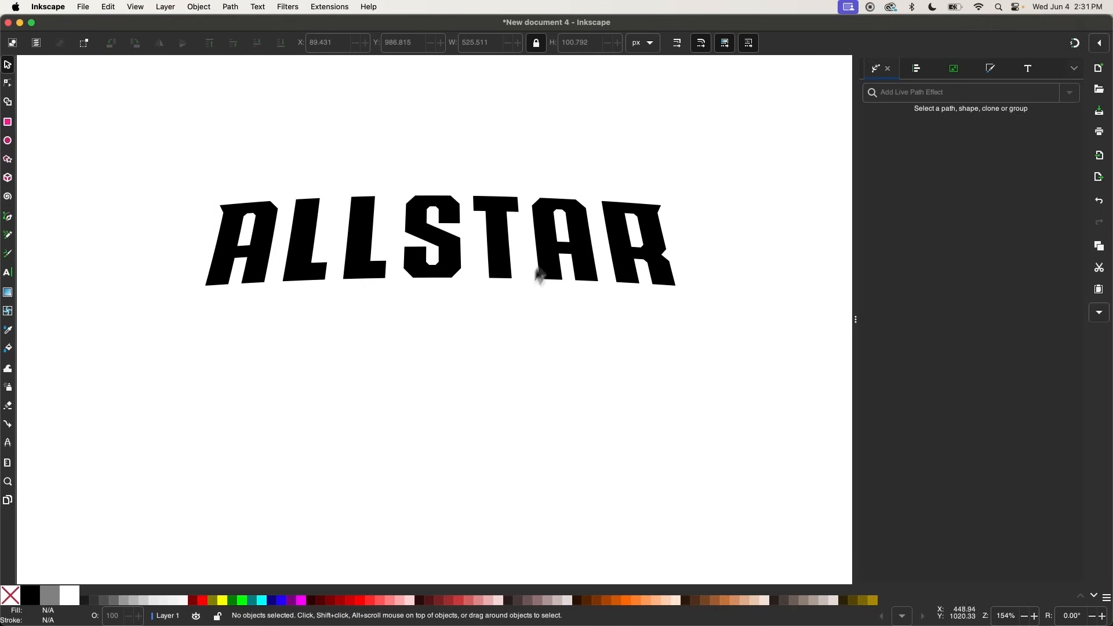
# - Select the ALLSTAR lettering and convert it with its perspective effect to a plain path
pyautogui.click(568, 251)
pyautogui.scroll(3, 570, 254)
pyautogui.hscroll(2, 570, 253)
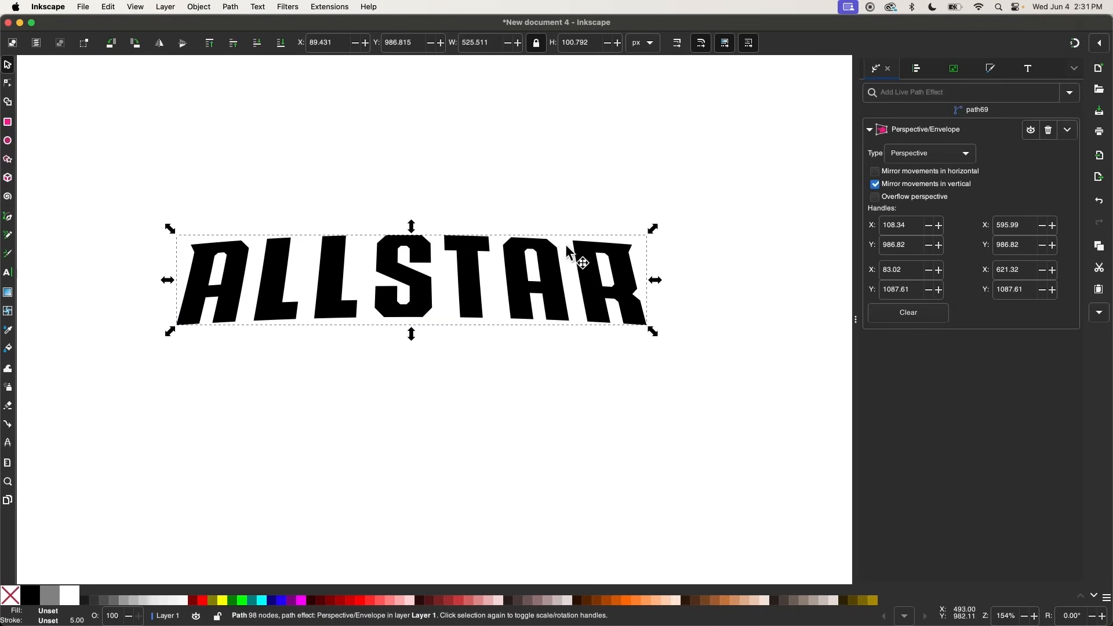
pyautogui.click(231, 7)
pyautogui.click(234, 24)
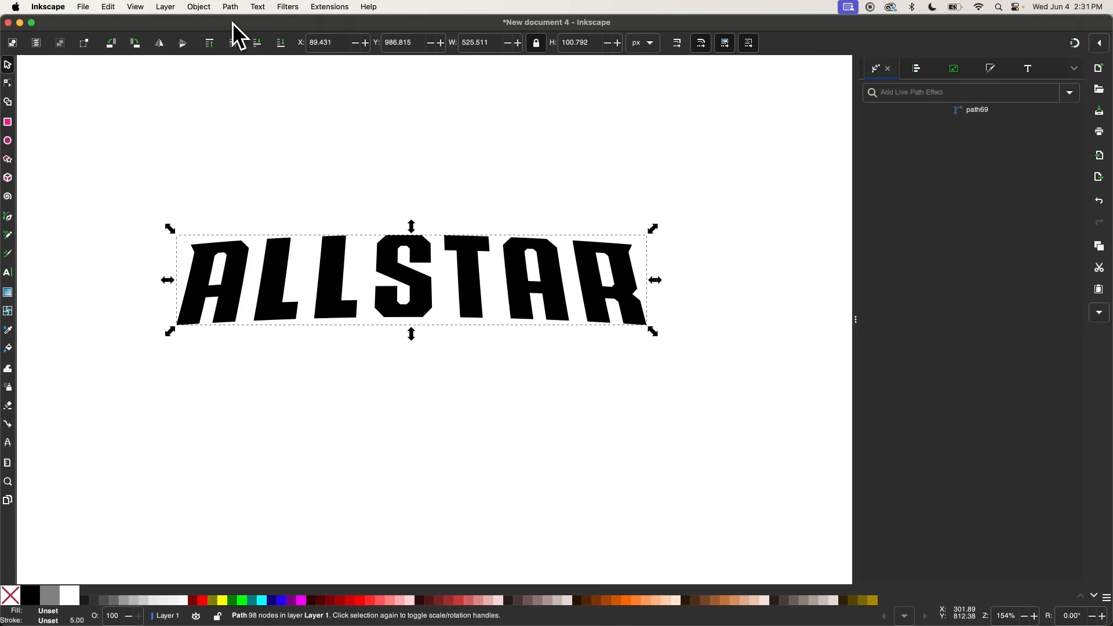
# - Flatten the ALLSTAR path
pyautogui.click(7, 83)
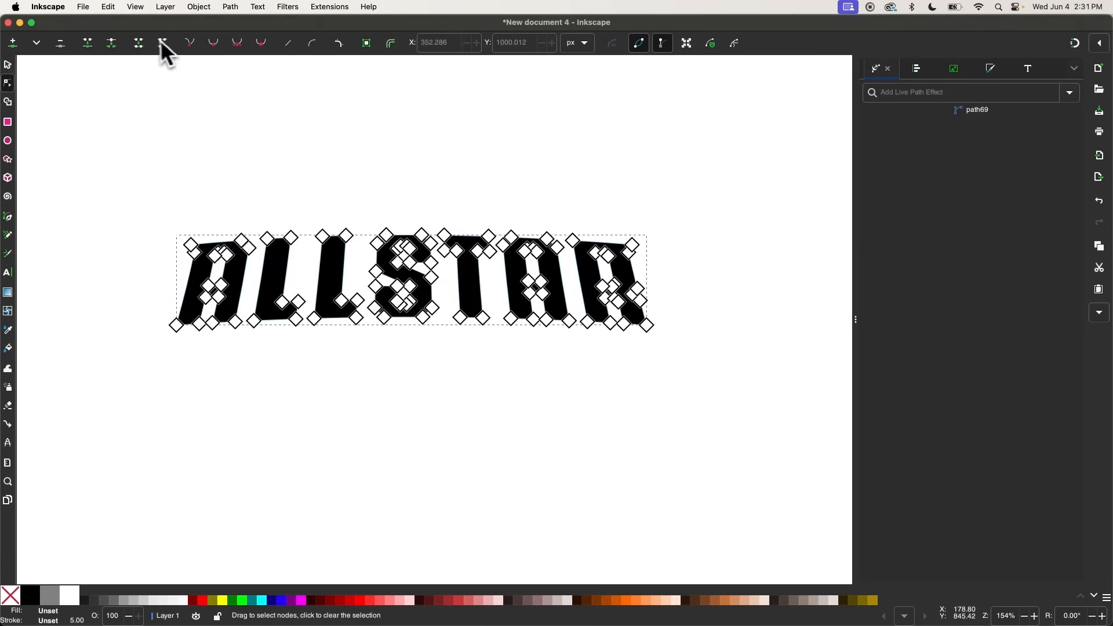
pyautogui.click(230, 10)
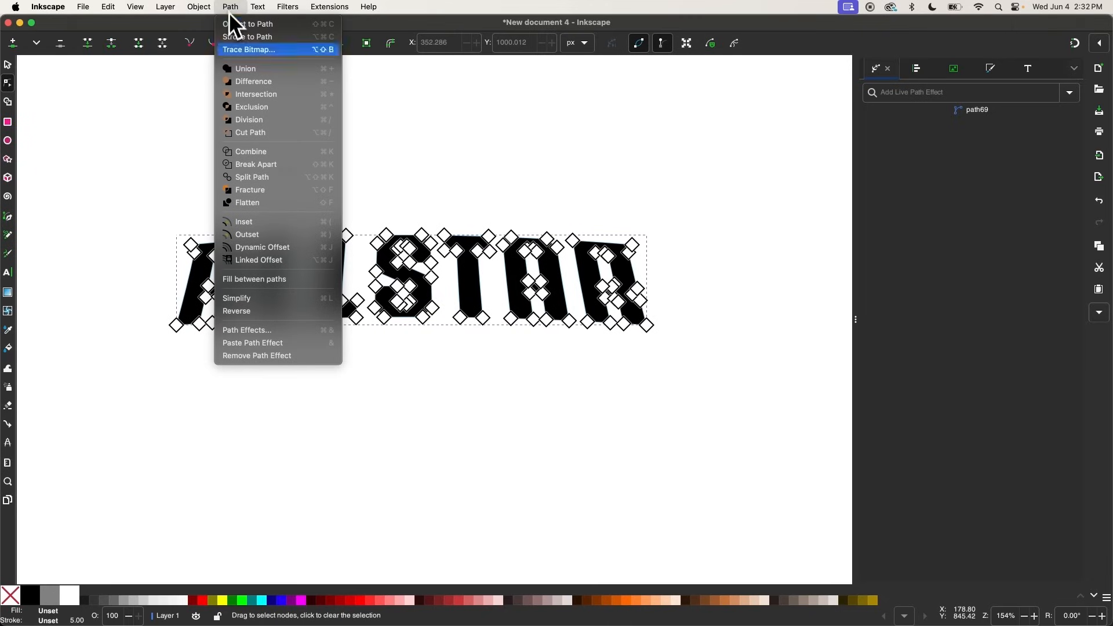
pyautogui.click(253, 204)
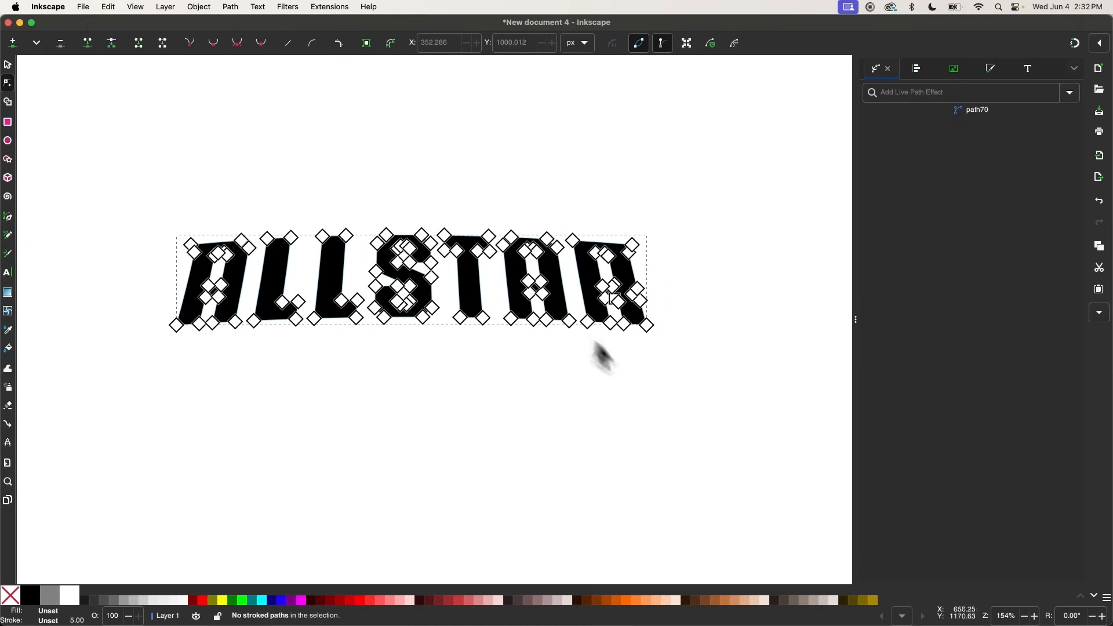
# - Select all nodes of the flattened lettering, make them corner nodes and return to object selection
pyautogui.moveTo(722, 377); pyautogui.dragTo(103, 139)
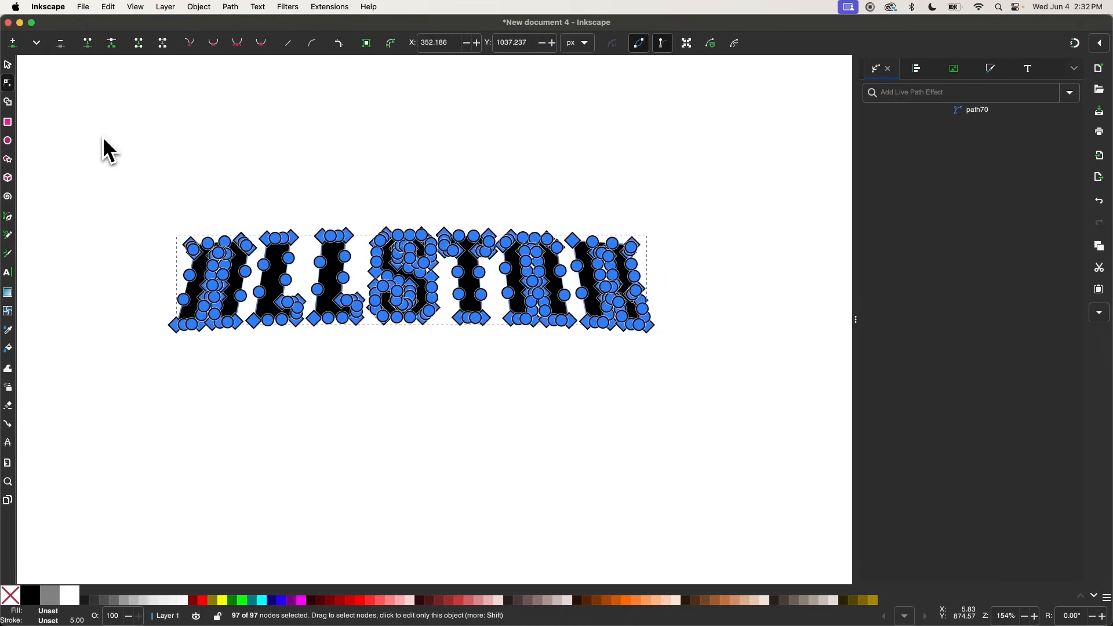
pyautogui.click(188, 45)
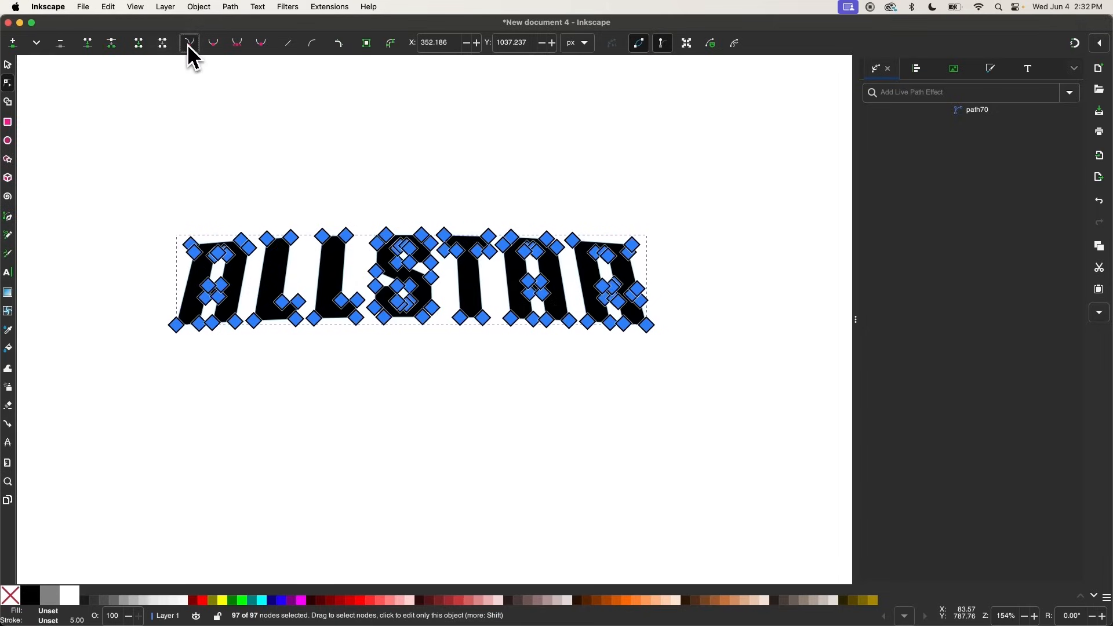
pyautogui.click(8, 66)
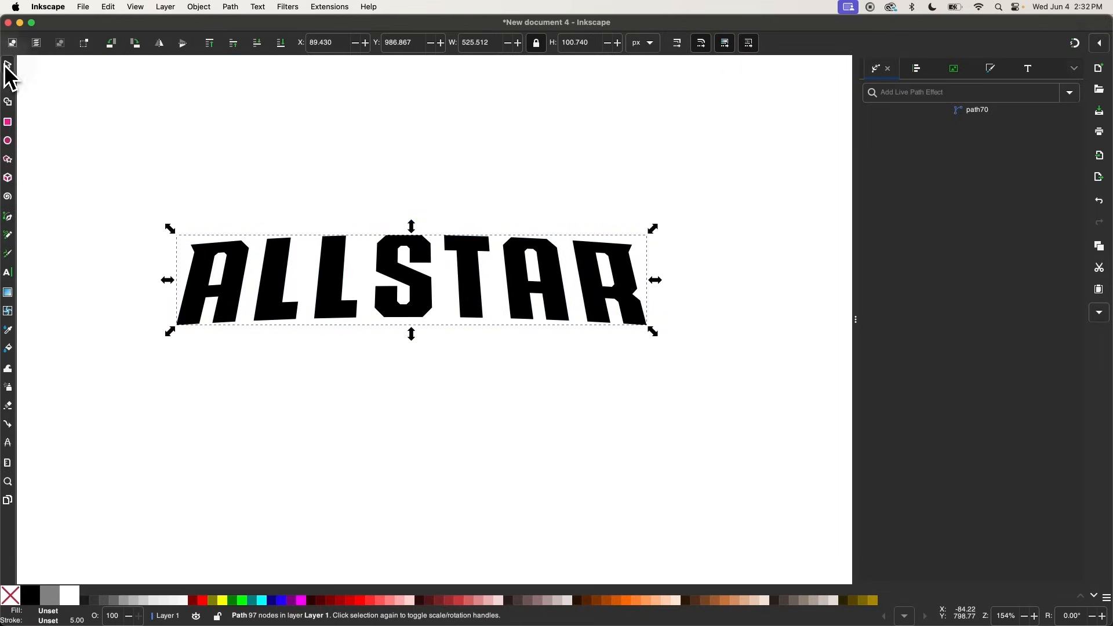
# - Give the ALLSTAR lettering a white fill and a navy blue stroke
pyautogui.scroll(-2, 375, 176)
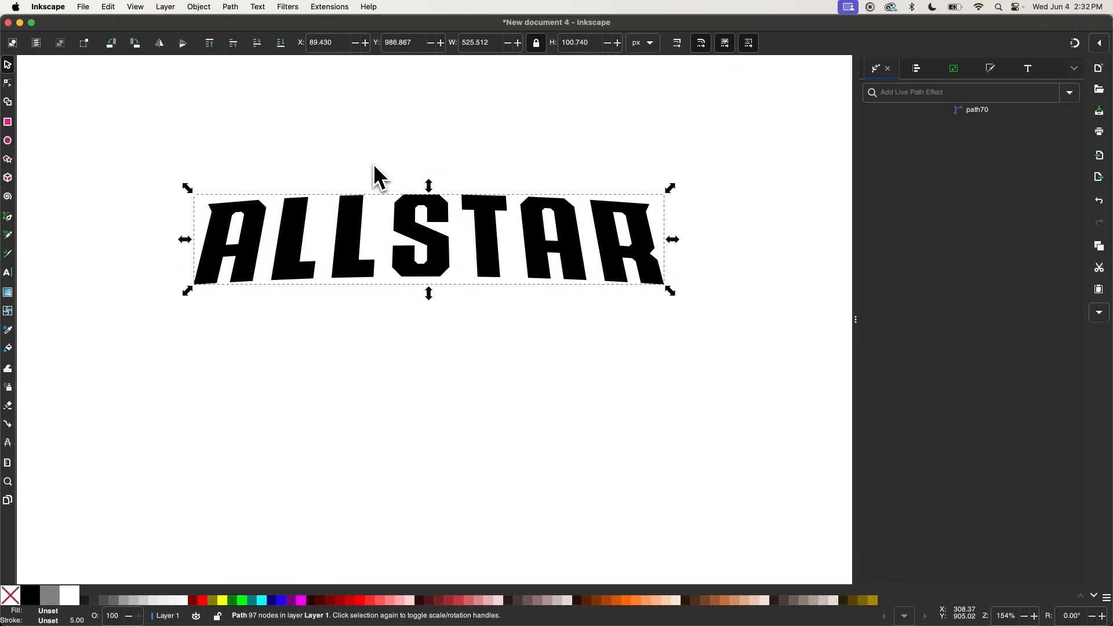
pyautogui.click(69, 595)
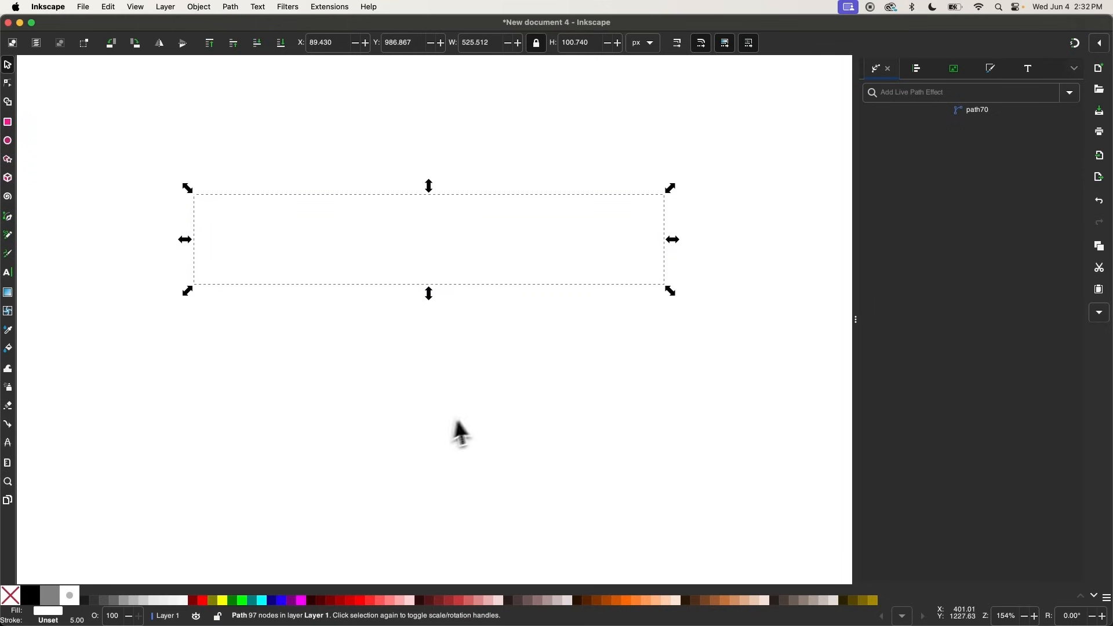
pyautogui.press('shift')
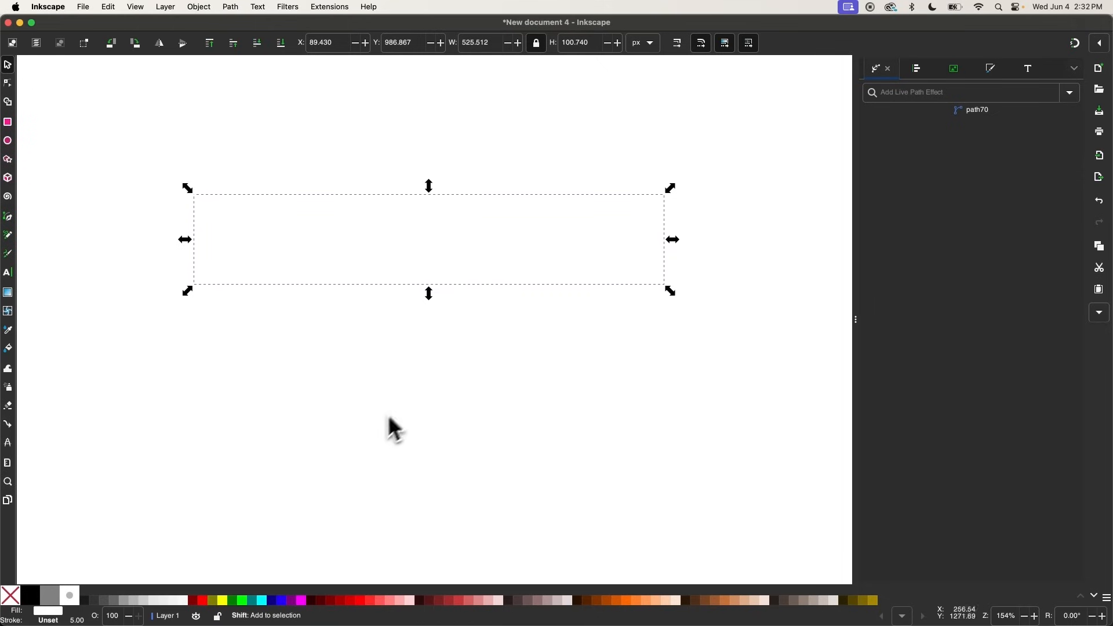
pyautogui.keyDown('shift'); pyautogui.click(276, 602); pyautogui.keyUp('shift')
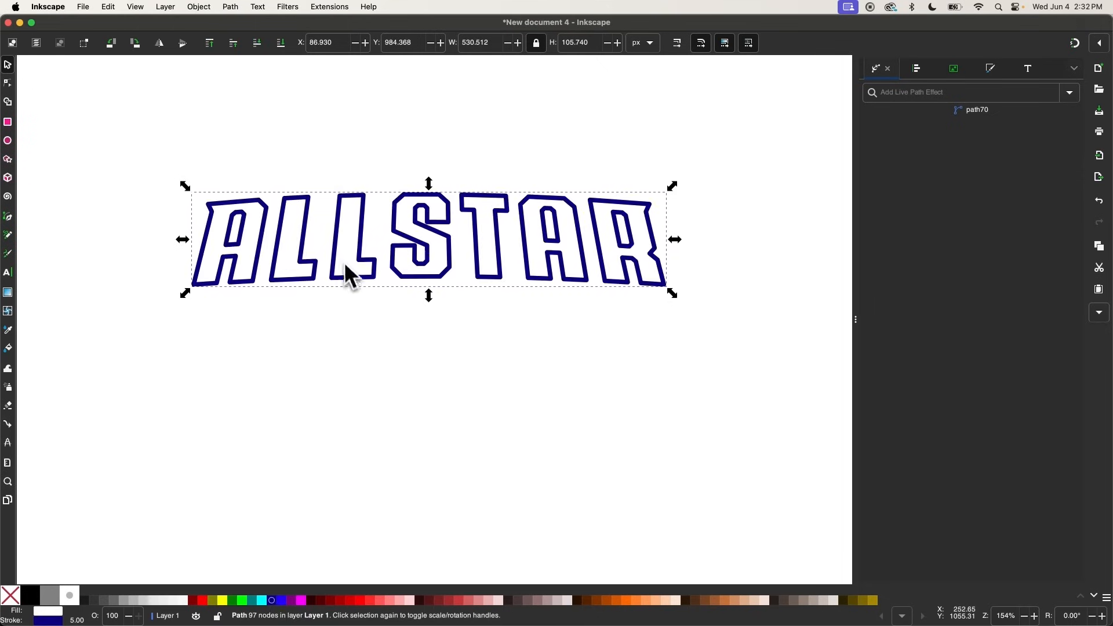
pyautogui.scroll(2, 347, 272)
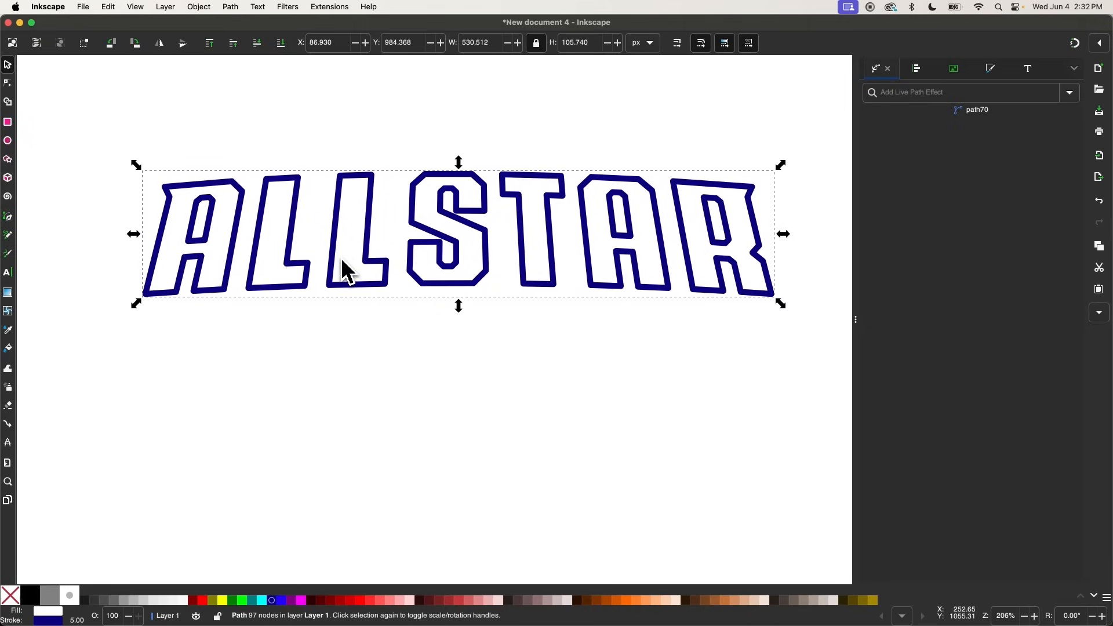
# - Place the lettering's stroke behind its fill and give the stroke sharp miter joins
pyautogui.click(991, 71)
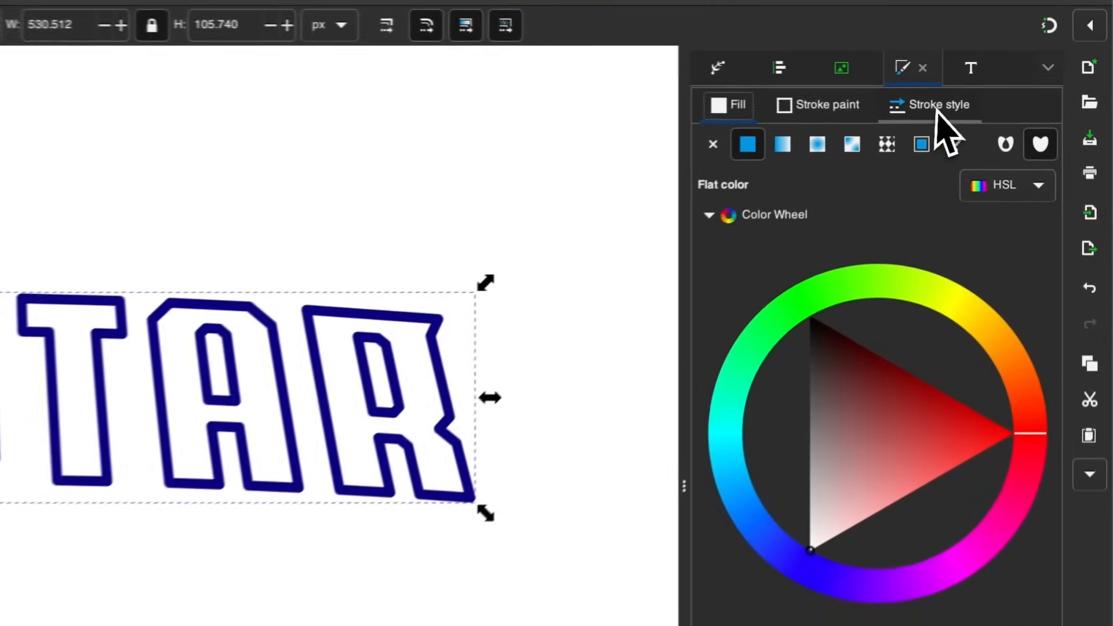
pyautogui.click(1012, 91)
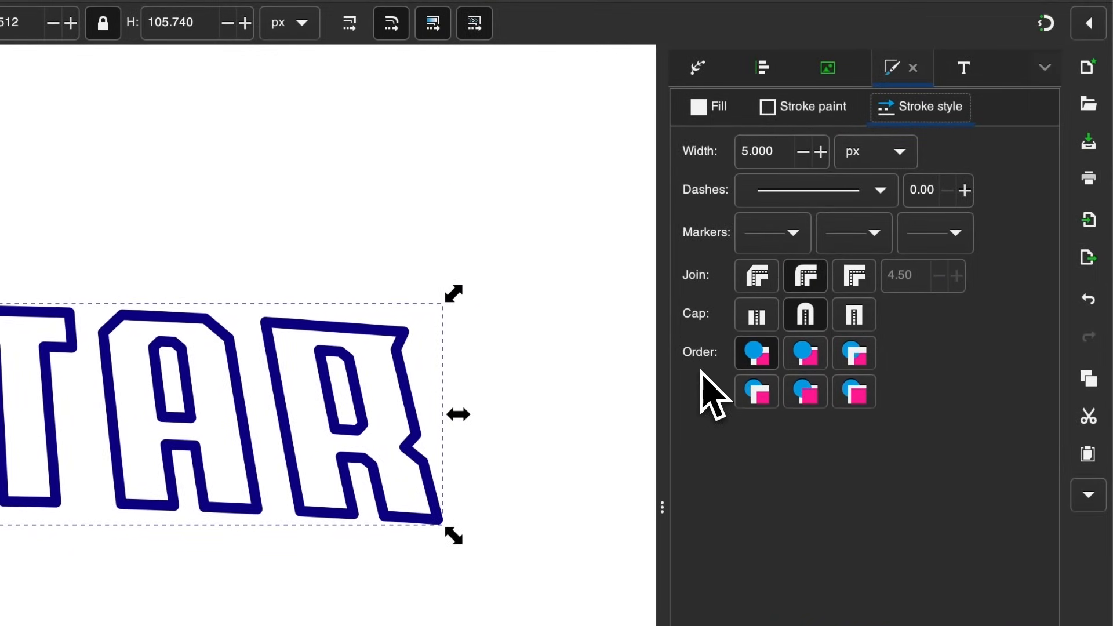
pyautogui.click(811, 399)
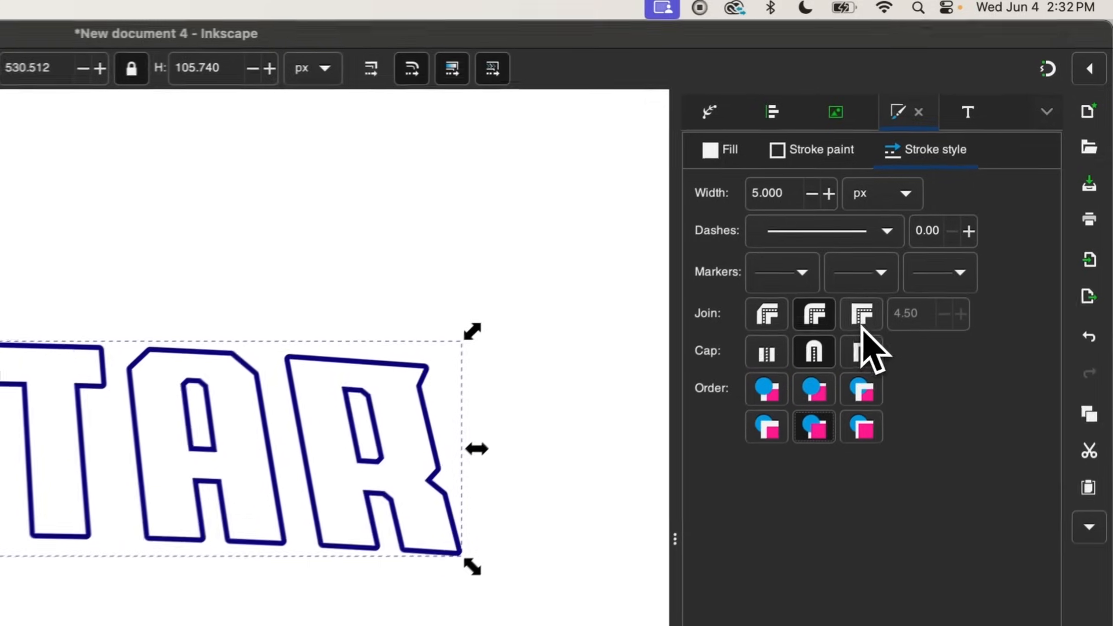
pyautogui.click(863, 319)
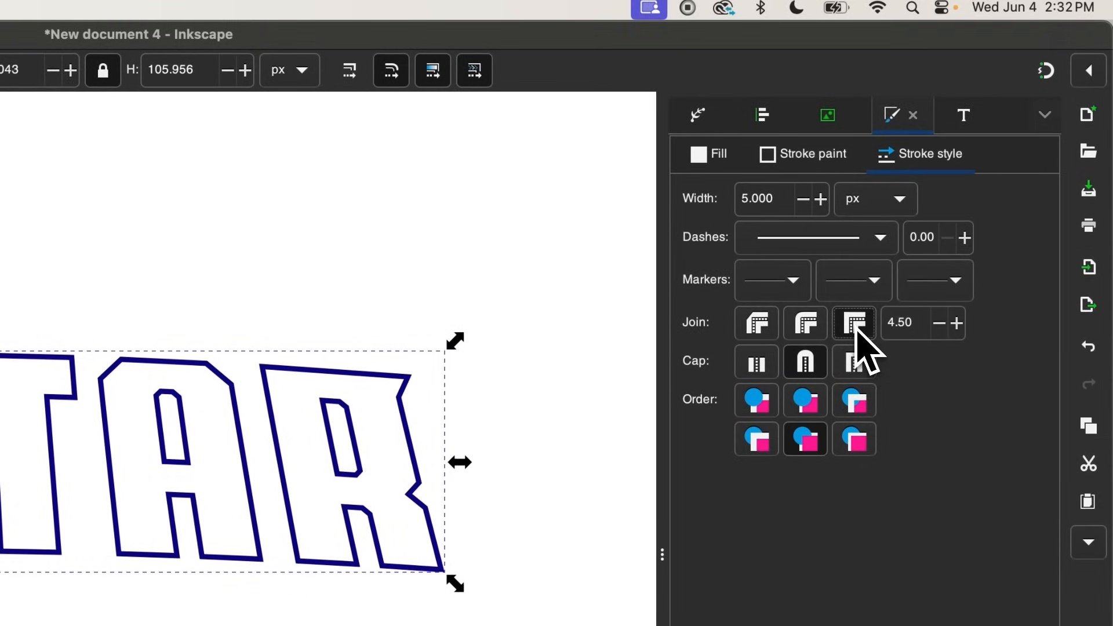
# - Increase the lettering's stroke width to 25 px, raise it to 35 px, and finally set it to 40 px
pyautogui.doubleClick(771, 200)
pyautogui.write('25')
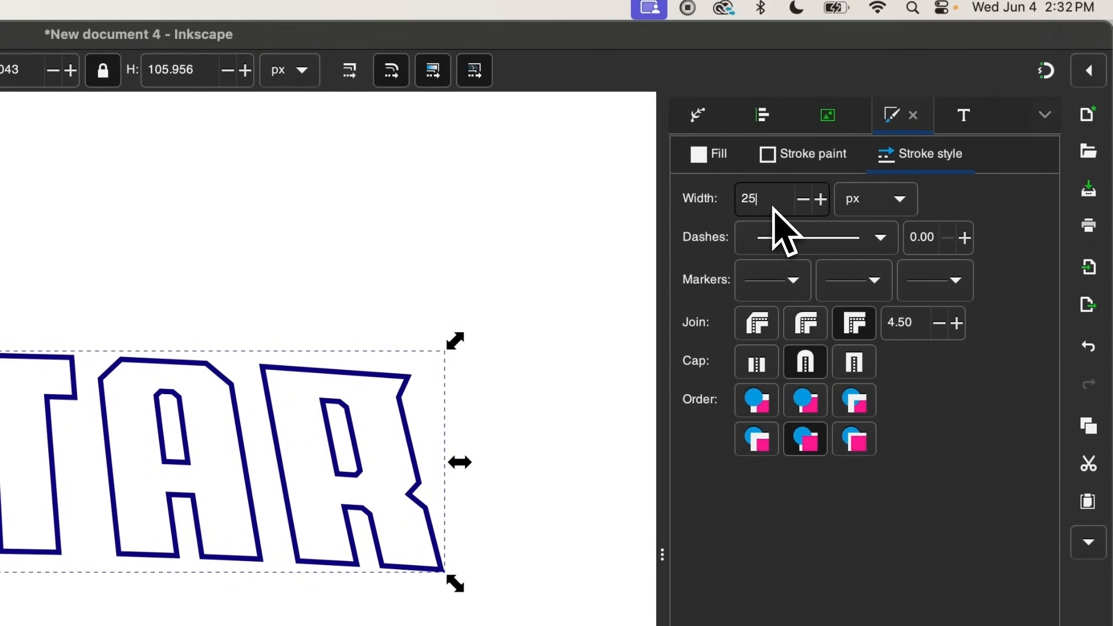
pyautogui.press('Return')
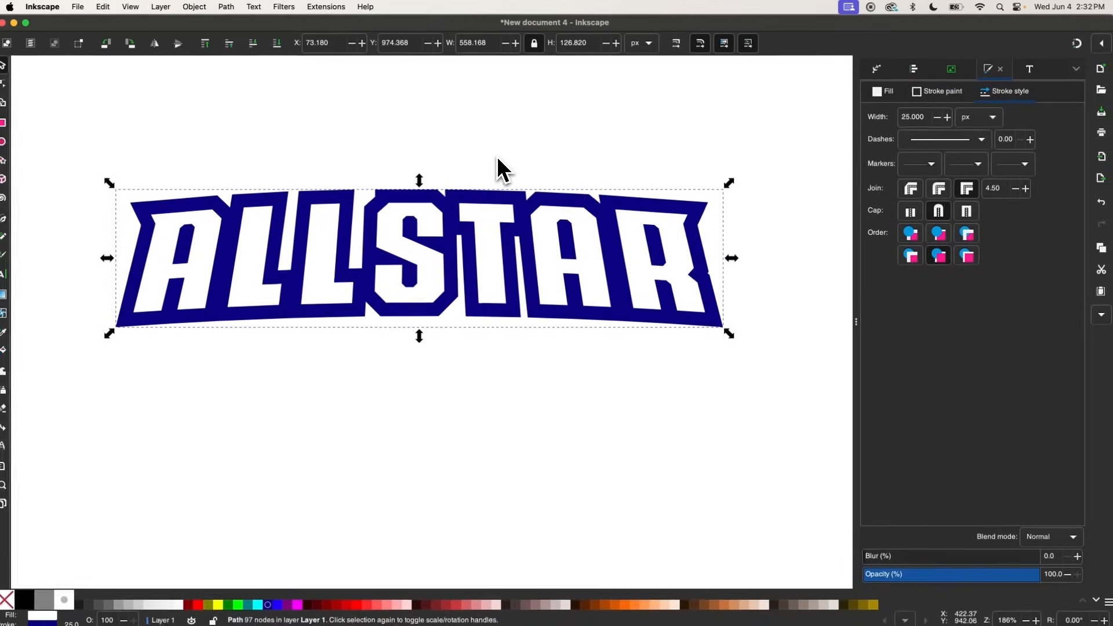
pyautogui.tripleClick(908, 115)
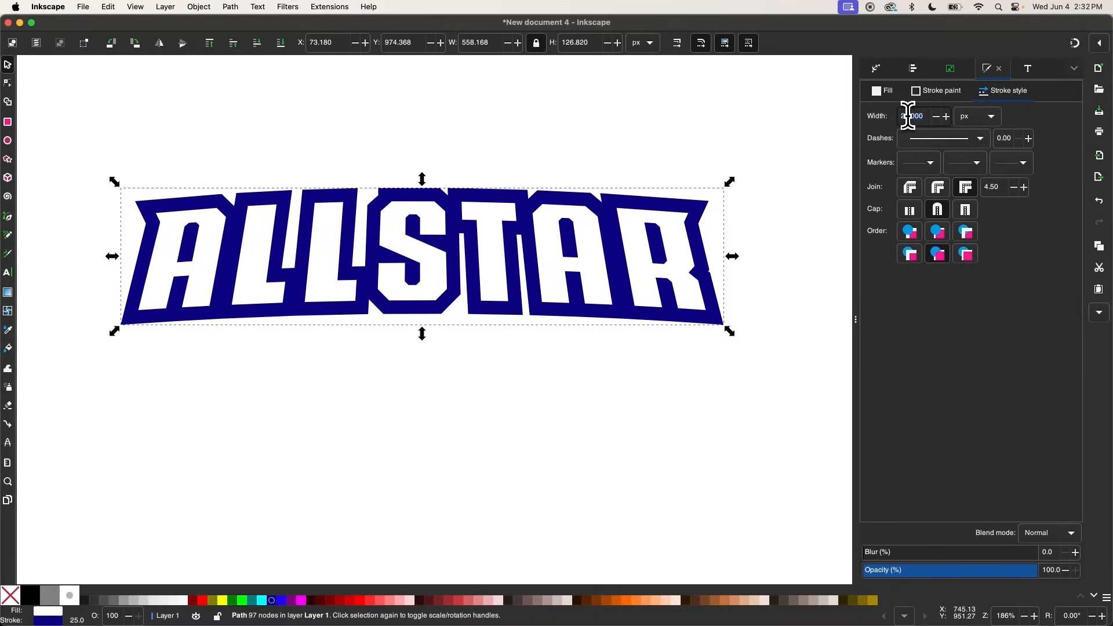
pyautogui.press('Return')
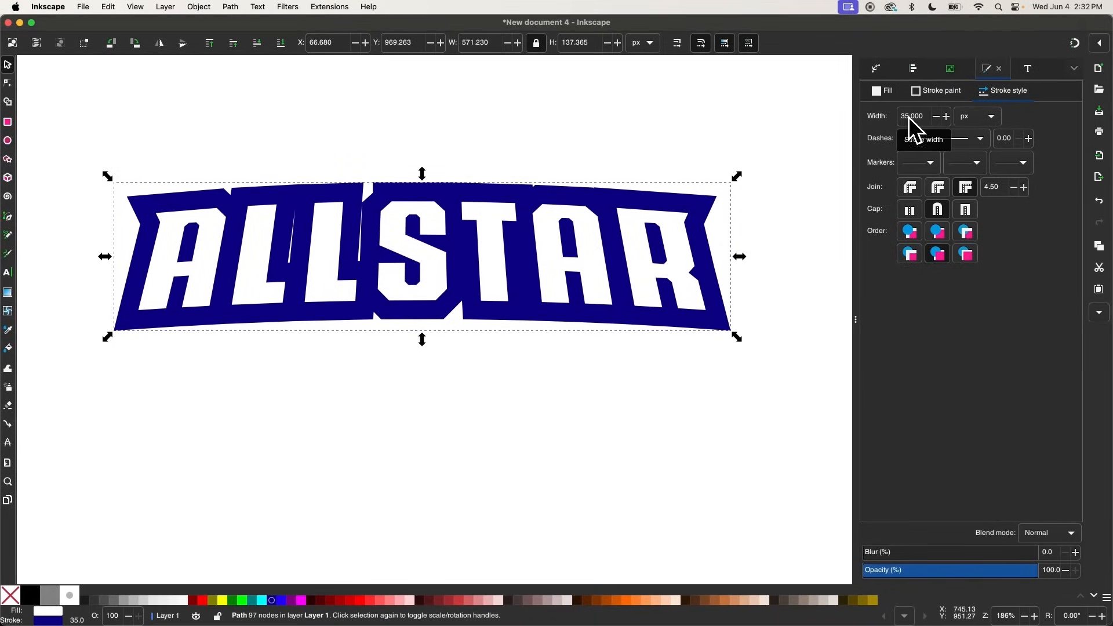
pyautogui.tripleClick(908, 117)
pyautogui.write('40')
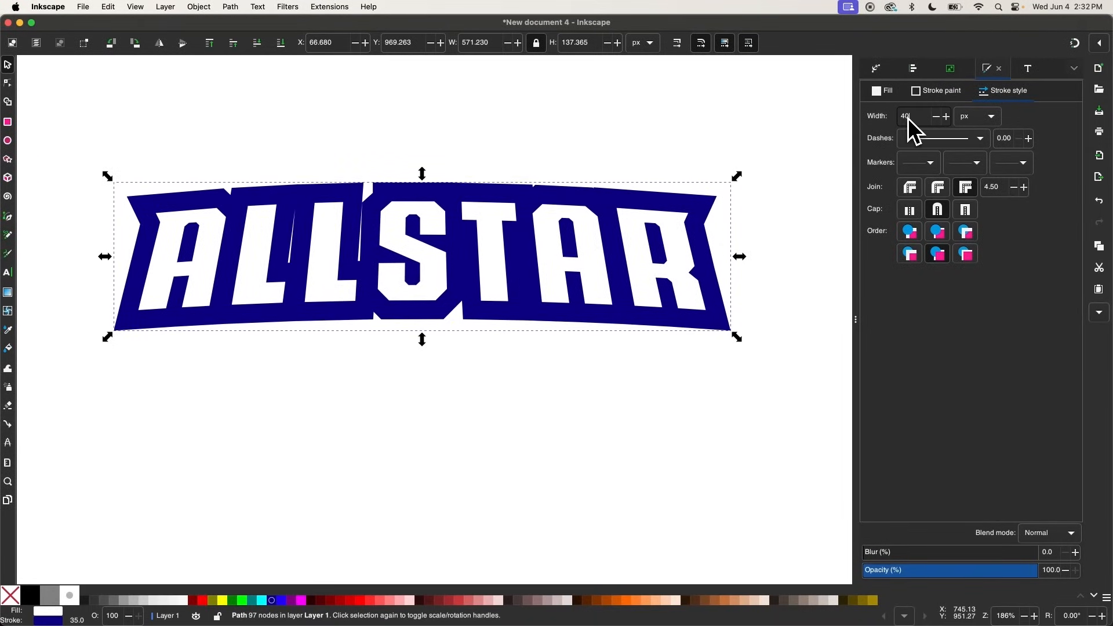
pyautogui.press('Return')
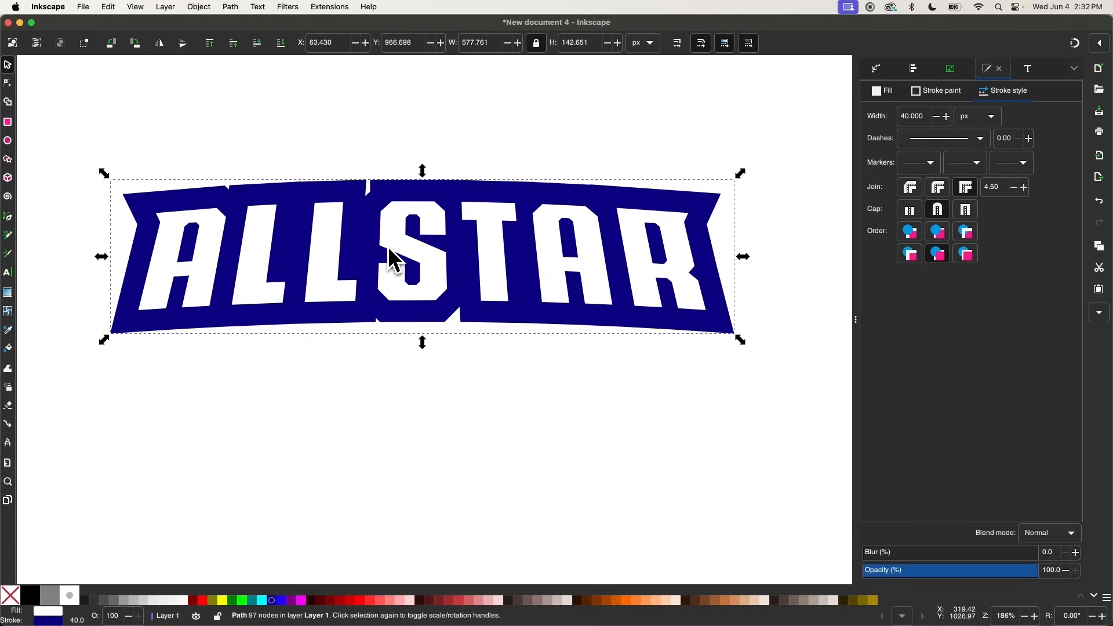
# - Remove the duplicate node stacked on the S's upper-left corner, undoing the trial move that separates it
pyautogui.click(10, 85)
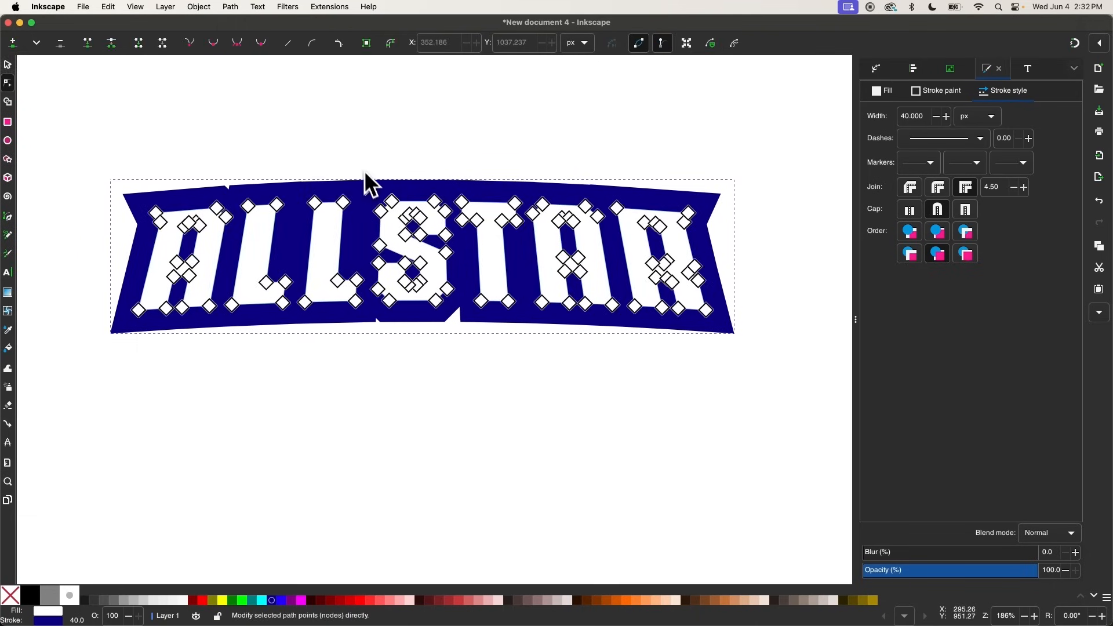
pyautogui.scroll(4, 361, 164)
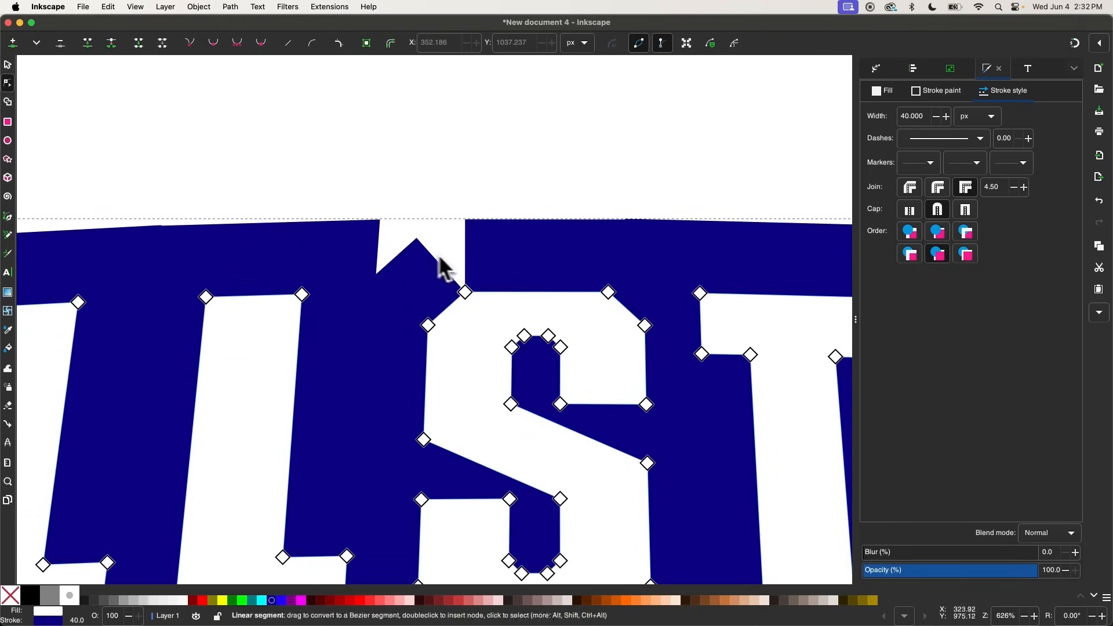
pyautogui.moveTo(469, 292); pyautogui.dragTo(472, 268)
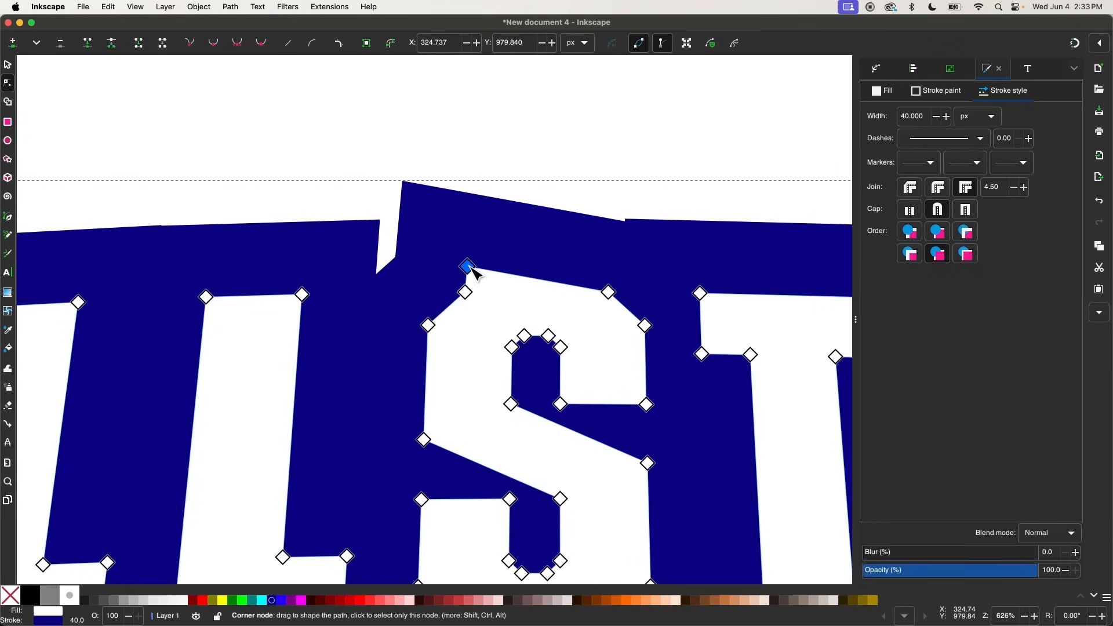
pyautogui.hotkey('ctrl', 'z')
pyautogui.press('Delete')
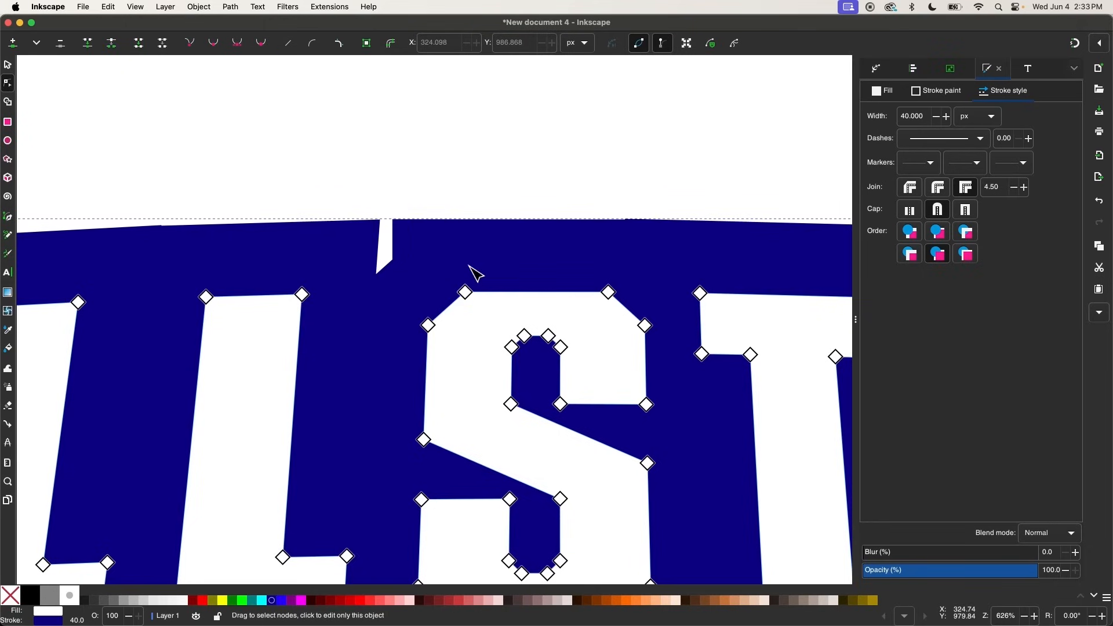
# - Try shifting the S's upper-left node and the second L's upper-right node to close the outline's gap, undoing each move
pyautogui.moveTo(431, 325)
pyautogui.mouseDown()
pyautogui.moveTo(423, 301)
pyautogui.moveTo(420, 320)
pyautogui.mouseUp()
pyautogui.press('super+z')
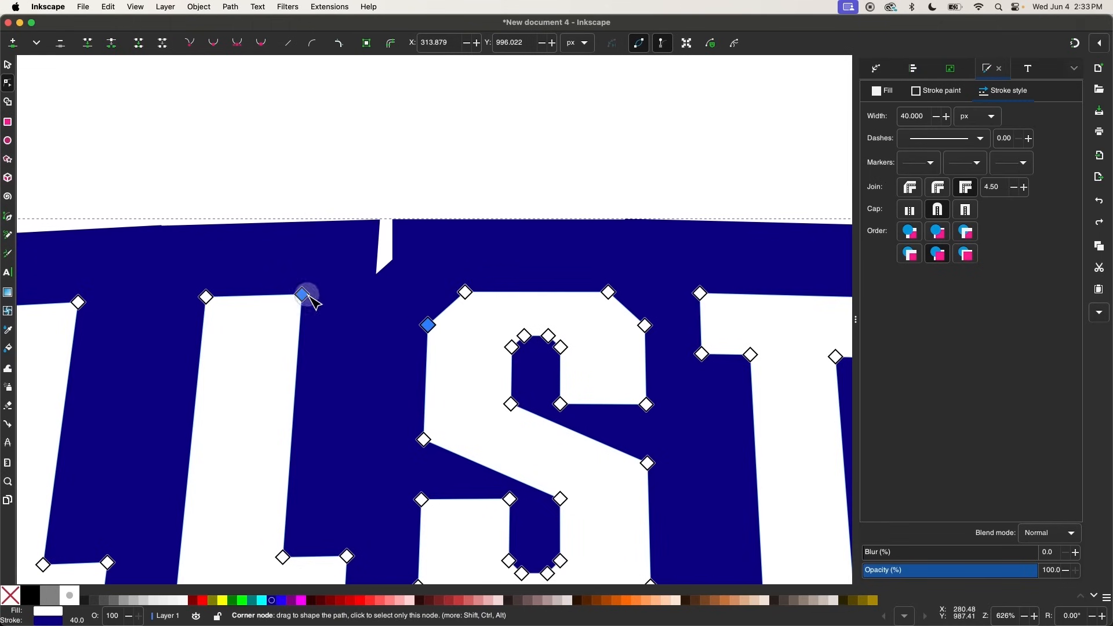
pyautogui.moveTo(303, 294); pyautogui.dragTo(298, 267)
pyautogui.press('super+z')
pyautogui.scroll(-2, 341, 287)
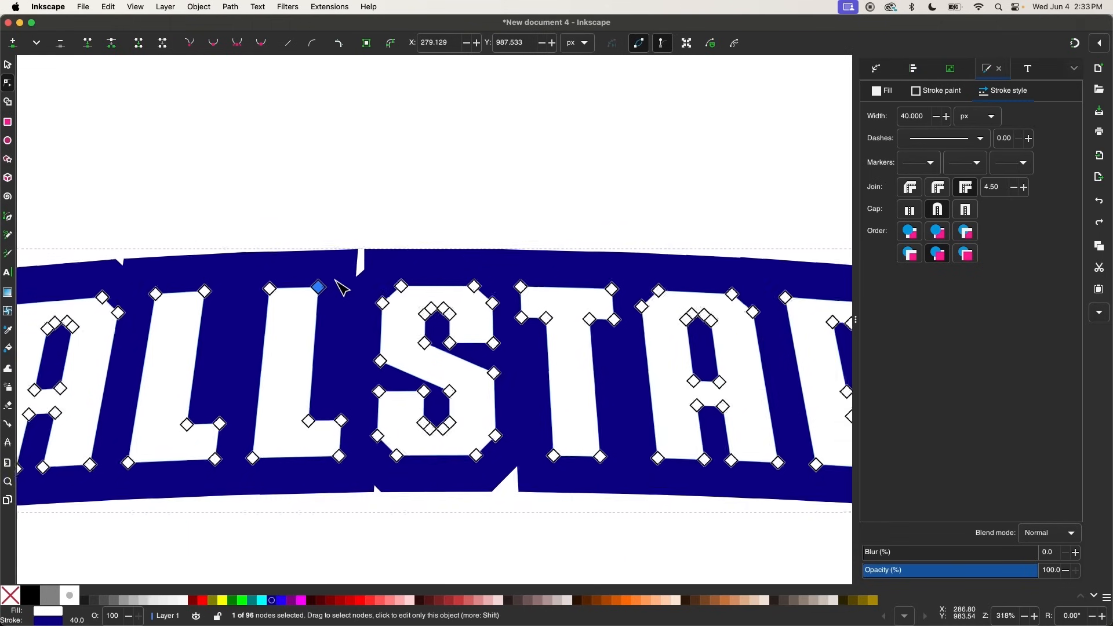
pyautogui.scroll(-2, 491, 131)
pyautogui.scroll(3, 464, 160)
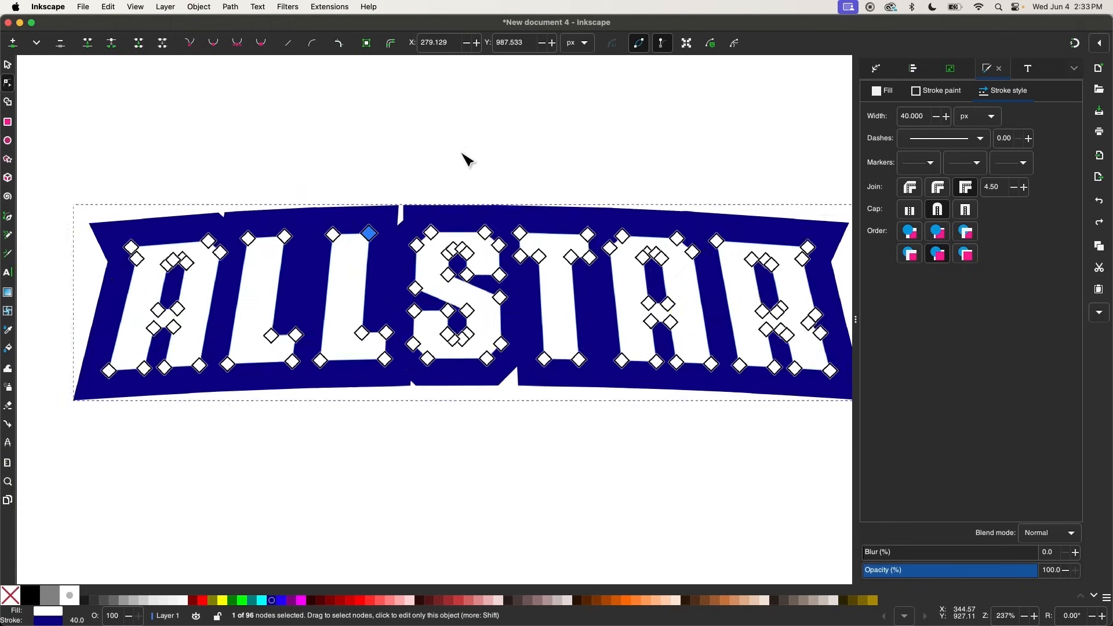
pyautogui.scroll(1, 462, 155)
pyautogui.scroll(-1, 462, 154)
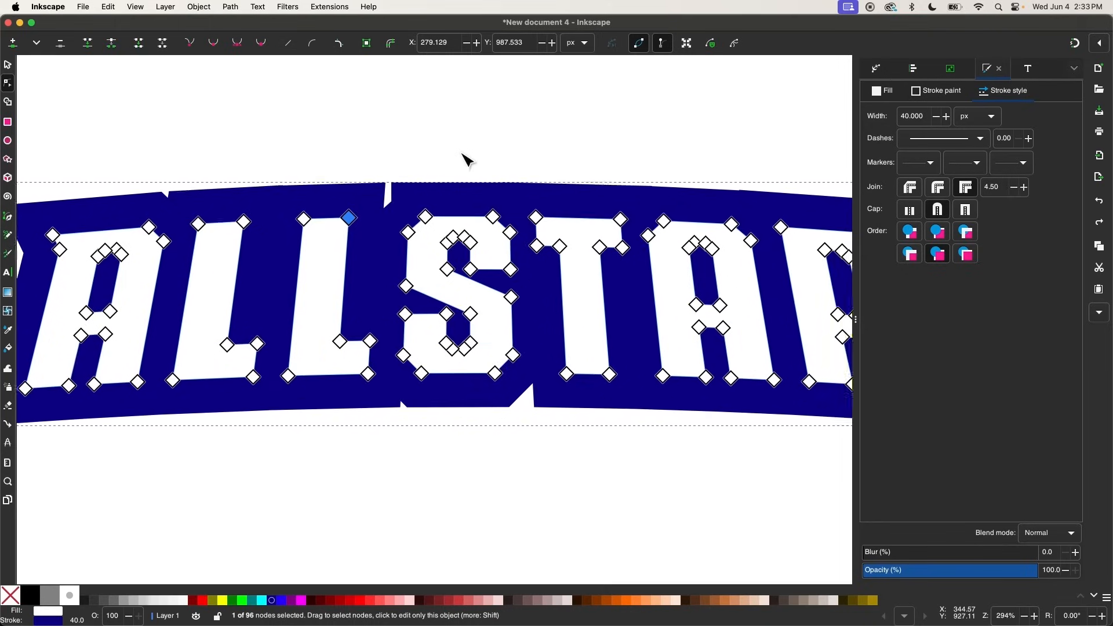
pyautogui.scroll(-1, 462, 155)
# - Convert the lettering's stroke to a path, ungroup the result and clear the selection
pyautogui.click(8, 65)
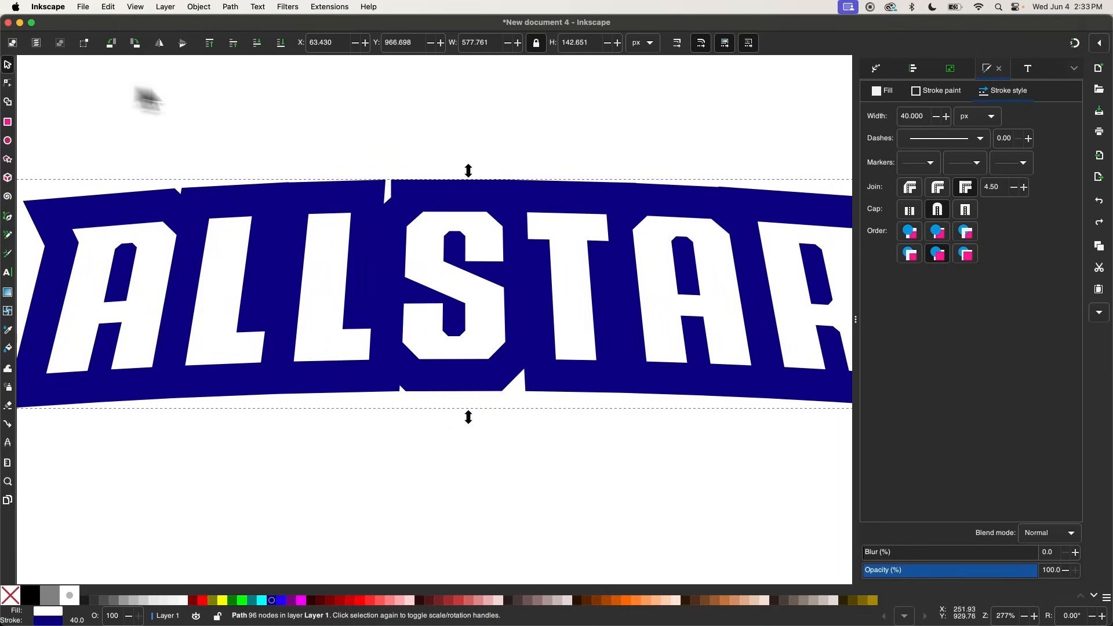
pyautogui.scroll(-2, 318, 142)
pyautogui.scroll(2, 322, 138)
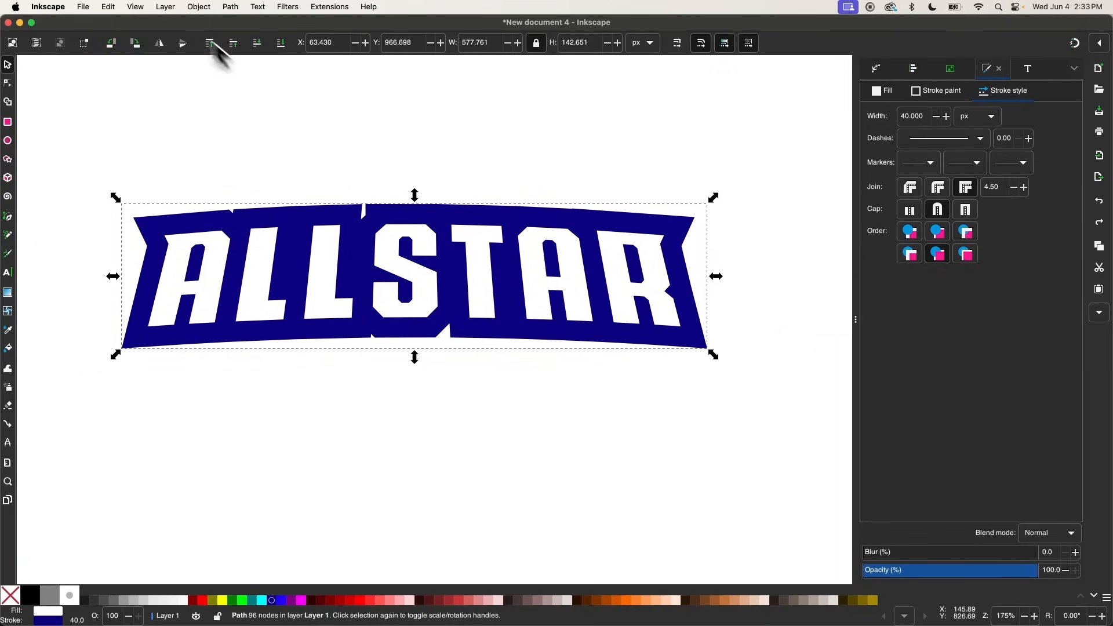
pyautogui.click(232, 8)
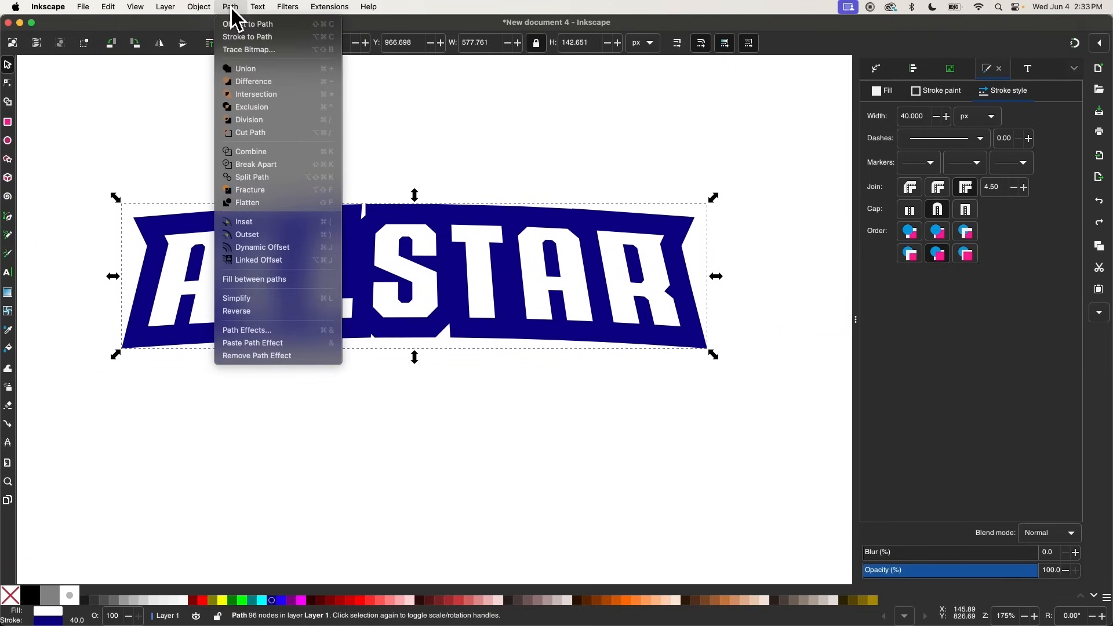
pyautogui.click(259, 38)
pyautogui.click(199, 8)
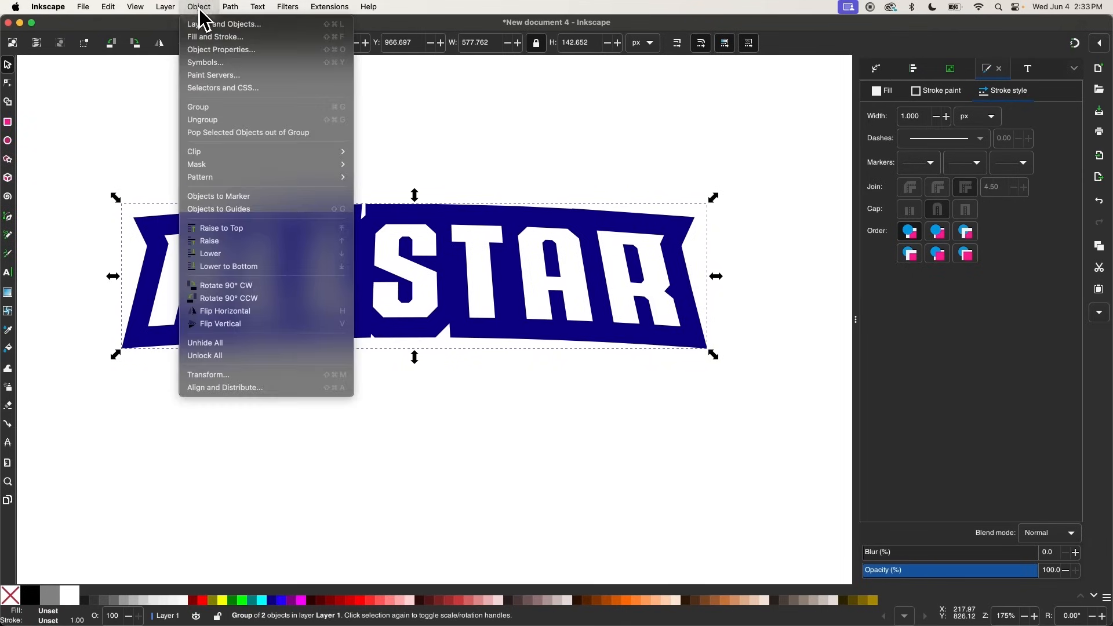
pyautogui.click(202, 121)
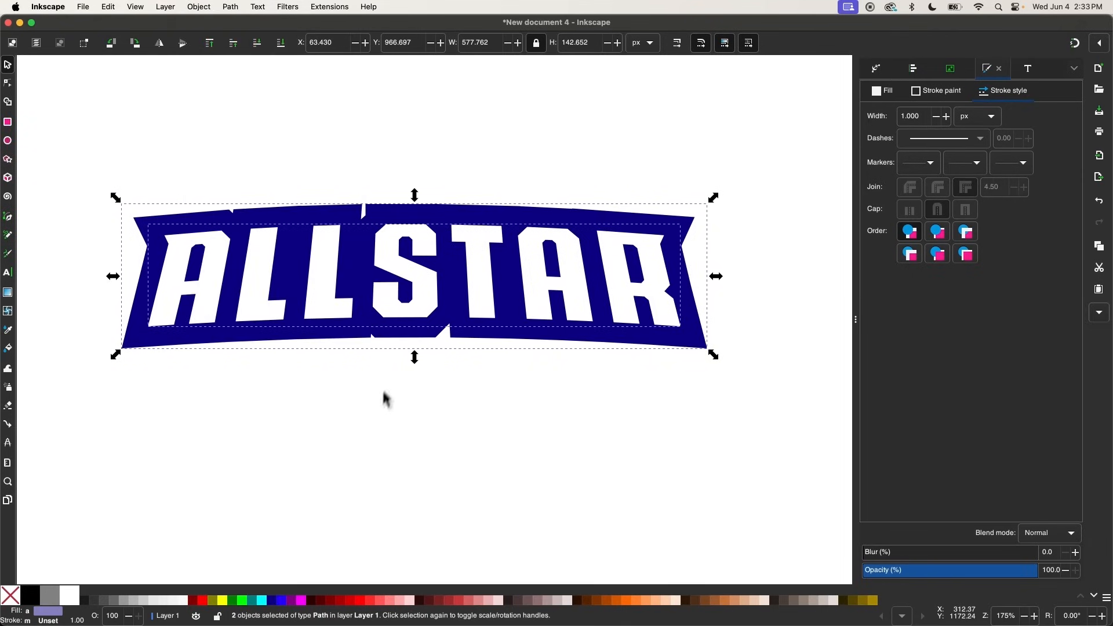
pyautogui.click(411, 380)
# - Close the notch in the navy outline's upper edge between the second L and the S by deleting its two inner nodes
pyautogui.scroll(5, 348, 281)
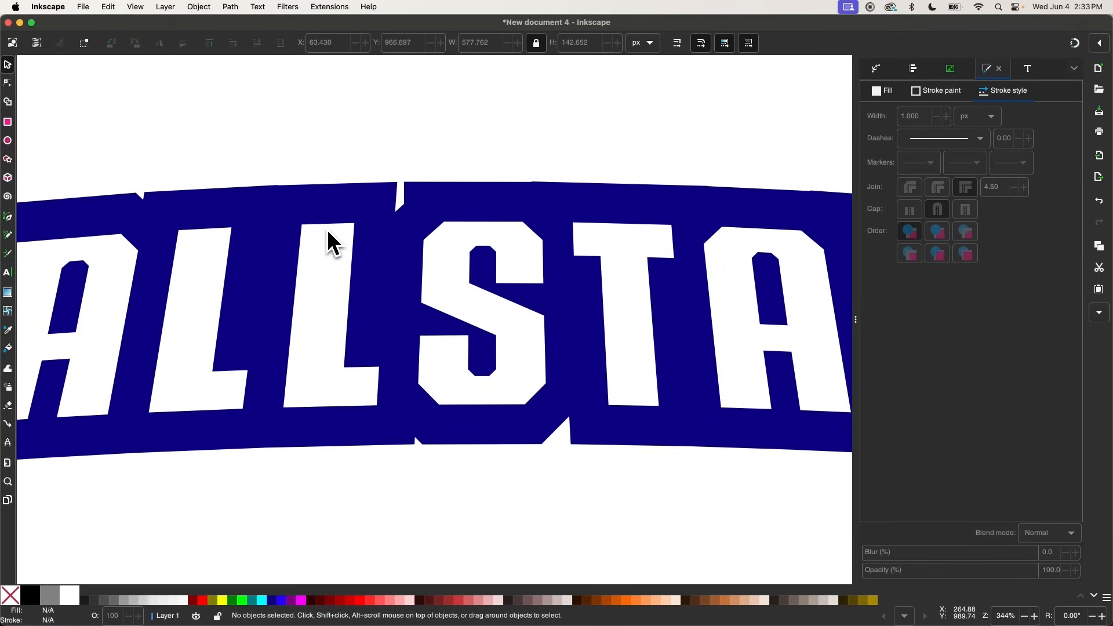
pyautogui.click(495, 219)
pyautogui.press('n')
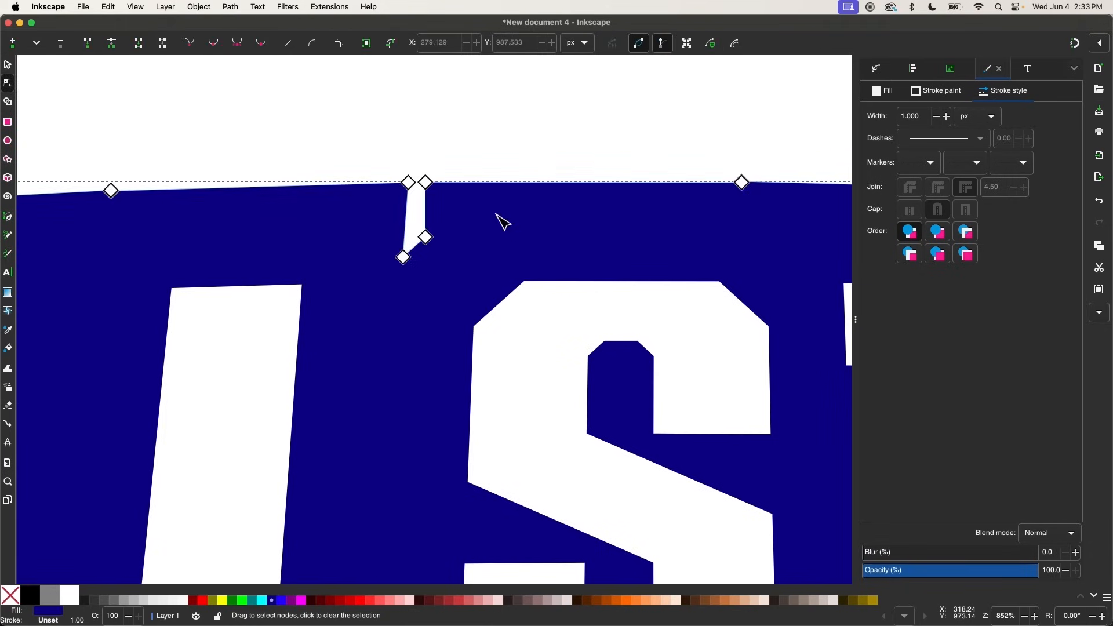
pyautogui.scroll(1, 472, 219)
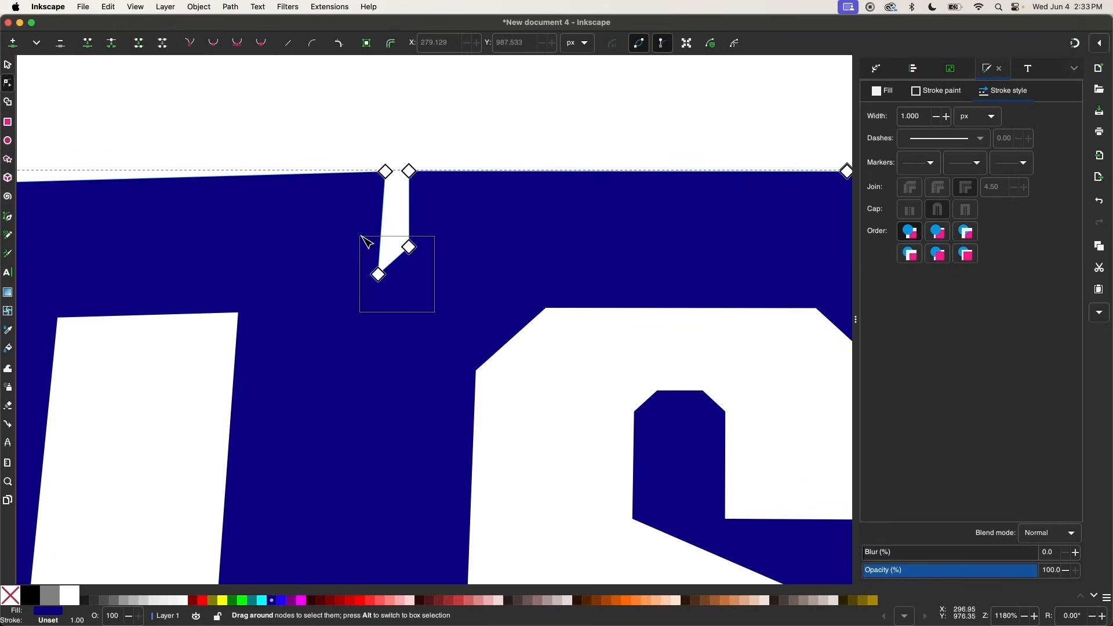
pyautogui.moveTo(361, 236); pyautogui.dragTo(365, 240)
pyautogui.press('Delete')
pyautogui.scroll(-5, 403, 253)
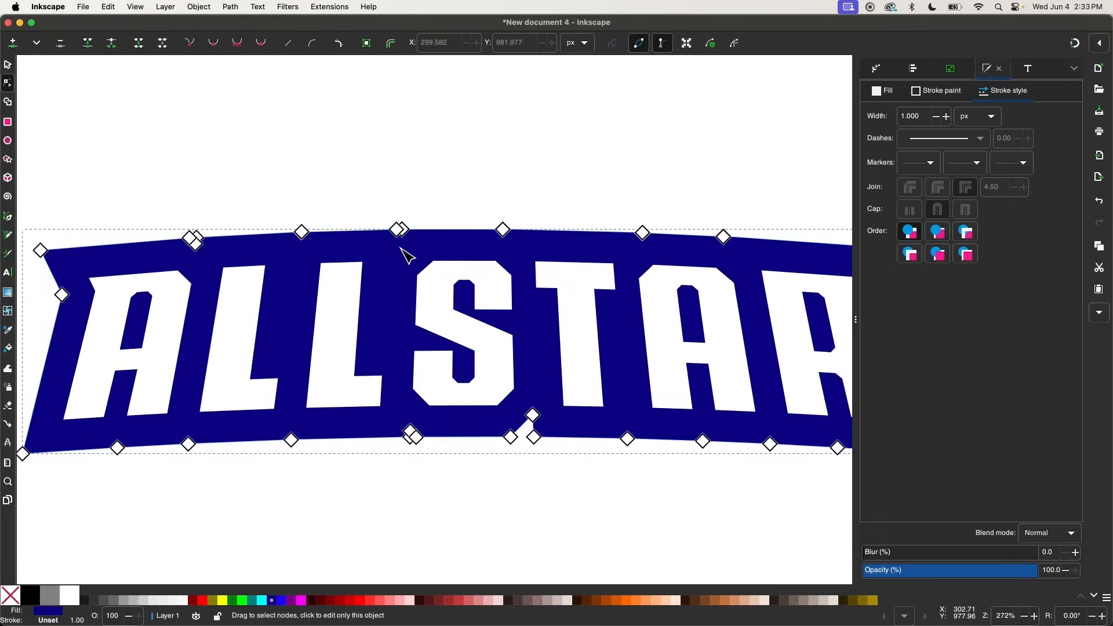
pyautogui.scroll(-2, 407, 256)
pyautogui.press('s')
pyautogui.scroll(-1, 456, 345)
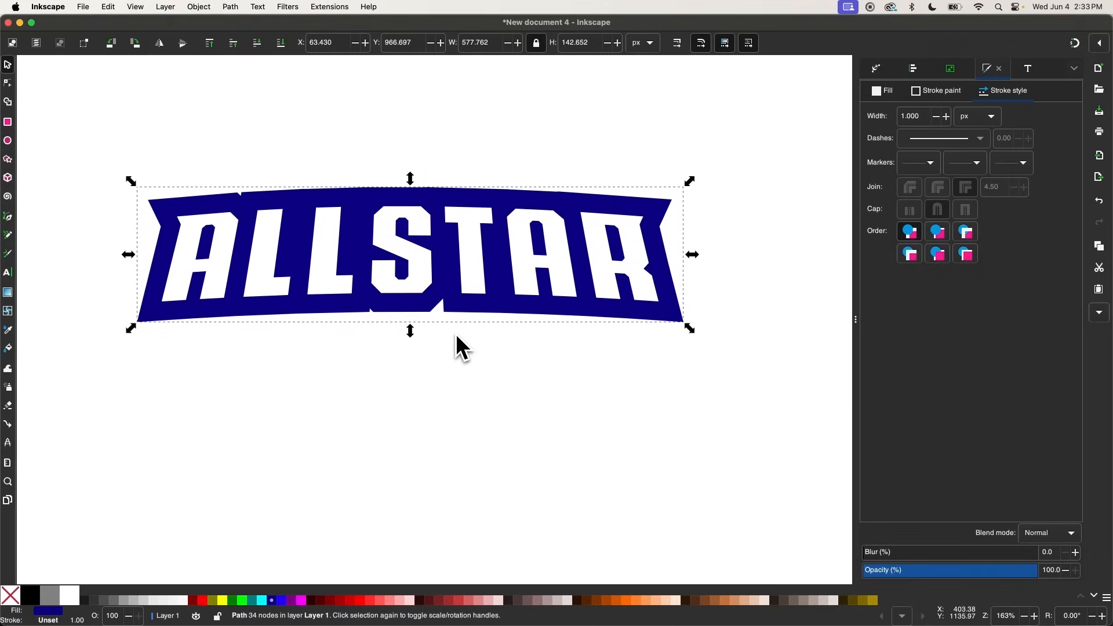
# - Duplicate the navy outline shape in place
pyautogui.scroll(1, 409, 313)
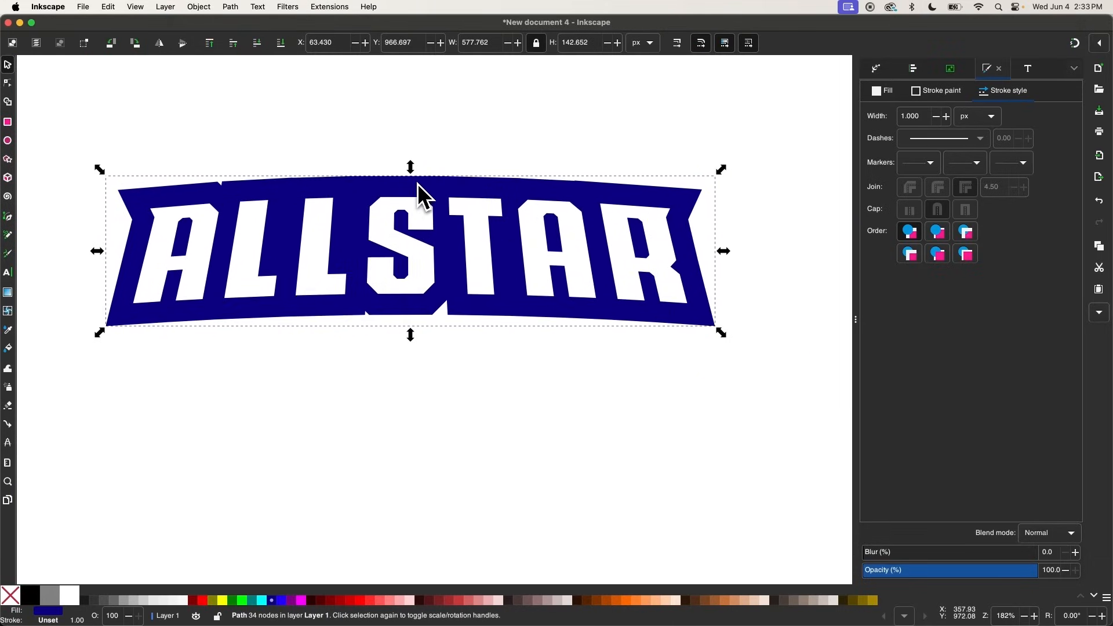
pyautogui.hotkey('ctrl', 'd')
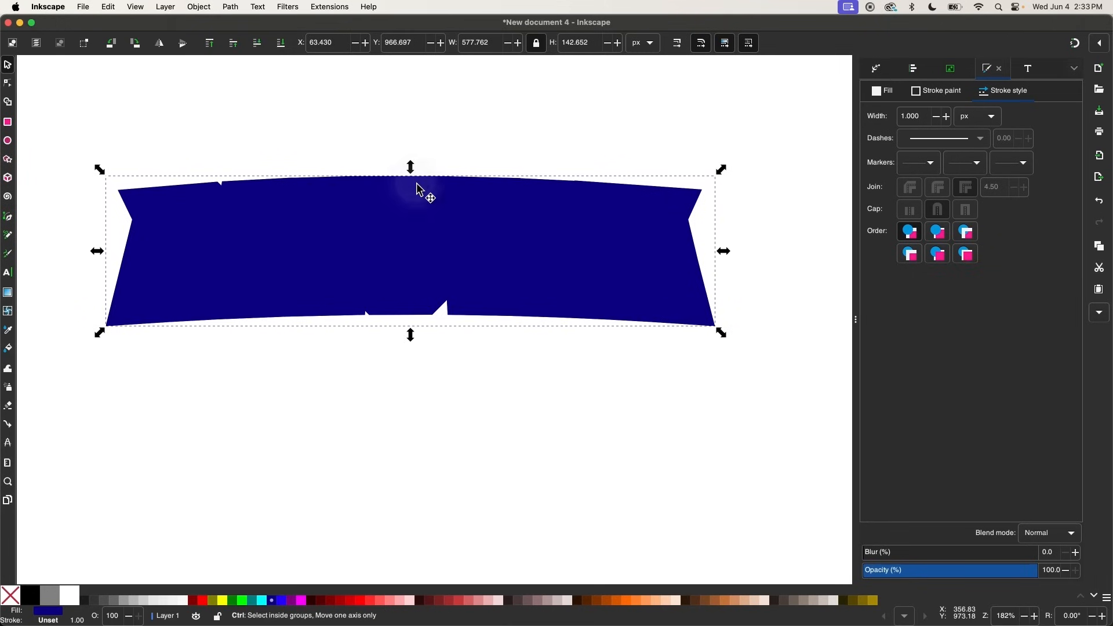
# - Scale the duplicate outline about its centre to about 475 × 117 px and place it at the back, slightly below the original
pyautogui.moveTo(417, 183); pyautogui.dragTo(439, 207)
pyautogui.click(284, 46)
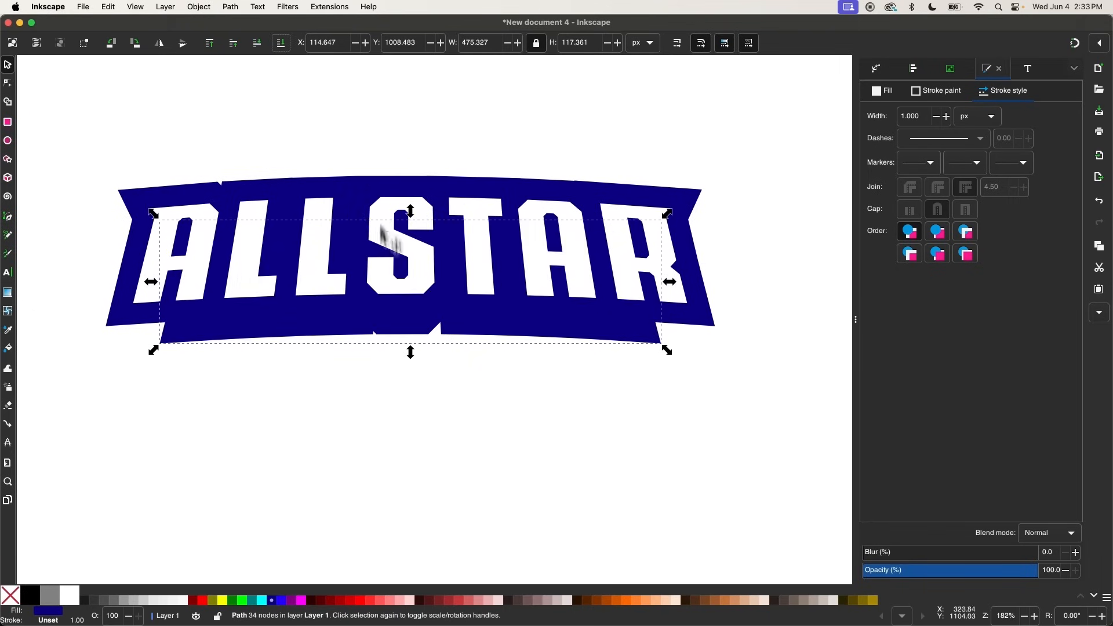
pyautogui.moveTo(362, 329); pyautogui.dragTo(362, 335)
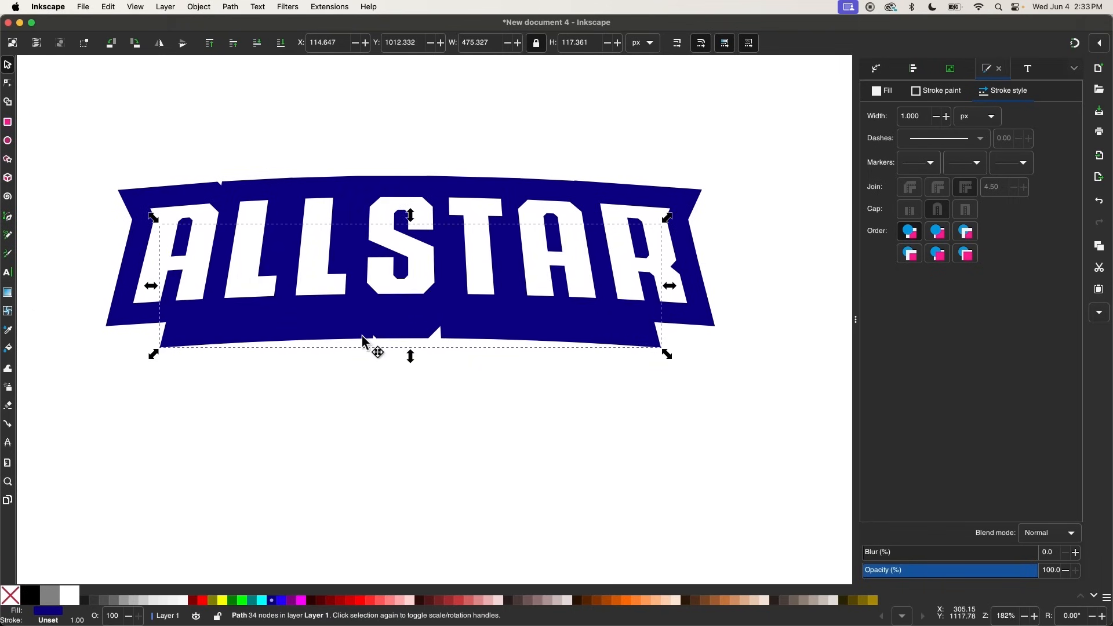
# - Extrude between the original outline and its smaller copy in Polygons mode, with lines combined to a single path
pyautogui.keyDown('shift'); pyautogui.click(125, 323); pyautogui.keyUp('shift')
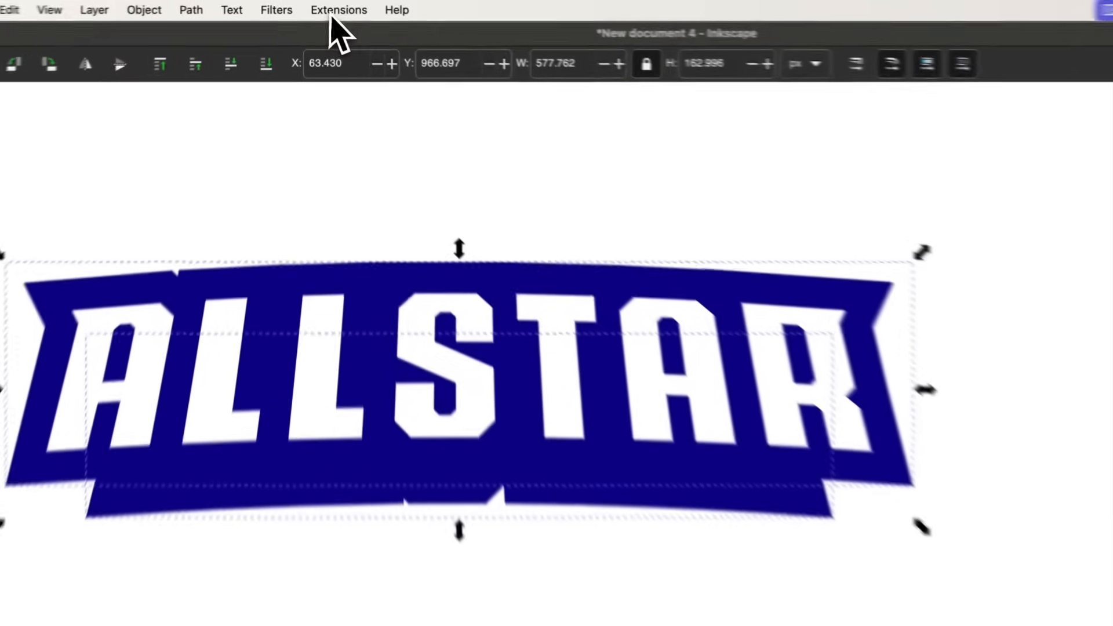
pyautogui.click(329, 6)
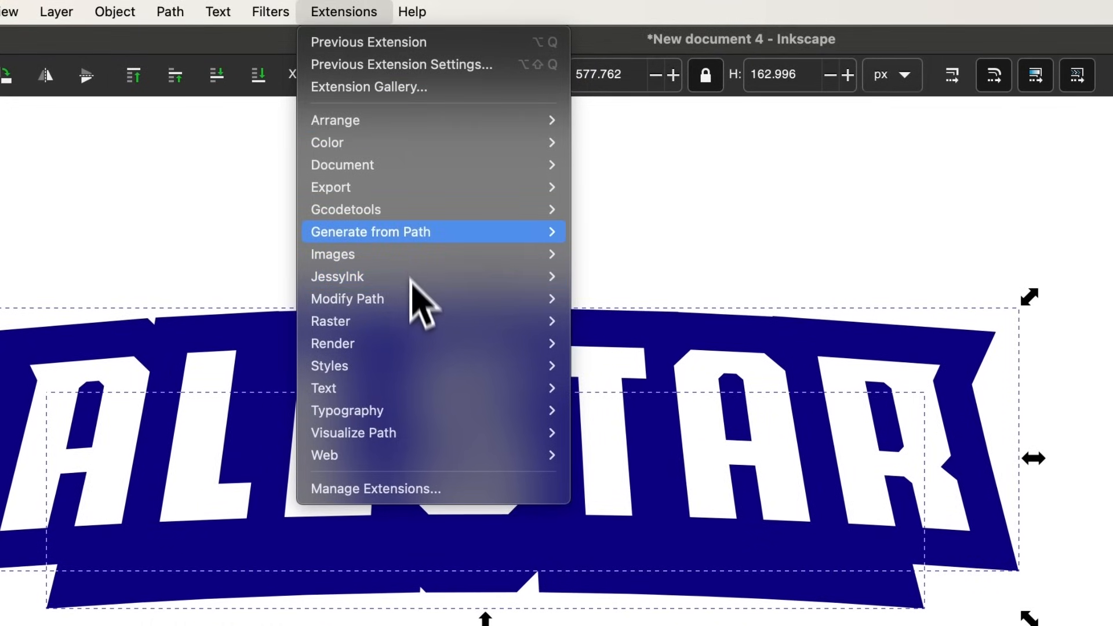
pyautogui.moveTo(414, 232)
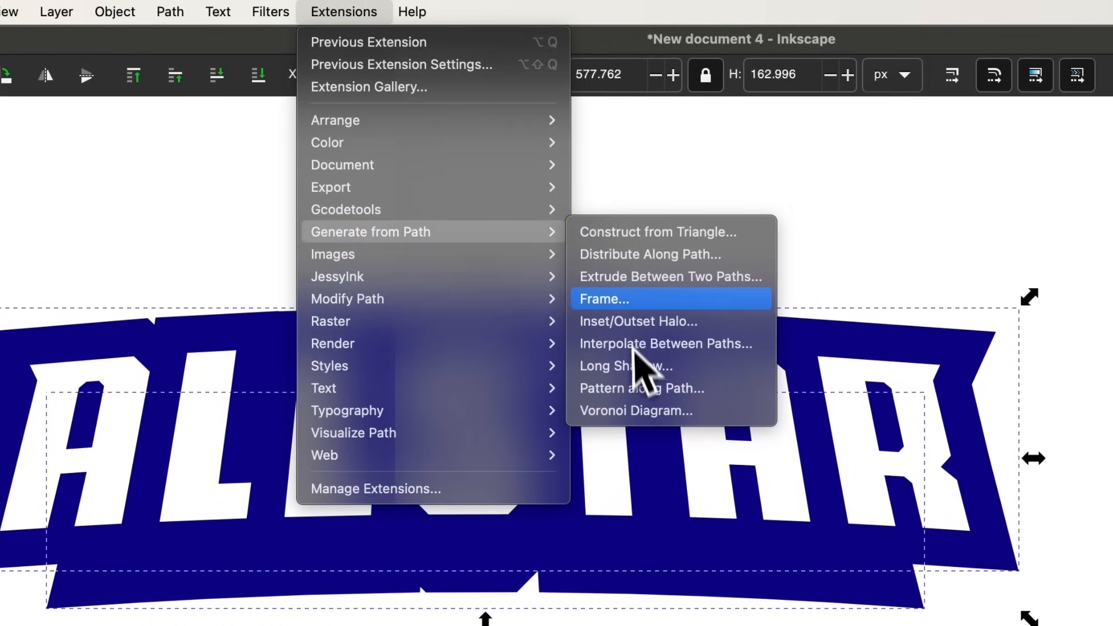
pyautogui.click(661, 277)
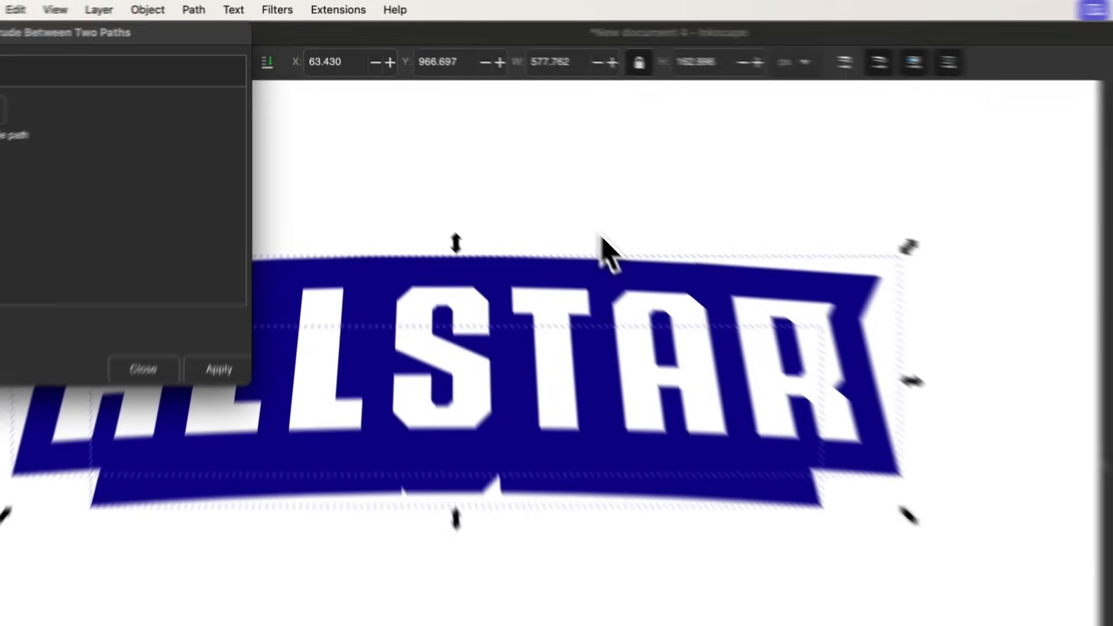
pyautogui.moveTo(195, 37); pyautogui.dragTo(460, 92)
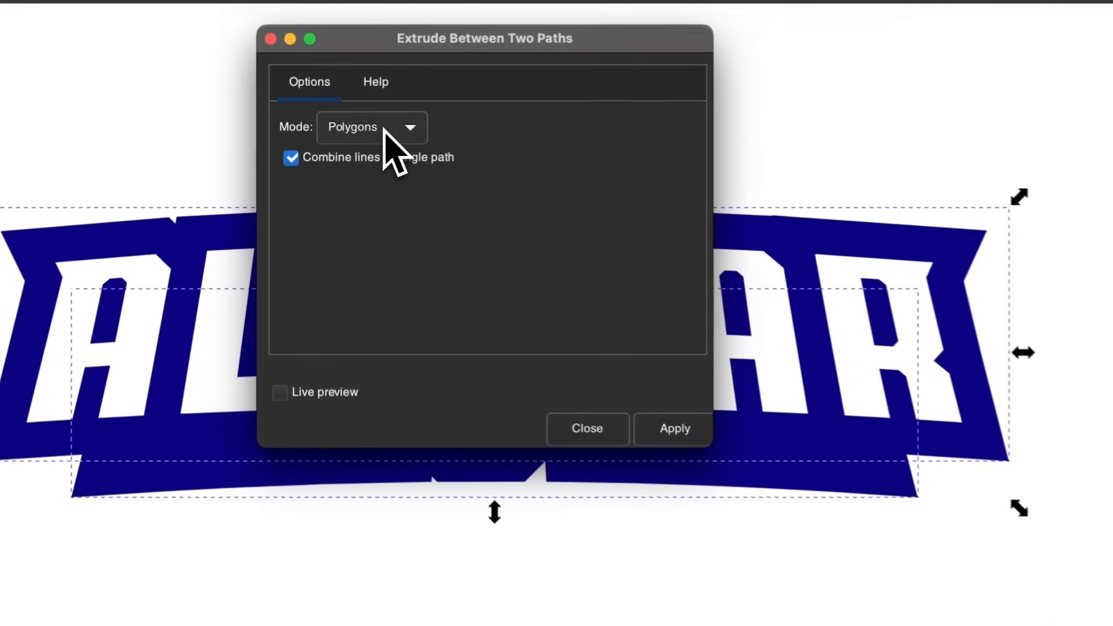
pyautogui.click(347, 128)
pyautogui.click(386, 129)
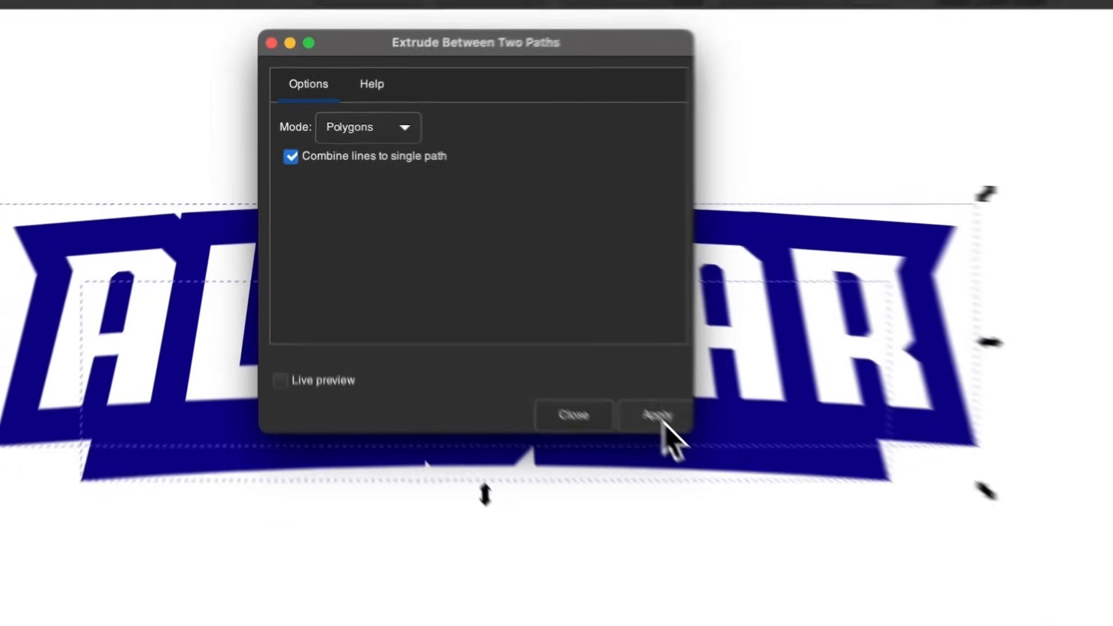
pyautogui.click(664, 422)
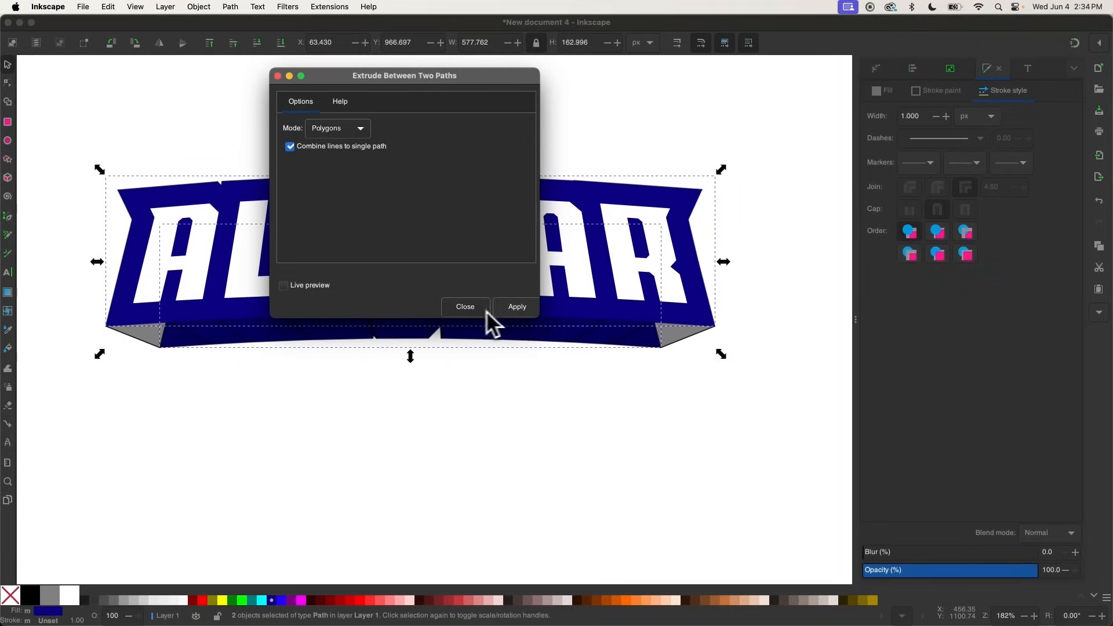
pyautogui.click(467, 307)
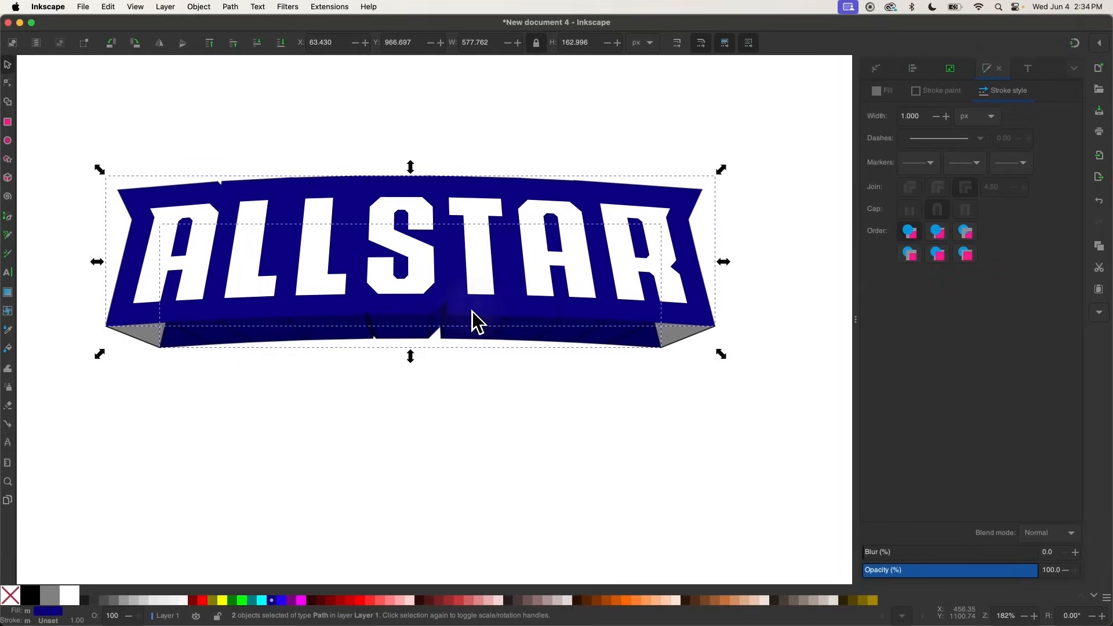
# - Select the extruded group together with both navy outlines and ungroup it into separate paths
pyautogui.scroll(2, 95, 400)
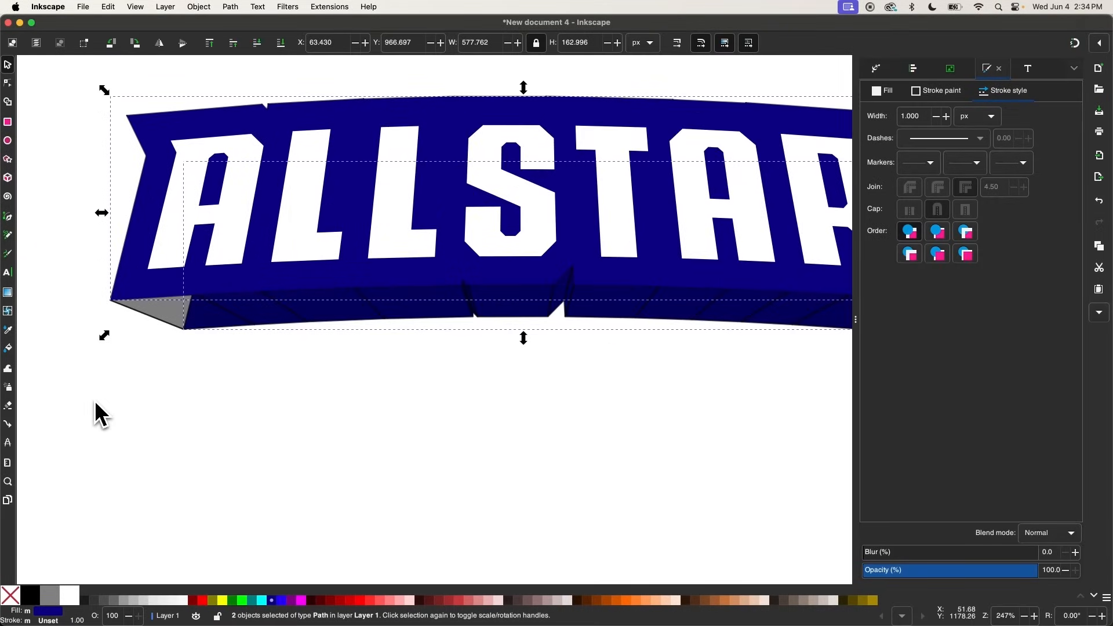
pyautogui.keyDown('shift'); pyautogui.click(215, 321); pyautogui.keyUp('shift')
pyautogui.keyDown('shift'); pyautogui.click(139, 280); pyautogui.keyUp('shift')
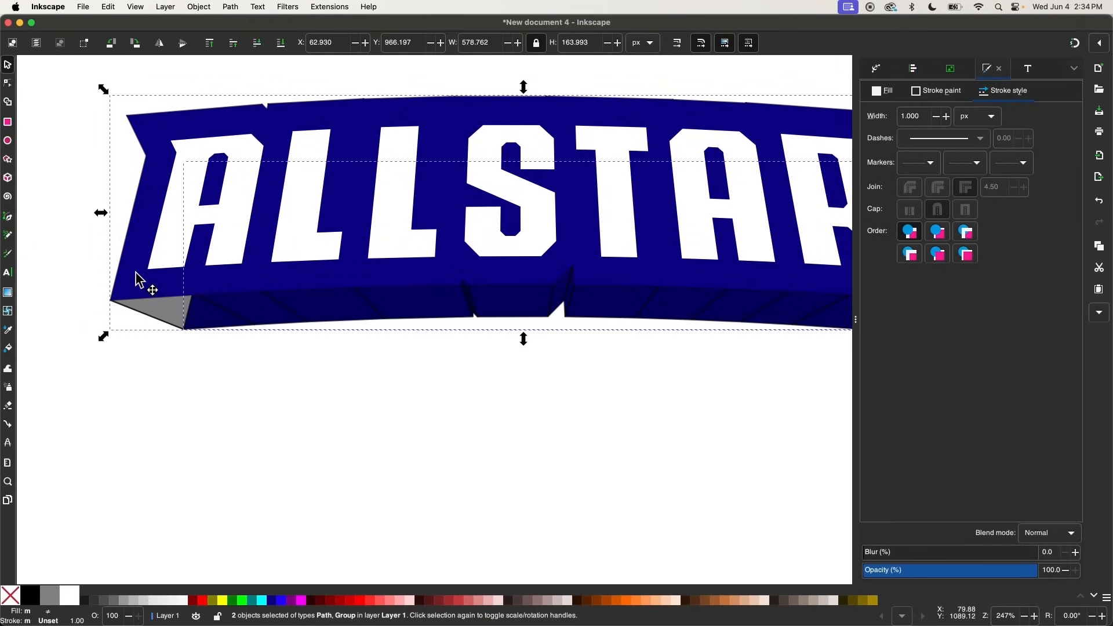
pyautogui.scroll(-3, 140, 282)
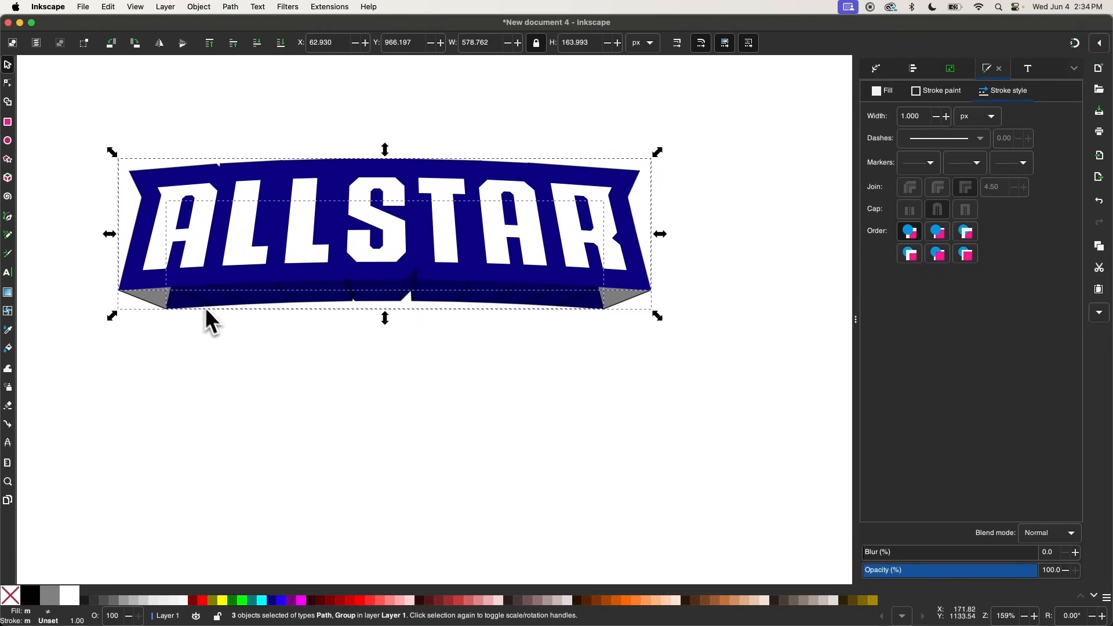
pyautogui.hscroll(2, 579, 321)
pyautogui.scroll(1, 580, 322)
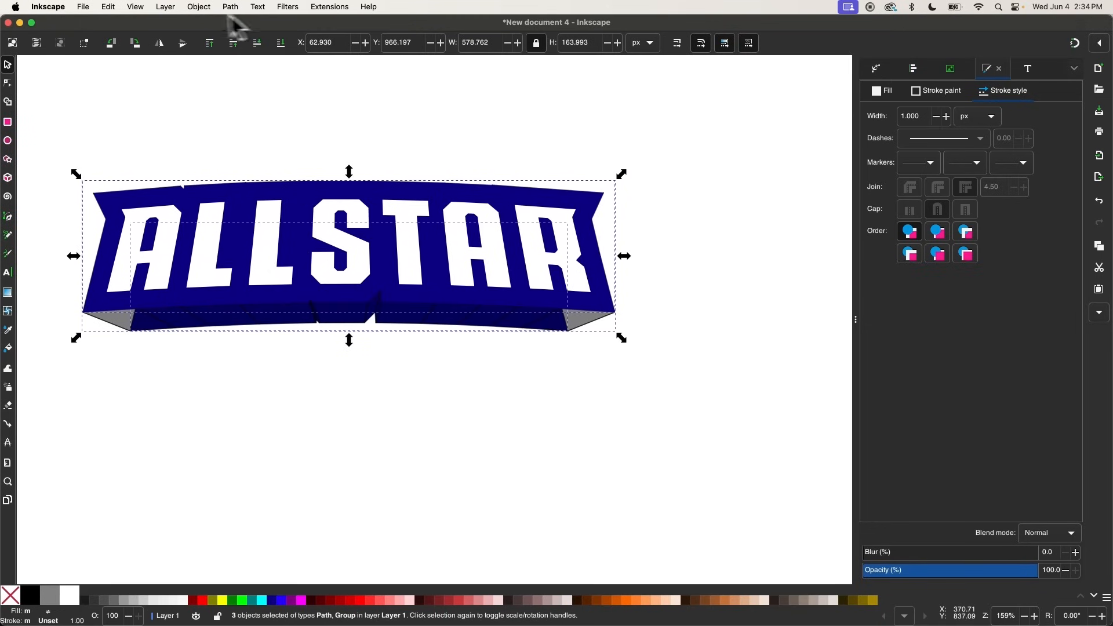
pyautogui.click(199, 7)
pyautogui.click(220, 119)
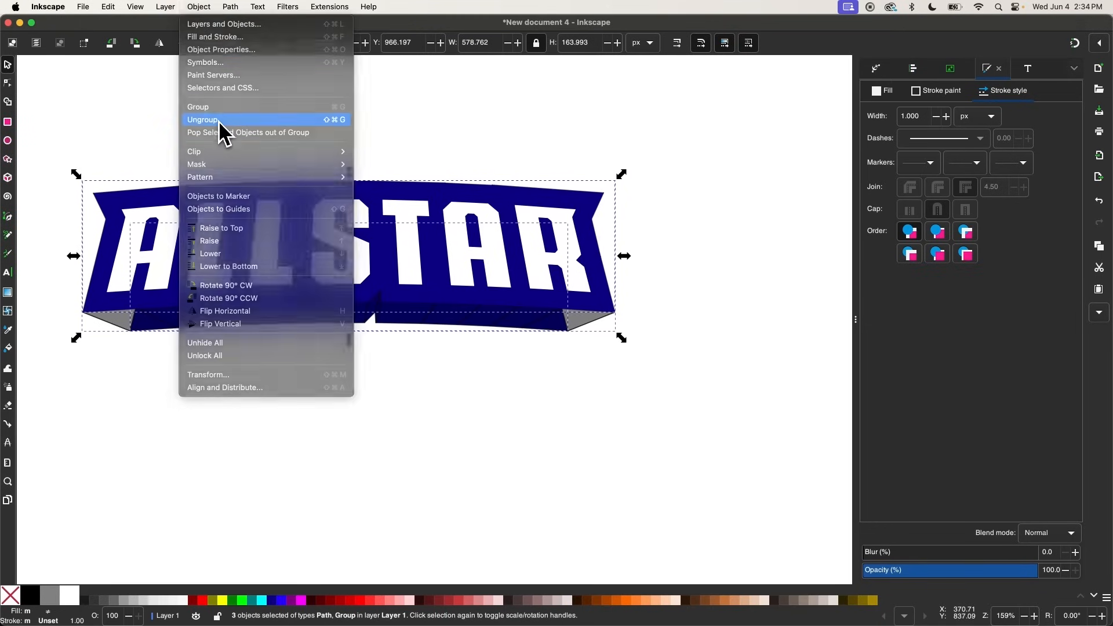
pyautogui.hscroll(-2, 219, 124)
pyautogui.scroll(-1, 220, 124)
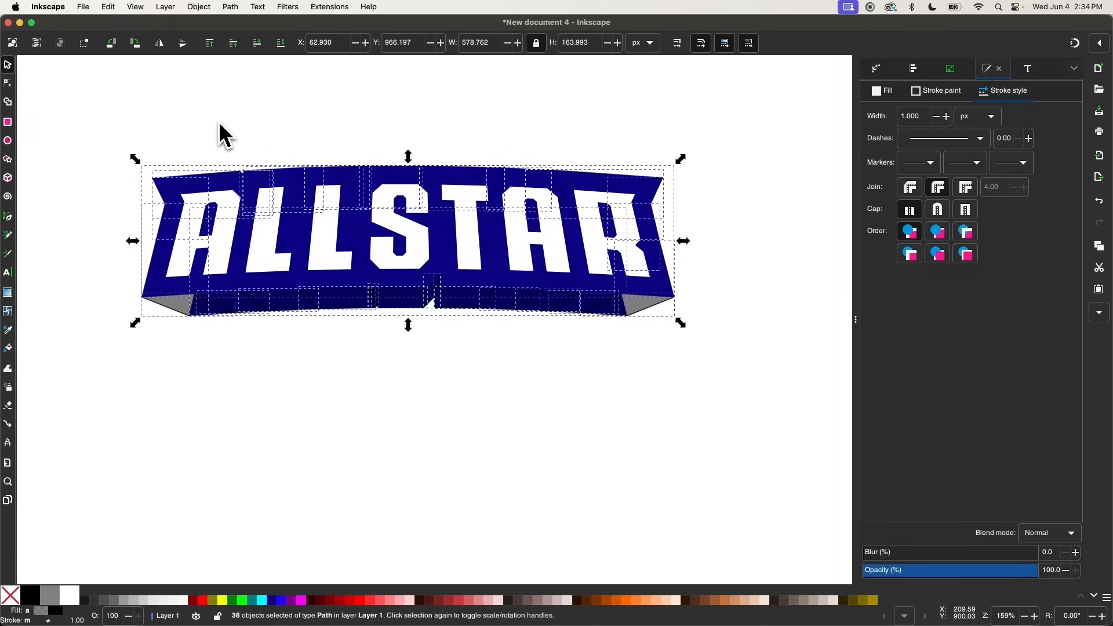
# - Unite the extrusion pieces and both outlines into one navy shape and clear the selection
pyautogui.click(230, 7)
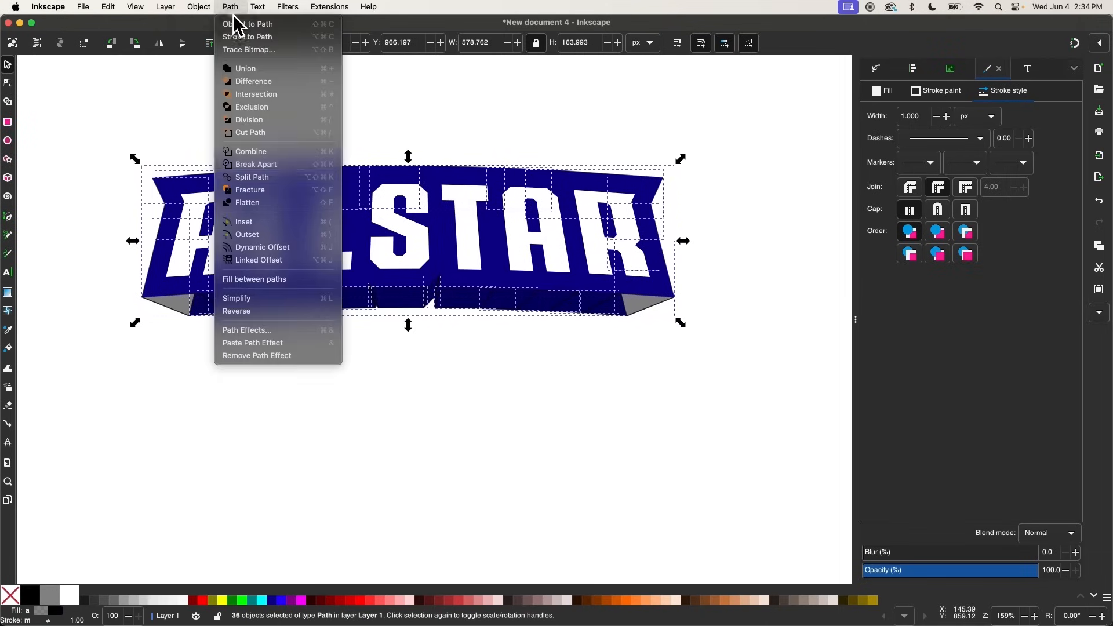
pyautogui.click(254, 70)
pyautogui.scroll(1, 565, 150)
pyautogui.hscroll(1, 566, 151)
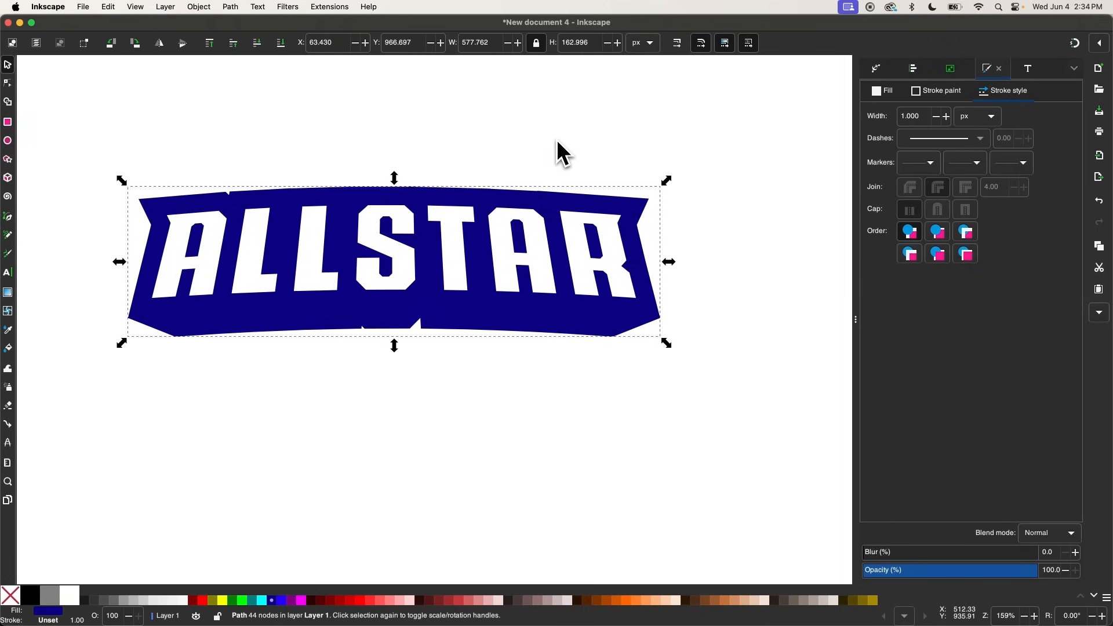
pyautogui.click(461, 389)
pyautogui.scroll(-1, 461, 388)
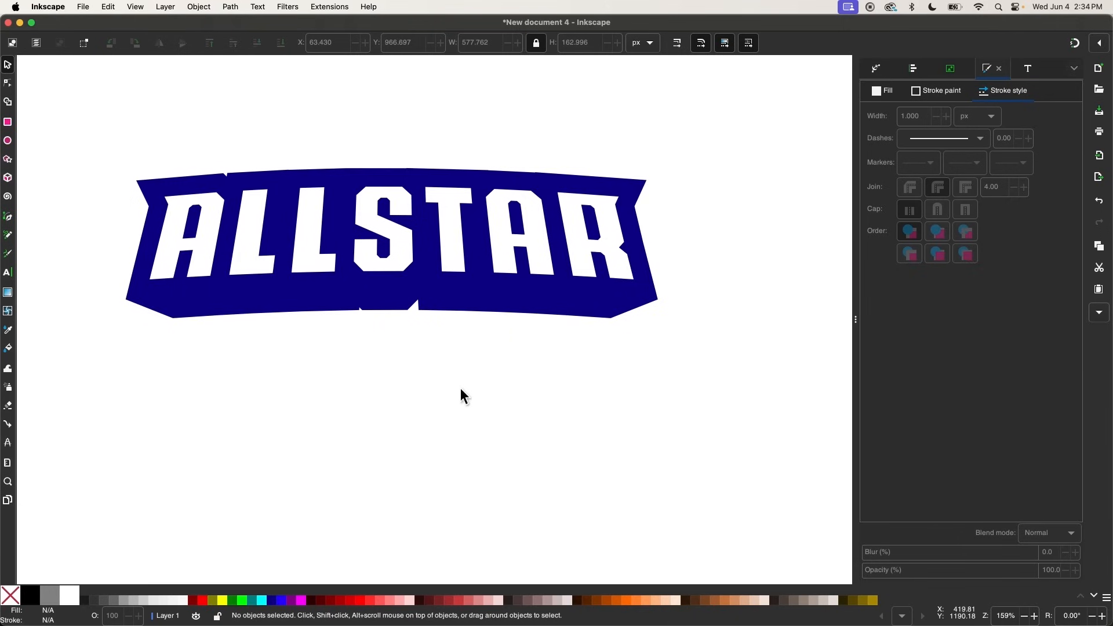
pyautogui.scroll(1, 460, 388)
# - Give the white ALLSTAR lettering a red (#FF0000) stroke 7.5 px wide
pyautogui.click(447, 218)
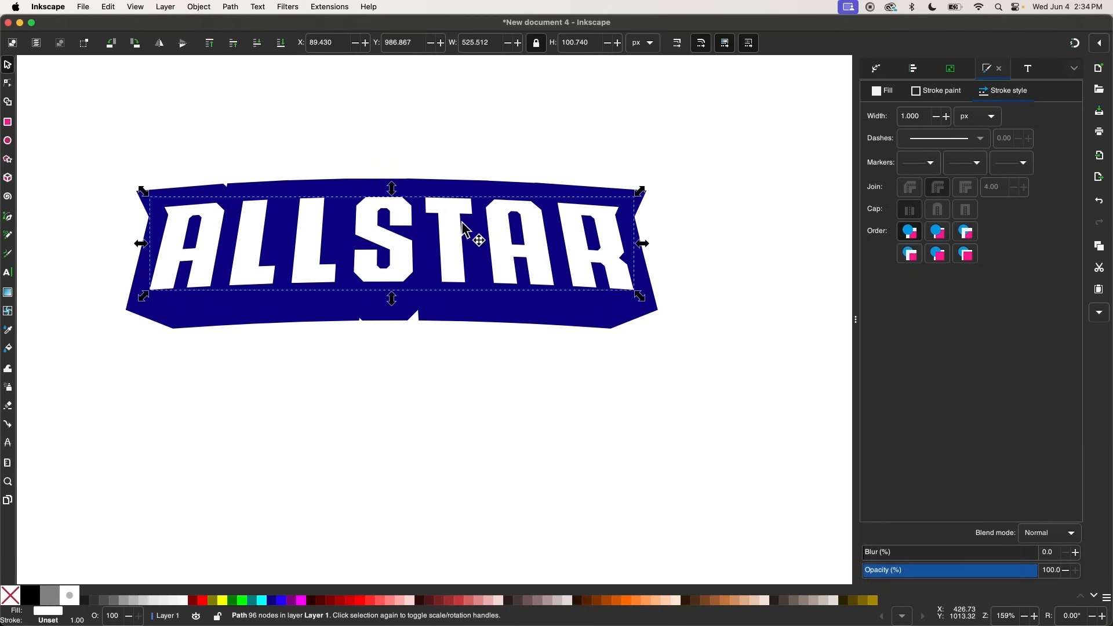
pyautogui.keyDown('shift'); pyautogui.click(203, 601); pyautogui.keyUp('shift')
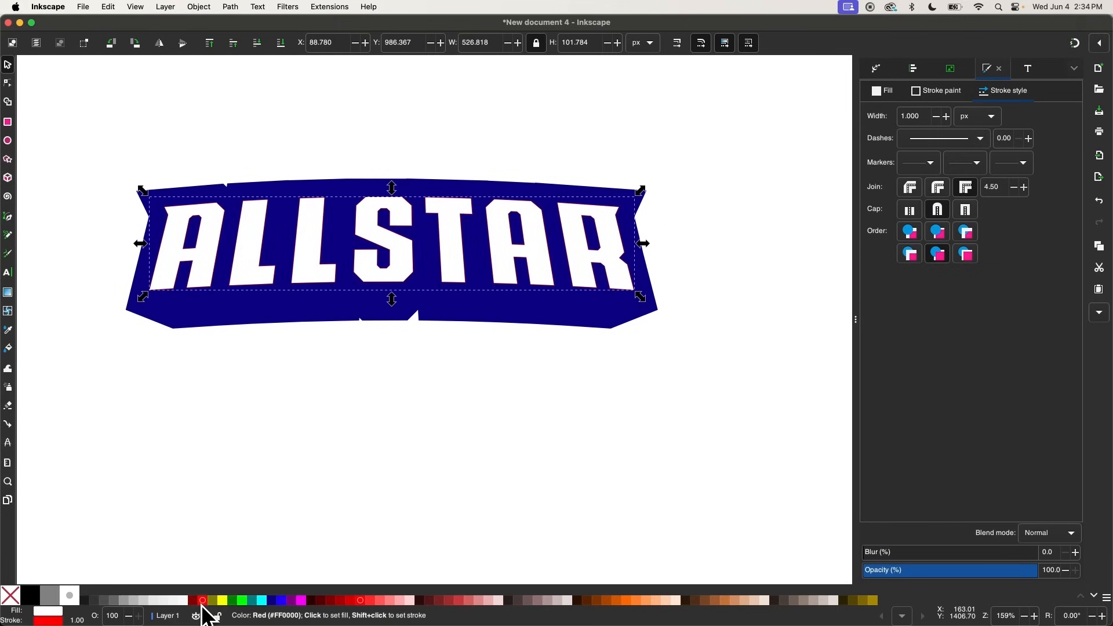
pyautogui.scroll(2, 359, 278)
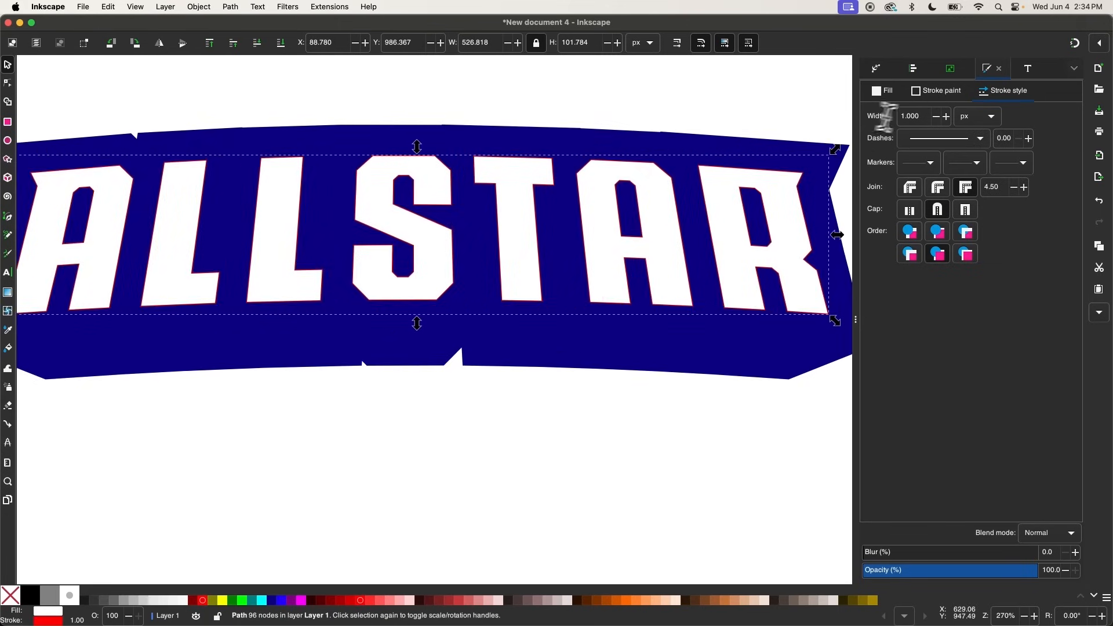
pyautogui.click(917, 119)
pyautogui.write('10')
pyautogui.press('Return')
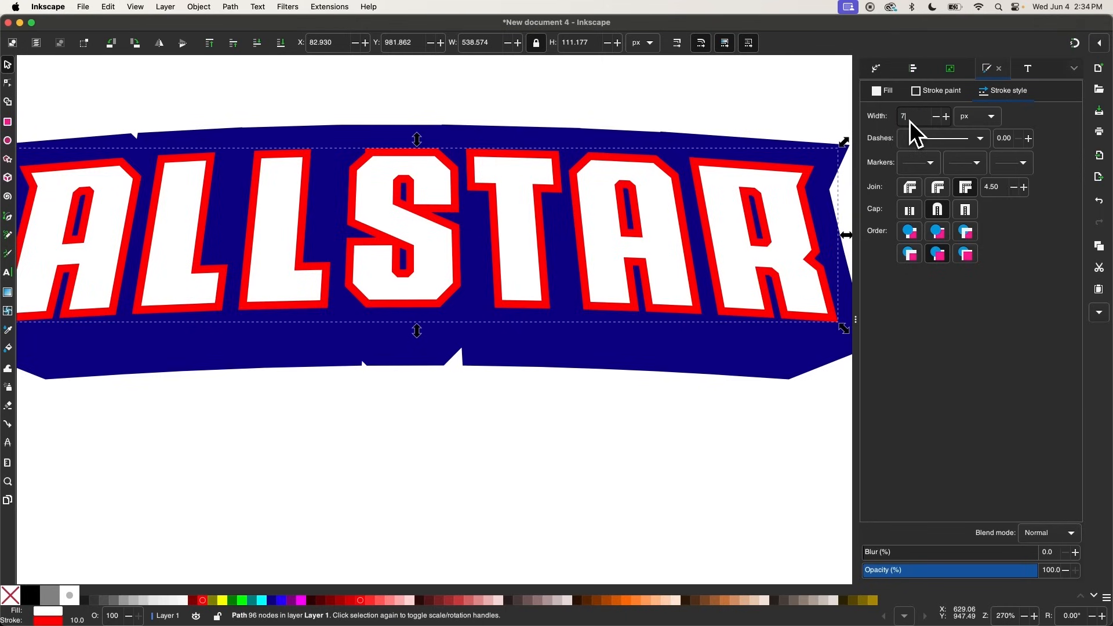
pyautogui.write('7.5')
pyautogui.press('Return')
pyautogui.scroll(-3, 492, 232)
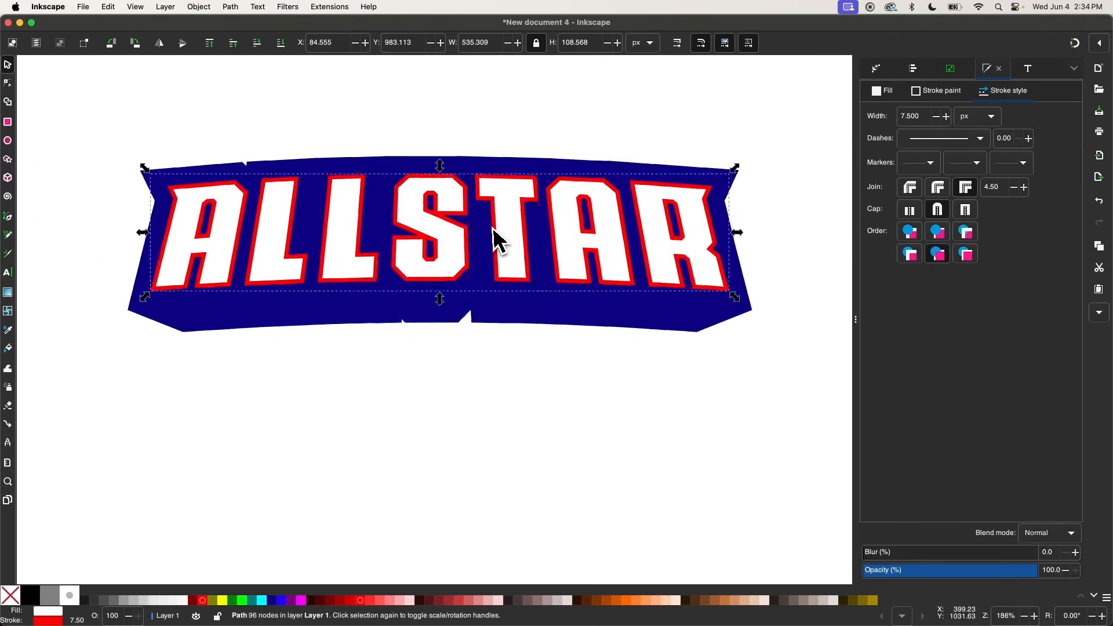
# - Delete the redundant node at the S's upper-left corner to clean up the red outline there
pyautogui.scroll(1, 492, 228)
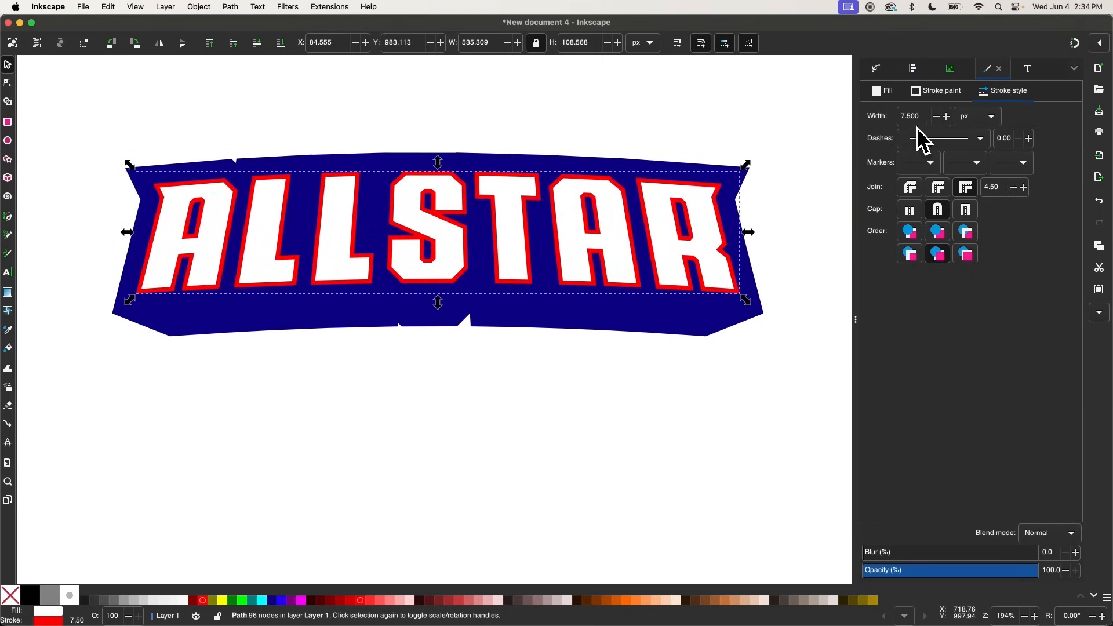
pyautogui.scroll(10, 348, 221)
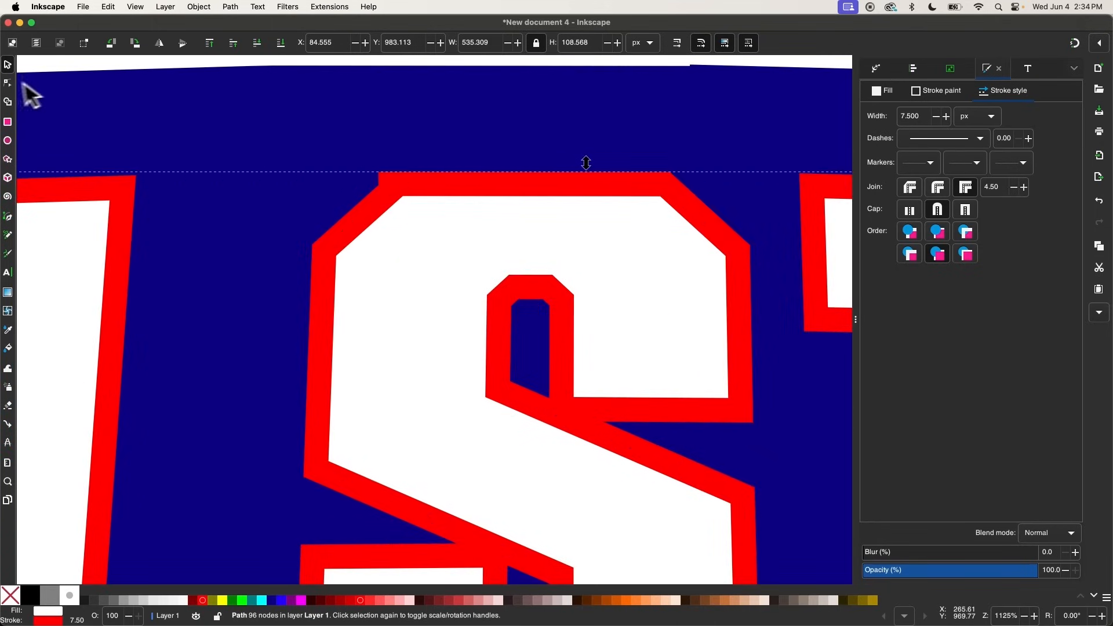
pyautogui.click(8, 83)
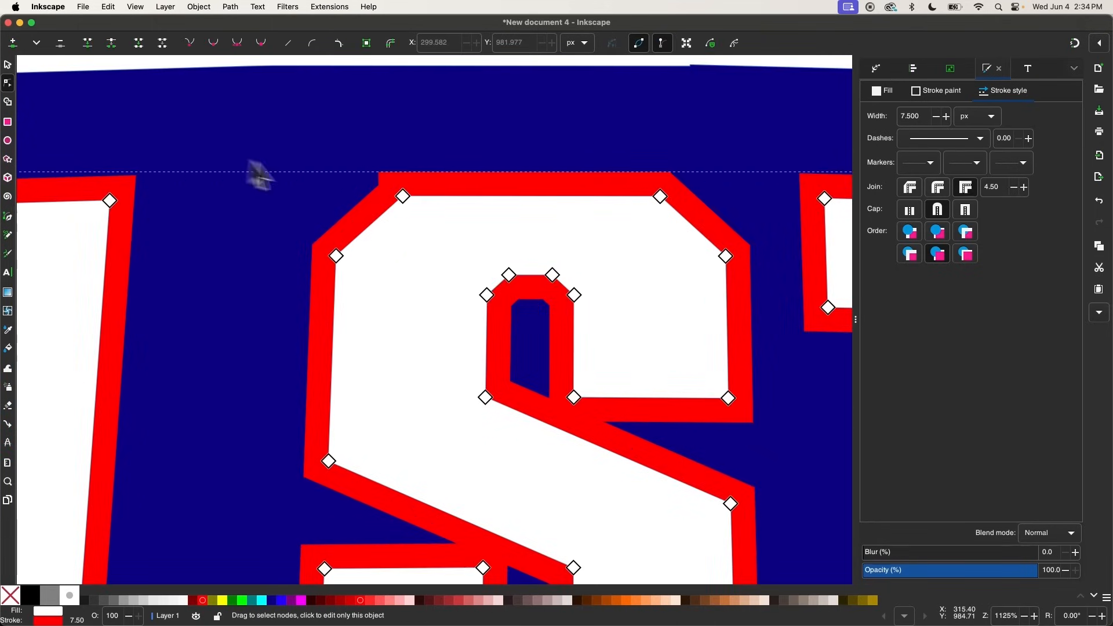
pyautogui.click(403, 196)
pyautogui.press('Escape')
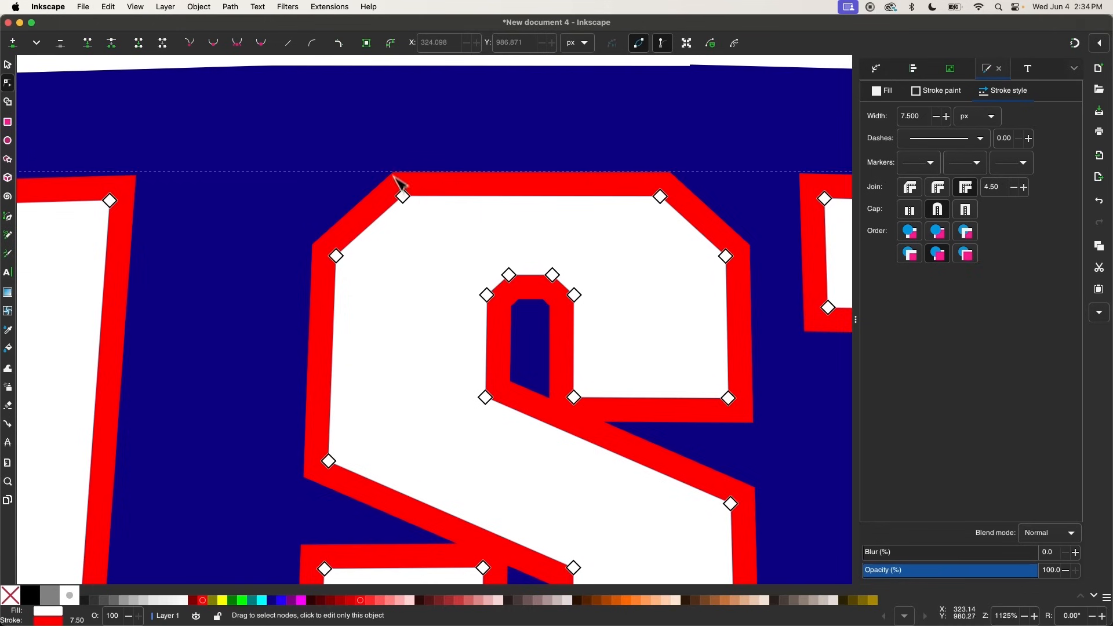
pyautogui.scroll(-5, 394, 174)
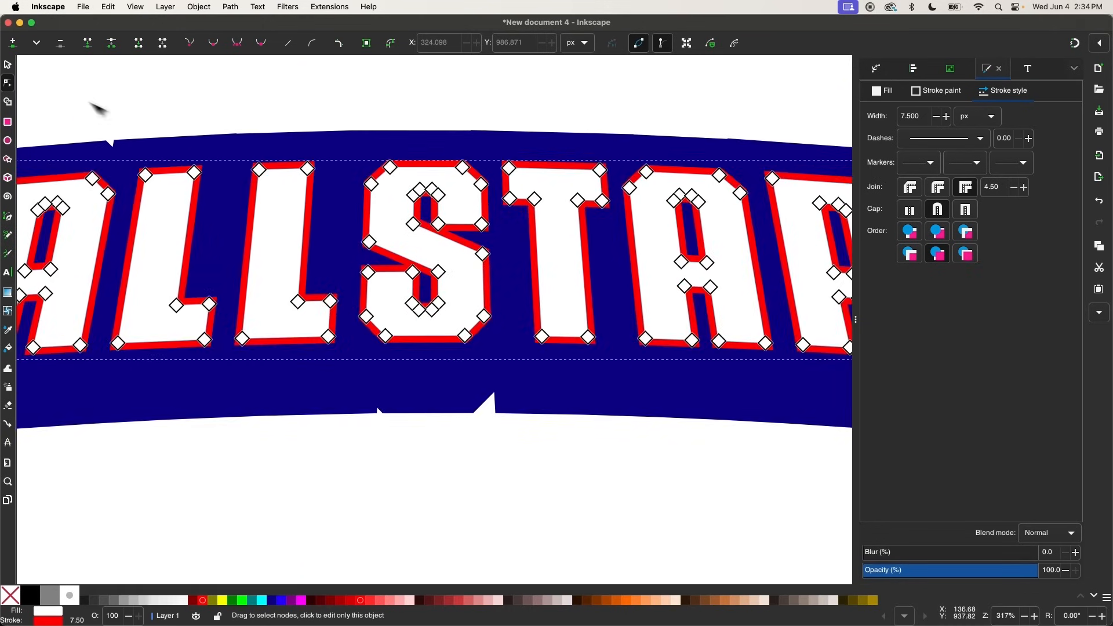
pyautogui.click(8, 64)
pyautogui.scroll(-2, 348, 243)
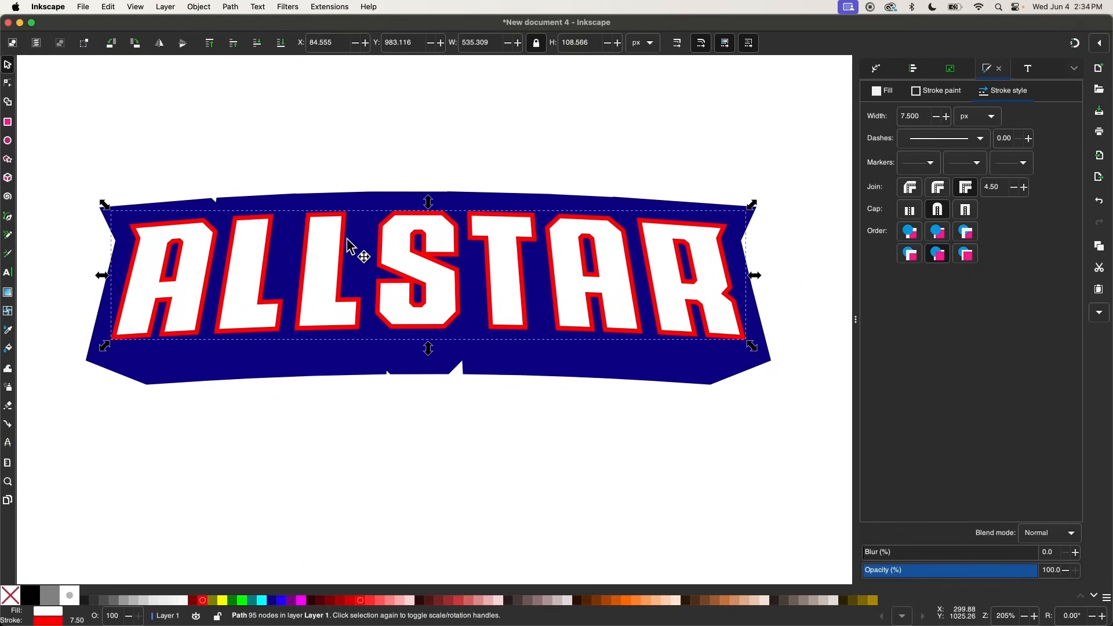
# - Change the extruded backing shape's fill to a muted navy, RGBA 1a265cff (H 229, S 56, L 23)
pyautogui.click(555, 342)
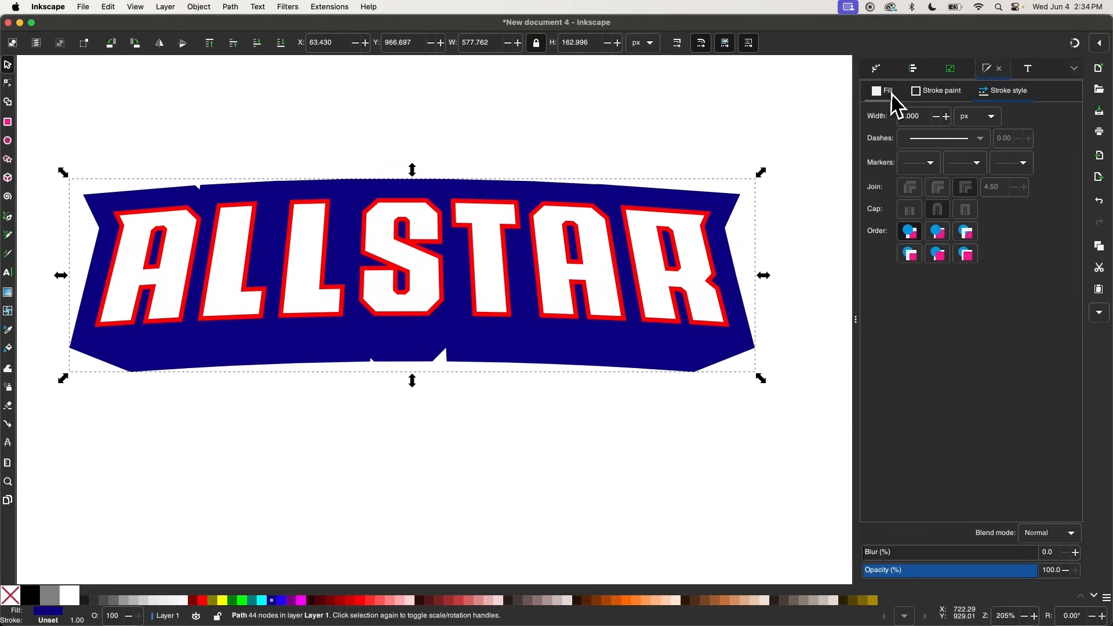
pyautogui.click(893, 93)
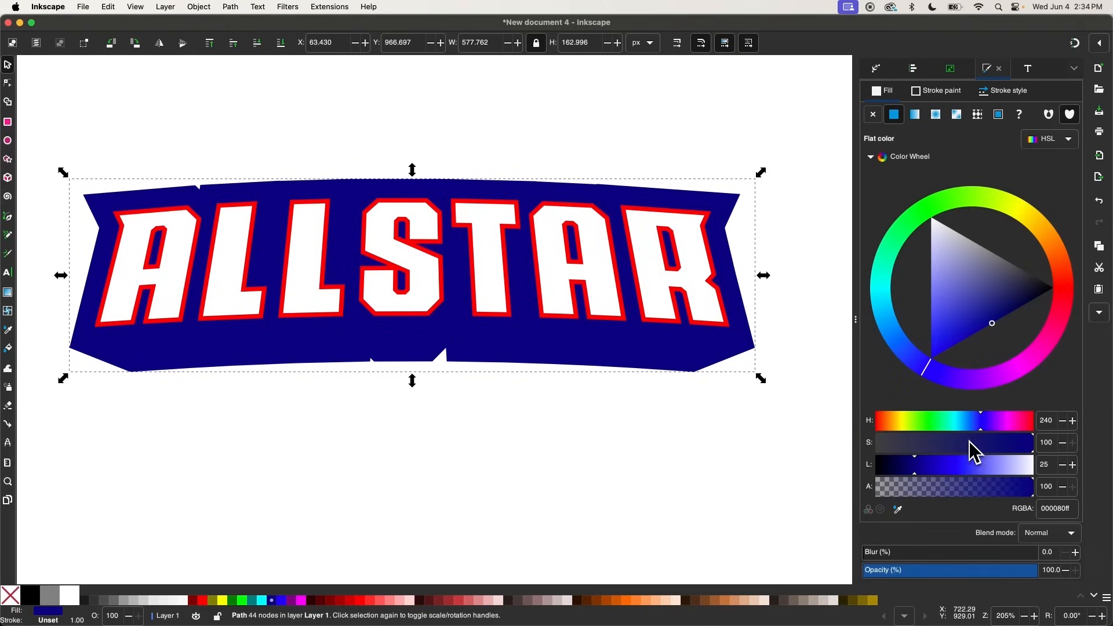
pyautogui.moveTo(971, 444); pyautogui.dragTo(909, 467)
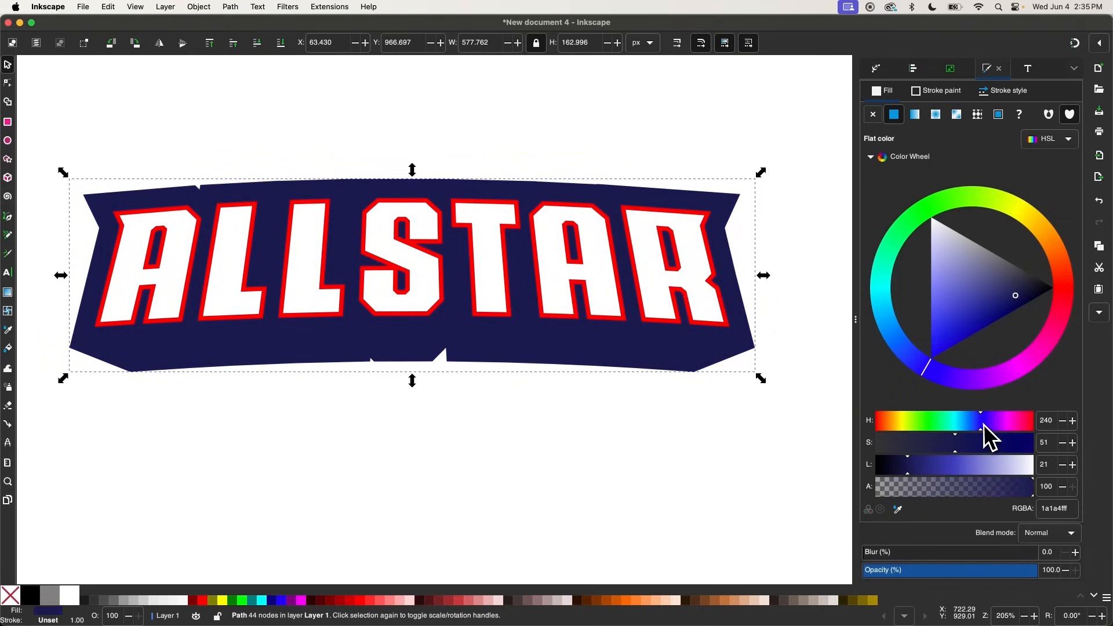
pyautogui.moveTo(984, 424); pyautogui.dragTo(977, 424)
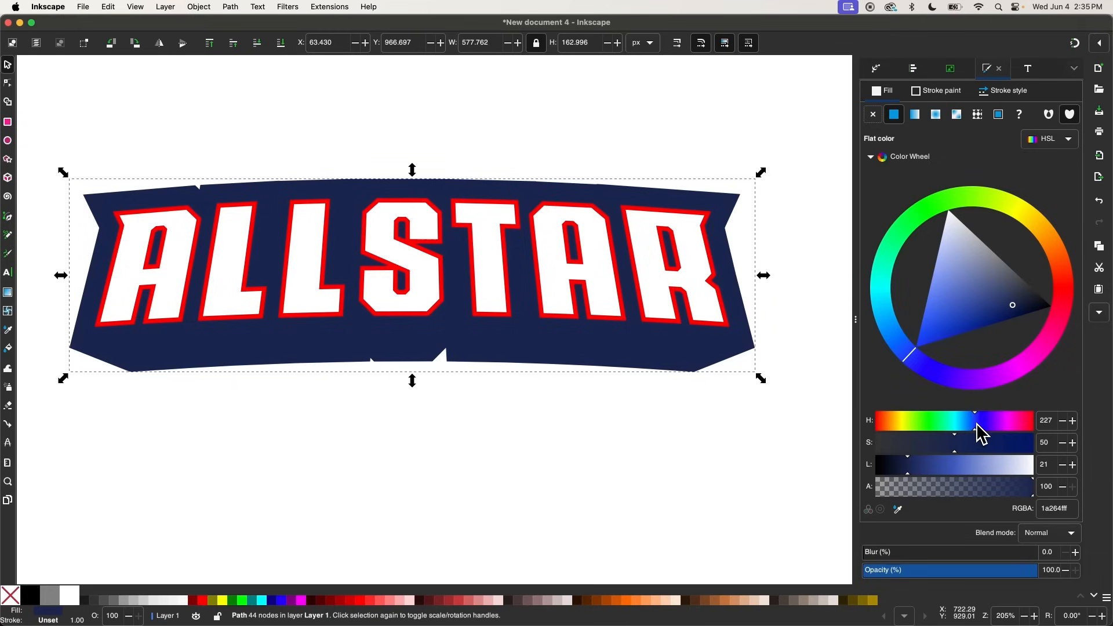
pyautogui.moveTo(960, 446); pyautogui.dragTo(913, 469)
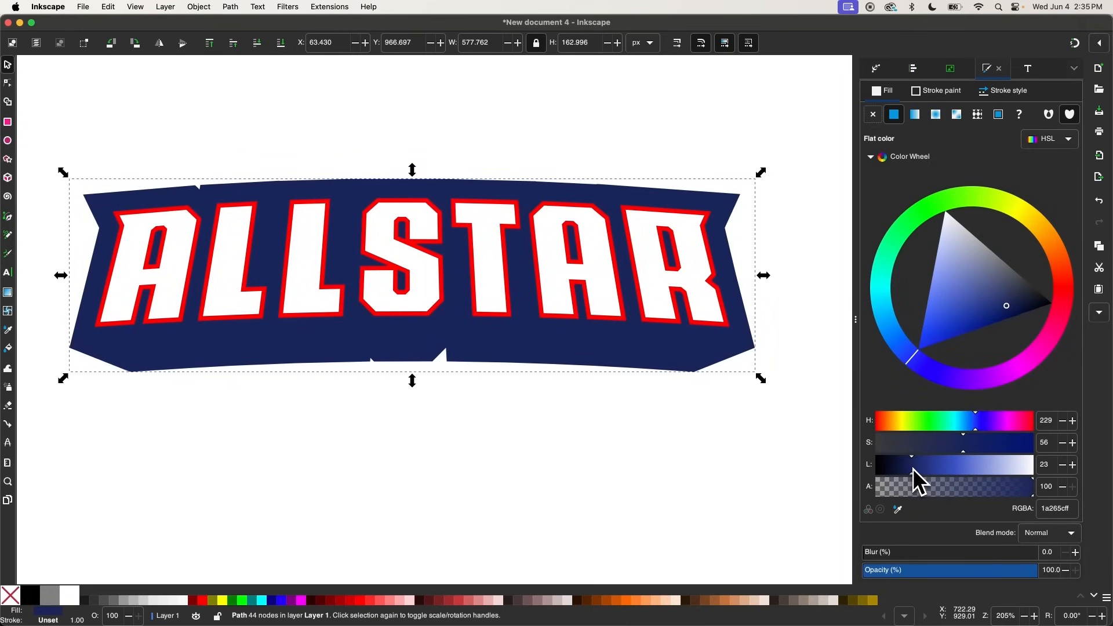
# - Convert the ALLSTAR lettering's red stroke to a path, ungroup it from the white letters and clear the selection
pyautogui.click(673, 277)
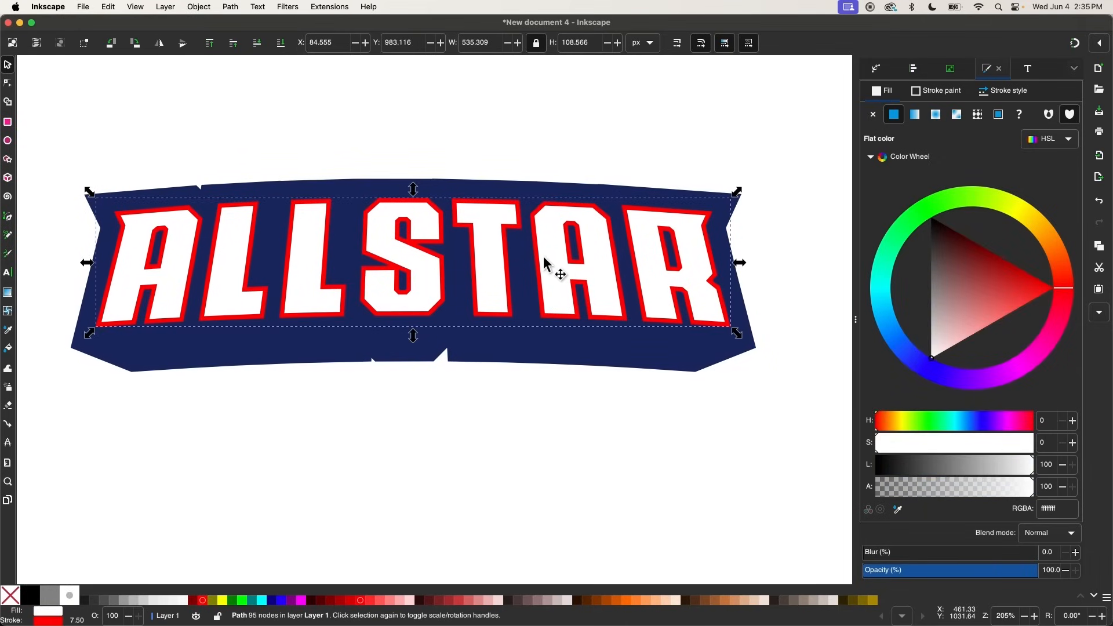
pyautogui.click(236, 8)
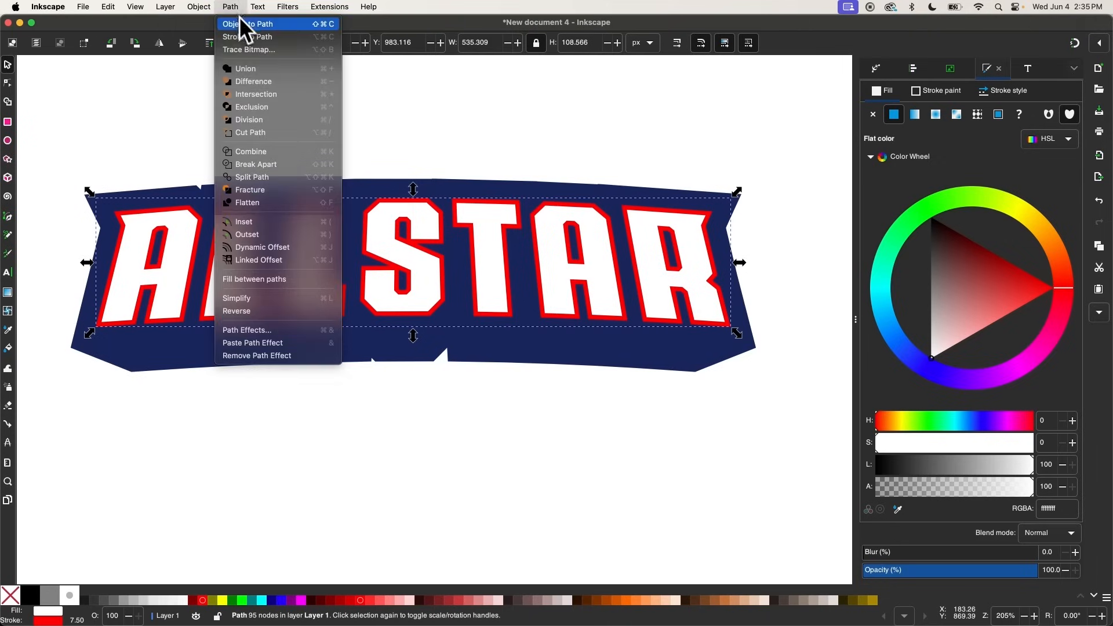
pyautogui.click(248, 37)
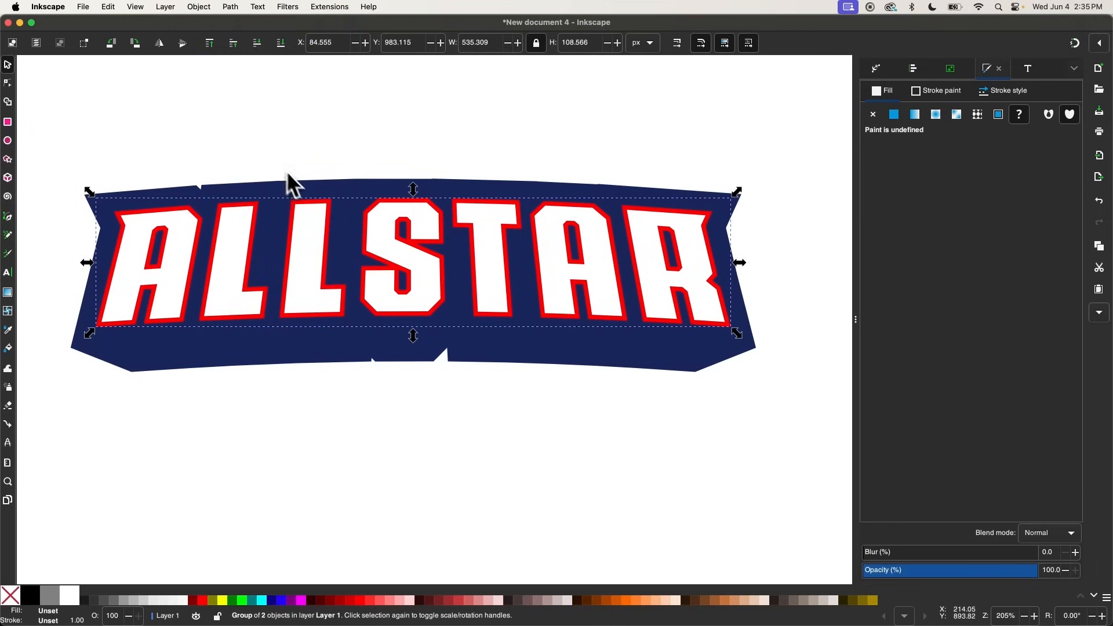
pyautogui.click(203, 8)
pyautogui.click(238, 120)
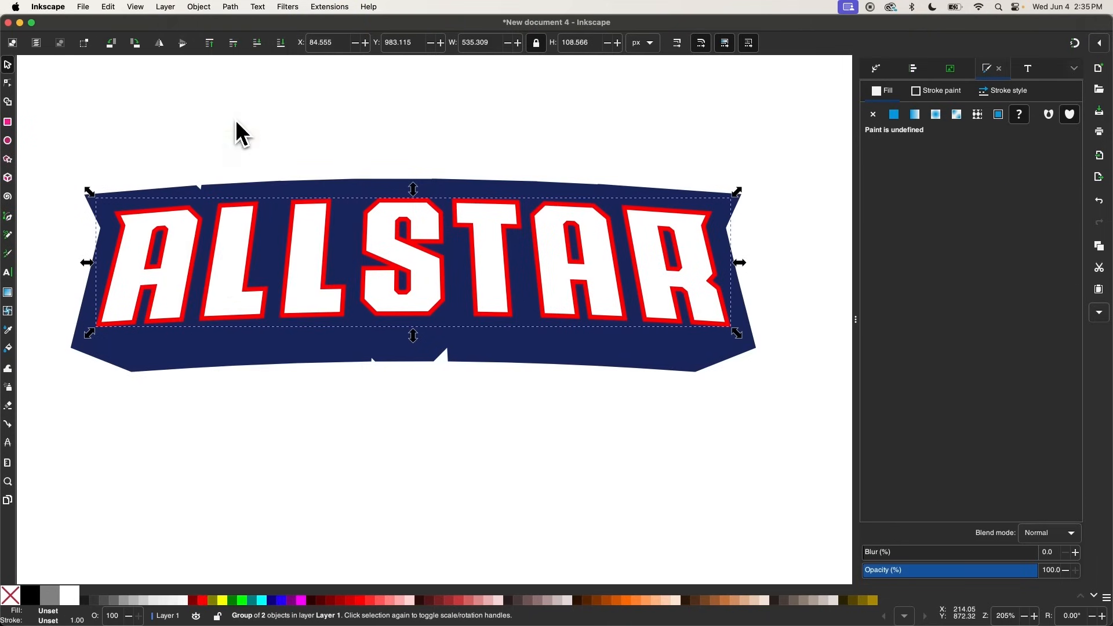
pyautogui.click(208, 407)
# - Change the fill of the ALLSTAR lettering's outline to a pinkish red, RGBA ff0046ff (H 344, S 100, L 50)
pyautogui.scroll(4, 205, 401)
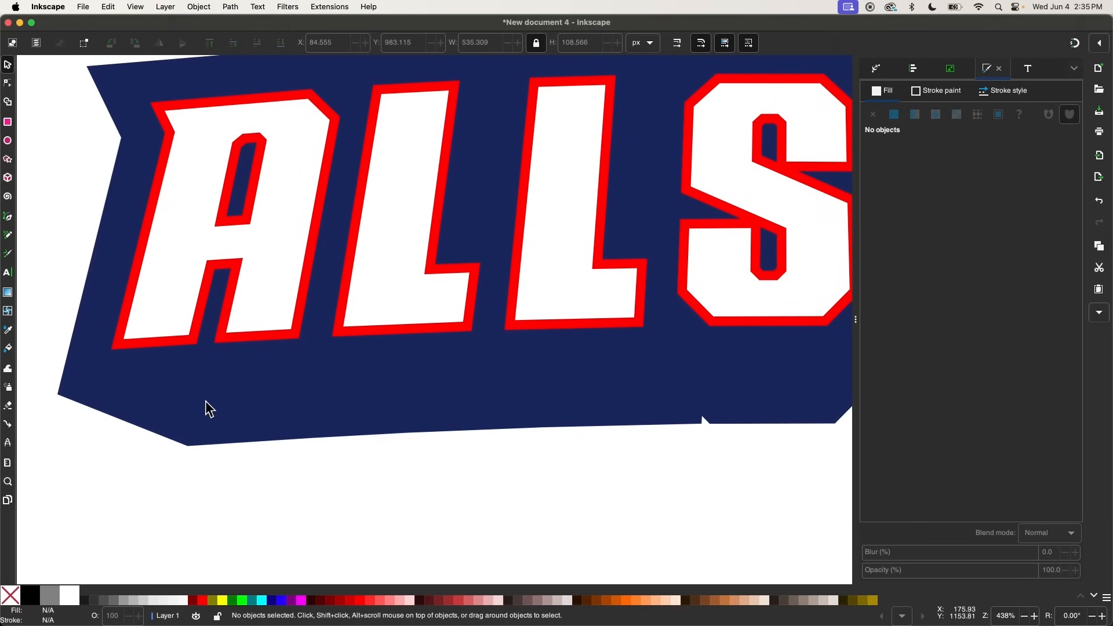
pyautogui.click(186, 346)
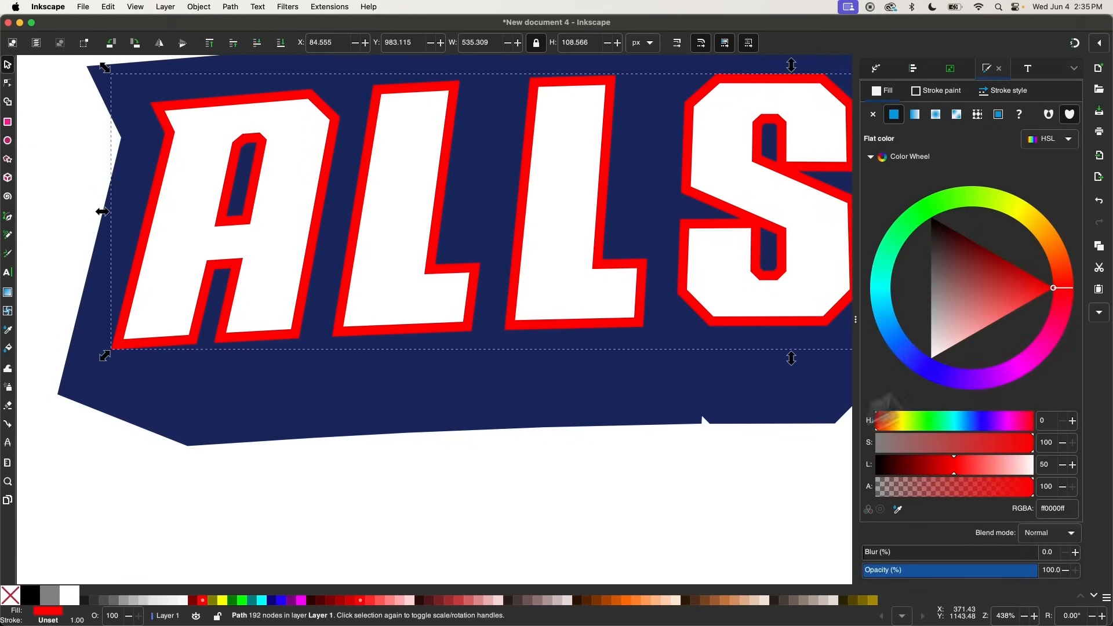
pyautogui.moveTo(1065, 290); pyautogui.dragTo(1067, 318)
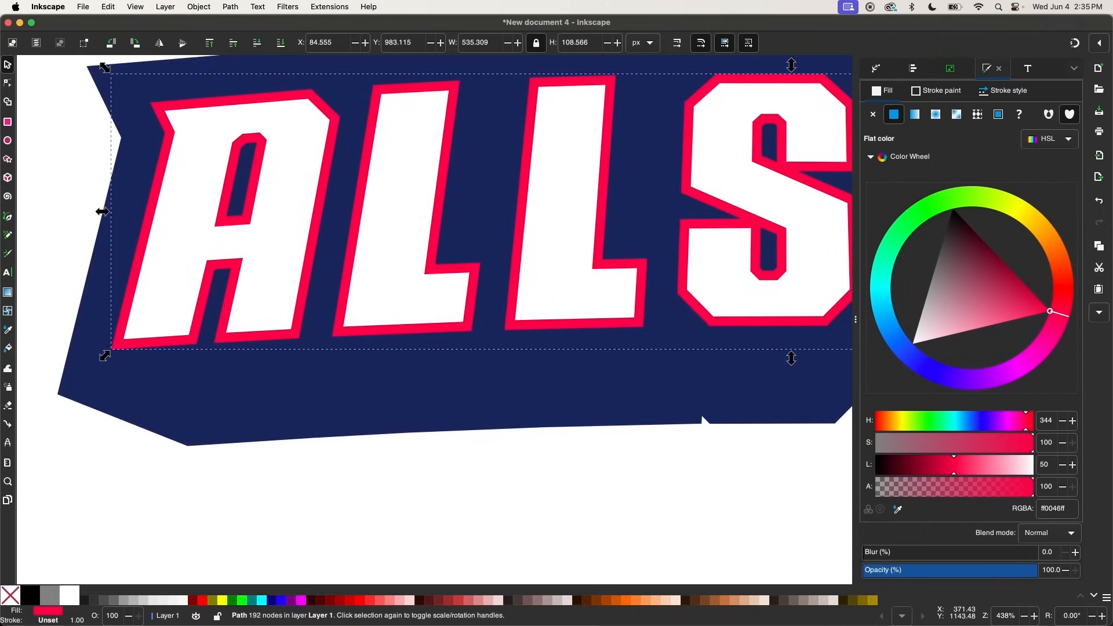
pyautogui.scroll(-5, 634, 293)
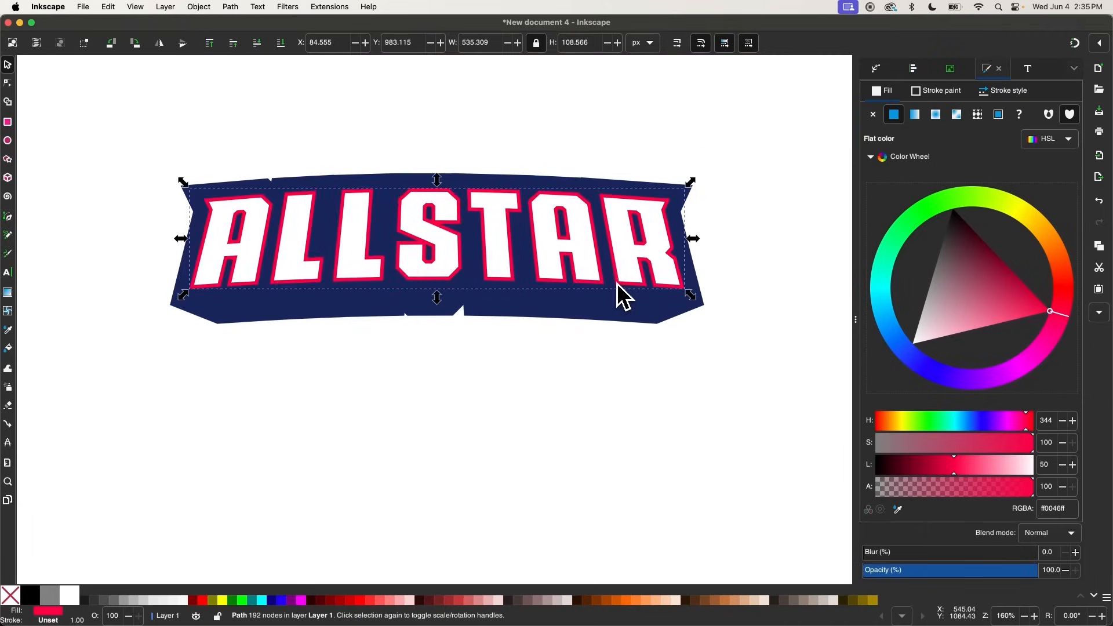
pyautogui.scroll(1, 617, 283)
pyautogui.click(545, 417)
pyautogui.scroll(-2, 544, 418)
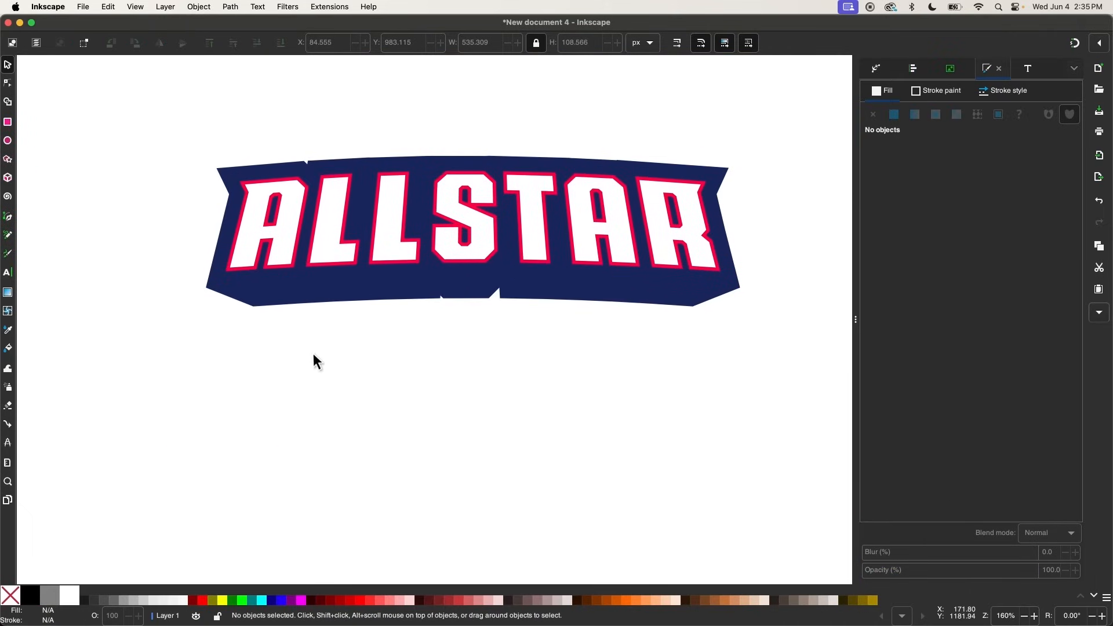
pyautogui.scroll(-1, 474, 387)
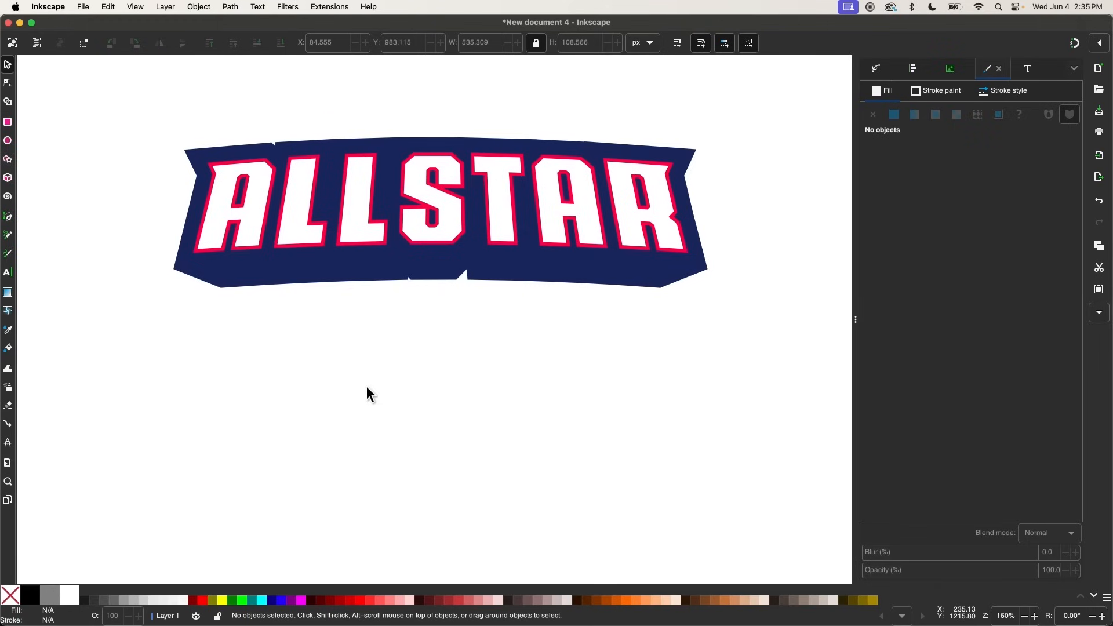
# - Add the text BASEBALL and place it roughly centred below the navy ALLSTAR shape
pyautogui.click(8, 273)
pyautogui.click(247, 374)
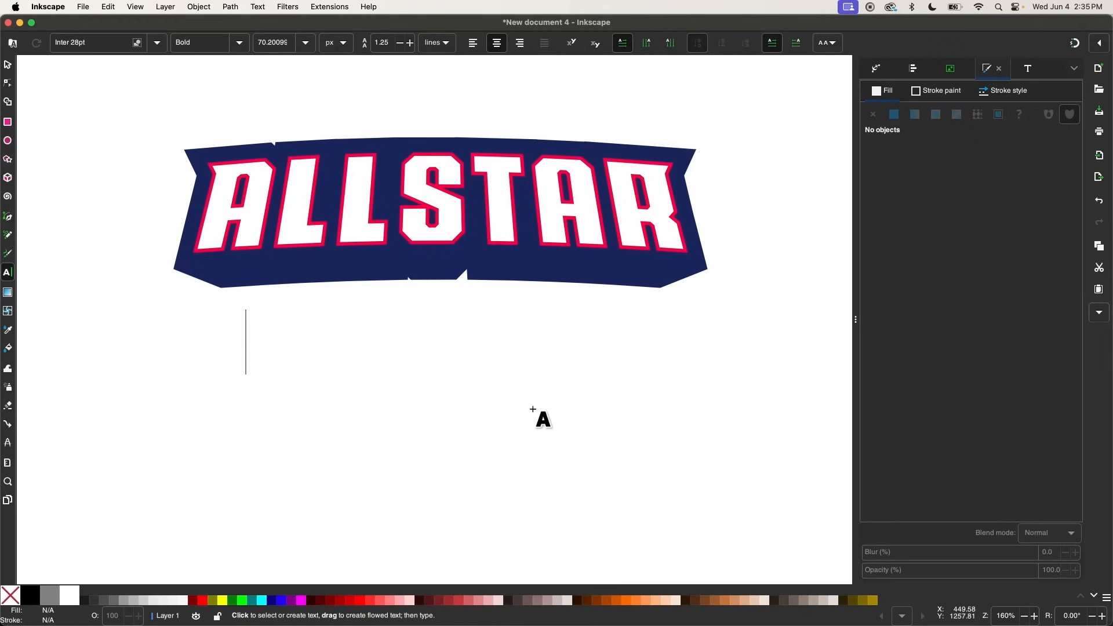
pyautogui.write('BASEBALL')
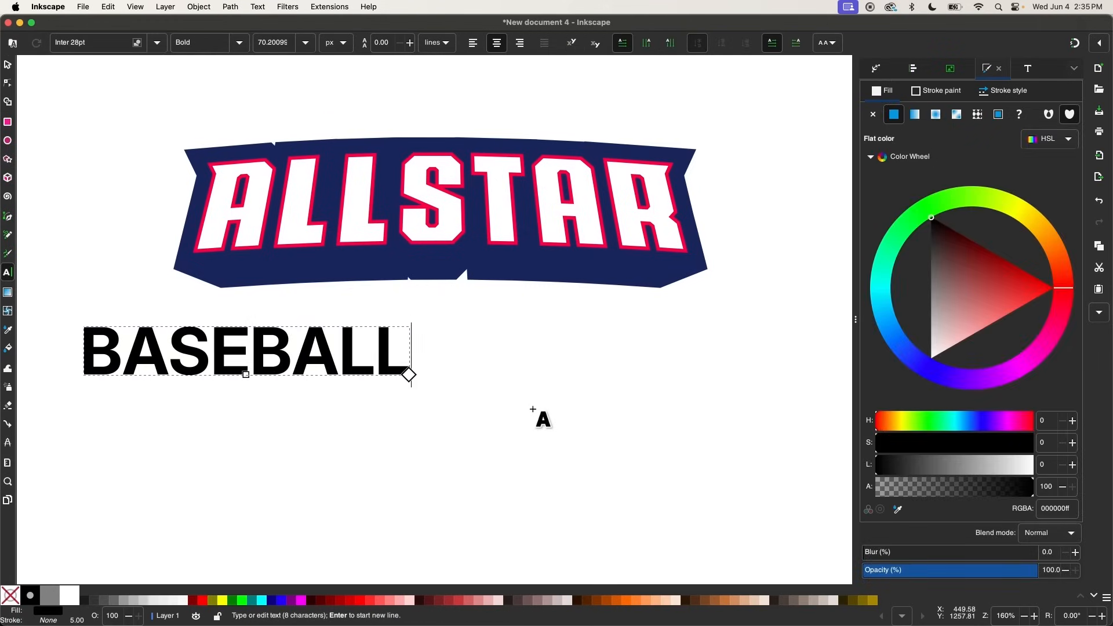
pyautogui.press('Escape')
pyautogui.press('s')
pyautogui.moveTo(372, 366); pyautogui.dragTo(508, 362)
# - Set the BASEBALL text in Call of Ops Duty II Regular and scale it down to about 53.3 px font size
pyautogui.click(1036, 70)
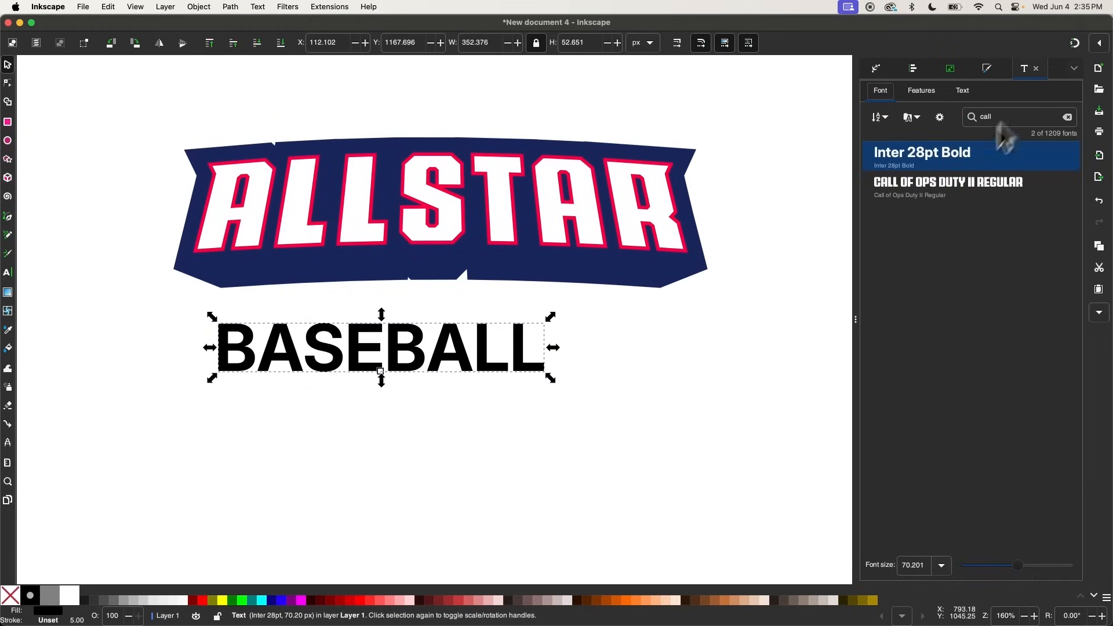
pyautogui.click(958, 187)
pyautogui.scroll(5, 447, 362)
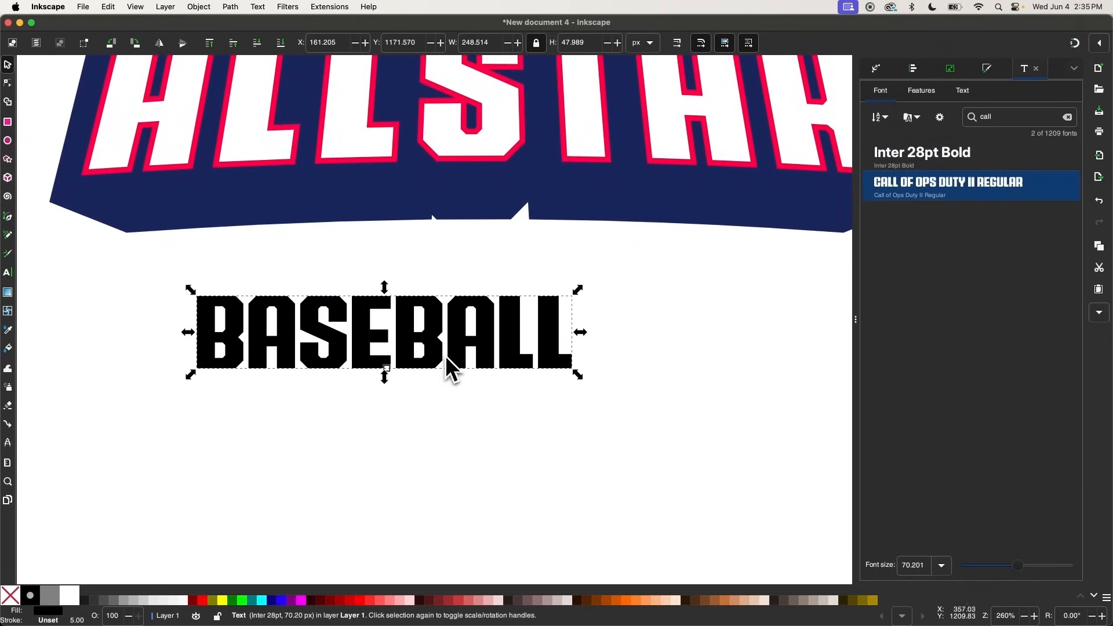
pyautogui.moveTo(578, 377); pyautogui.dragTo(638, 419)
# - Widen the letter spacing of the BASEBALL text to 10
pyautogui.hscroll(5, 629, 418)
pyautogui.press('t')
pyautogui.click(477, 356)
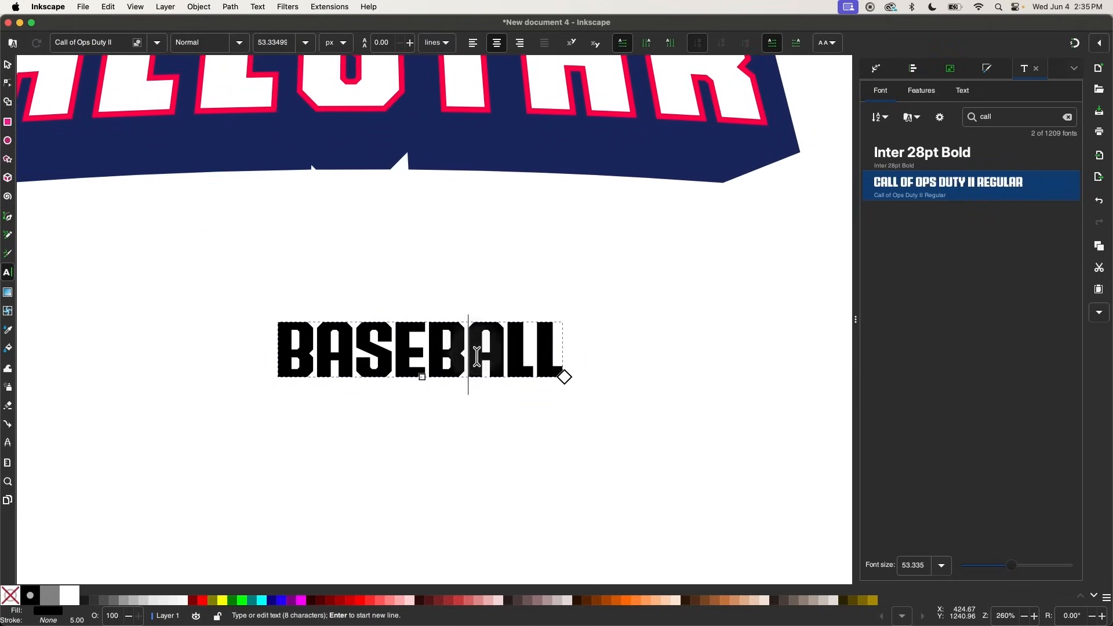
pyautogui.hscroll(2, 477, 357)
pyautogui.click(827, 46)
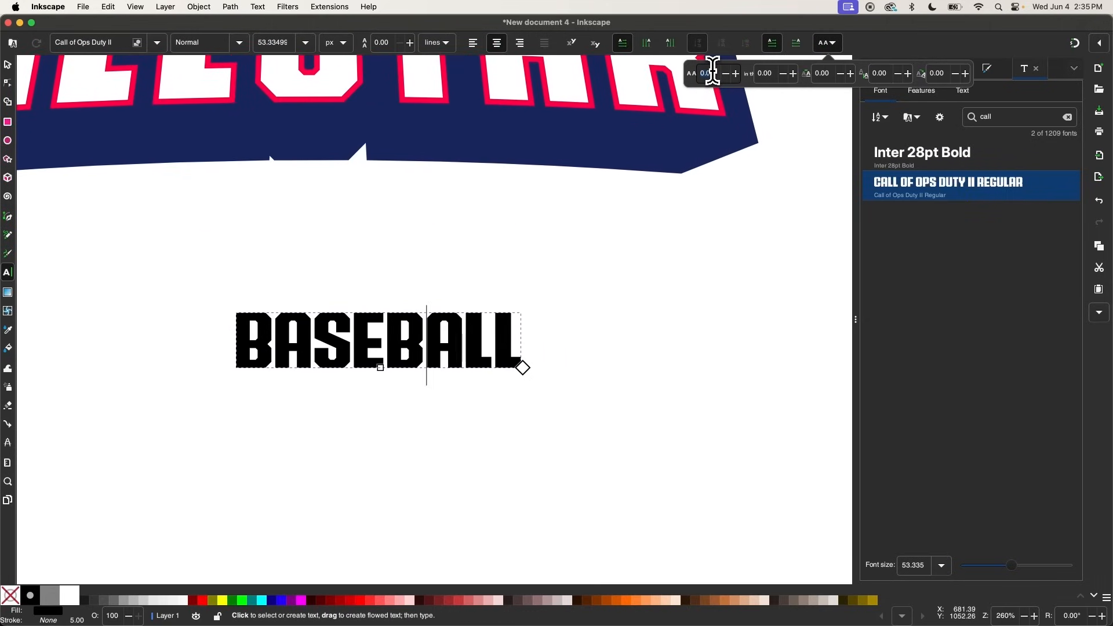
pyautogui.press('Return')
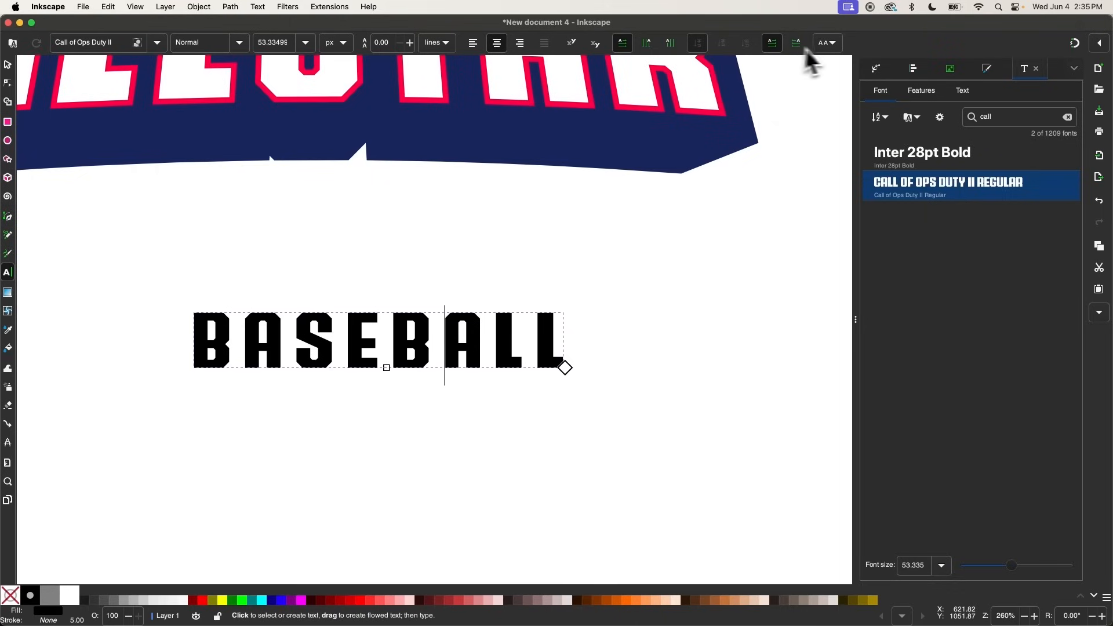
pyautogui.click(834, 47)
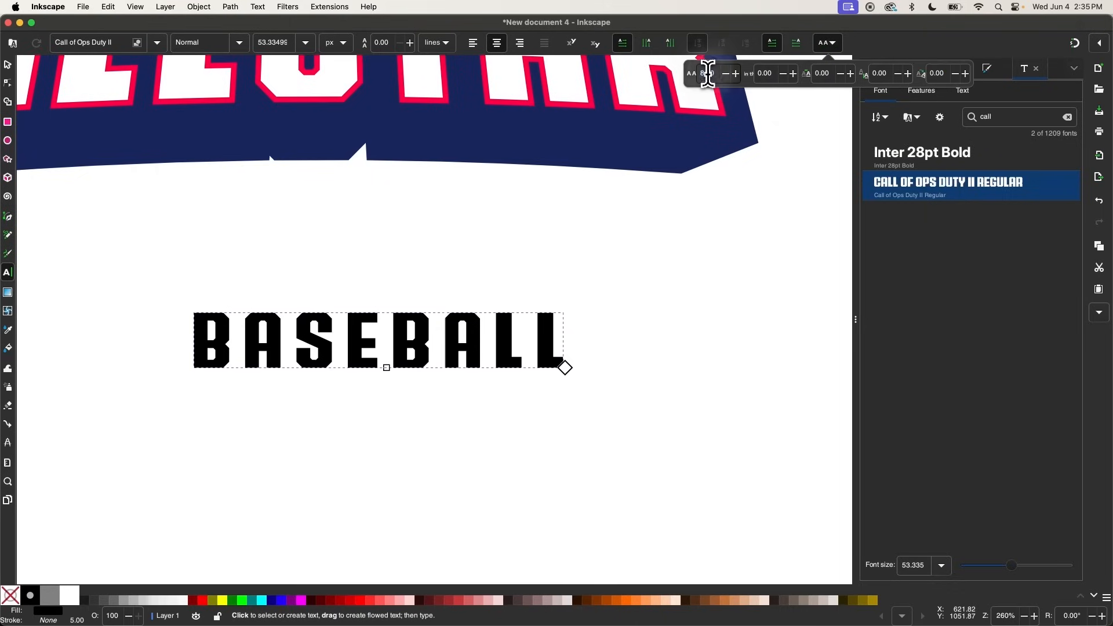
pyautogui.write('10')
pyautogui.press('Return')
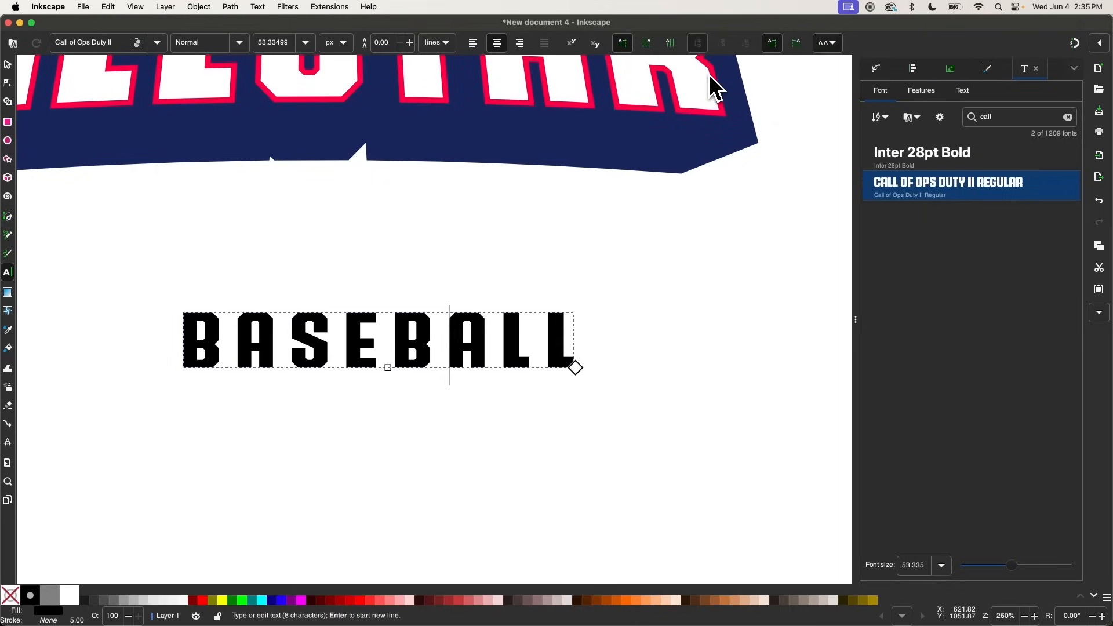
# - Move the BASEBALL text further down, into the empty area well below the ALLSTAR shape
pyautogui.click(7, 64)
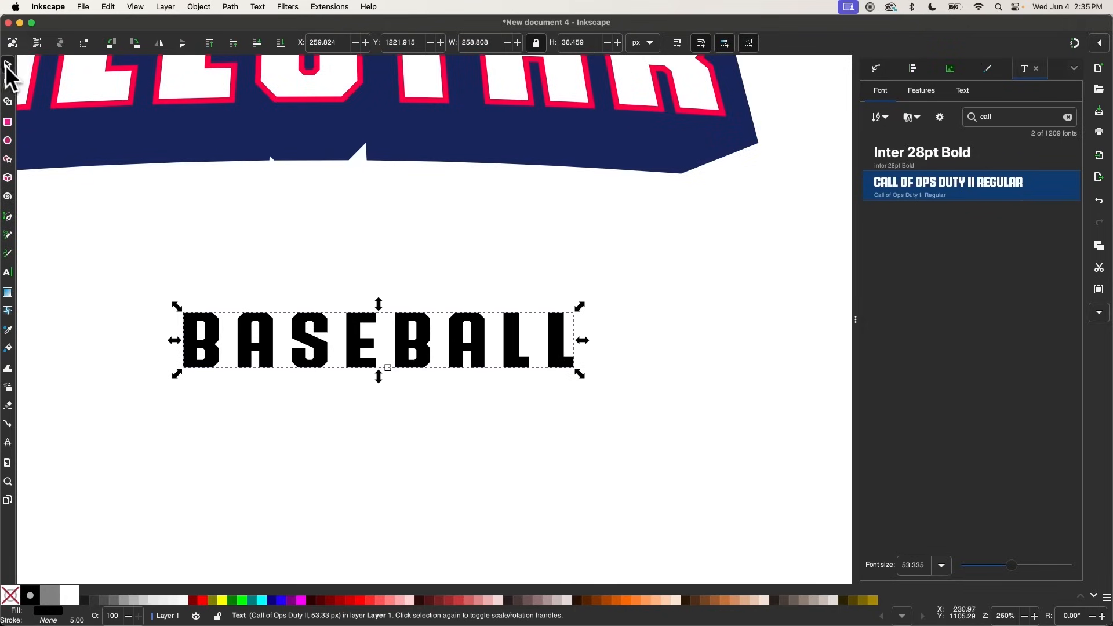
pyautogui.scroll(-3, 485, 341)
pyautogui.moveTo(510, 282); pyautogui.dragTo(498, 360)
pyautogui.scroll(2, 497, 359)
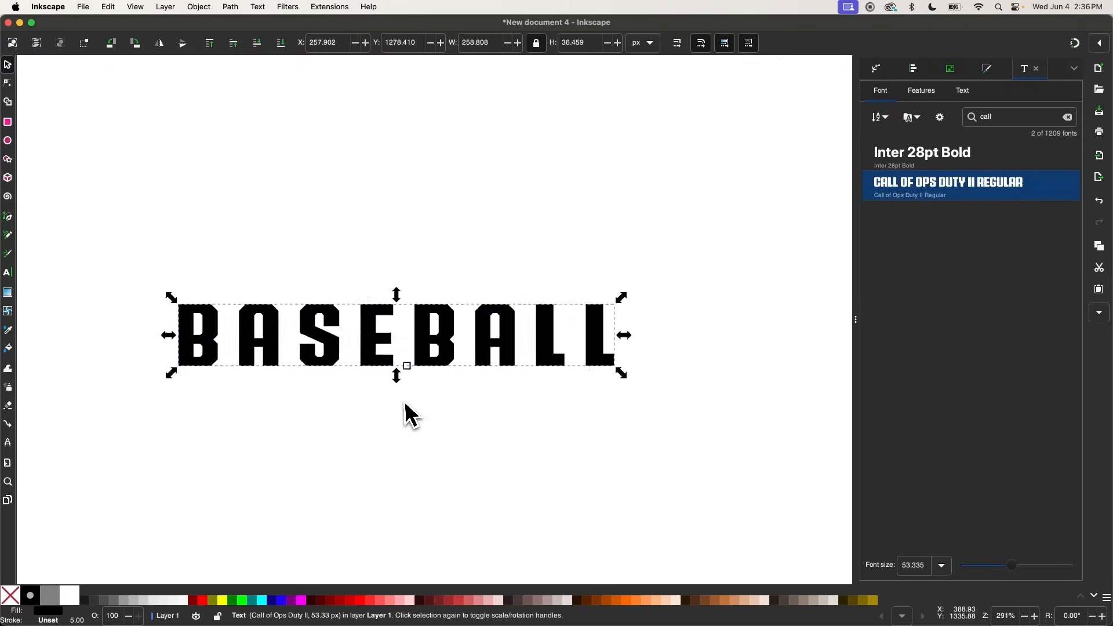
# - Draw a rectangle about 289 by 62 px around the BASEBALL text, remove its stroke and send it behind the text
pyautogui.press('r')
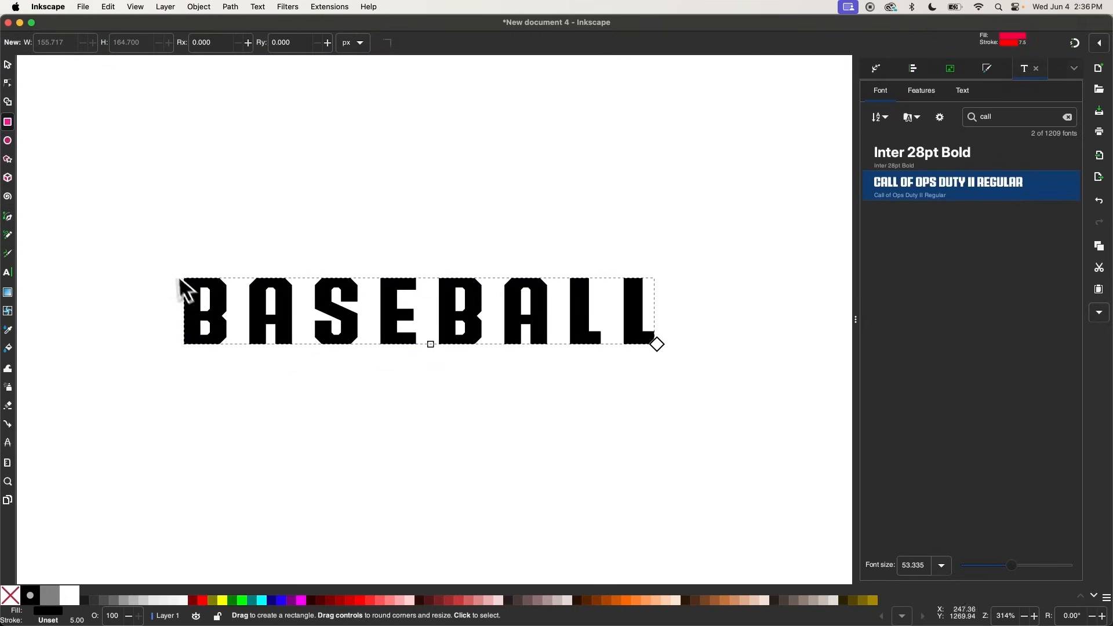
pyautogui.moveTo(156, 257); pyautogui.dragTo(689, 373)
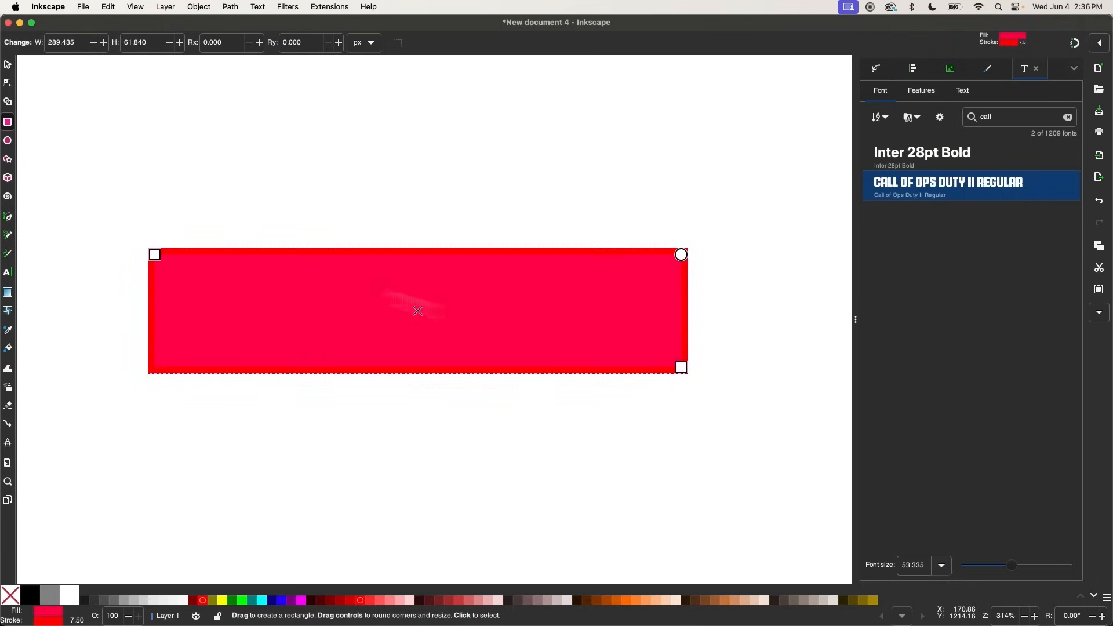
pyautogui.click(8, 67)
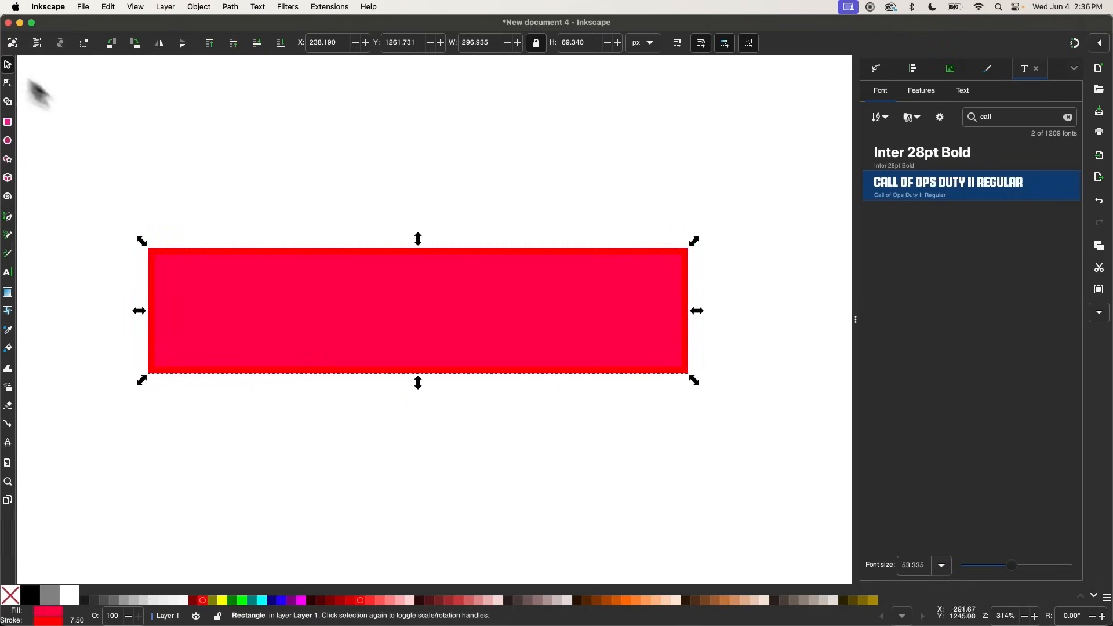
pyautogui.keyDown('shift'); pyautogui.click(14, 600); pyautogui.keyUp('shift')
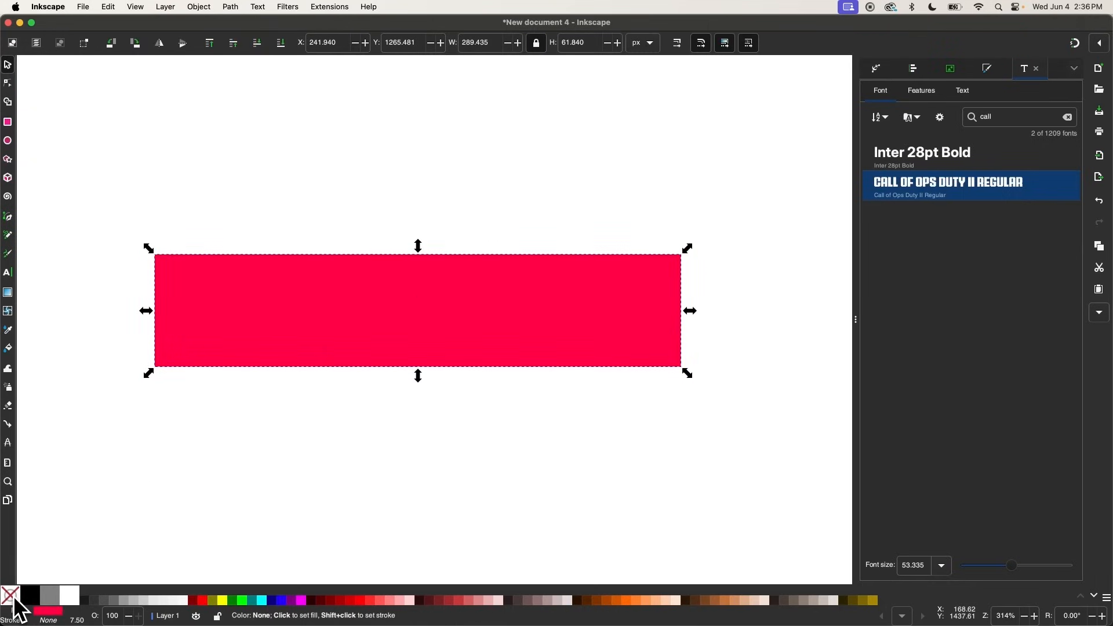
pyautogui.click(258, 44)
# - Centre the red rectangle on the BASEBALL text both horizontally and vertically, and clear the selection
pyautogui.moveTo(738, 406); pyautogui.dragTo(87, 155)
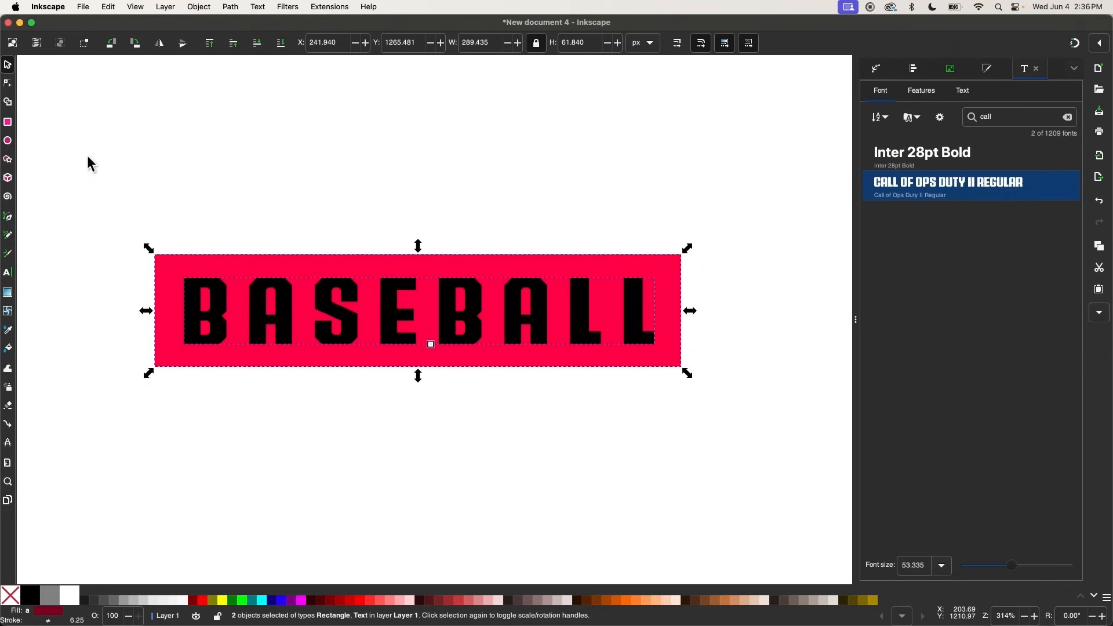
pyautogui.hotkey('ctrl', 'shift', 'a')
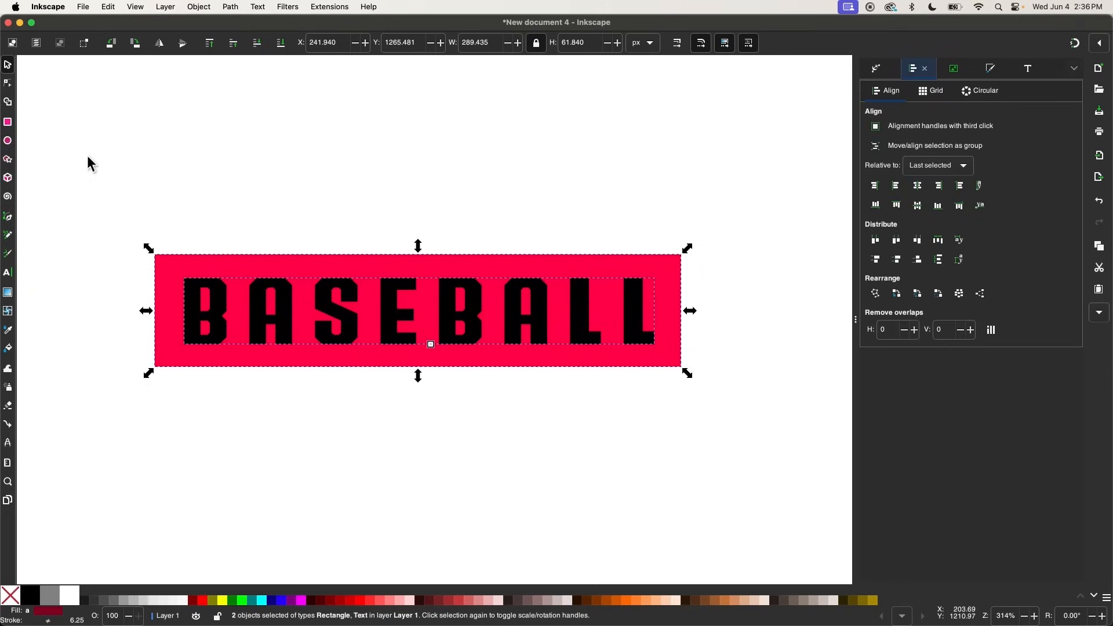
pyautogui.click(918, 186)
pyautogui.click(922, 206)
pyautogui.click(405, 458)
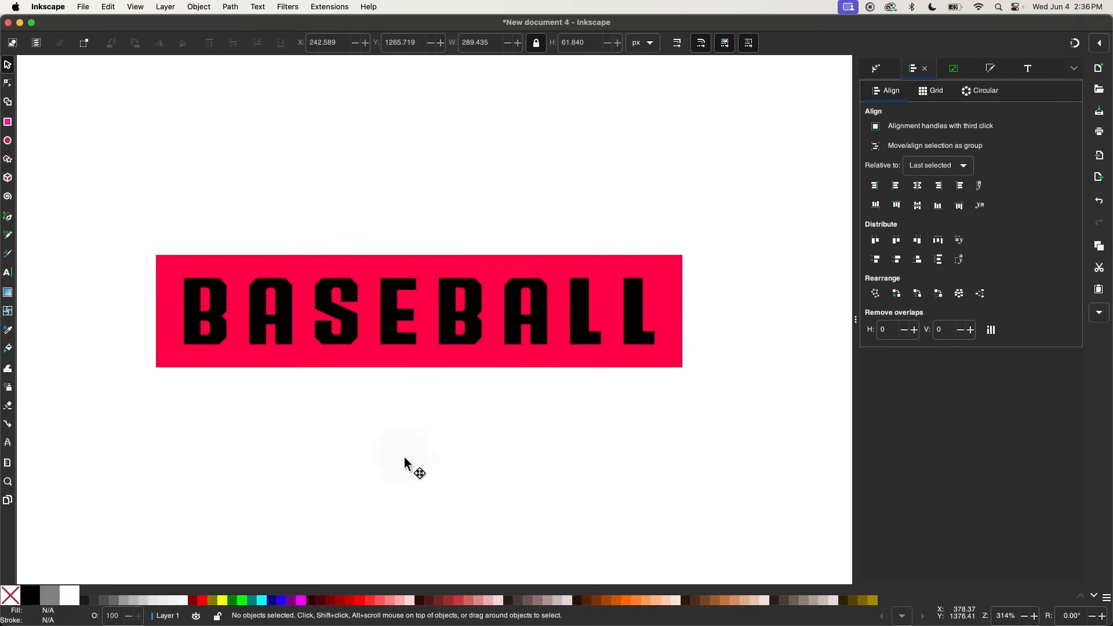
# - Fill the BASEBALL text with white and convert it to paths
pyautogui.click(463, 312)
pyautogui.click(70, 596)
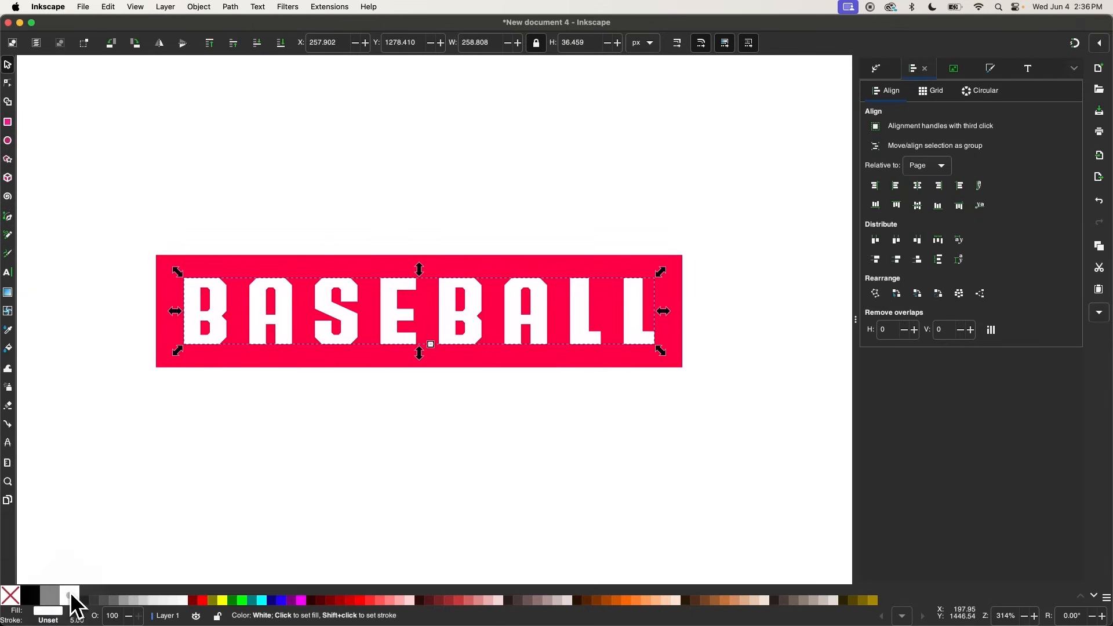
pyautogui.click(230, 7)
pyautogui.click(238, 23)
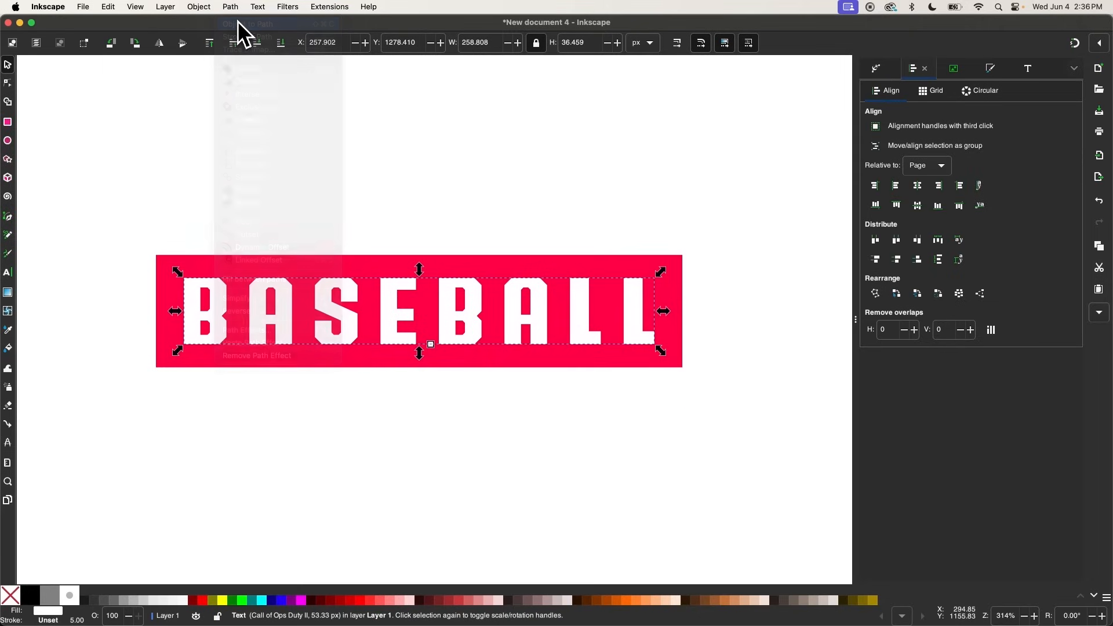
# - Convert the red rectangle behind the BASEBALL lettering to a path
pyautogui.click(318, 358)
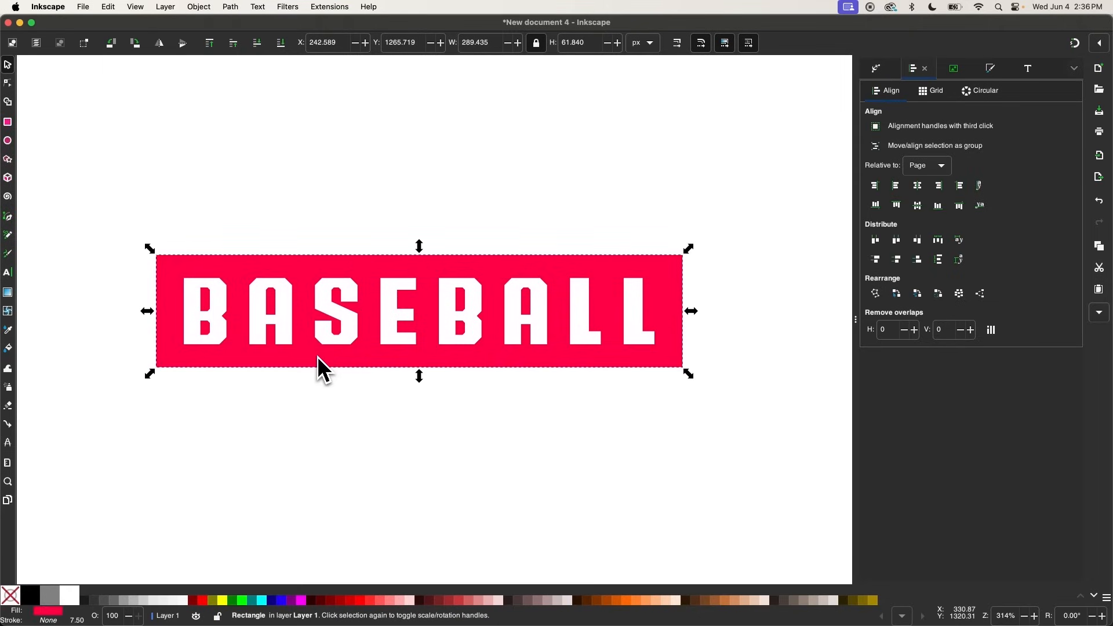
pyautogui.click(230, 7)
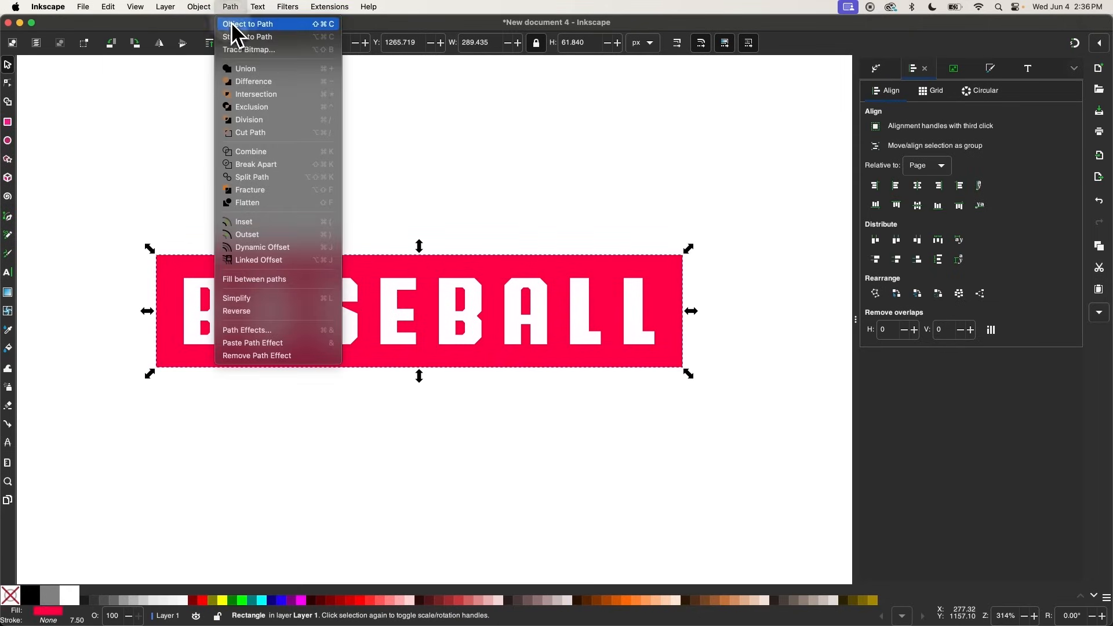
pyautogui.click(238, 24)
# - Give the red BASEBALL rectangle a navy stroke, sampling the colour from the ALLSTAR backing shape
pyautogui.scroll(-1, 460, 249)
pyautogui.scroll(3, 464, 250)
pyautogui.scroll(-2, 460, 249)
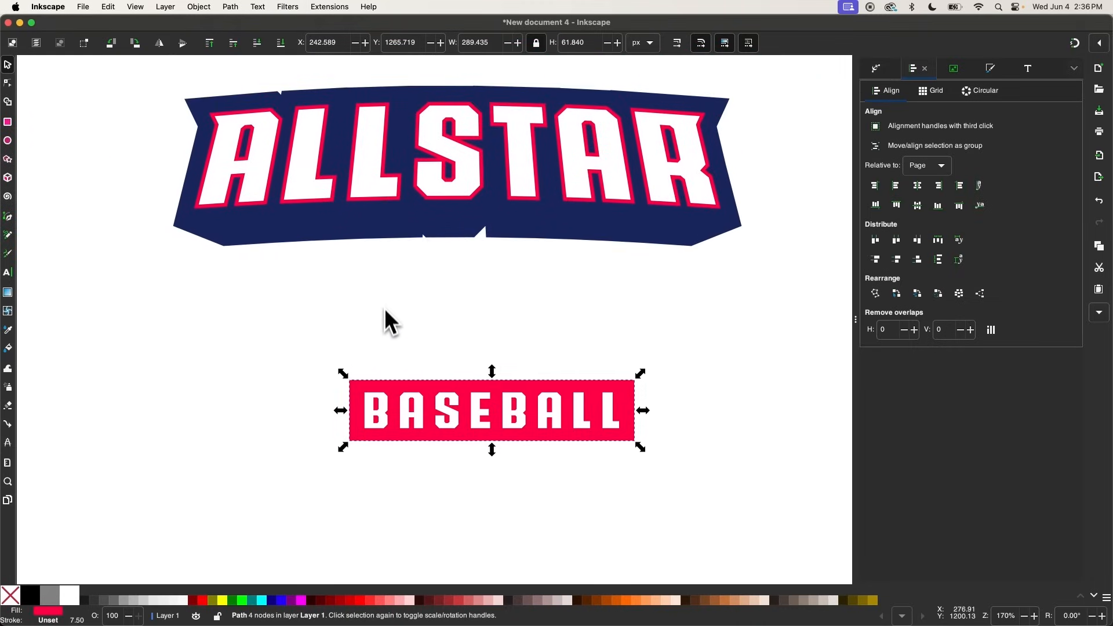
pyautogui.hscroll(1, 386, 313)
pyautogui.press('d')
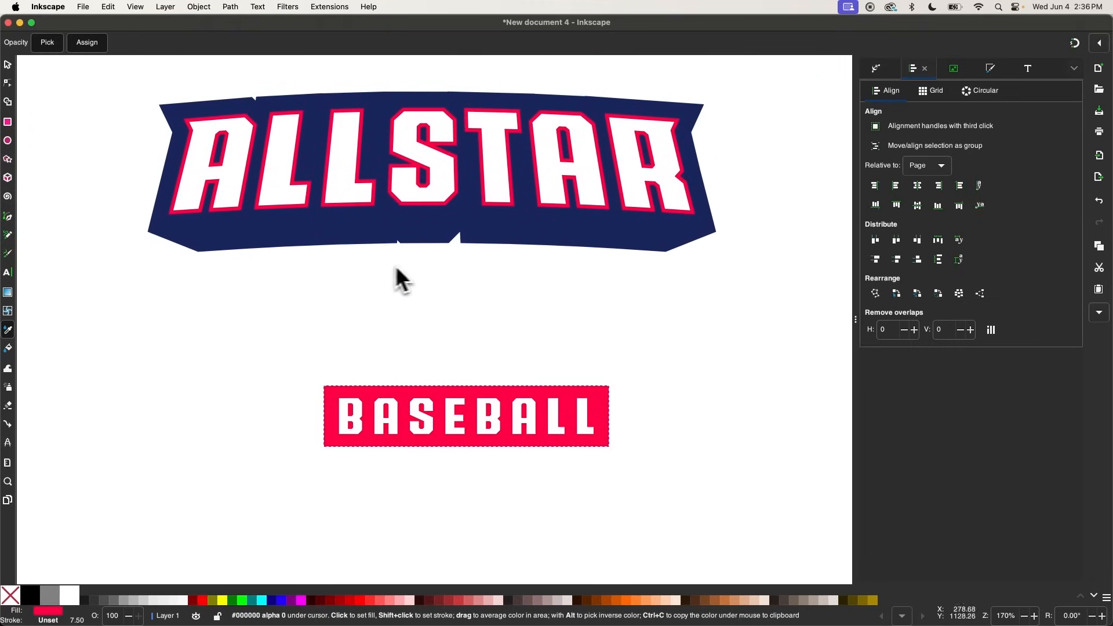
pyautogui.keyDown('shift'); pyautogui.click(337, 224); pyautogui.keyUp('shift')
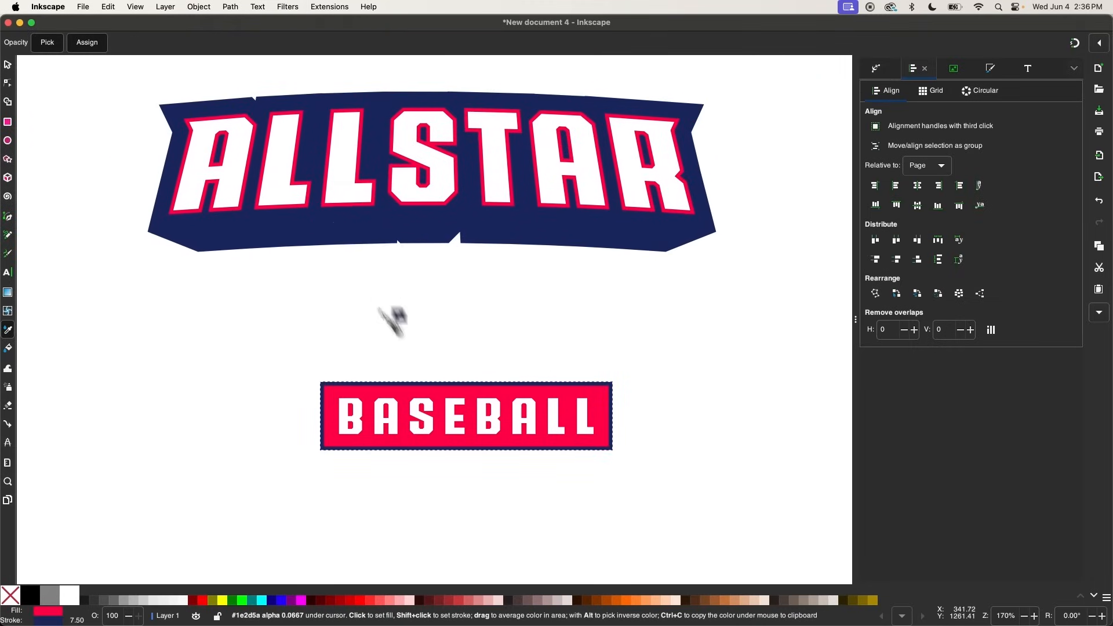
# - Set the navy stroke of the red BASEBALL rectangle to 20 px wide, trying 12 px and 15 px first
pyautogui.scroll(4, 430, 384)
pyautogui.hscroll(2, 311, 340)
pyautogui.scroll(-1, 311, 341)
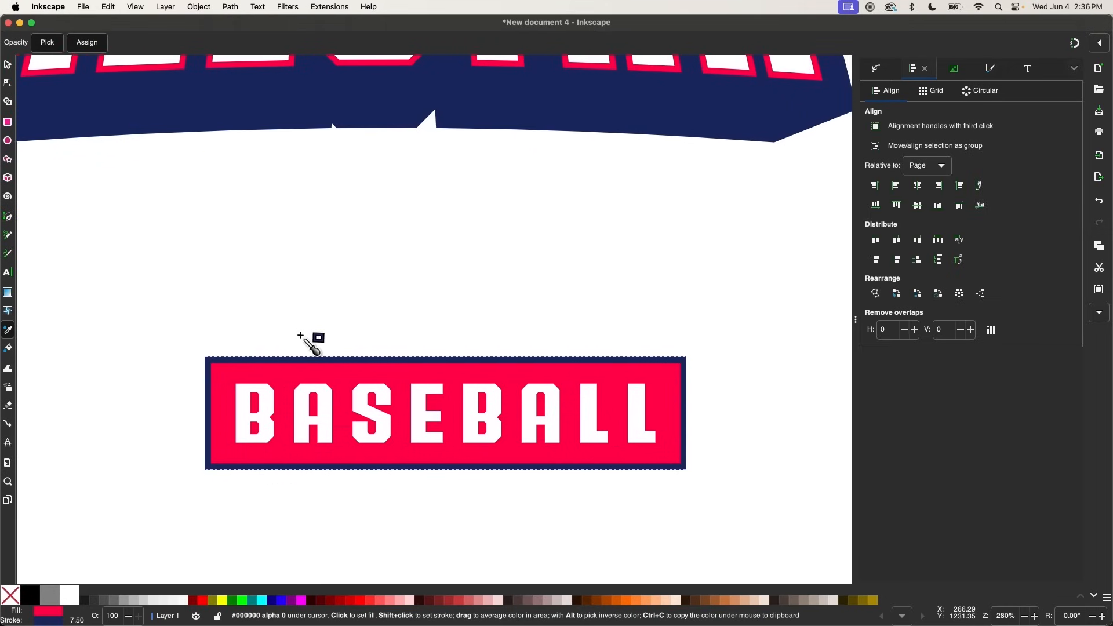
pyautogui.press('s')
pyautogui.click(989, 70)
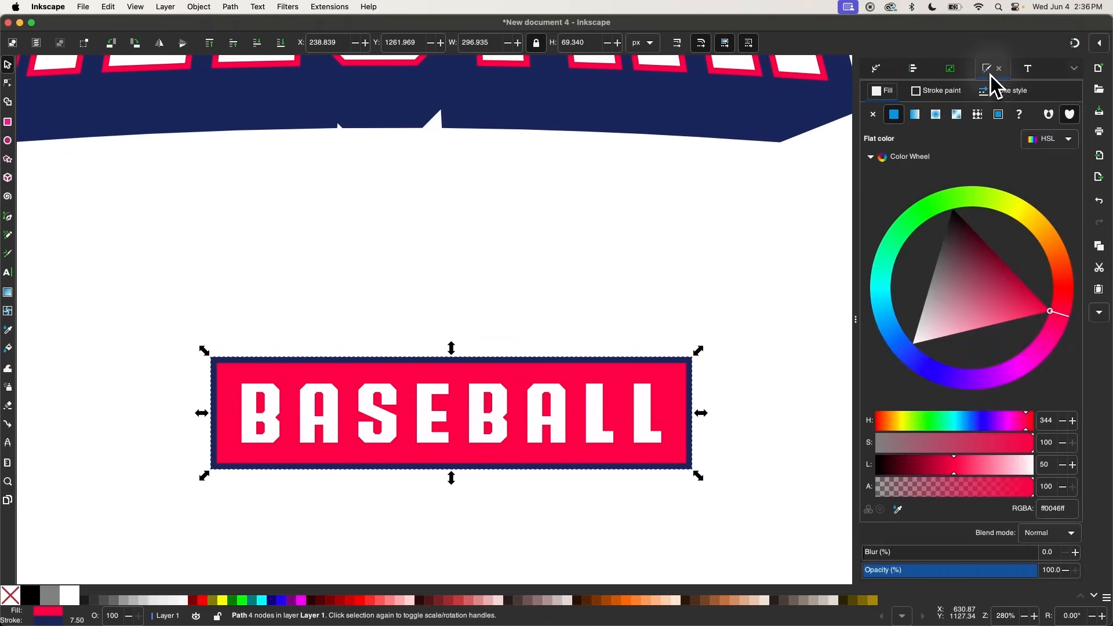
pyautogui.click(1002, 92)
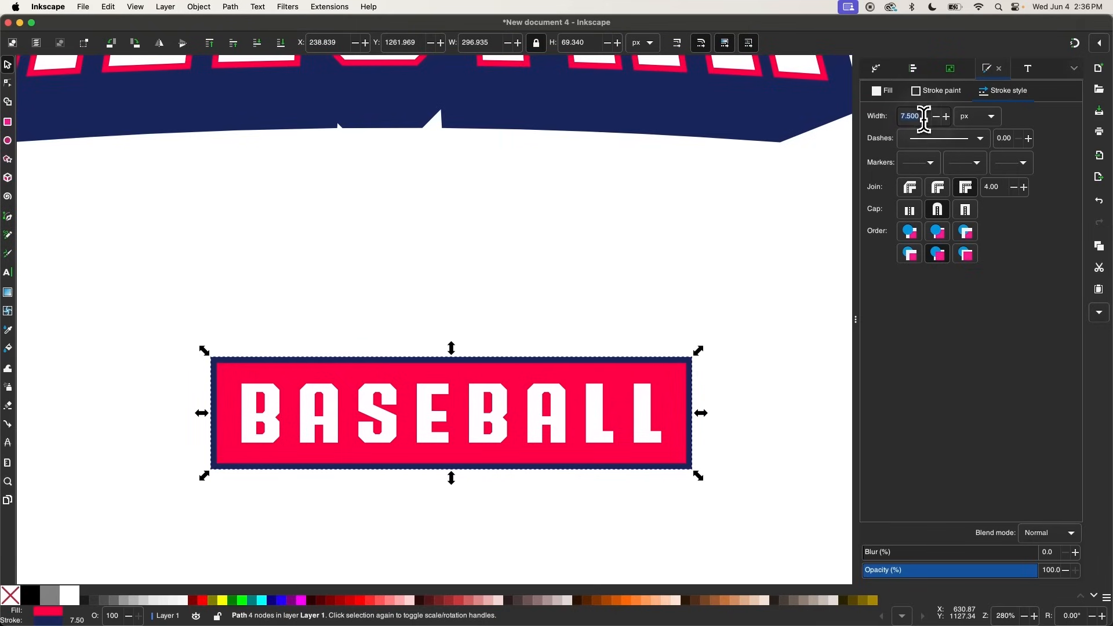
pyautogui.press('Return')
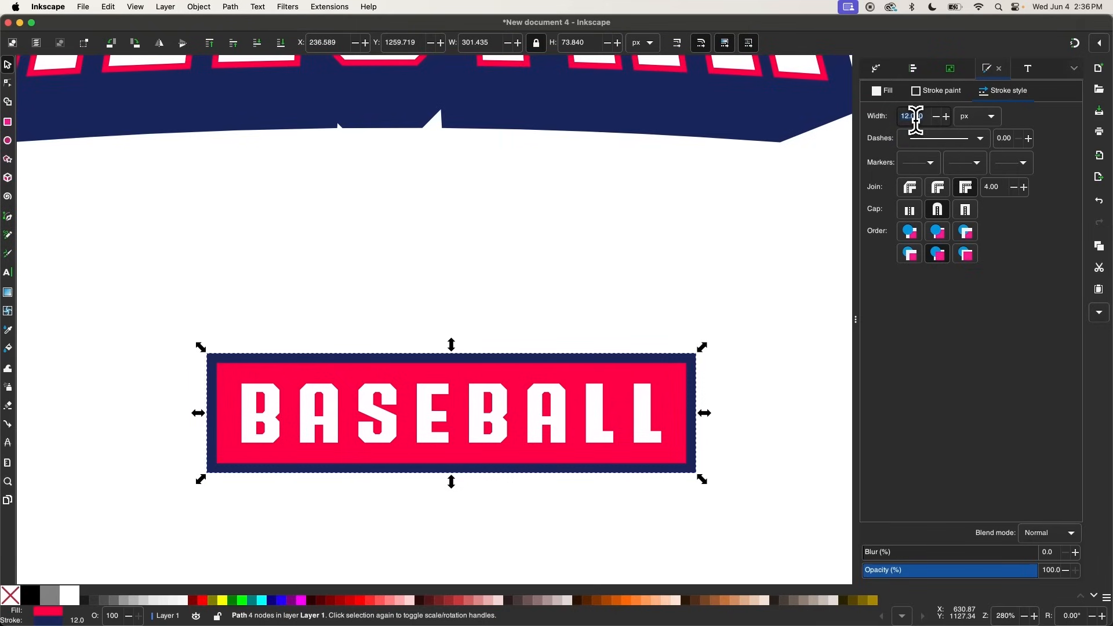
pyautogui.write('15')
pyautogui.press('Return')
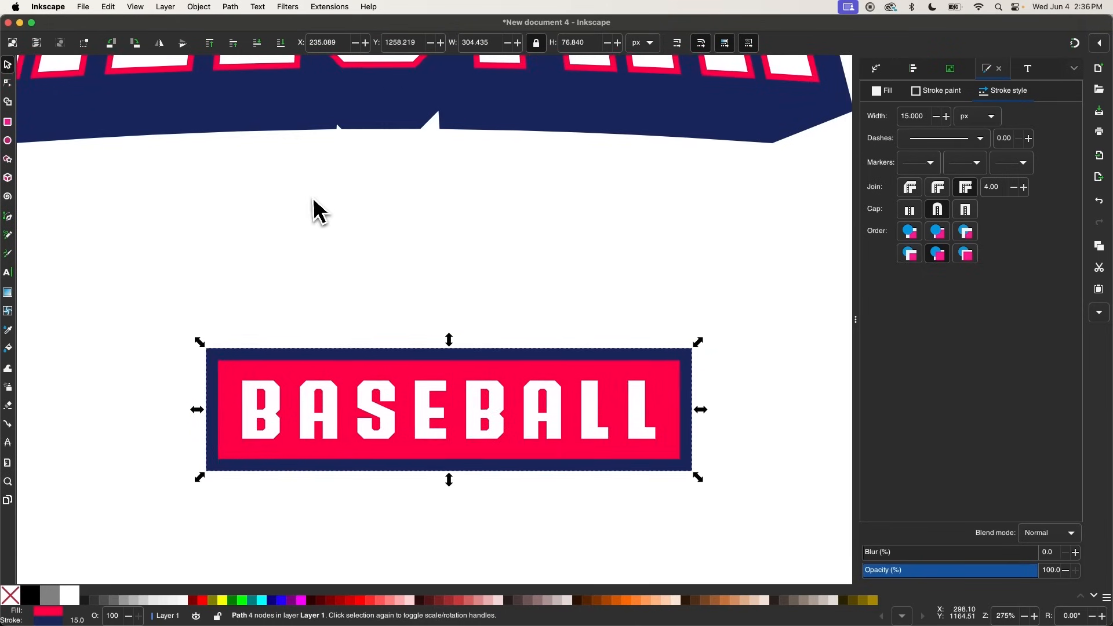
pyautogui.scroll(-3, 311, 209)
pyautogui.scroll(3, 308, 203)
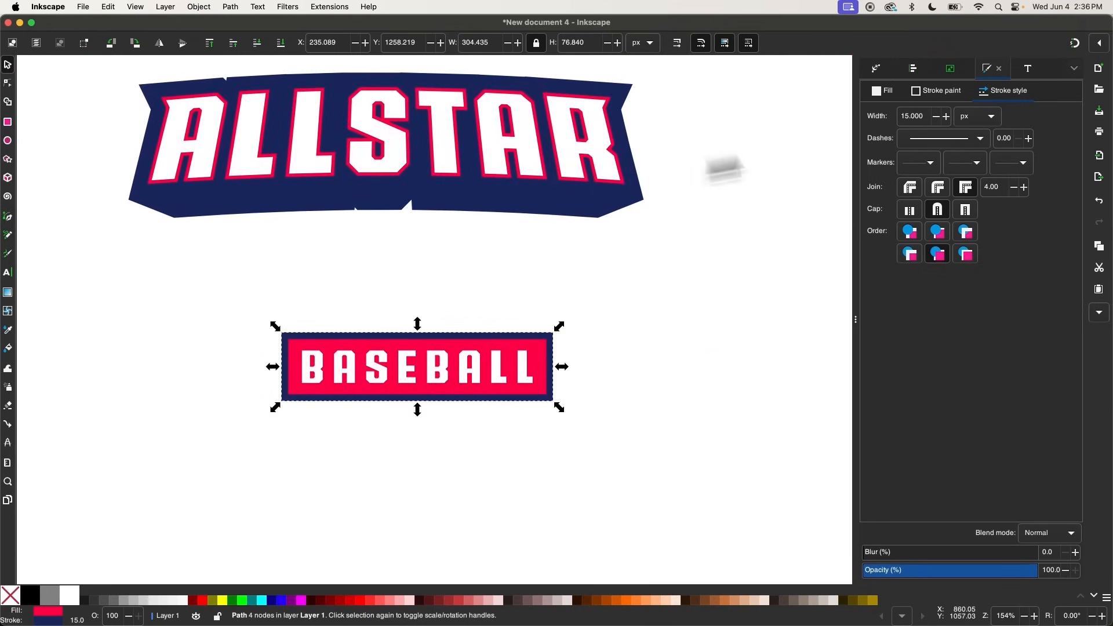
pyautogui.write('20')
pyautogui.press('Return')
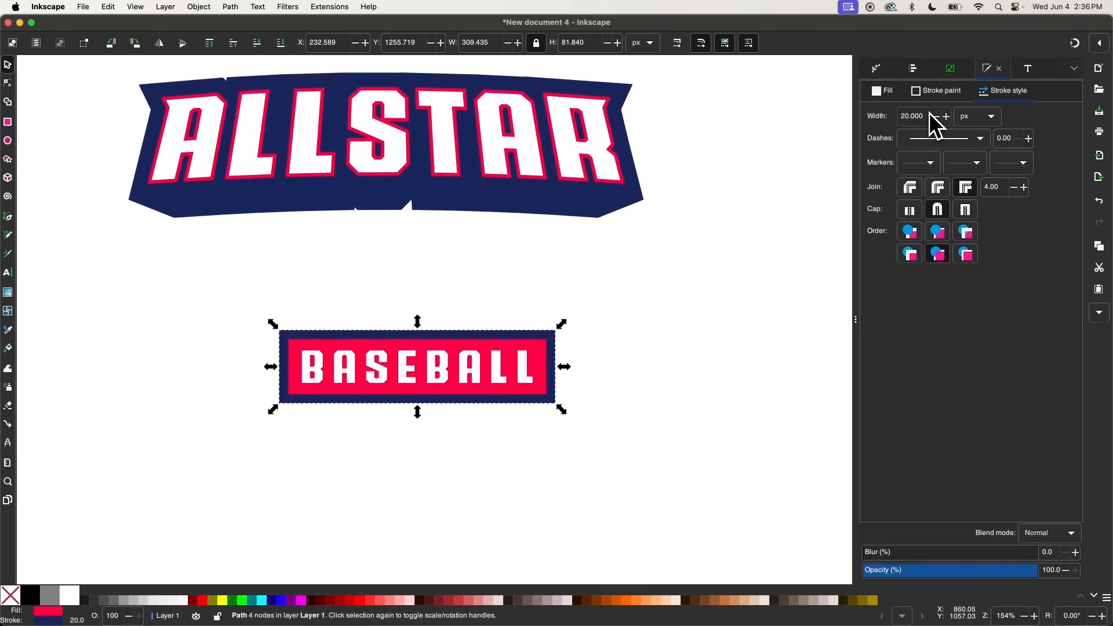
# - Duplicate the navy-bordered red rectangle and offset the copy down and to the left over the BASEBALL banner
pyautogui.scroll(-1, 384, 443)
pyautogui.scroll(3, 386, 454)
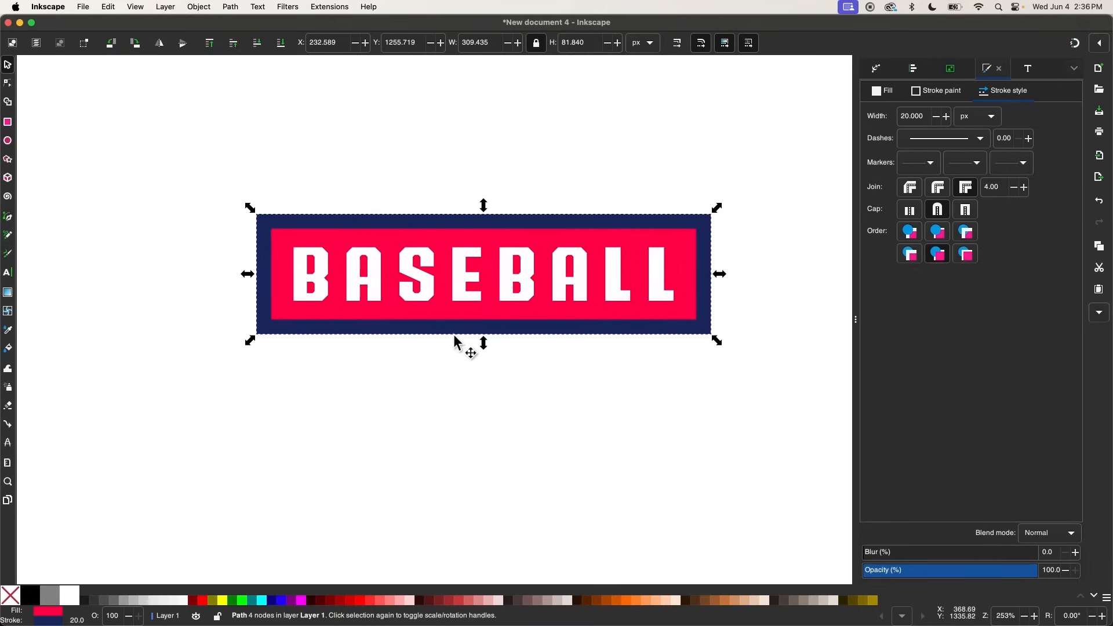
pyautogui.hotkey('ctrl', 'd')
pyautogui.moveTo(502, 297); pyautogui.dragTo(433, 306)
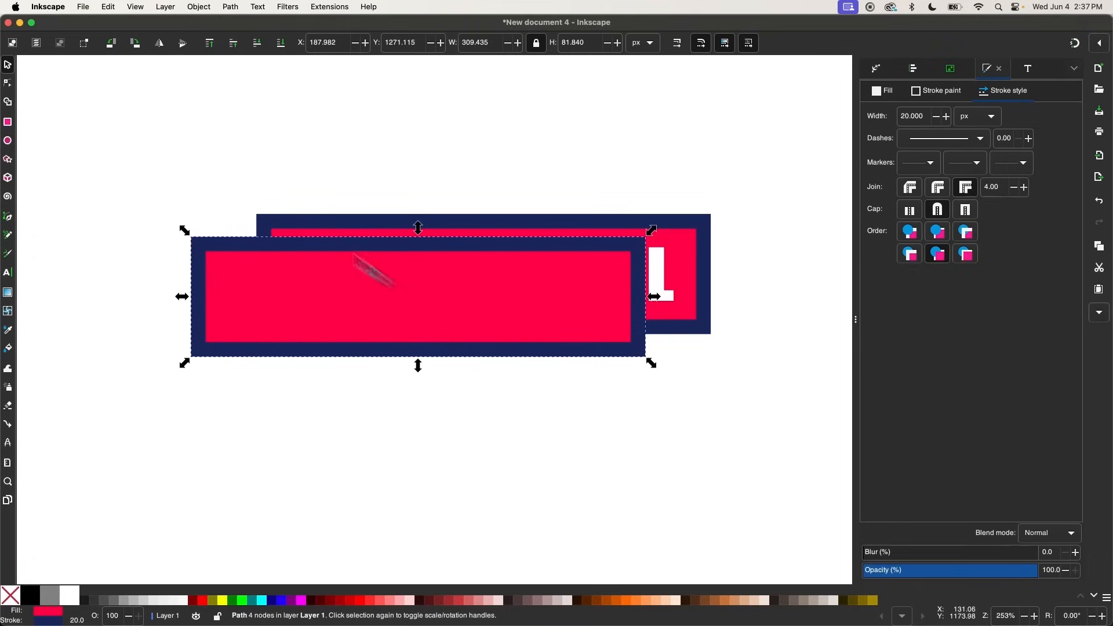
# - Shorten the duplicated rectangle to a nearly square block by moving its two right-hand nodes horizontally inward
pyautogui.click(8, 83)
pyautogui.moveTo(728, 415); pyautogui.dragTo(606, 164)
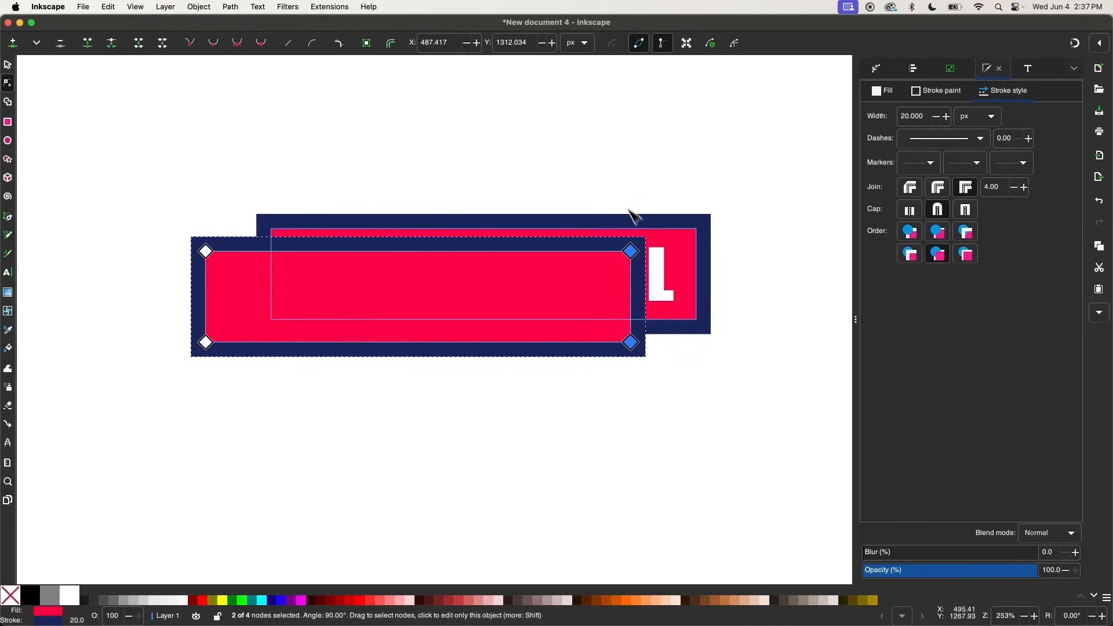
pyautogui.moveTo(635, 251); pyautogui.dragTo(308, 250)
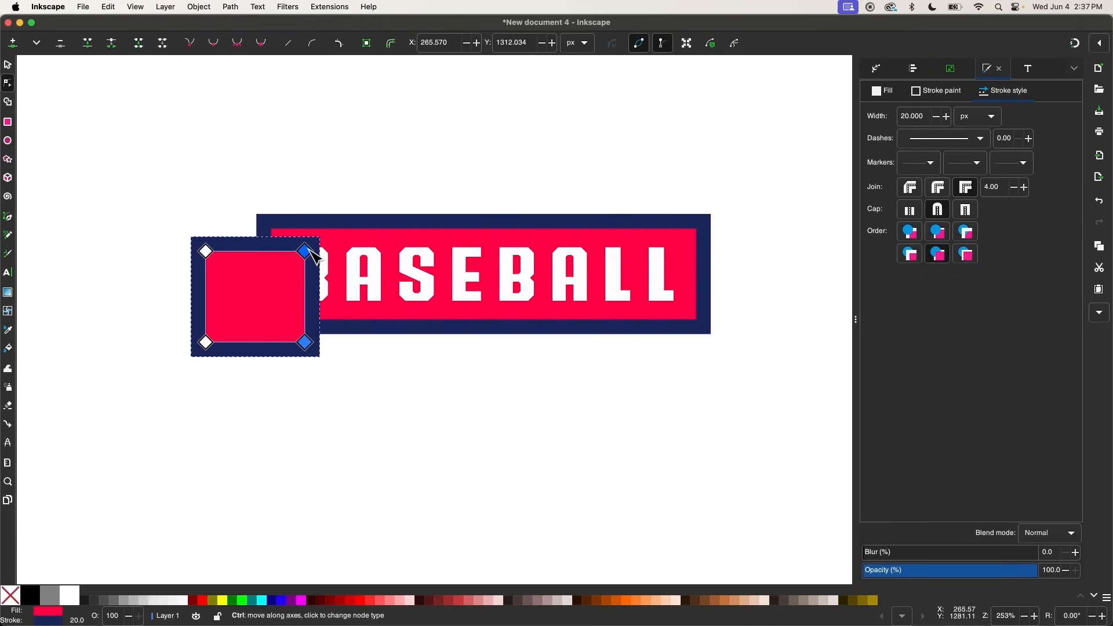
# - Add a middle node to the block's left edge, pull it inward as a V notch, and send this ribbon tail behind the banner
pyautogui.scroll(1, 243, 325)
pyautogui.moveTo(304, 460); pyautogui.dragTo(149, 180)
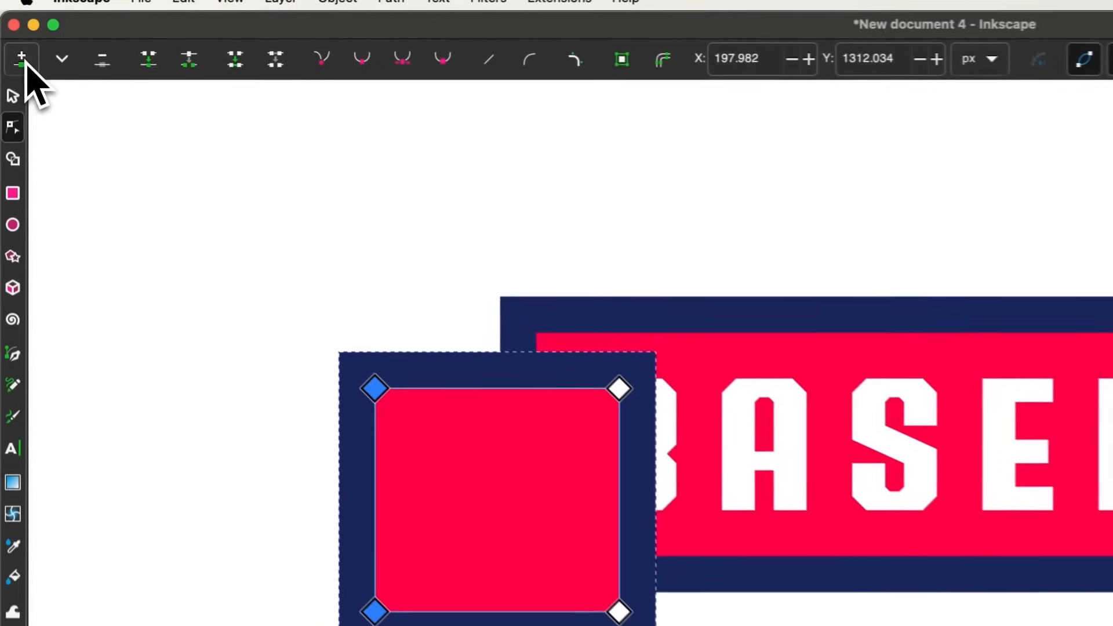
pyautogui.click(12, 43)
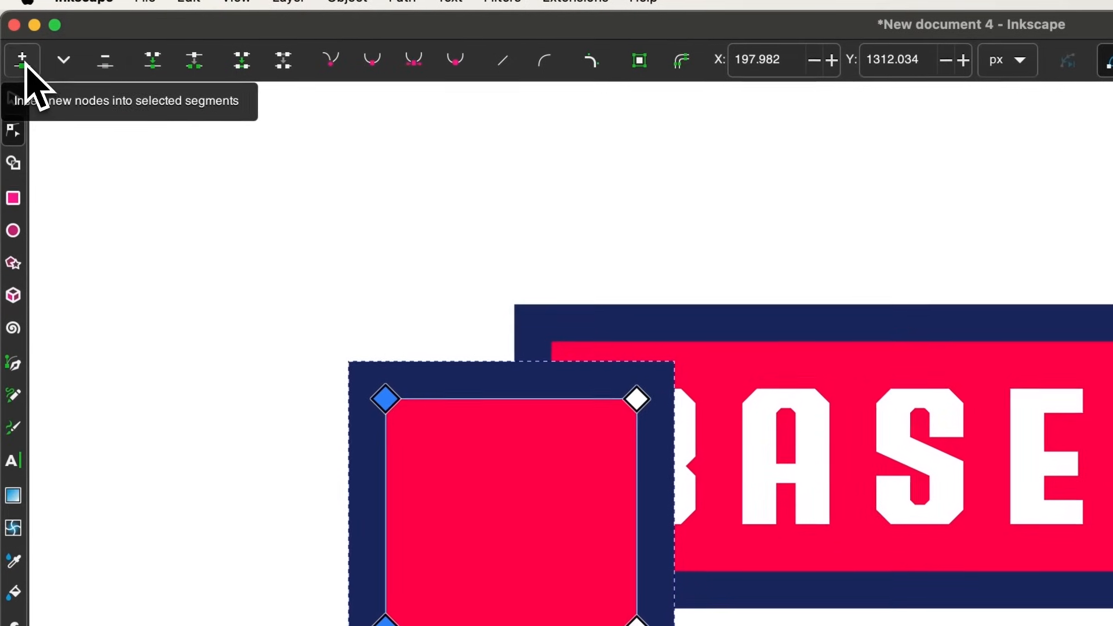
pyautogui.click(386, 515)
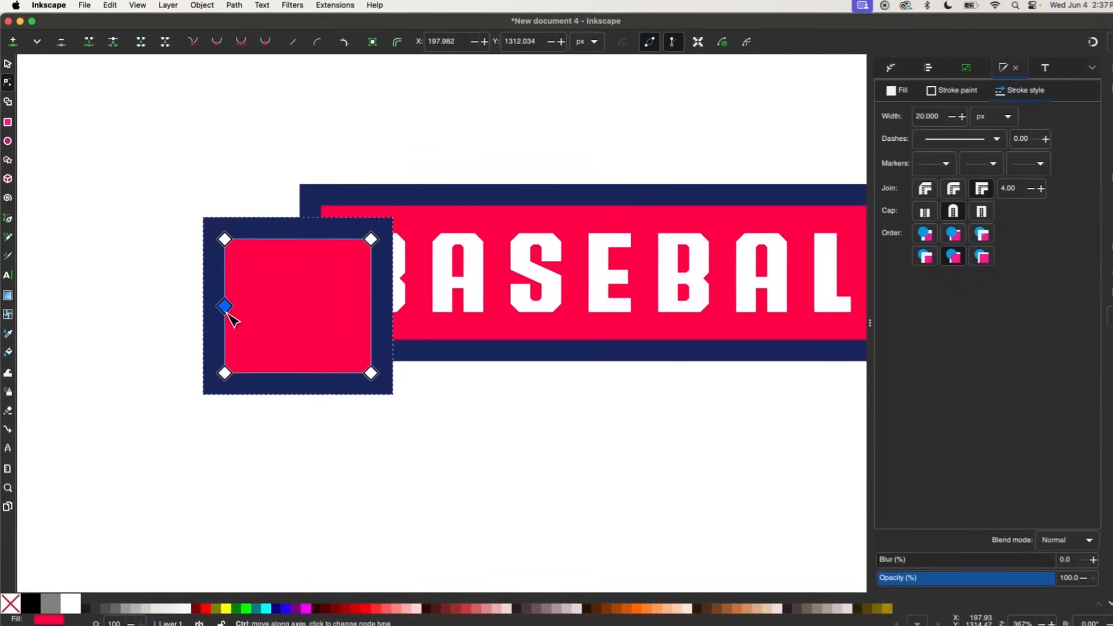
pyautogui.moveTo(224, 310); pyautogui.dragTo(240, 312)
pyautogui.click(10, 65)
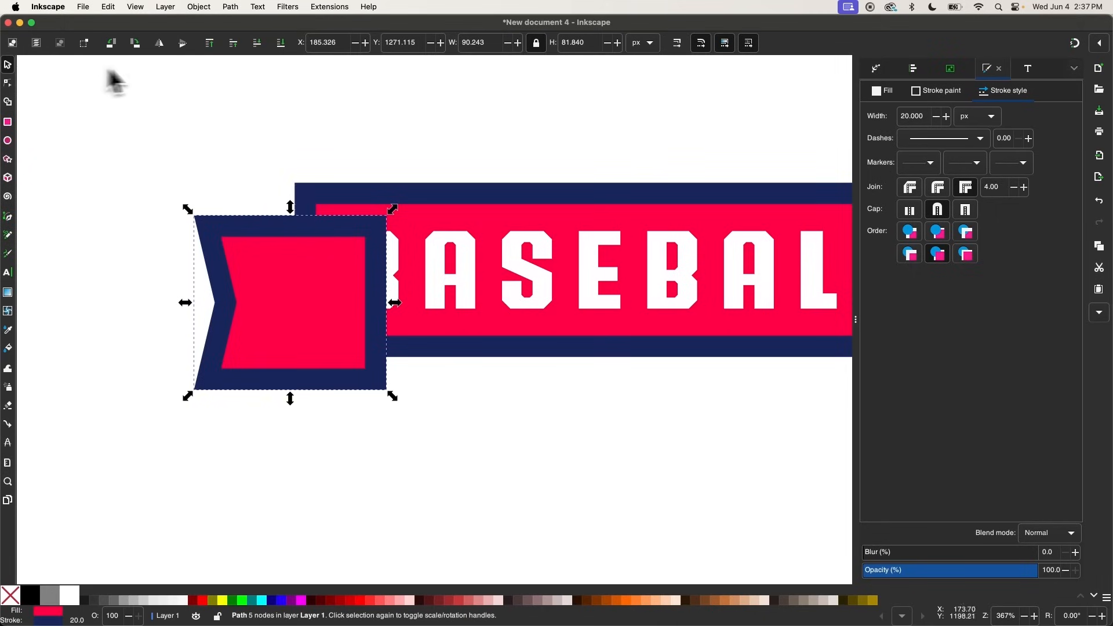
pyautogui.click(281, 44)
# - Position the left ribbon tail and place a horizontally flipped duplicate behind the banner's right end
pyautogui.moveTo(240, 285); pyautogui.dragTo(659, 322)
pyautogui.scroll(-2, 259, 295)
pyautogui.hscroll(2, 259, 296)
pyautogui.hotkey('ctrl', 'd')
pyautogui.press('h')
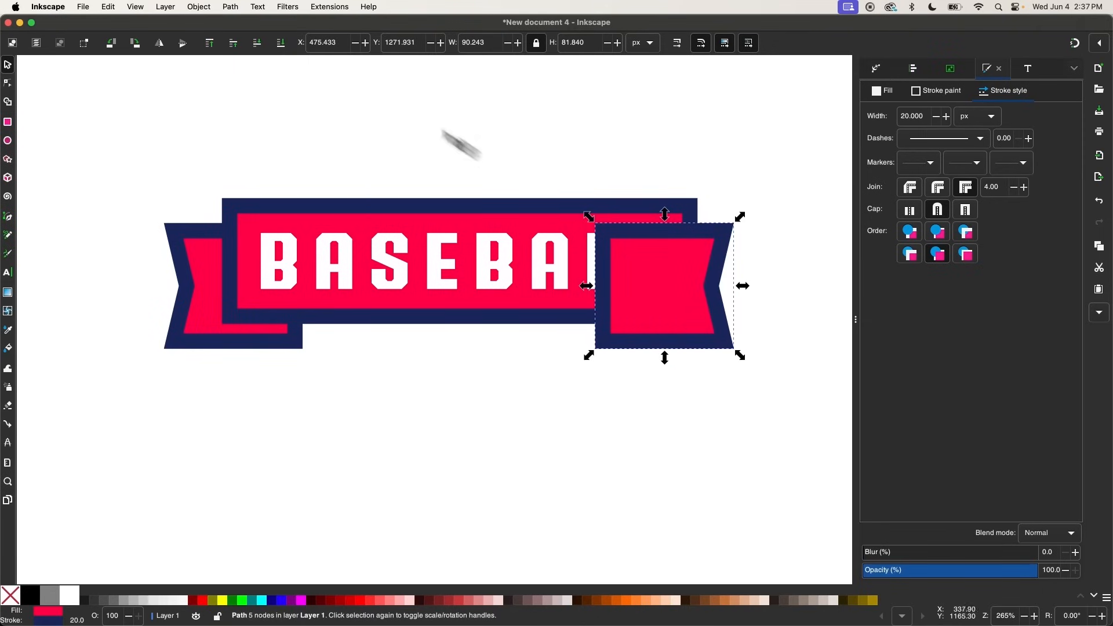
pyautogui.click(282, 44)
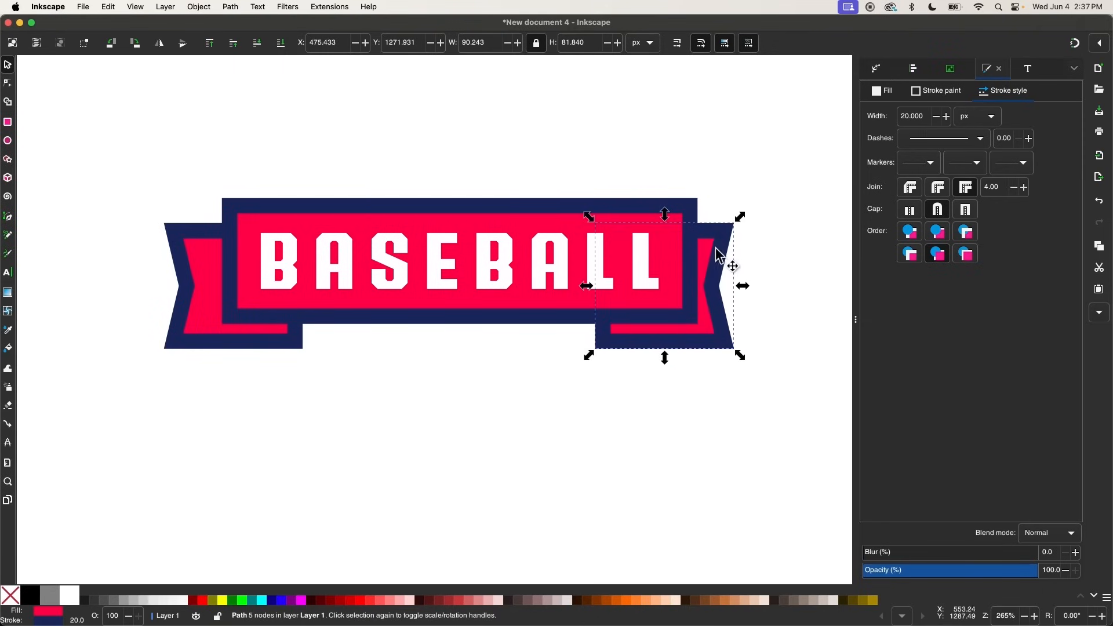
pyautogui.moveTo(716, 249); pyautogui.dragTo(736, 249)
# - Unite the left and right ribbon tails into a single path with Union
pyautogui.keyDown('shift'); pyautogui.click(177, 347); pyautogui.keyUp('shift')
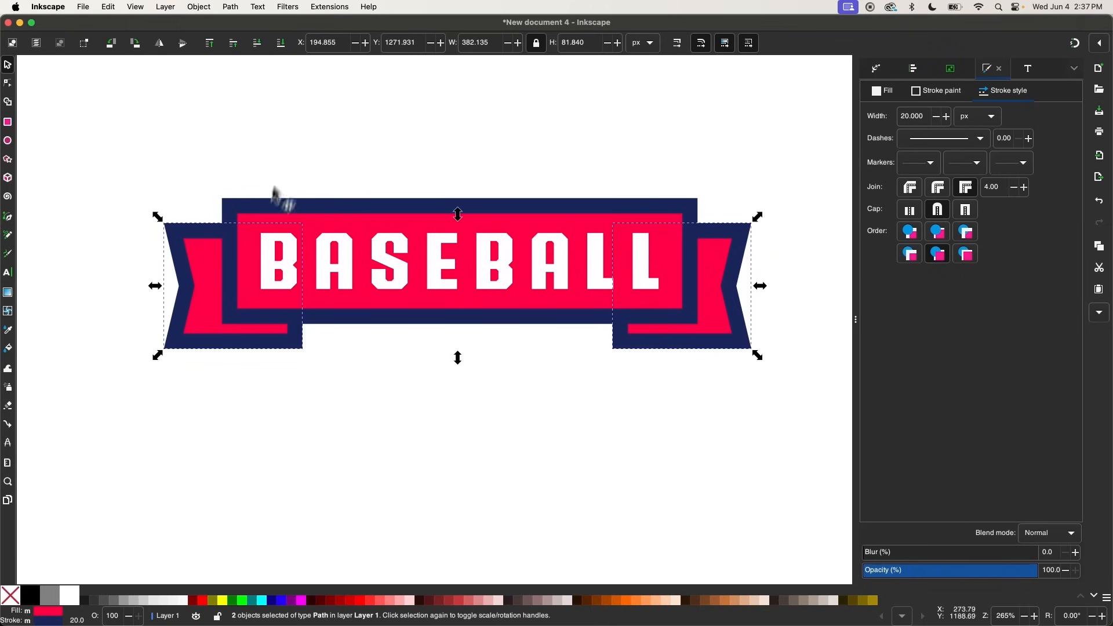
pyautogui.click(231, 7)
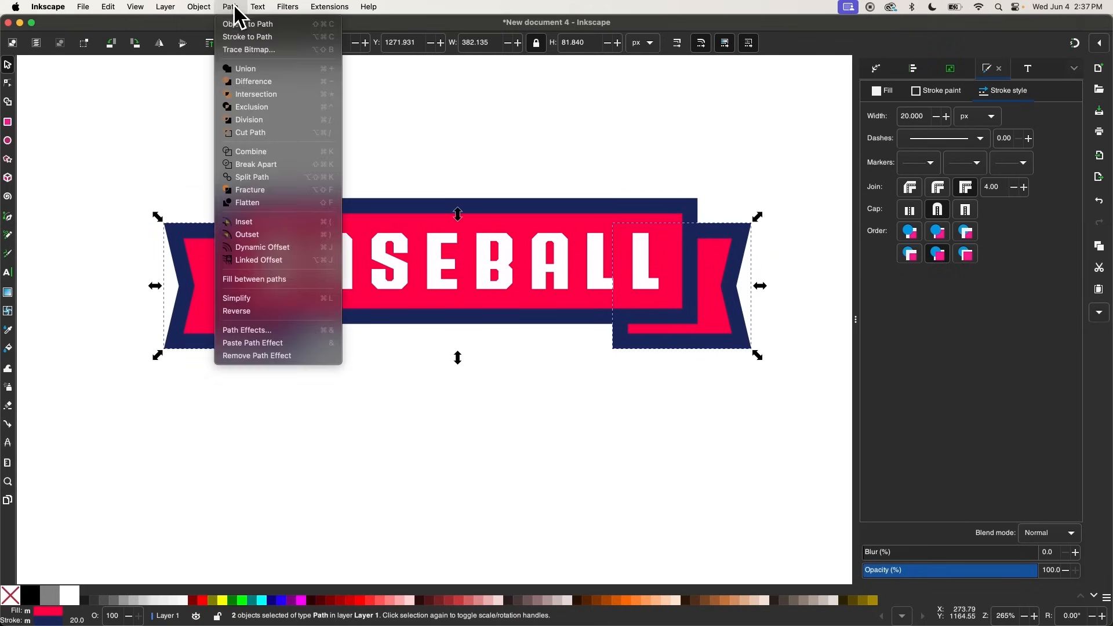
pyautogui.click(254, 74)
# - Centre the united tails horizontally on the banner rectangle, relative to the last selected object, and clear the selection
pyautogui.keyDown('shift'); pyautogui.click(624, 224); pyautogui.keyUp('shift')
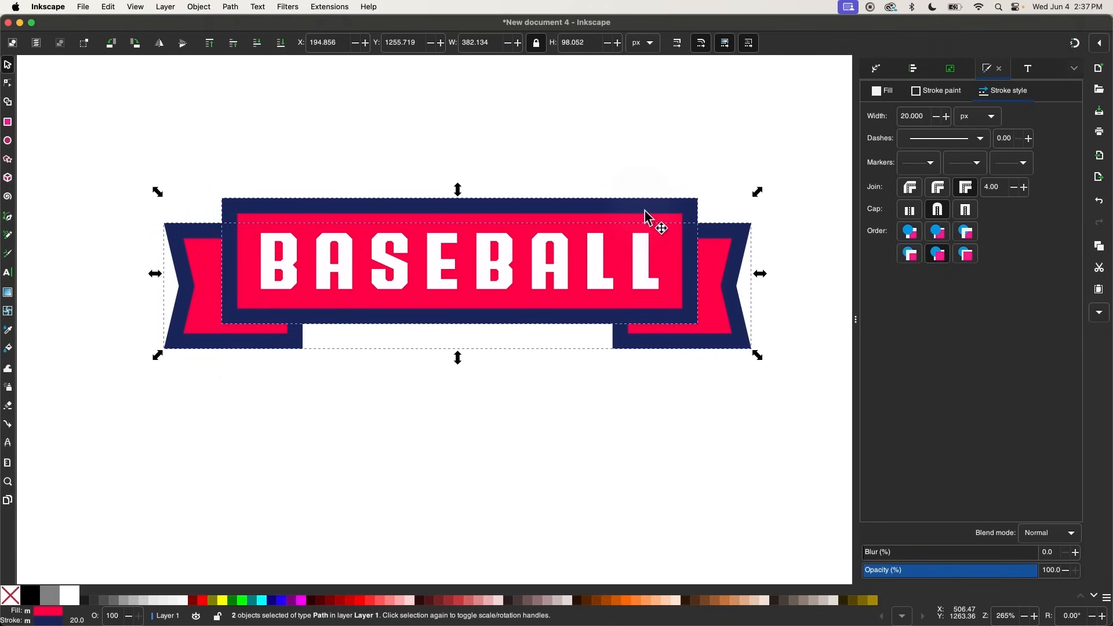
pyautogui.click(914, 69)
pyautogui.click(921, 186)
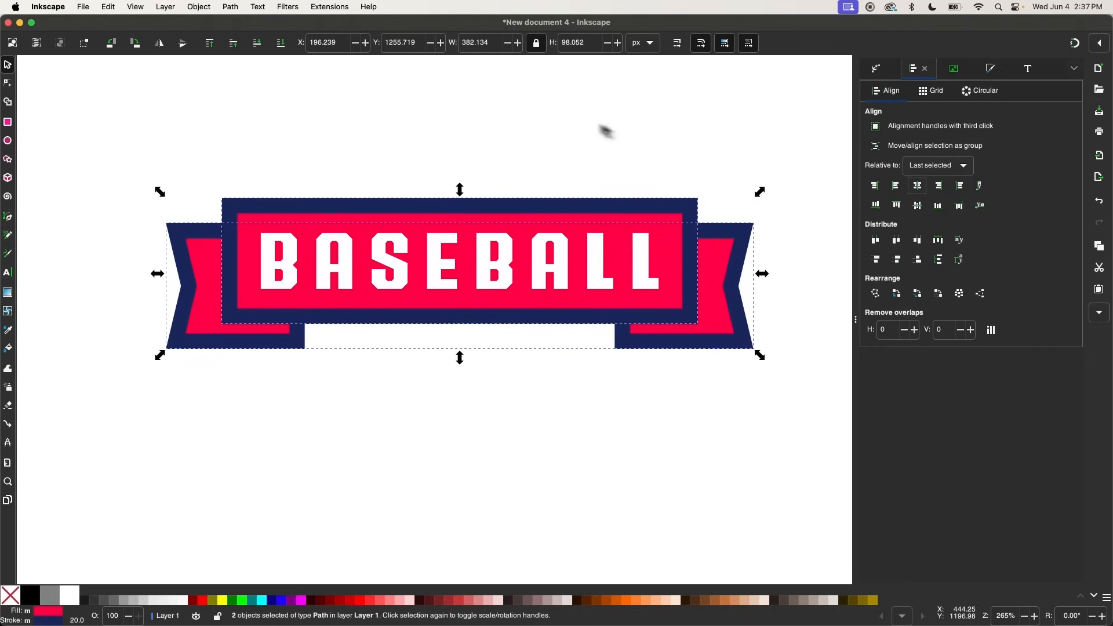
pyautogui.click(549, 114)
# - Convert the central banner rectangle's stroke to a path and ungroup it from its red fill
pyautogui.click(249, 205)
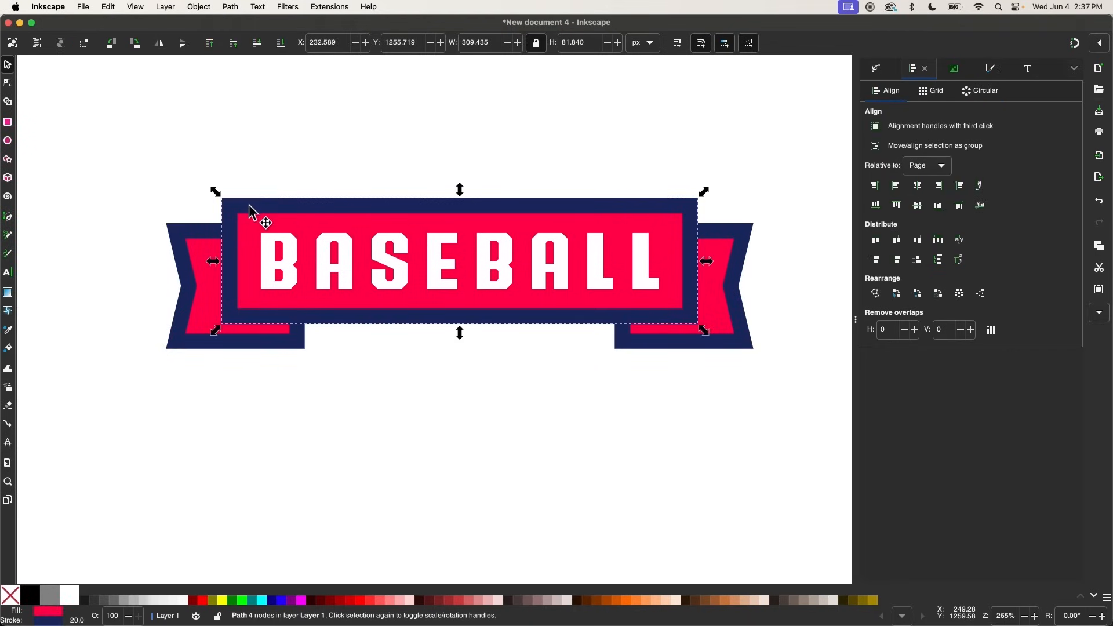
pyautogui.click(230, 6)
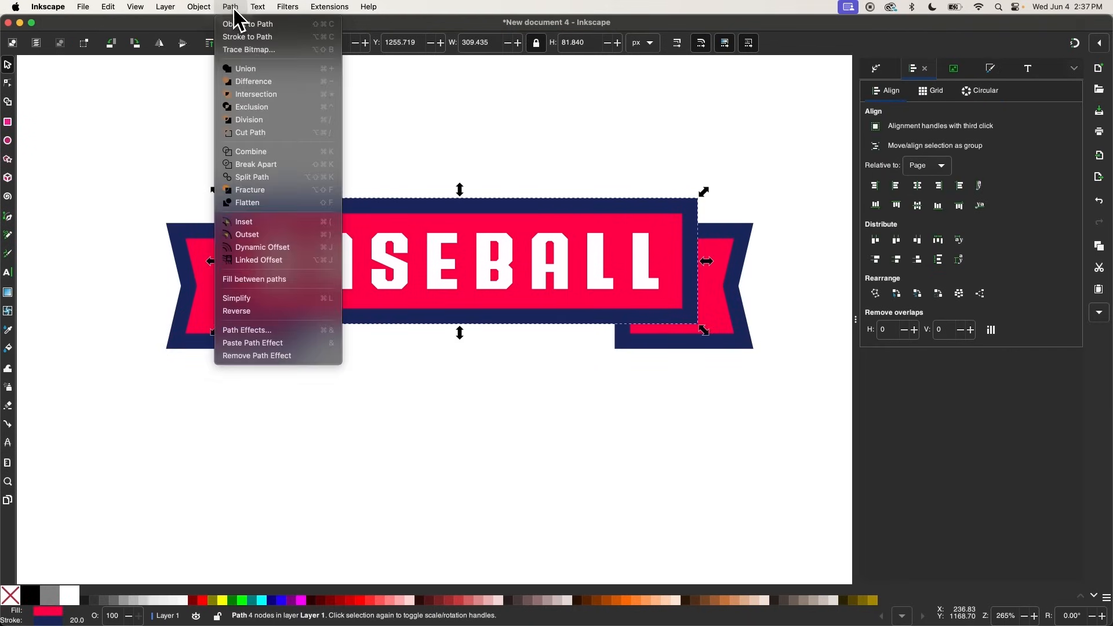
pyautogui.click(243, 38)
pyautogui.click(199, 6)
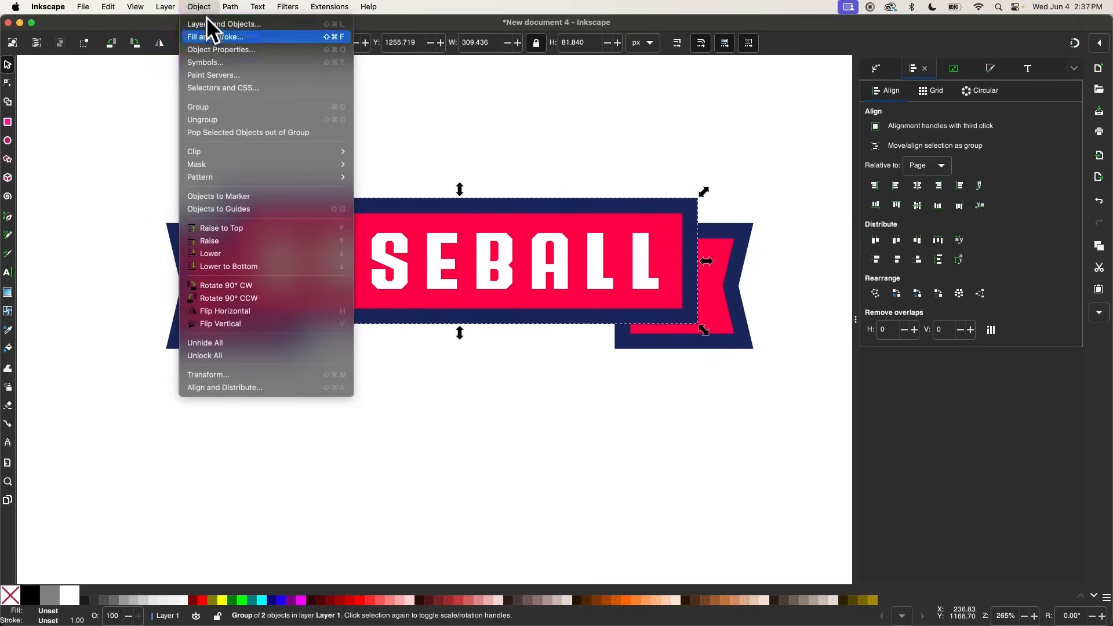
pyautogui.click(222, 120)
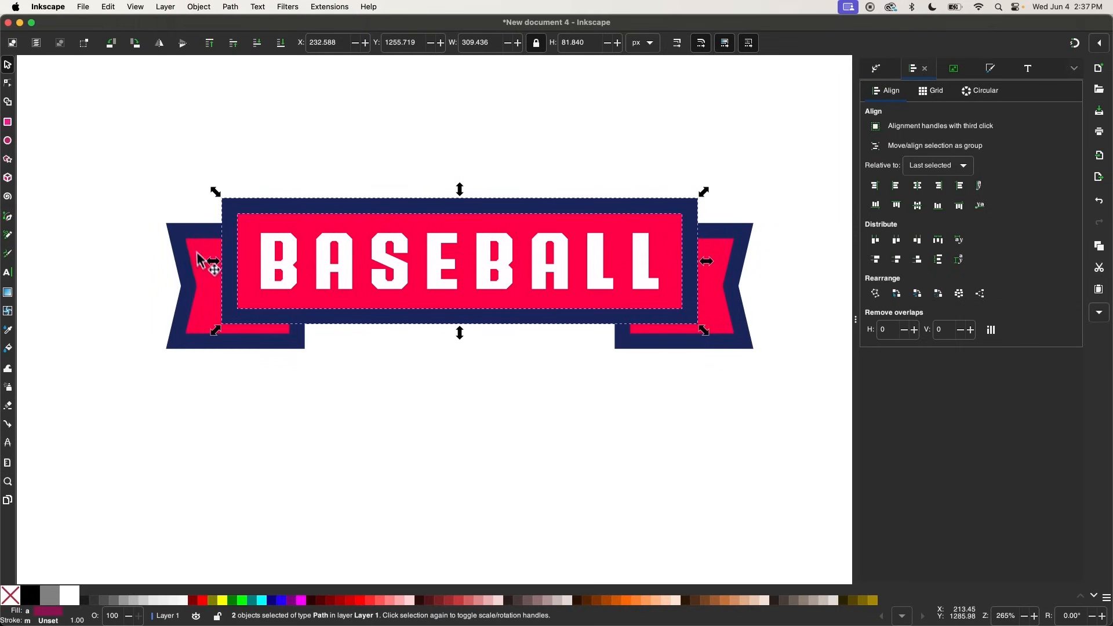
# - Convert the ribbon tails' navy stroke to a path and ungroup it from the red fill
pyautogui.click(198, 255)
pyautogui.click(231, 7)
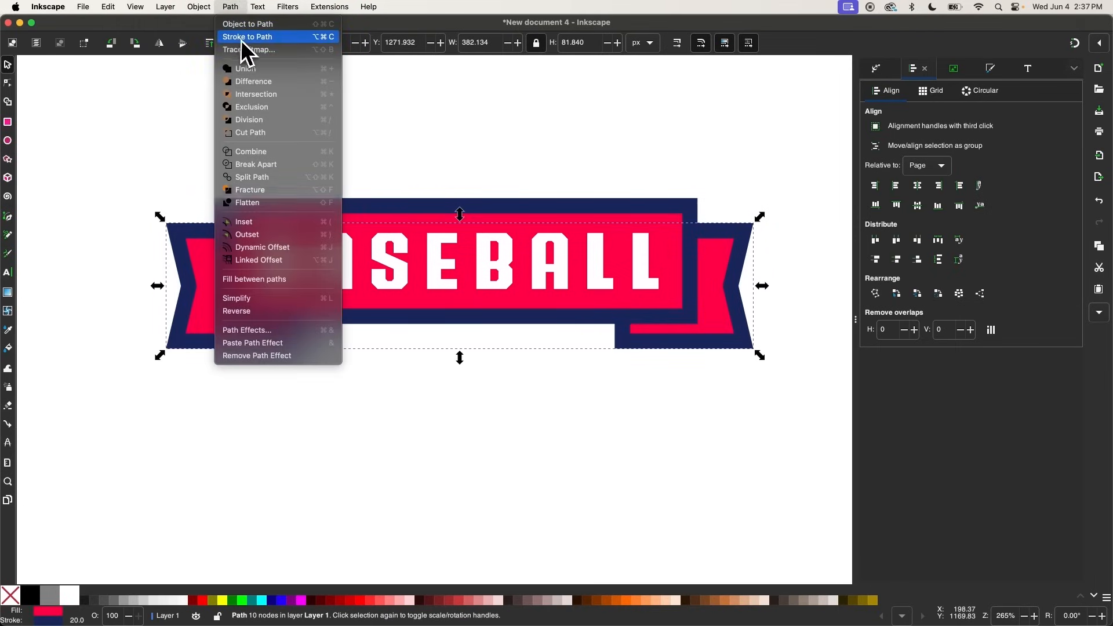
pyautogui.click(243, 37)
pyautogui.click(200, 8)
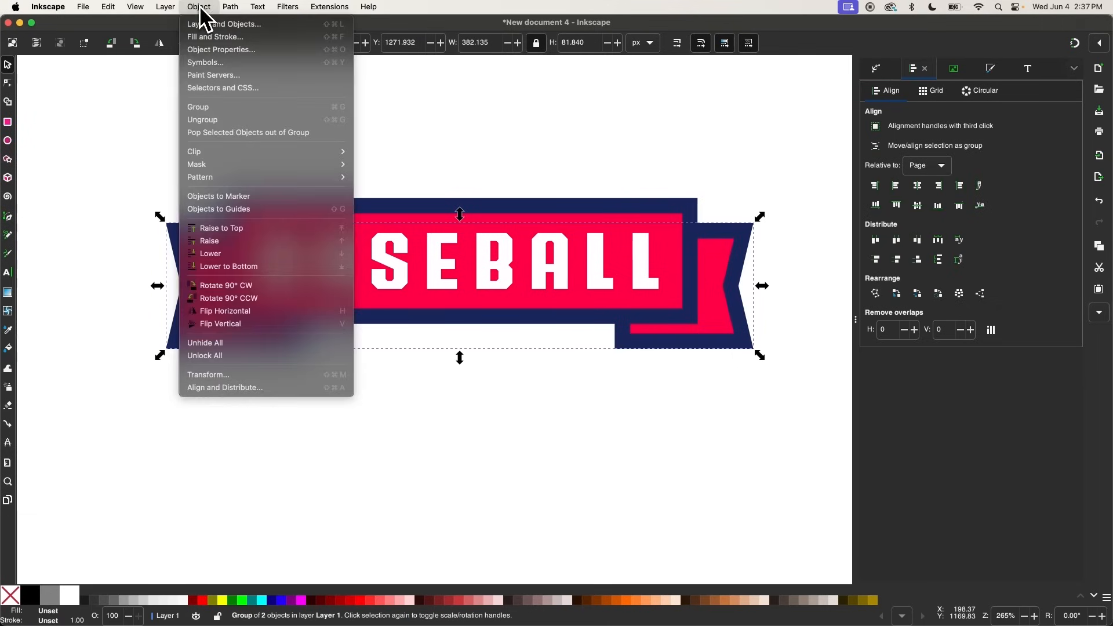
pyautogui.click(221, 122)
# - Turn on snapping and draw a closed four-point wedge with the Bezier pen over the left tail's lower red strip, slanting between its corners
pyautogui.scroll(3, 355, 448)
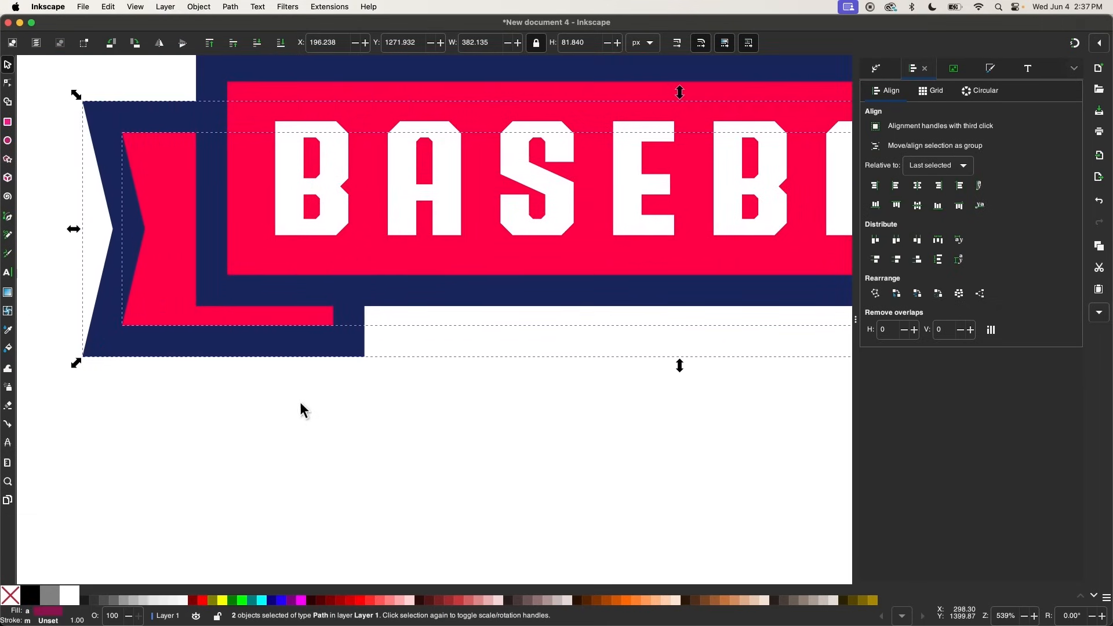
pyautogui.click(298, 402)
pyautogui.scroll(1, 297, 399)
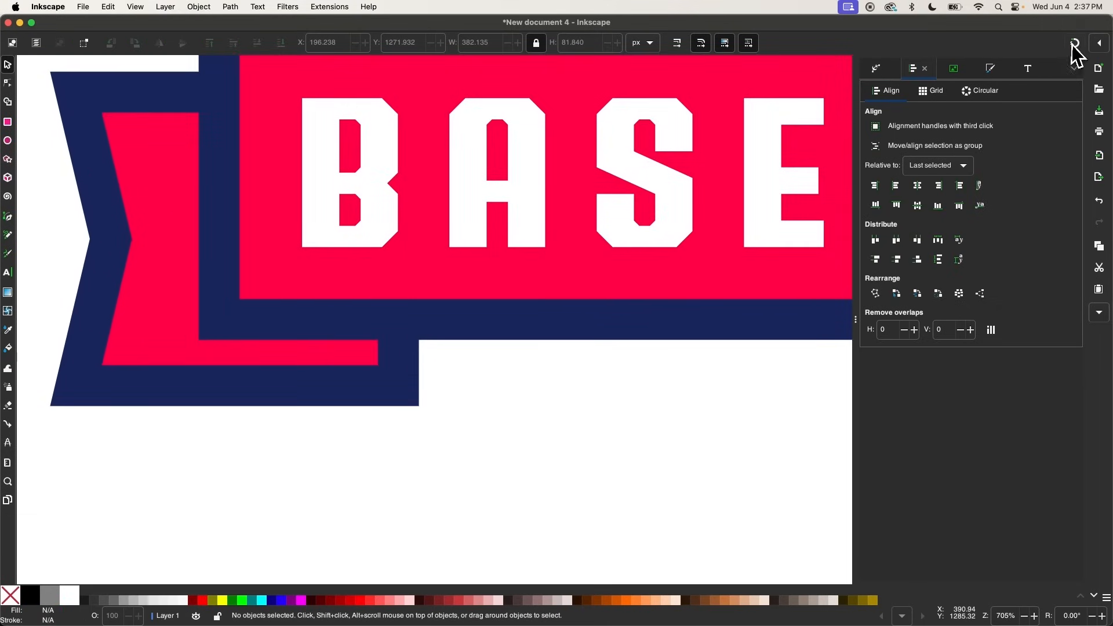
pyautogui.scroll(1, 470, 309)
pyautogui.press('b')
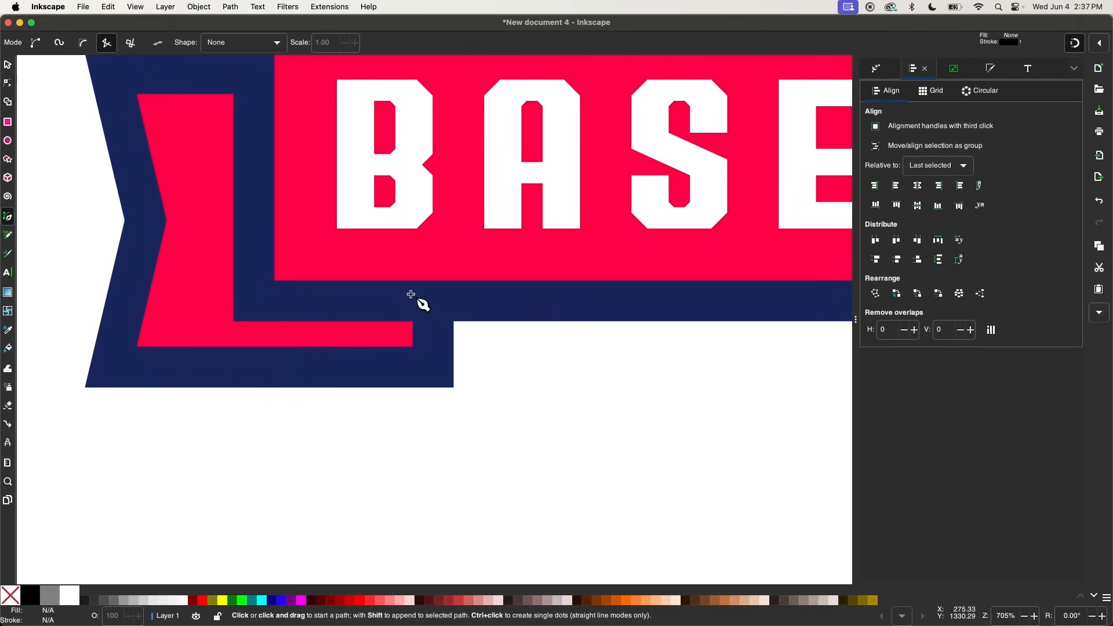
pyautogui.scroll(1, 413, 317)
pyautogui.click(413, 359)
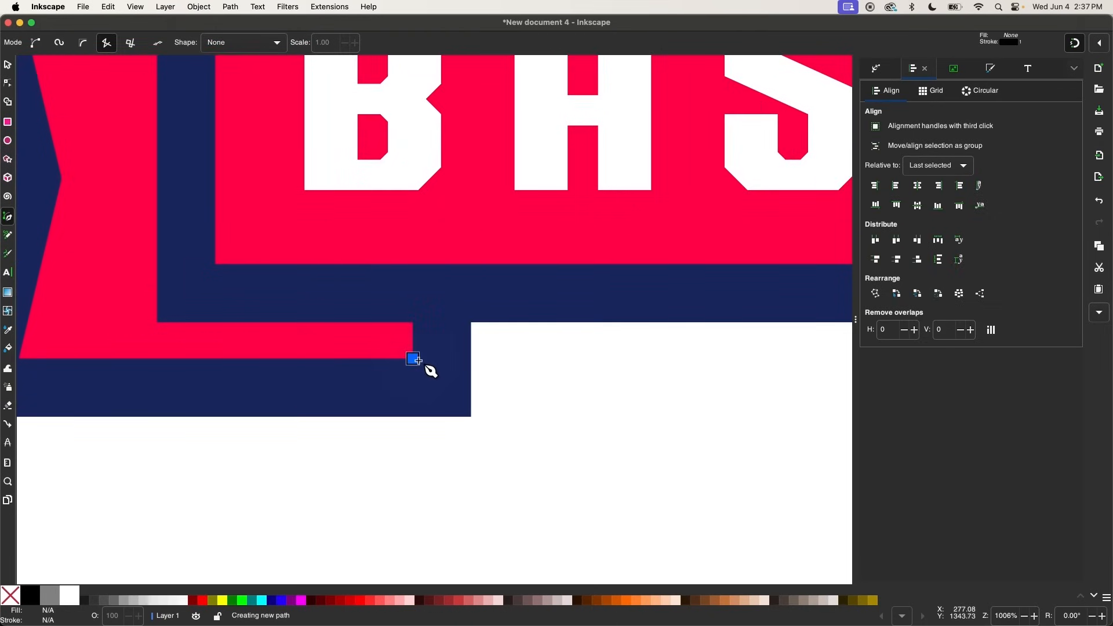
pyautogui.click(157, 322)
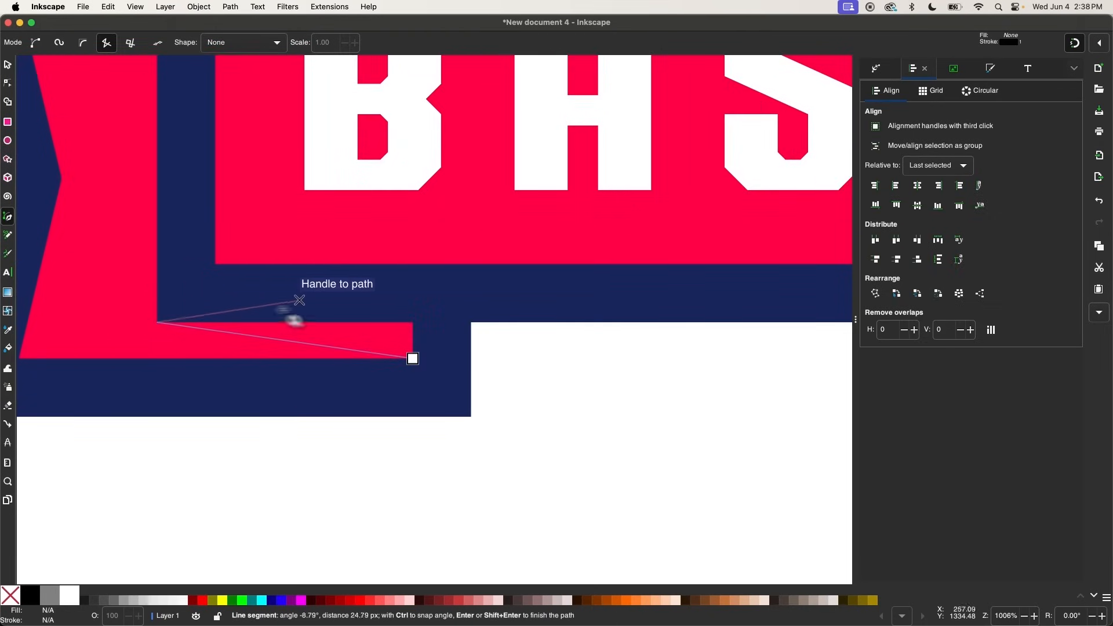
pyautogui.click(354, 300)
pyautogui.click(455, 304)
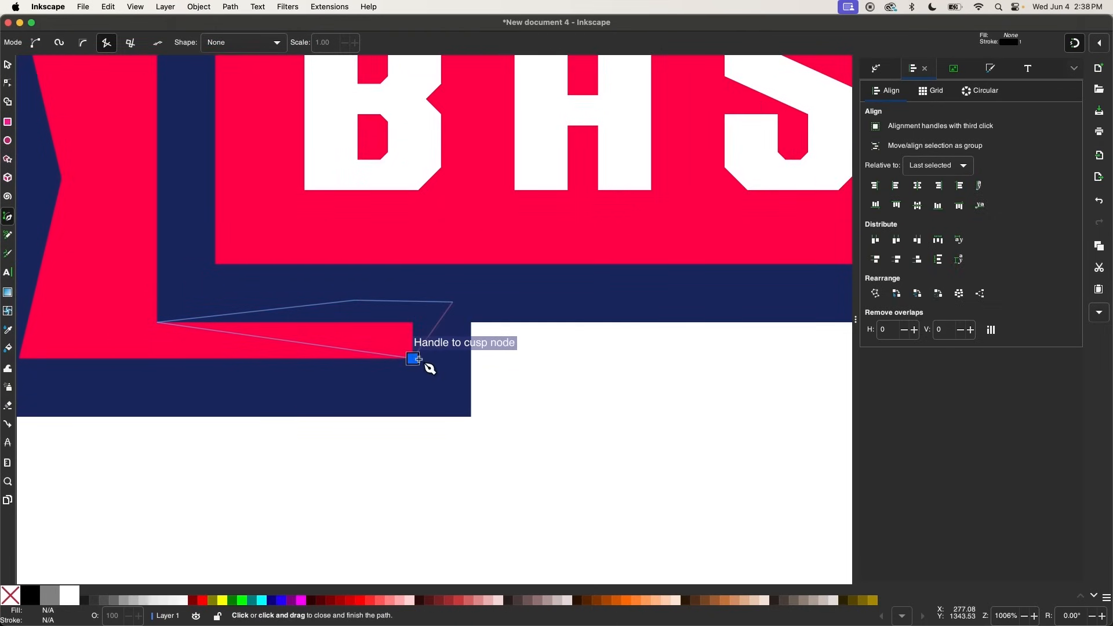
pyautogui.click(413, 359)
# - Subtract the drawn wedge from the red tail path with Difference to taper the left tail's lower red strip
pyautogui.hscroll(-2, 424, 363)
pyautogui.scroll(-1, 423, 363)
pyautogui.press('s')
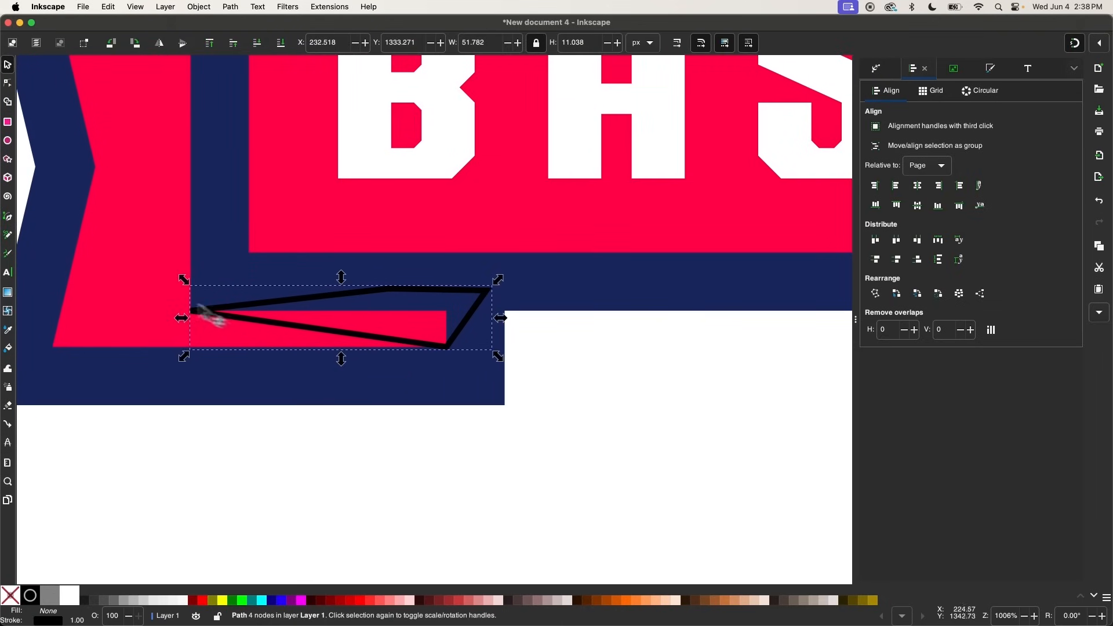
pyautogui.click(155, 294)
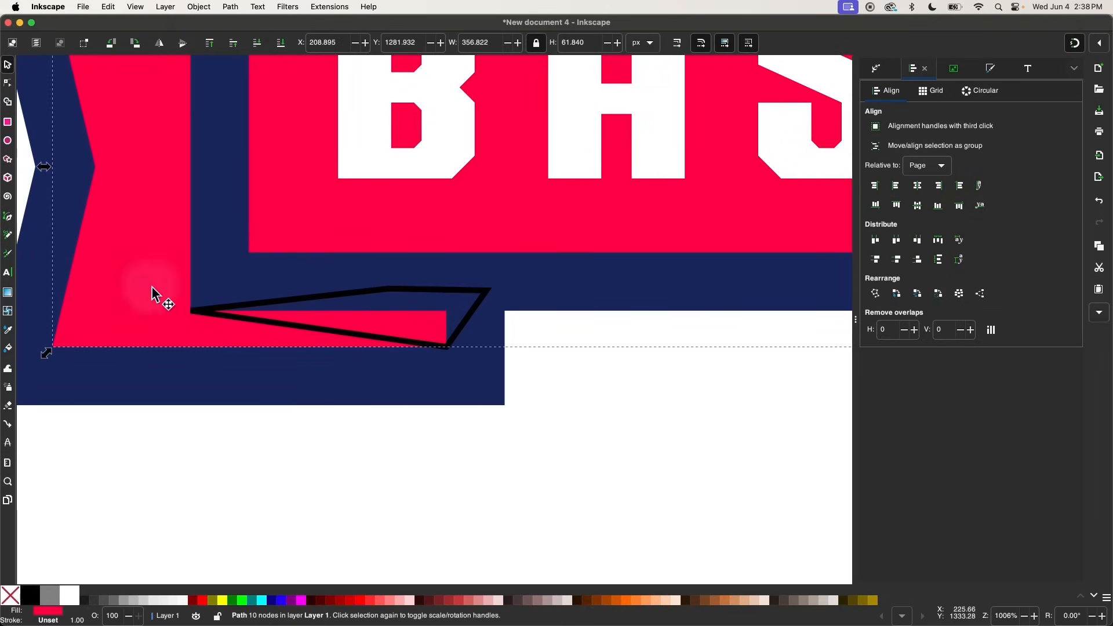
pyautogui.click(230, 12)
pyautogui.click(258, 83)
pyautogui.scroll(-1, 395, 428)
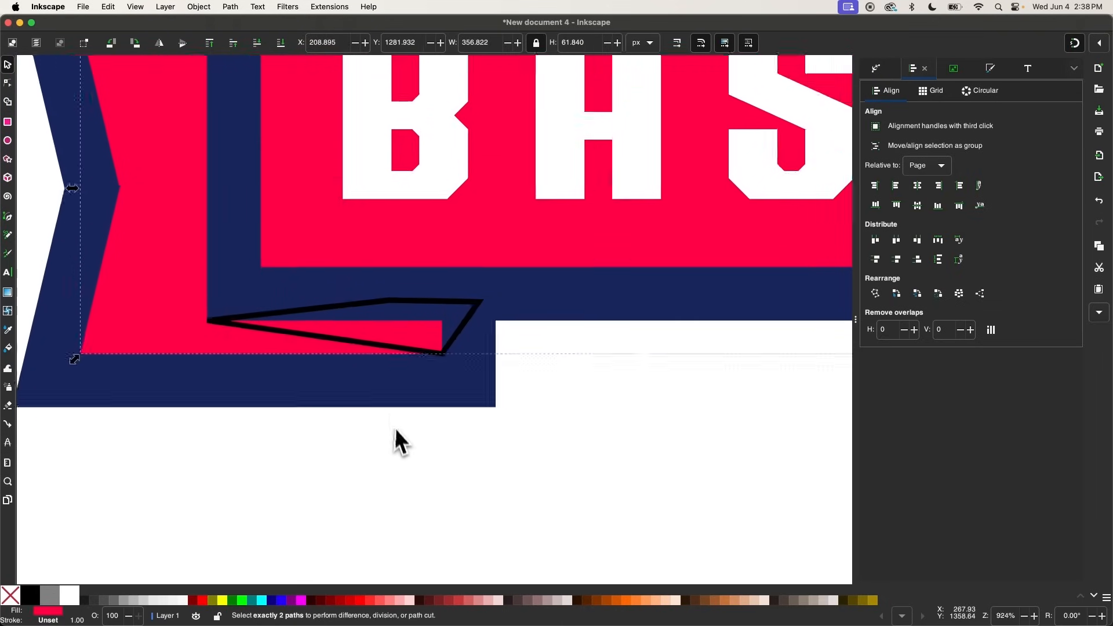
pyautogui.scroll(-1, 396, 434)
pyautogui.scroll(1, 344, 397)
pyautogui.hscroll(1, 370, 374)
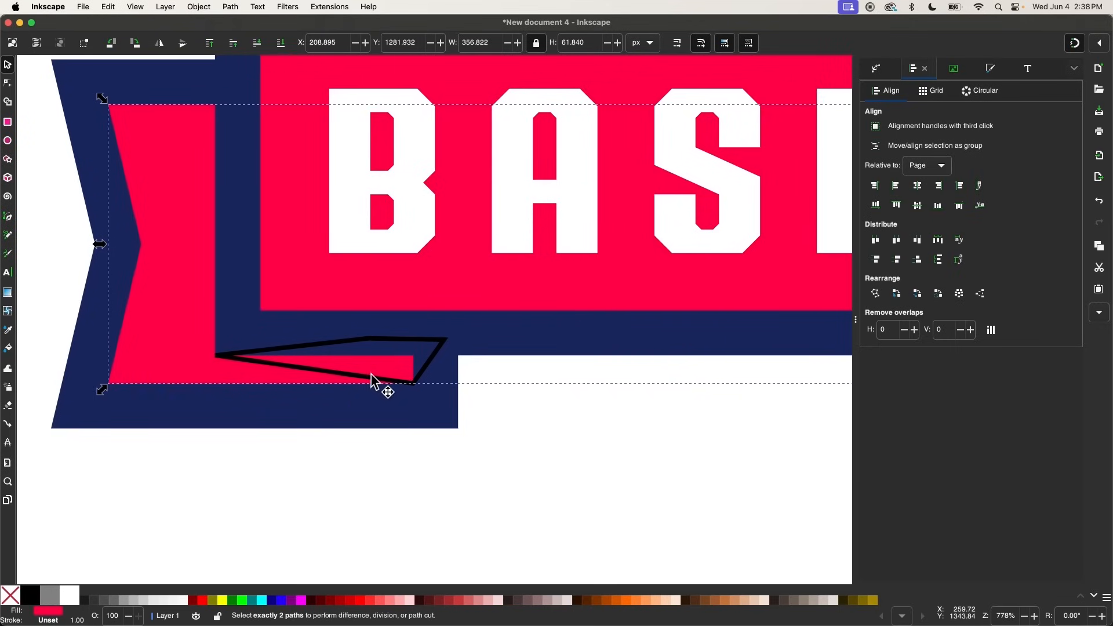
pyautogui.keyDown('shift'); pyautogui.click(365, 340); pyautogui.keyUp('shift')
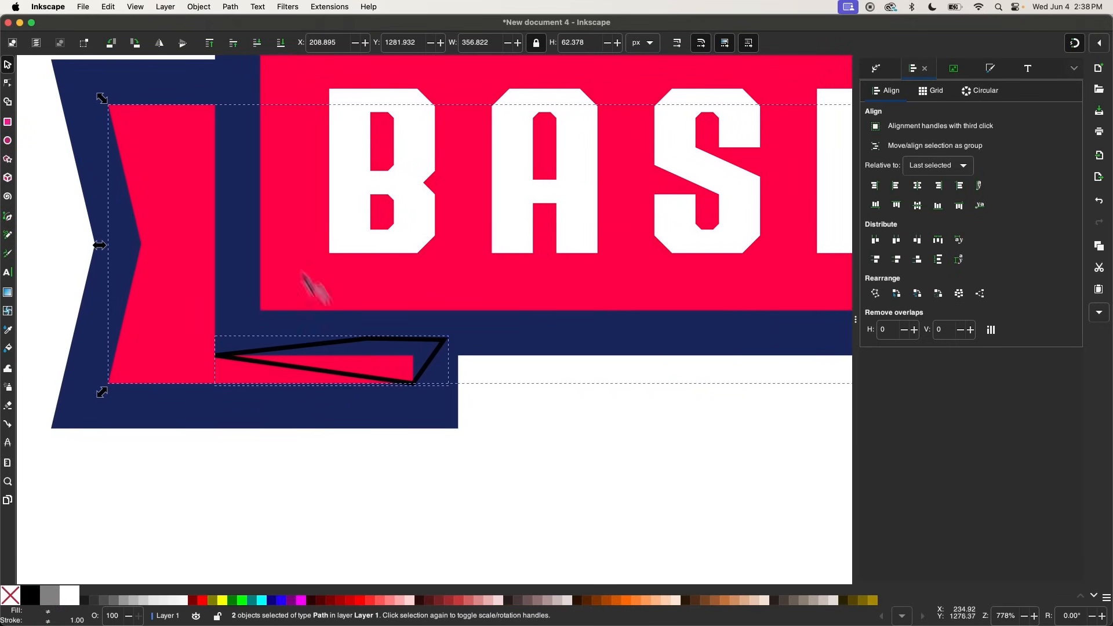
pyautogui.click(239, 14)
pyautogui.click(248, 84)
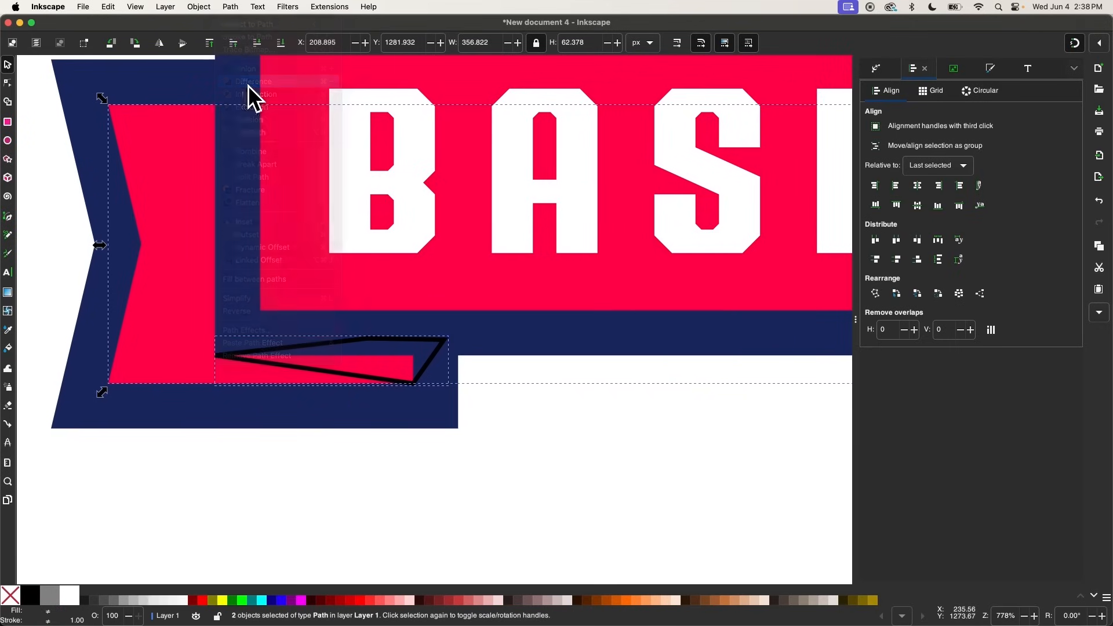
pyautogui.hscroll(6, 470, 316)
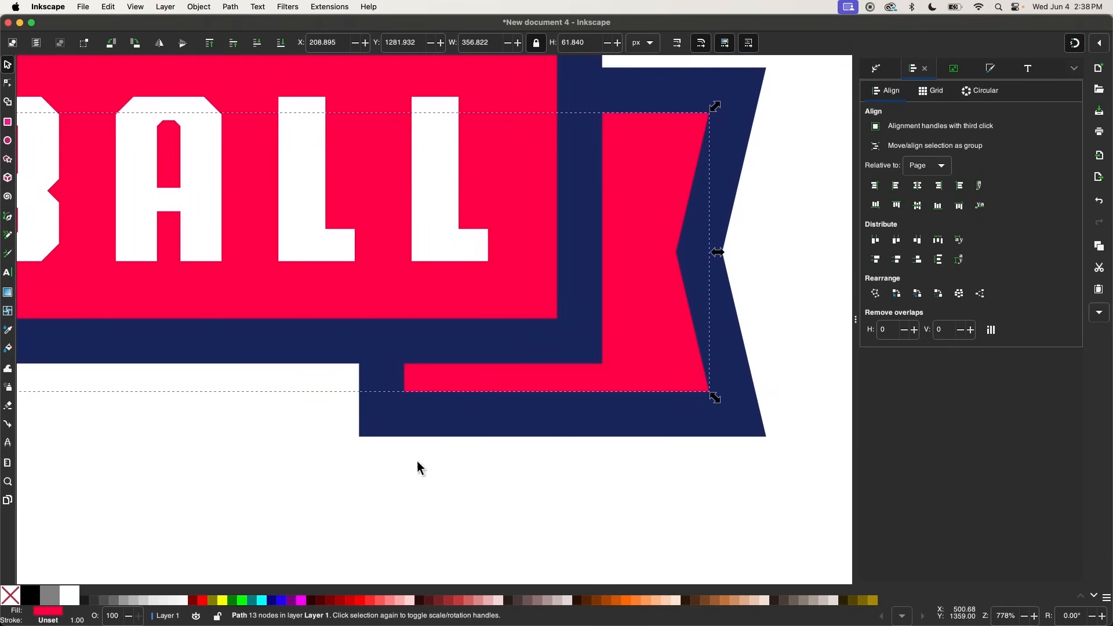
# - Draw a closed four-point path about 55 × 12 px over the right ribbon's thin pink strip, its lower edge cutting diagonally across the strip
pyautogui.click(416, 461)
pyautogui.scroll(1, 416, 461)
pyautogui.hscroll(-1, 416, 461)
pyautogui.press('b')
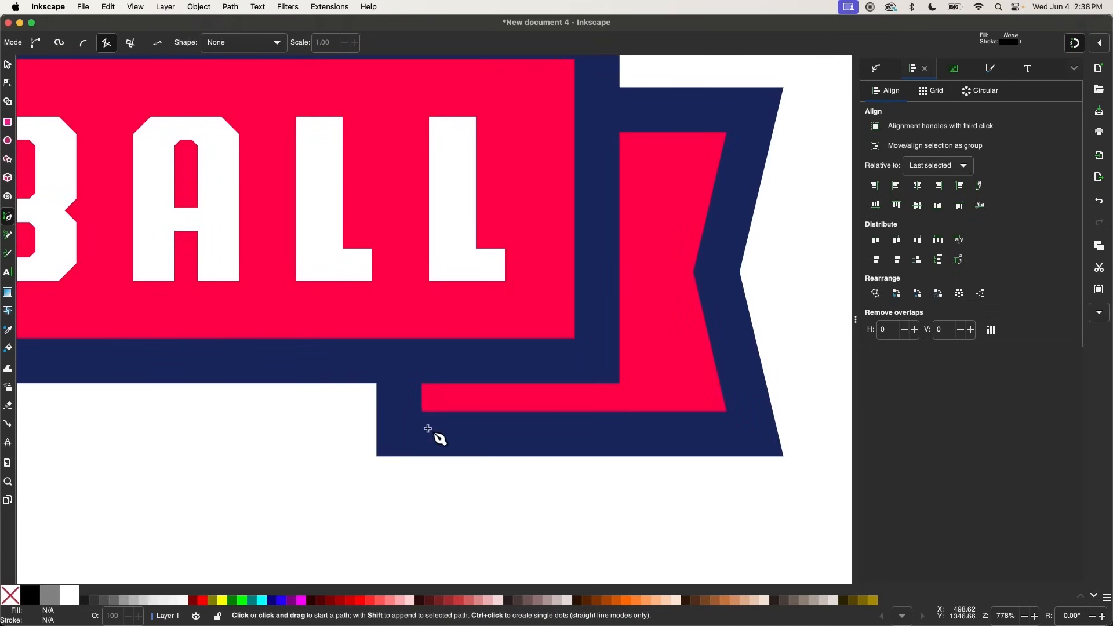
pyautogui.click(421, 412)
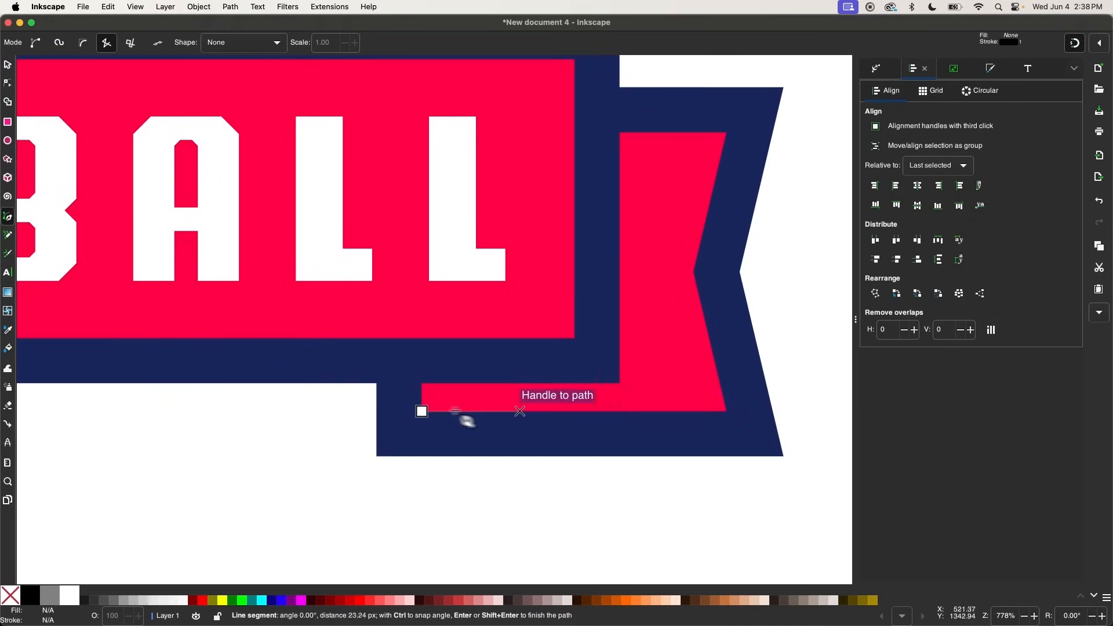
pyautogui.click(619, 383)
pyautogui.click(454, 361)
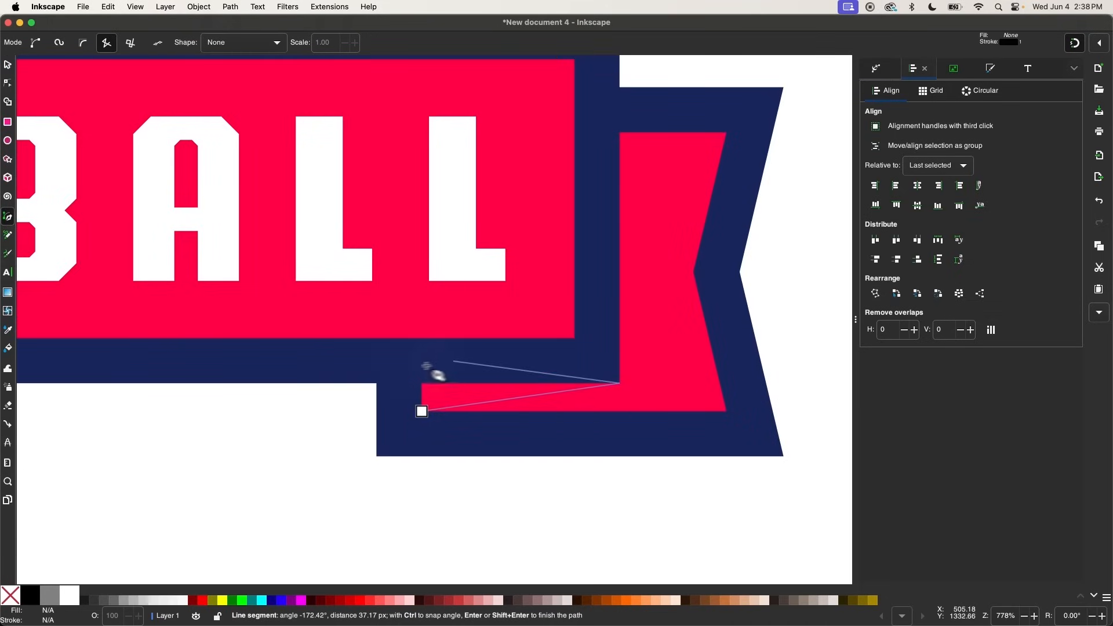
pyautogui.click(377, 367)
pyautogui.click(422, 412)
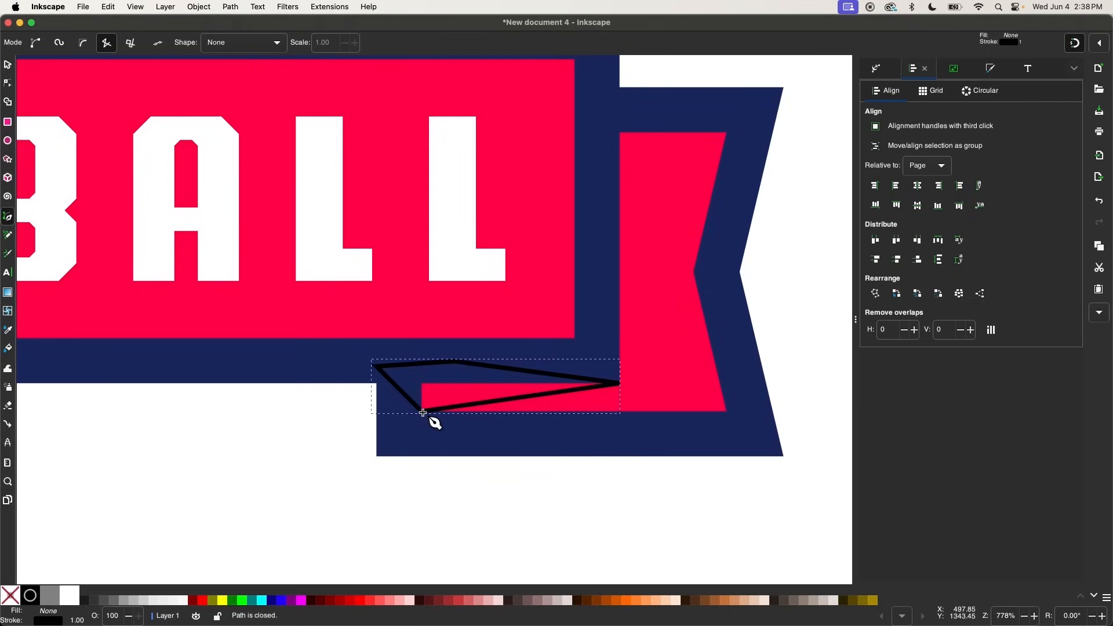
# - Subtract the four-point path from the pink ribbon tails with Difference to give the right fold a tapered edge
pyautogui.hscroll(1, 423, 413)
pyautogui.scroll(1, 423, 412)
pyautogui.press('s')
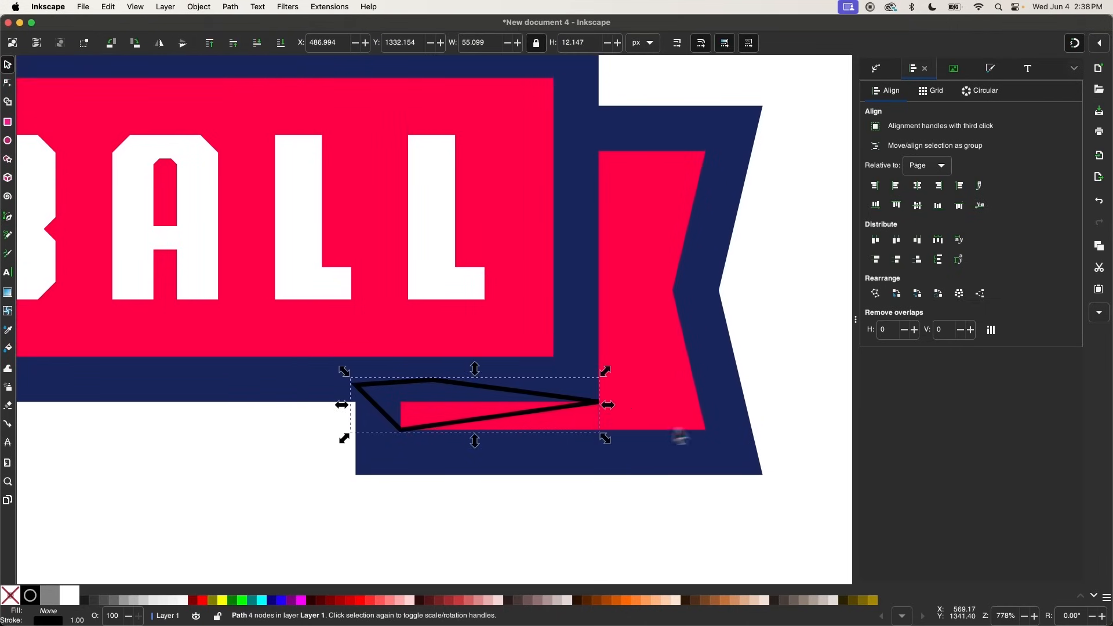
pyautogui.scroll(2, 680, 436)
pyautogui.hscroll(1, 680, 436)
pyautogui.keyDown('shift'); pyautogui.click(633, 350); pyautogui.keyUp('shift')
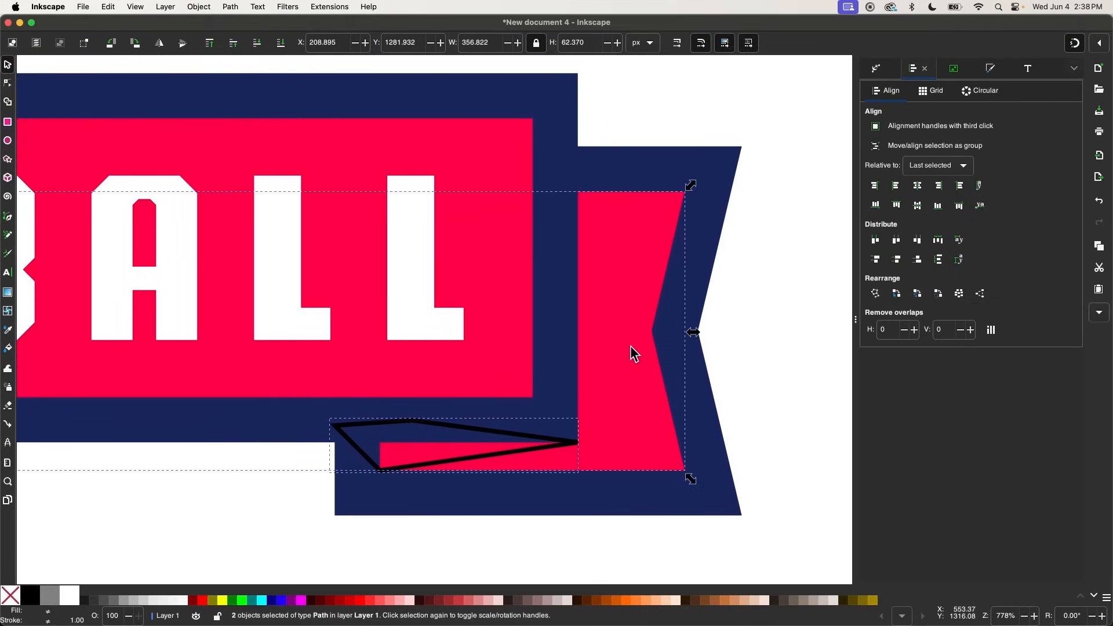
pyautogui.keyDown('shift'); pyautogui.click(632, 331); pyautogui.keyUp('shift')
pyautogui.keyDown('shift'); pyautogui.click(632, 330); pyautogui.keyUp('shift')
pyautogui.click(230, 7)
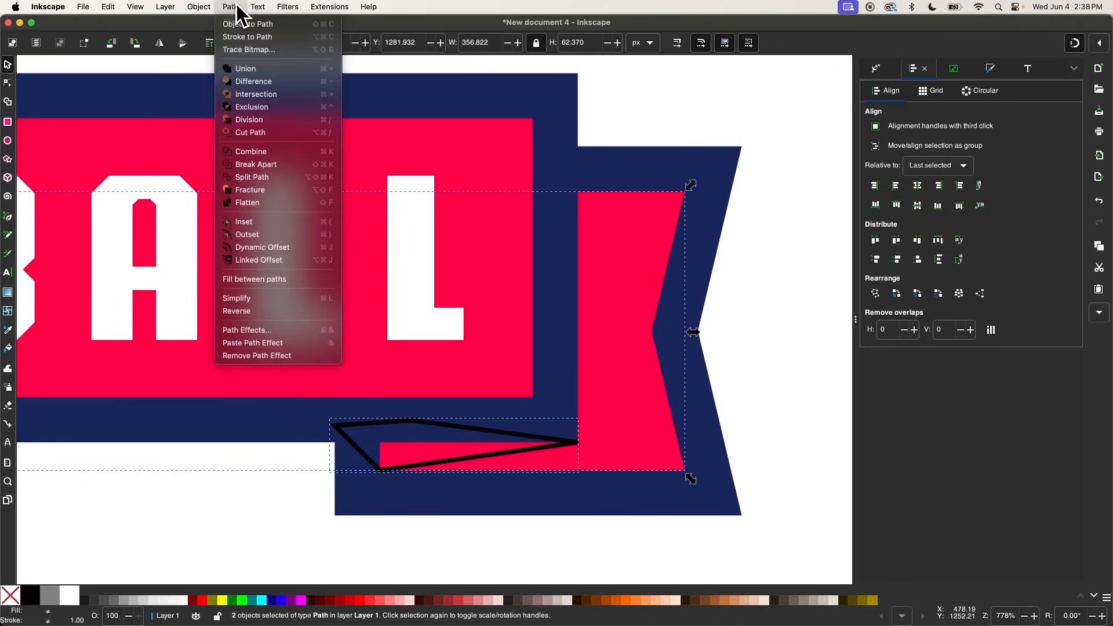
pyautogui.click(254, 85)
pyautogui.scroll(-3, 638, 378)
pyautogui.scroll(-1, 447, 426)
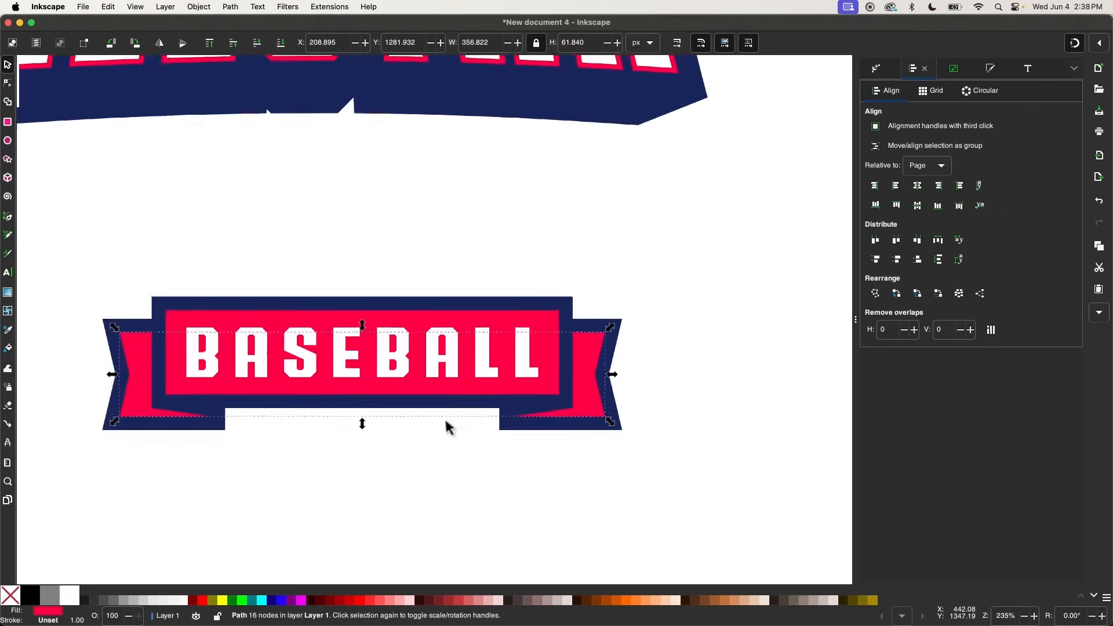
# - Group all the objects that make up the BASEBALL banner
pyautogui.scroll(-1, 446, 422)
pyautogui.hscroll(-5, 400, 447)
pyautogui.click(397, 461)
pyautogui.scroll(-1, 397, 461)
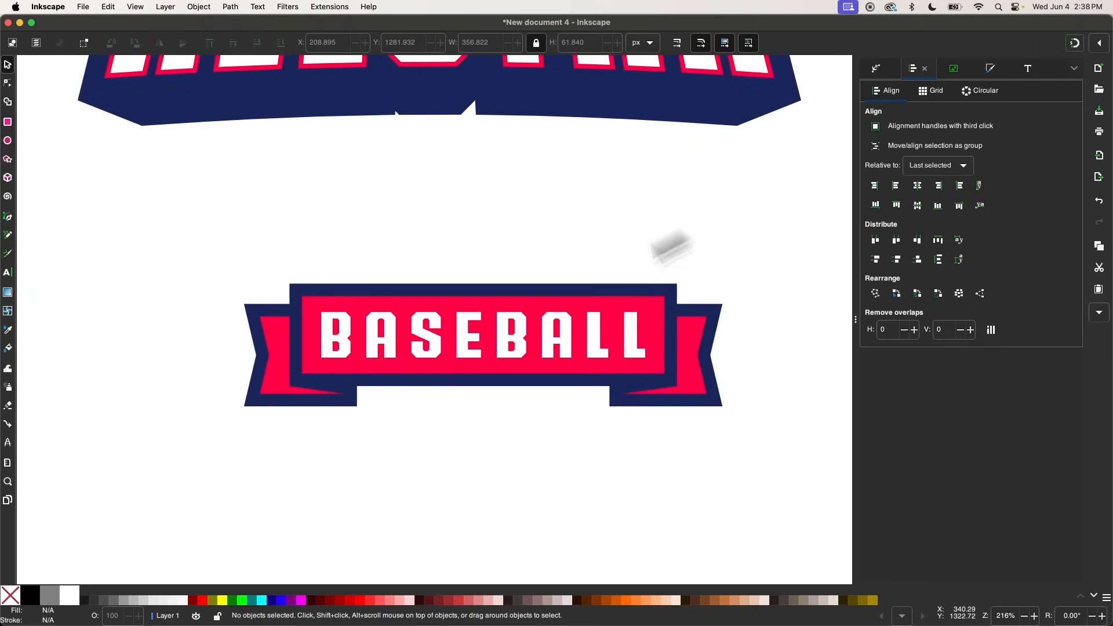
pyautogui.scroll(-2, 432, 383)
pyautogui.moveTo(737, 471); pyautogui.dragTo(174, 238)
pyautogui.hotkey('ctrl', 'g')
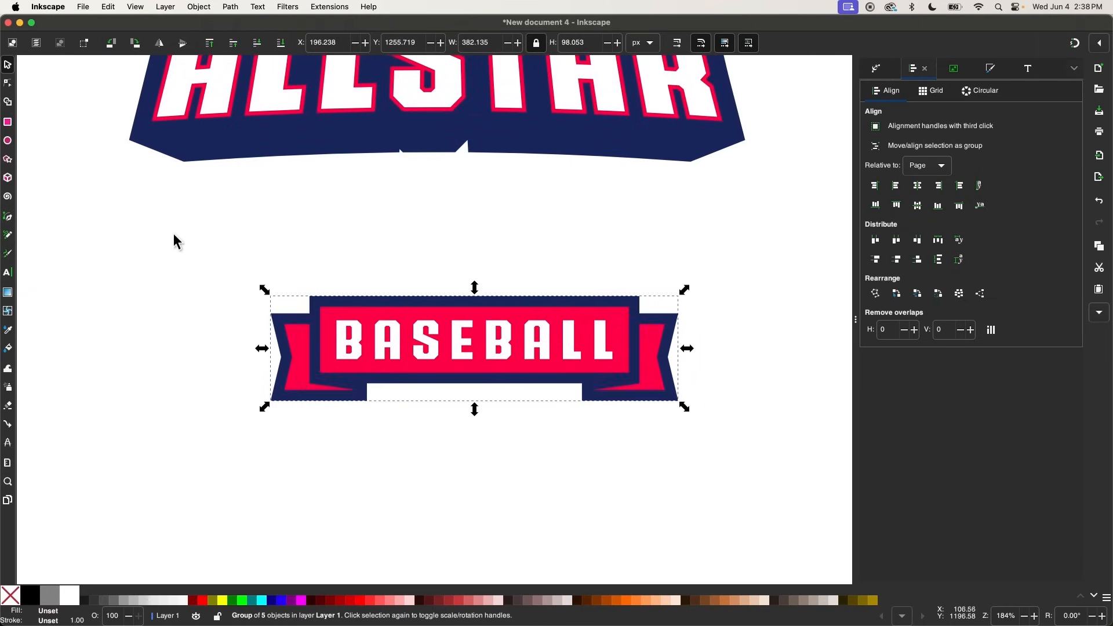
# - Move the BASEBALL banner up to overlap the lower edge of the ALLSTAR design and center it horizontally on that design
pyautogui.scroll(5, 368, 259)
pyautogui.moveTo(530, 468); pyautogui.dragTo(493, 299)
pyautogui.scroll(3, 492, 299)
pyautogui.hscroll(1, 490, 291)
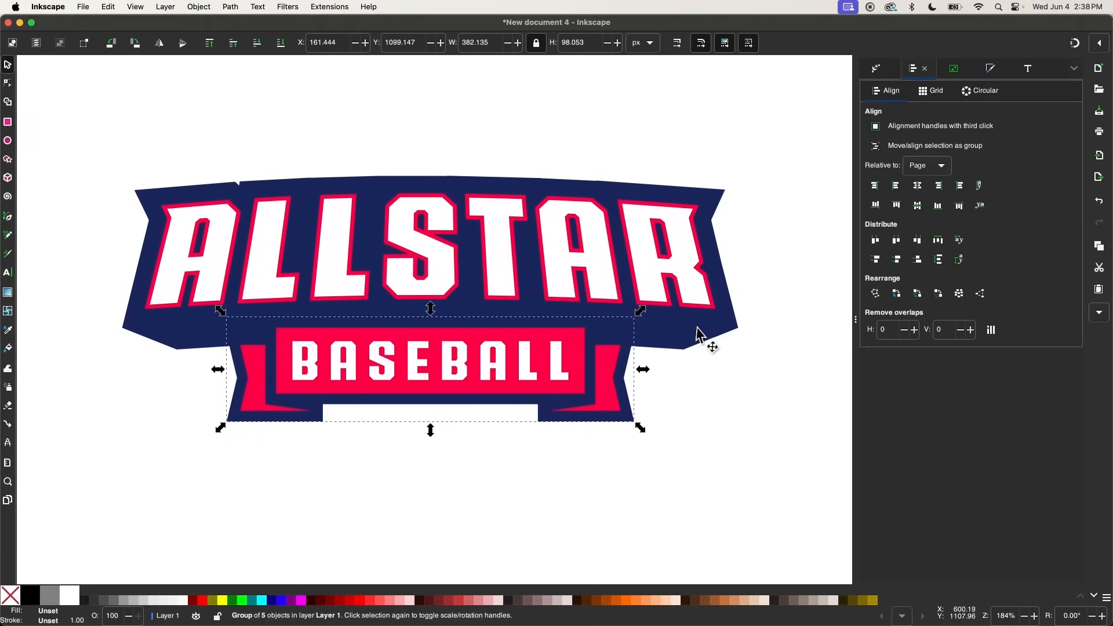
pyautogui.keyDown('shift'); pyautogui.click(698, 327); pyautogui.keyUp('shift')
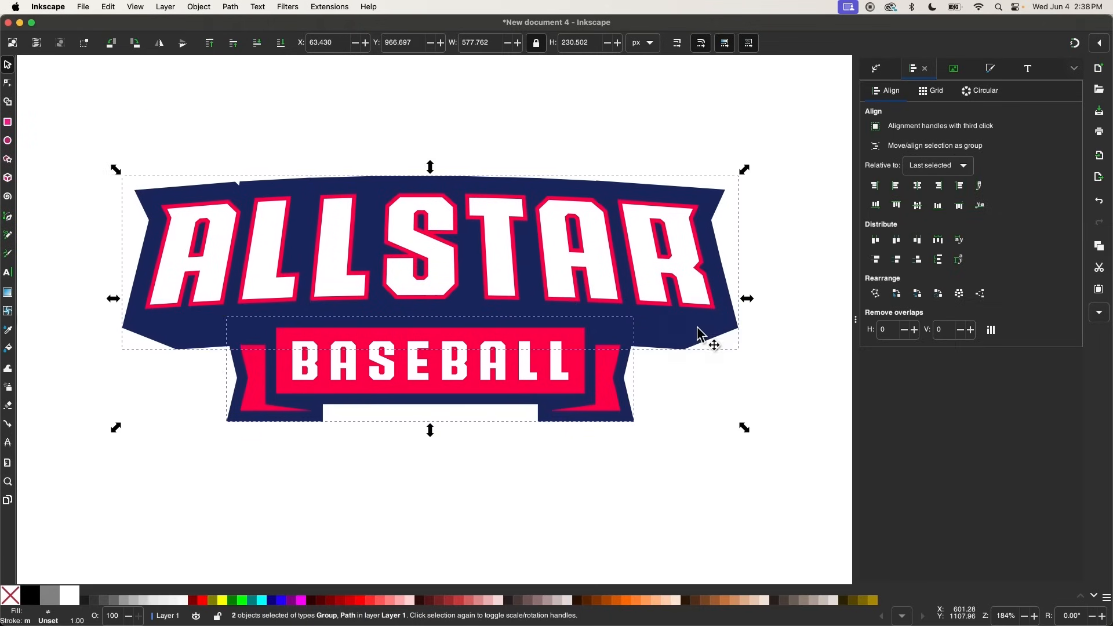
pyautogui.click(269, 489)
# - Apply the Envelope Deformation path effect to the BASEBALL banner group with the left and right paths disabled
pyautogui.click(426, 336)
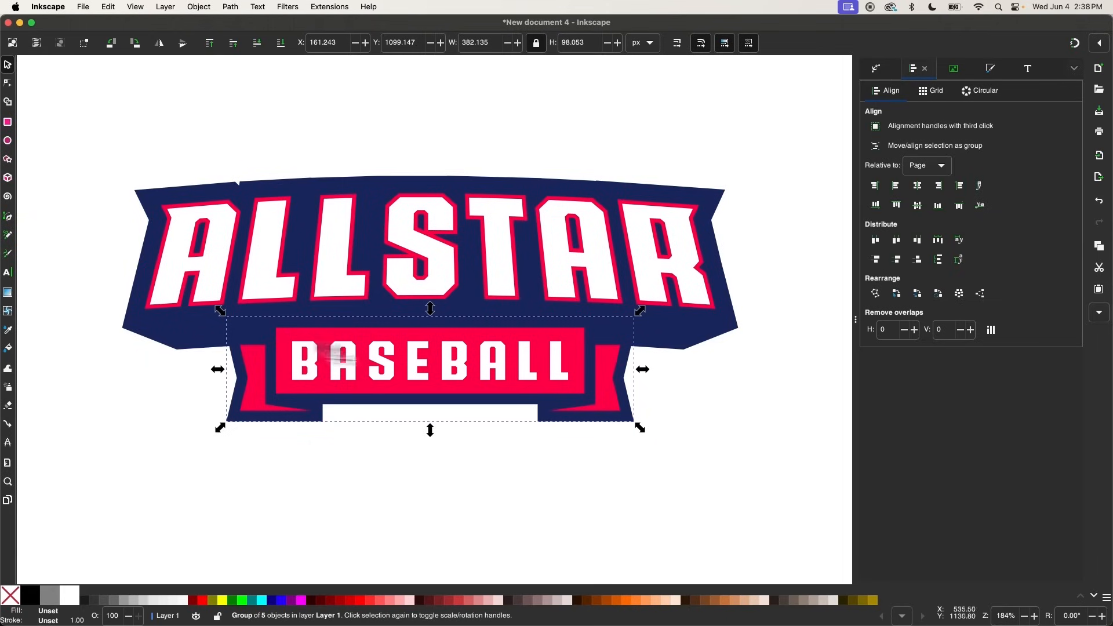
pyautogui.hscroll(2, 479, 301)
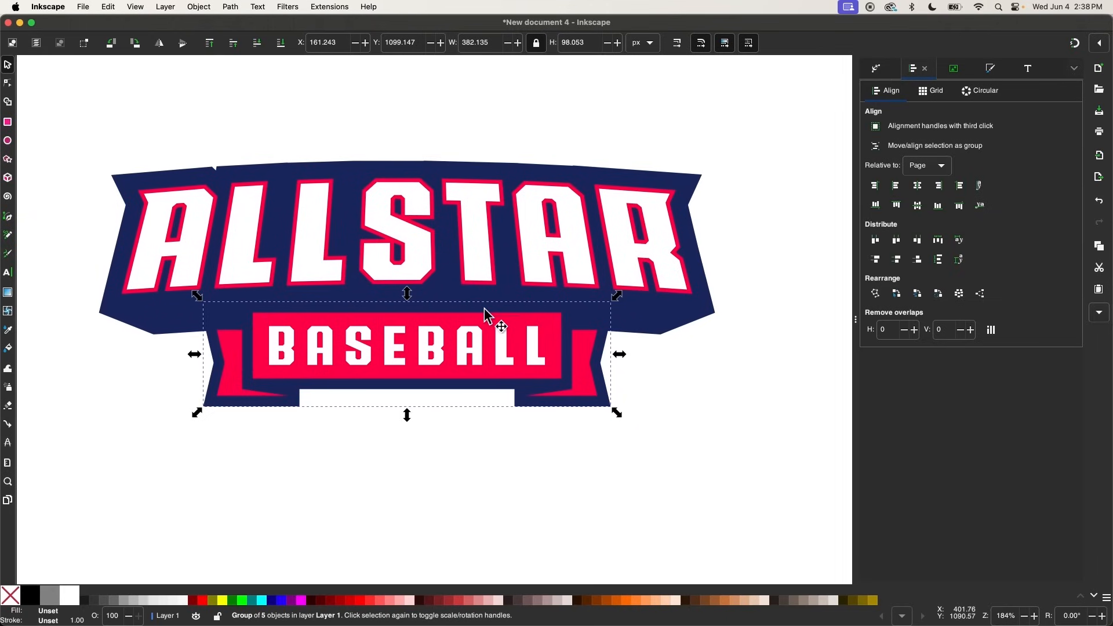
pyautogui.click(882, 72)
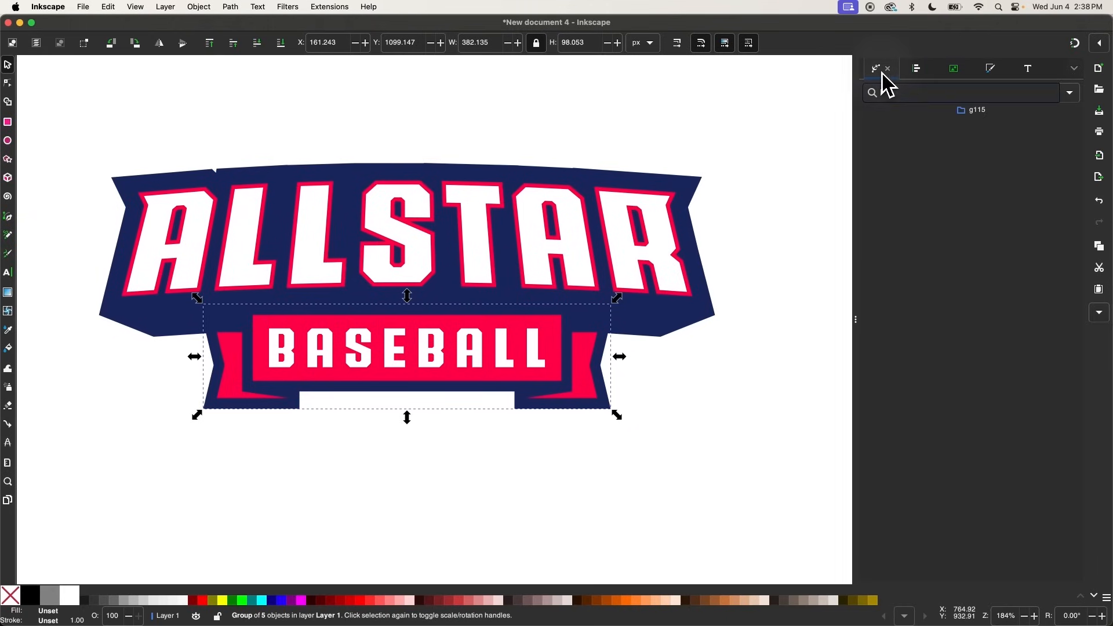
pyautogui.click(914, 100)
pyautogui.write('env')
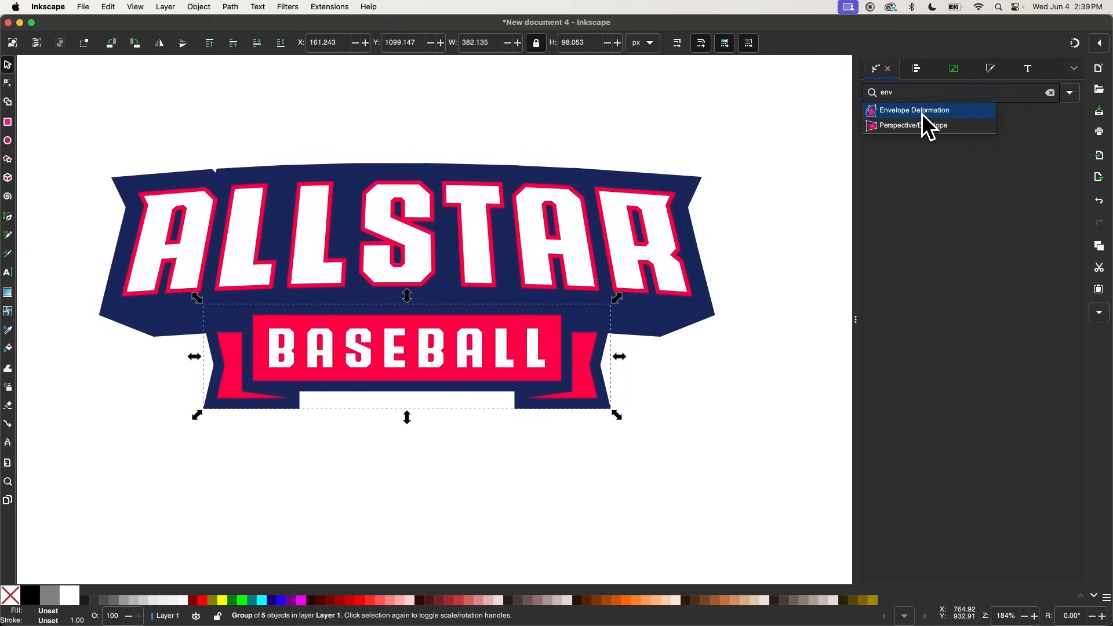
pyautogui.click(922, 113)
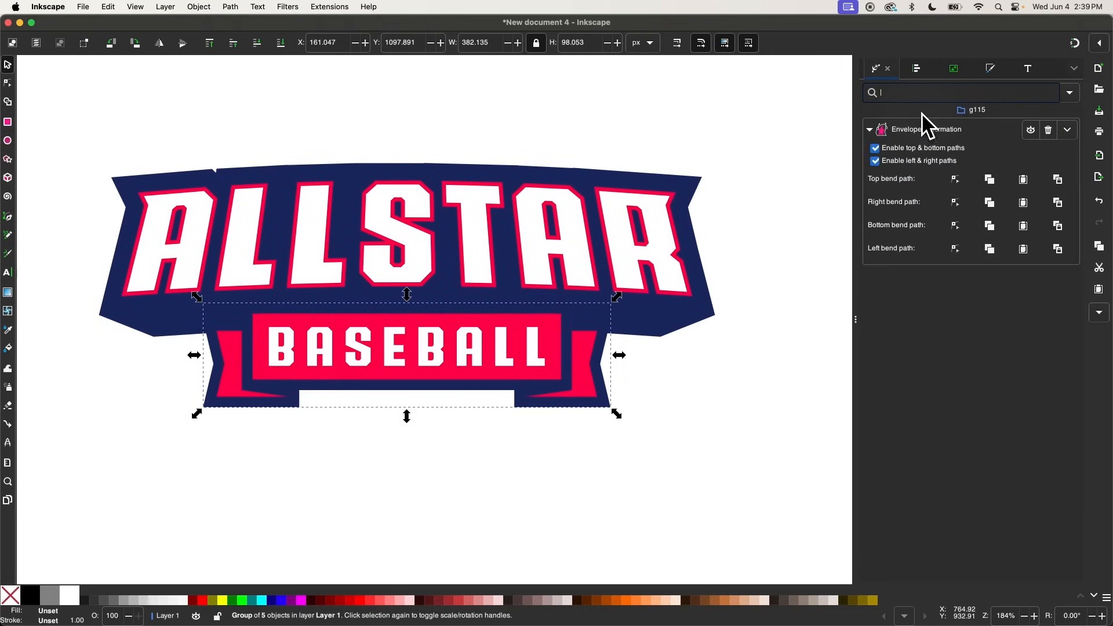
pyautogui.click(876, 162)
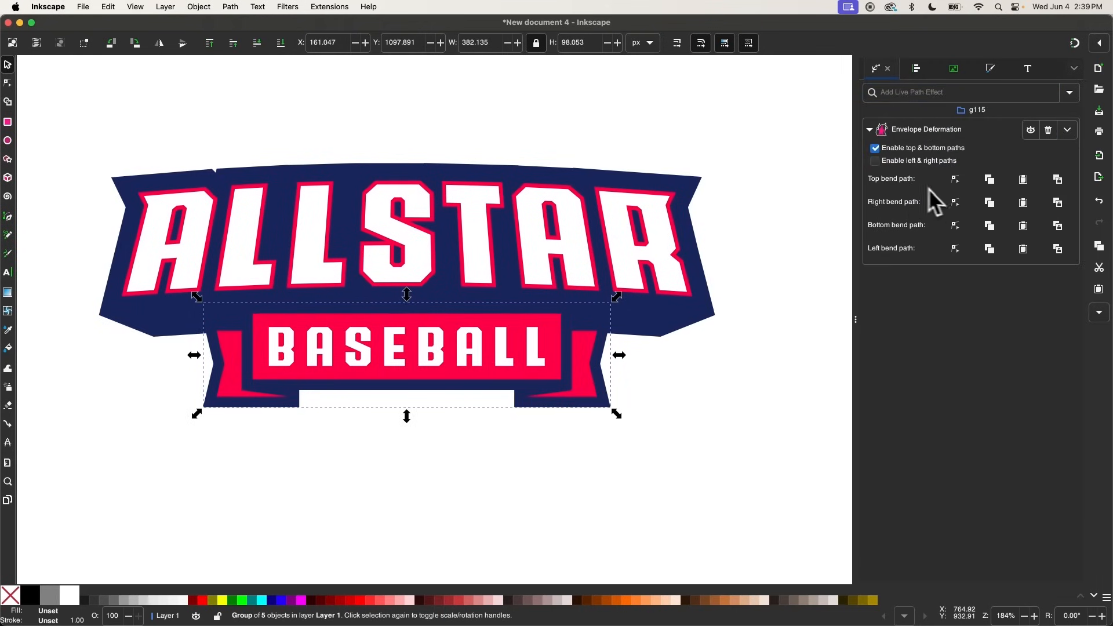
# - Bend the envelope's top and bottom paths slightly upward in the middle to arch the banner
pyautogui.click(957, 183)
pyautogui.scroll(2, 360, 422)
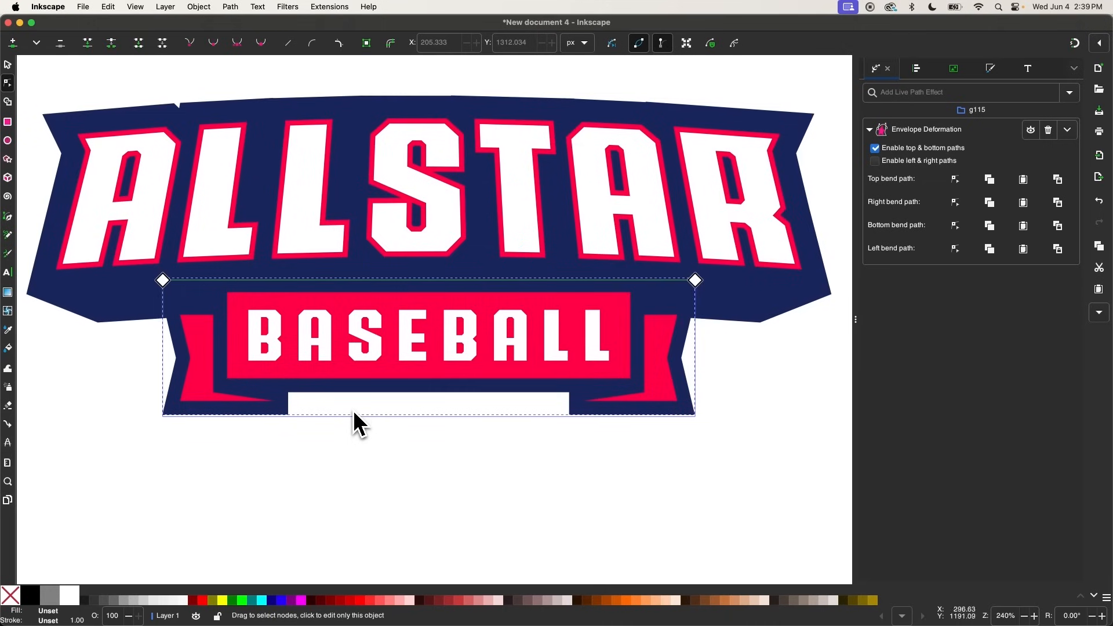
pyautogui.moveTo(439, 281); pyautogui.dragTo(438, 274)
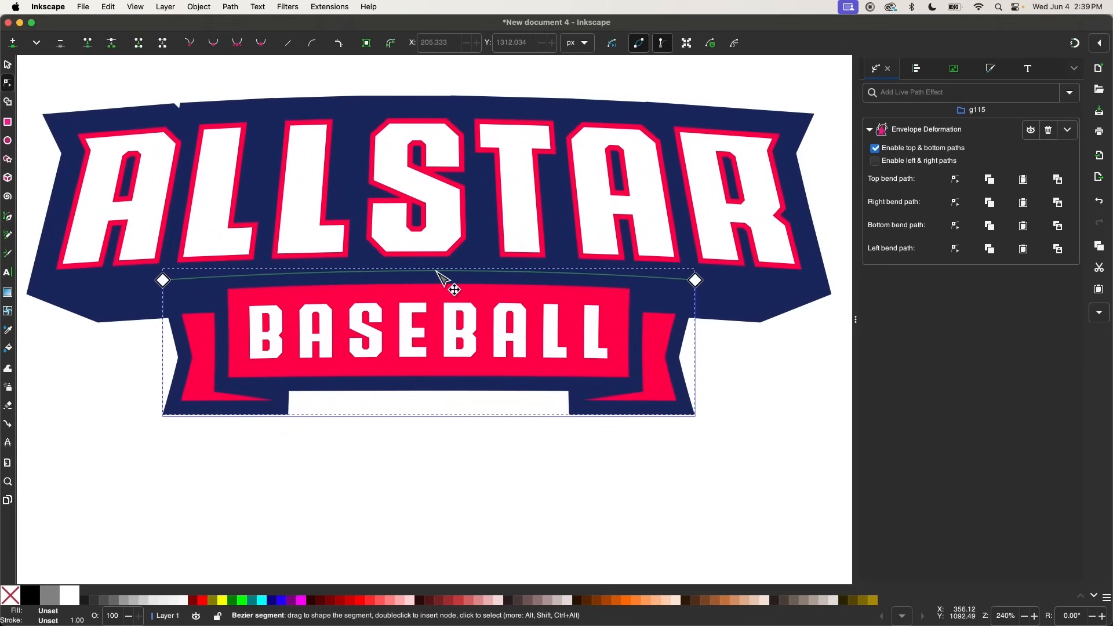
pyautogui.click(960, 230)
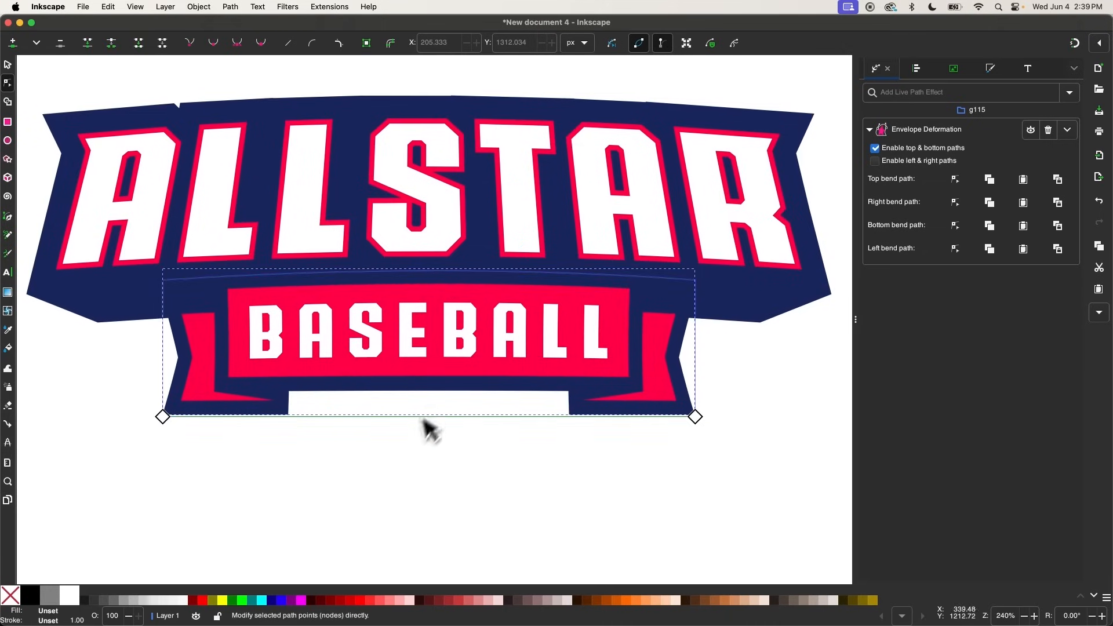
pyautogui.moveTo(430, 419); pyautogui.dragTo(428, 409)
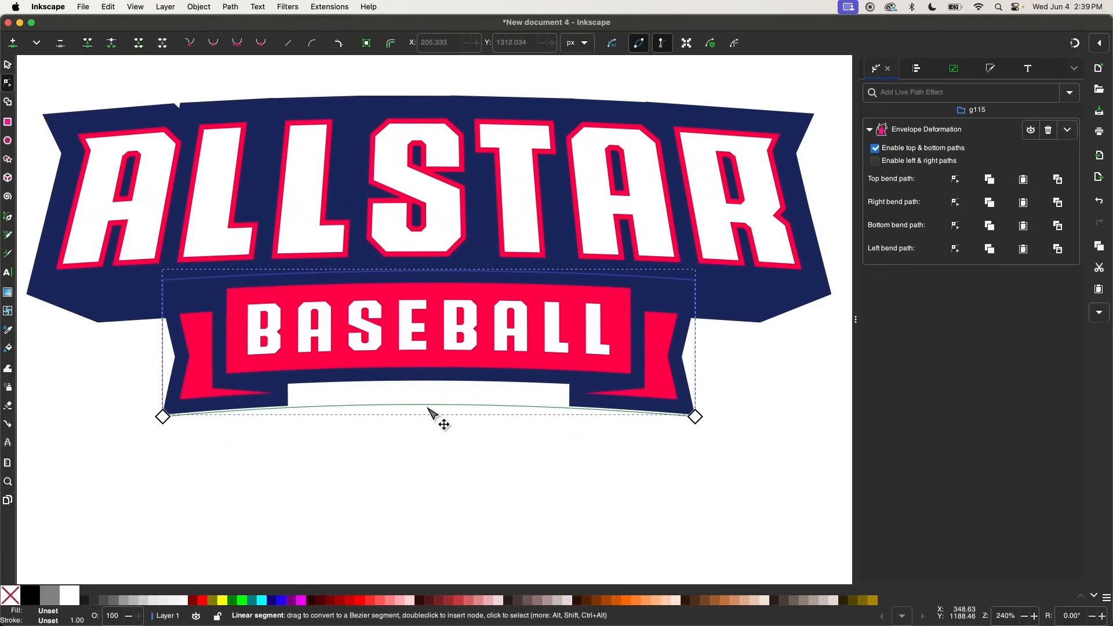
# - Fine-tune the curve of the top bend path and convert the deformed banner with Object to Path
pyautogui.click(962, 180)
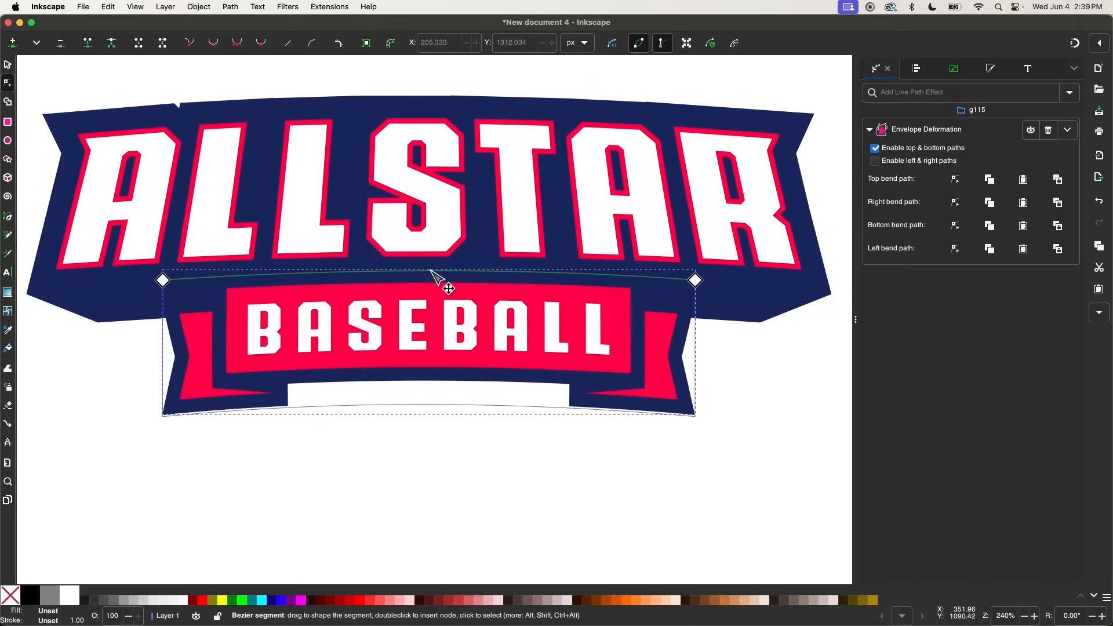
pyautogui.moveTo(430, 269); pyautogui.dragTo(430, 270)
pyautogui.scroll(-1, 456, 298)
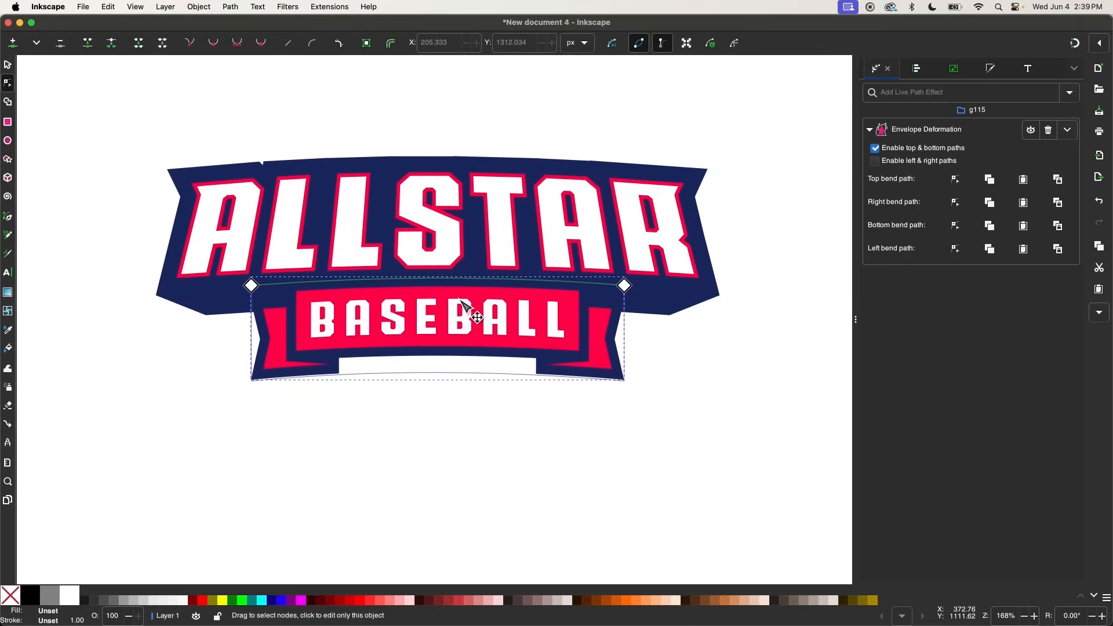
pyautogui.click(231, 6)
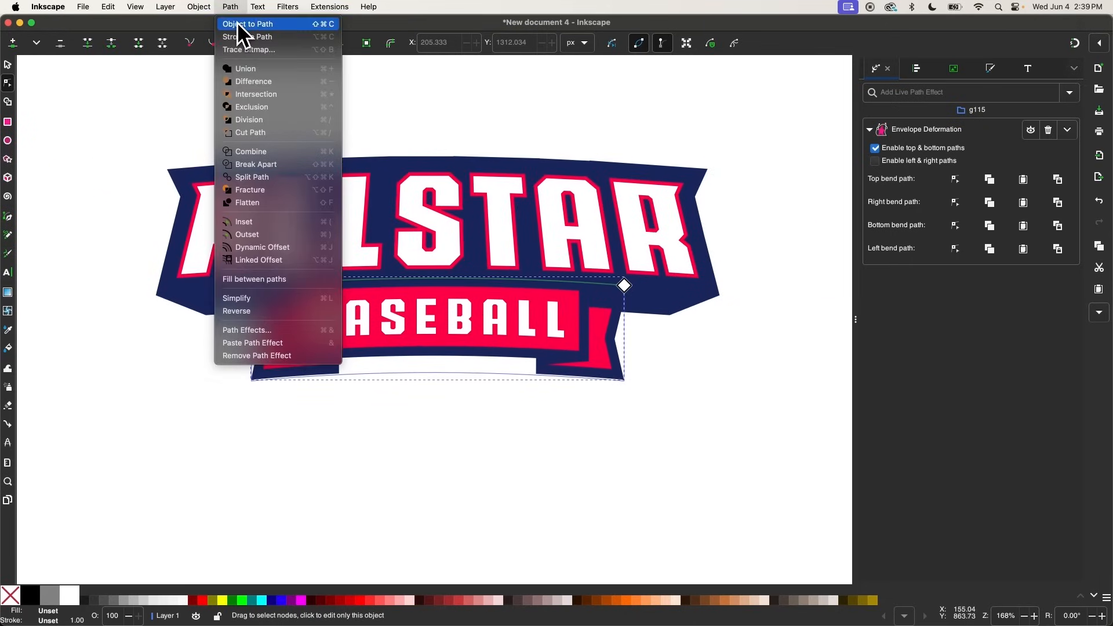
pyautogui.click(238, 22)
# - Apply the Perspective/Envelope effect with vertical mirroring and flare the banner's bottom corners outward to X 177.00 and 597.01, Y 1351.61
pyautogui.scroll(1, 510, 268)
pyautogui.scroll(1, 509, 268)
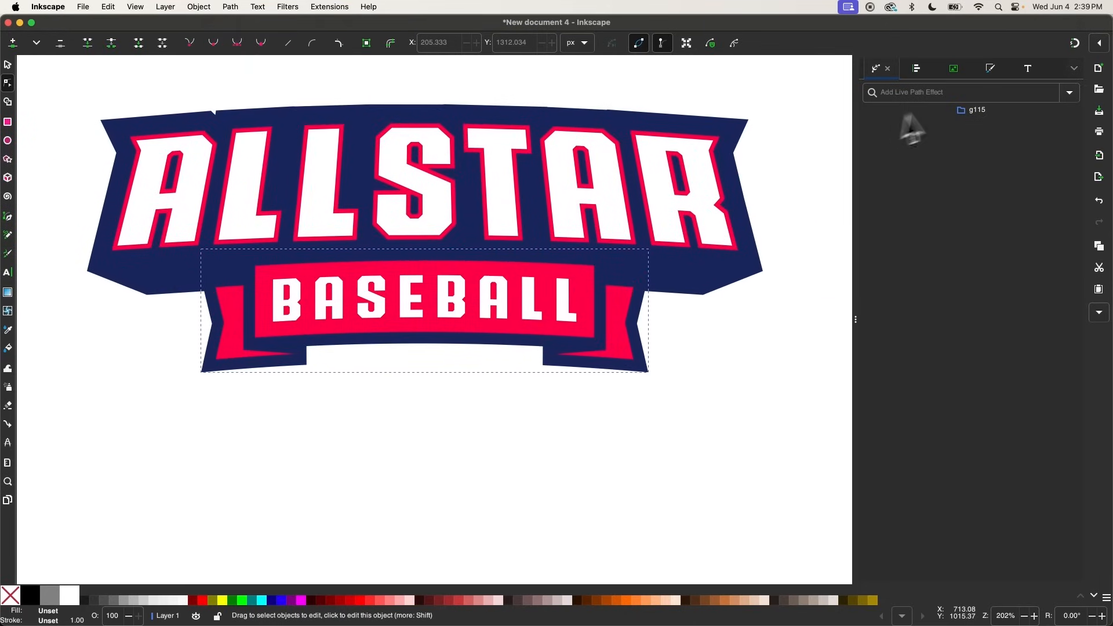
pyautogui.click(951, 93)
pyautogui.write('persp')
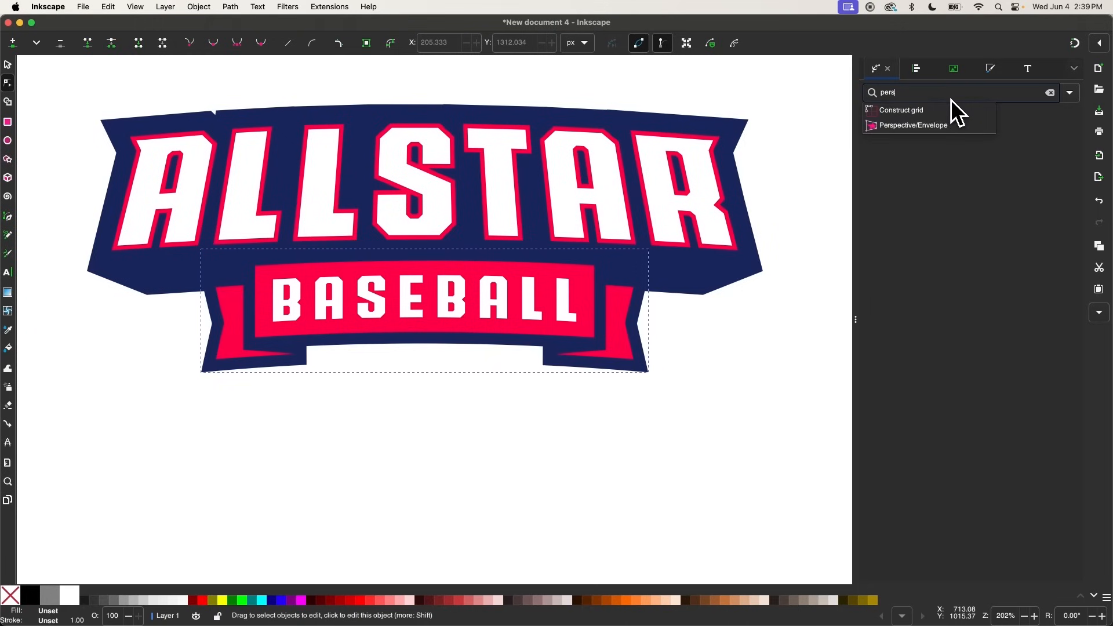
pyautogui.click(938, 127)
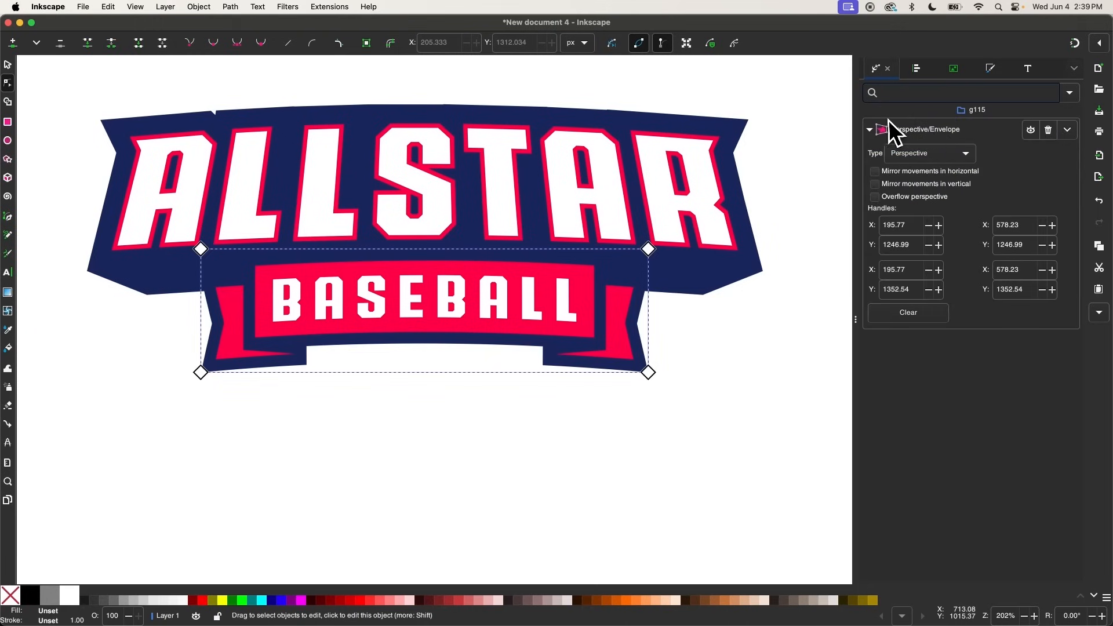
pyautogui.click(891, 97)
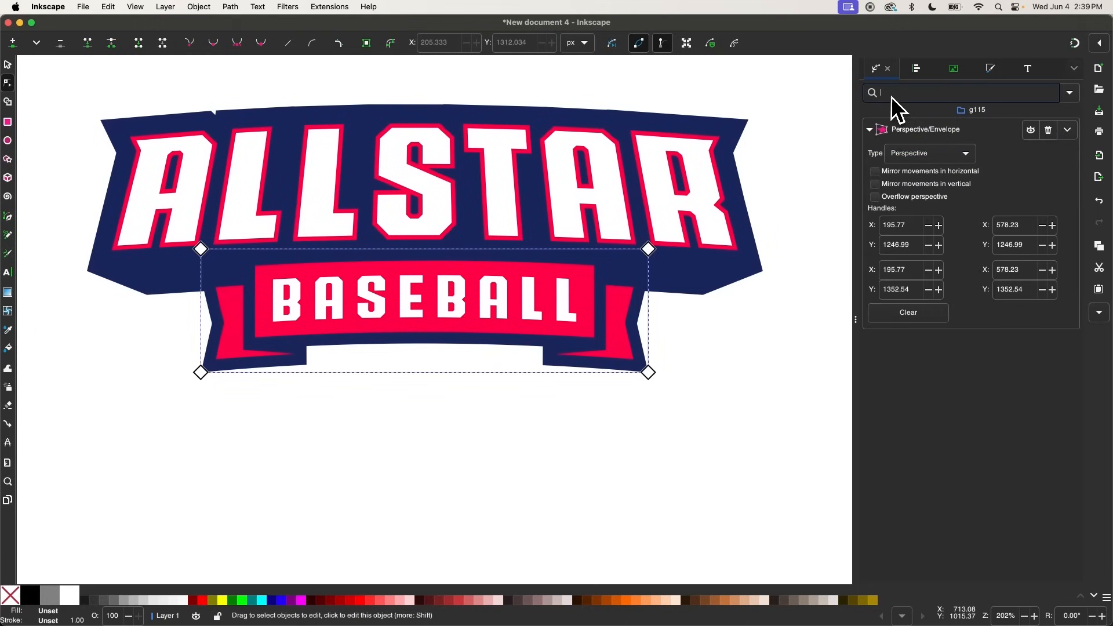
pyautogui.click(875, 185)
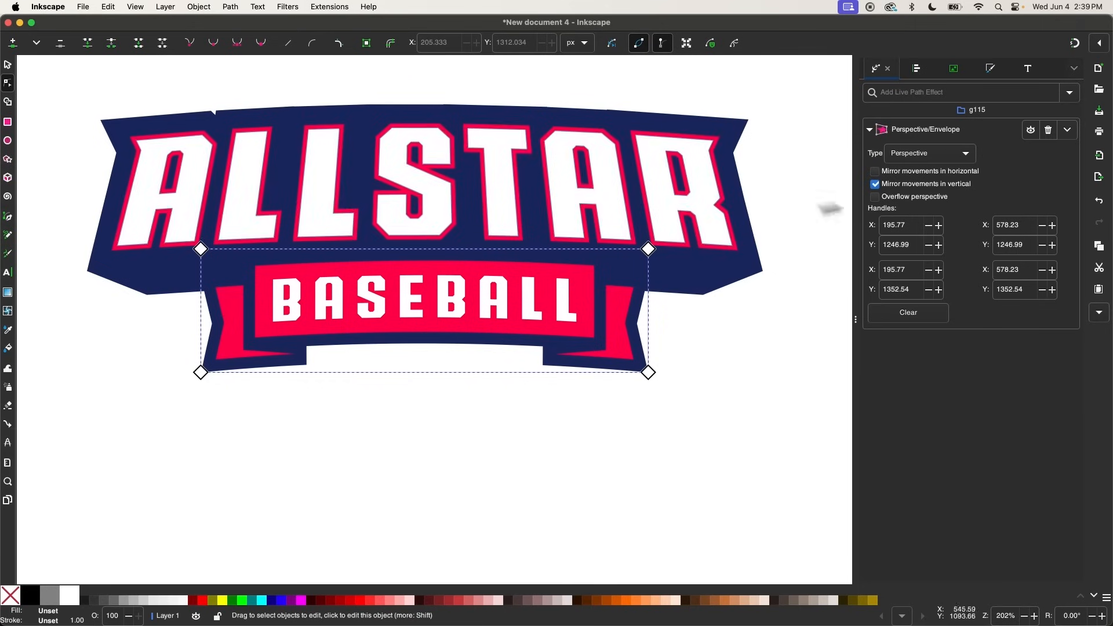
pyautogui.moveTo(649, 373); pyautogui.dragTo(675, 372)
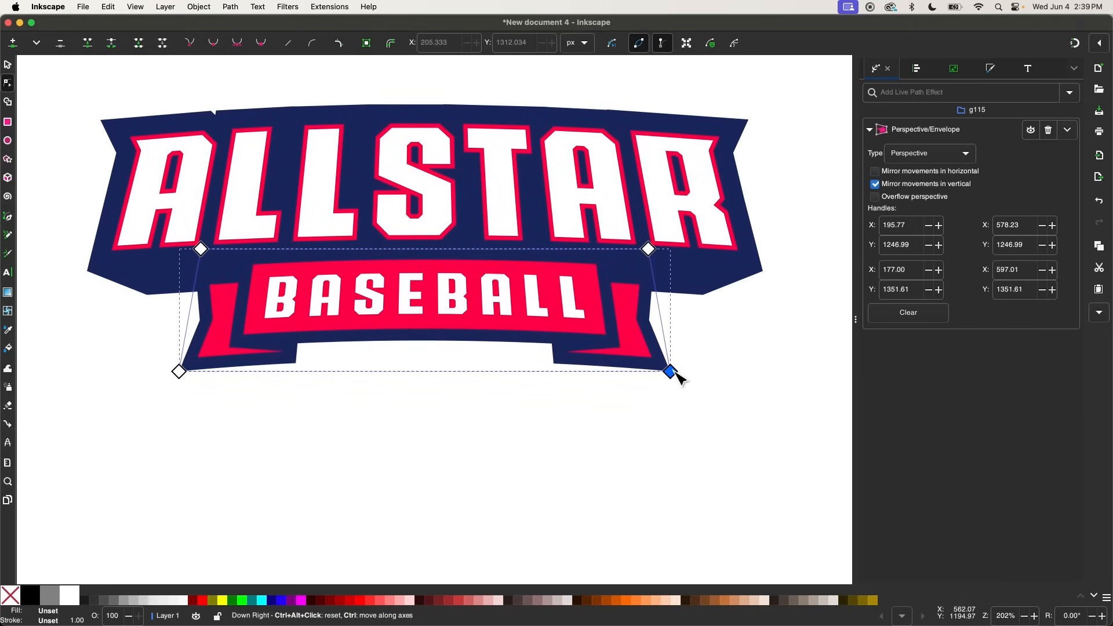
# - Nudge the banner slightly upward to Y 1087.848 px and convert the perspective-distorted group with Object to Path
pyautogui.click(8, 65)
pyautogui.scroll(-2, 643, 351)
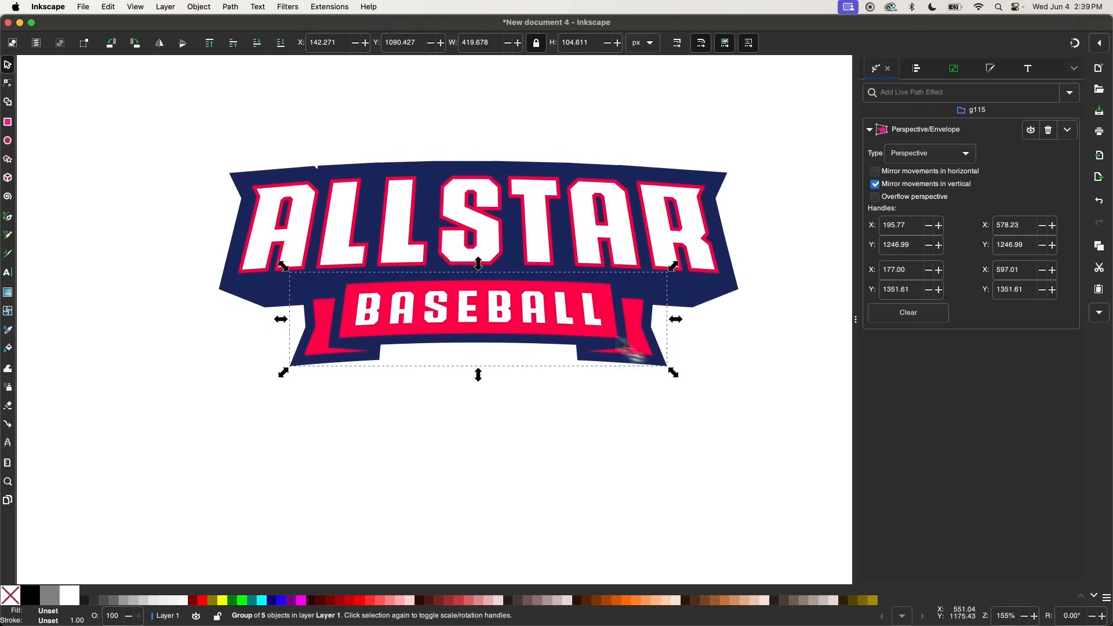
pyautogui.moveTo(519, 313); pyautogui.dragTo(521, 315)
pyautogui.scroll(2, 521, 314)
pyautogui.hscroll(1, 521, 314)
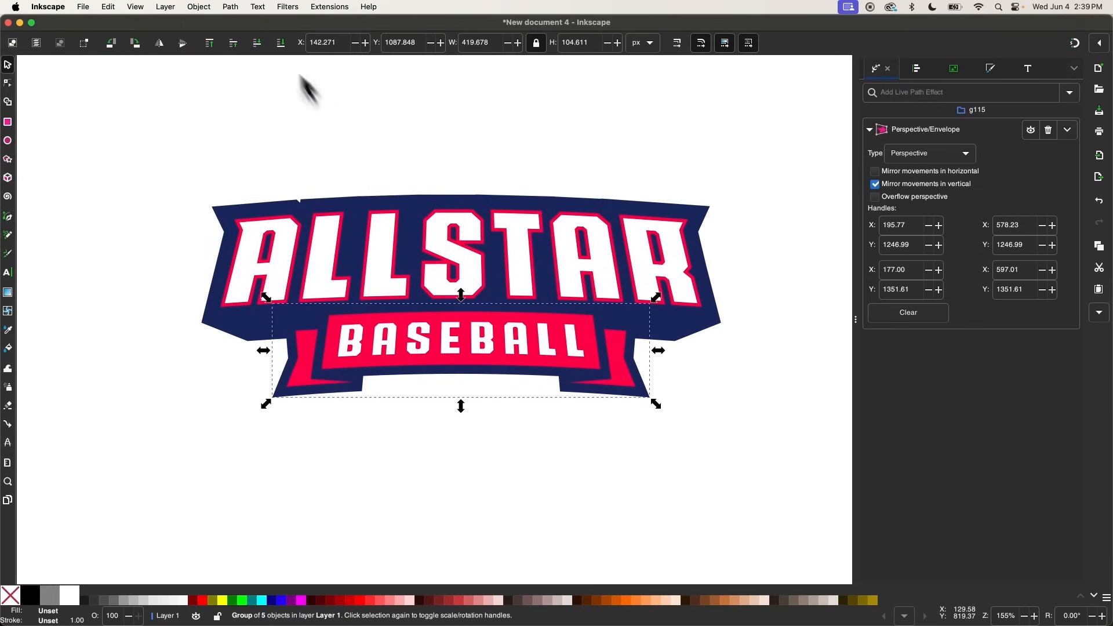
pyautogui.click(241, 8)
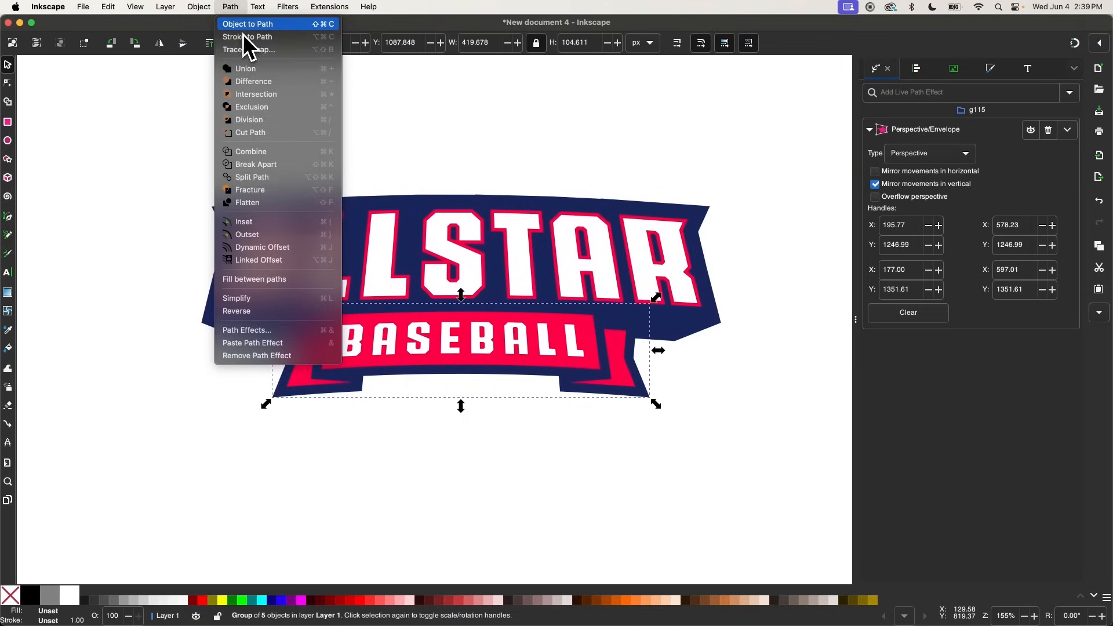
pyautogui.click(246, 25)
pyautogui.scroll(-3, 551, 368)
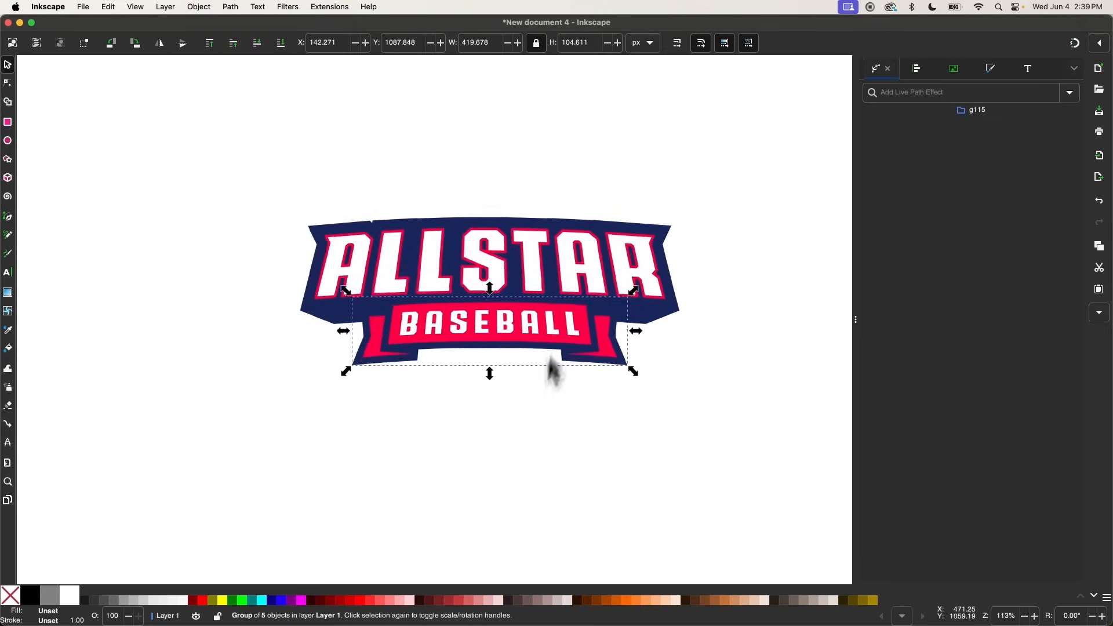
# - Draw an upright six-cornered polygon about 231 px wide and 267 px high in the empty area below the logo
pyautogui.click(524, 445)
pyautogui.scroll(3, 486, 336)
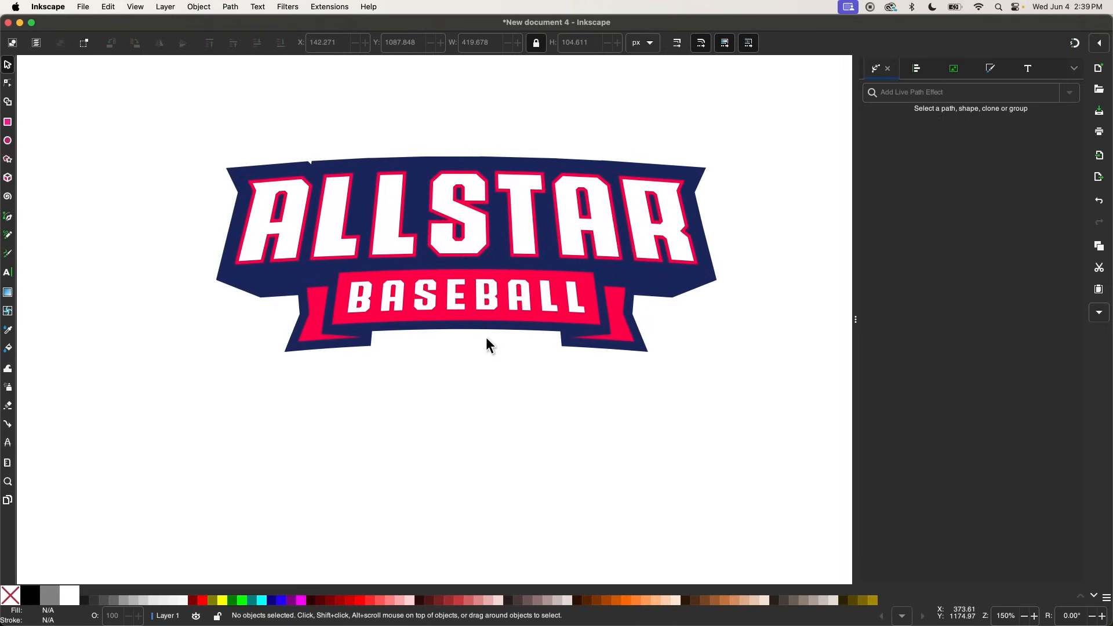
pyautogui.scroll(2, 486, 336)
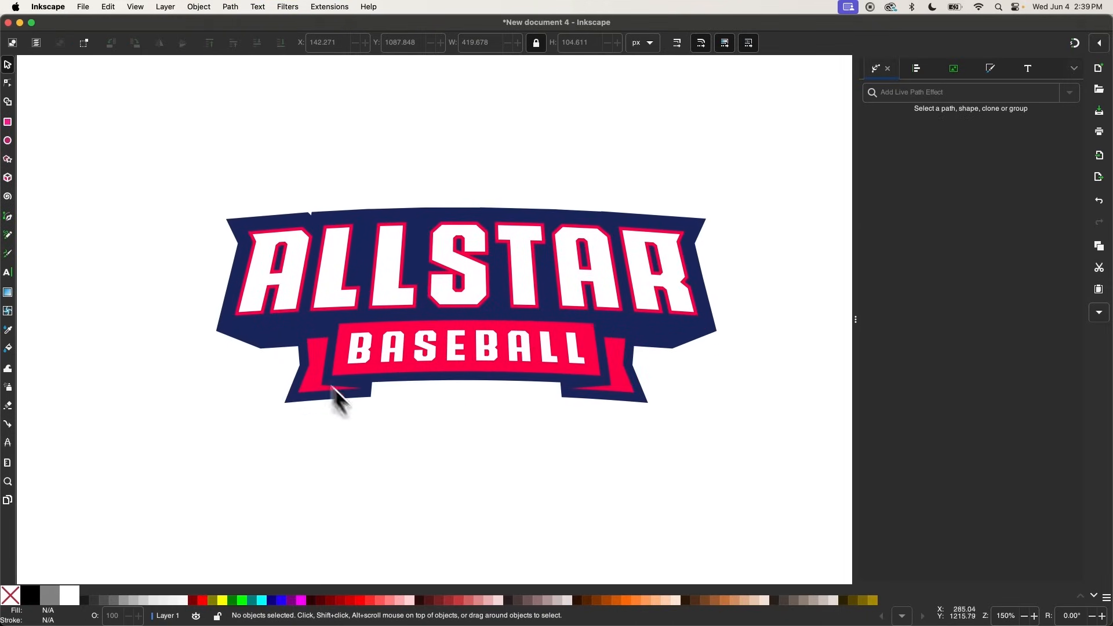
pyautogui.scroll(-10, 500, 218)
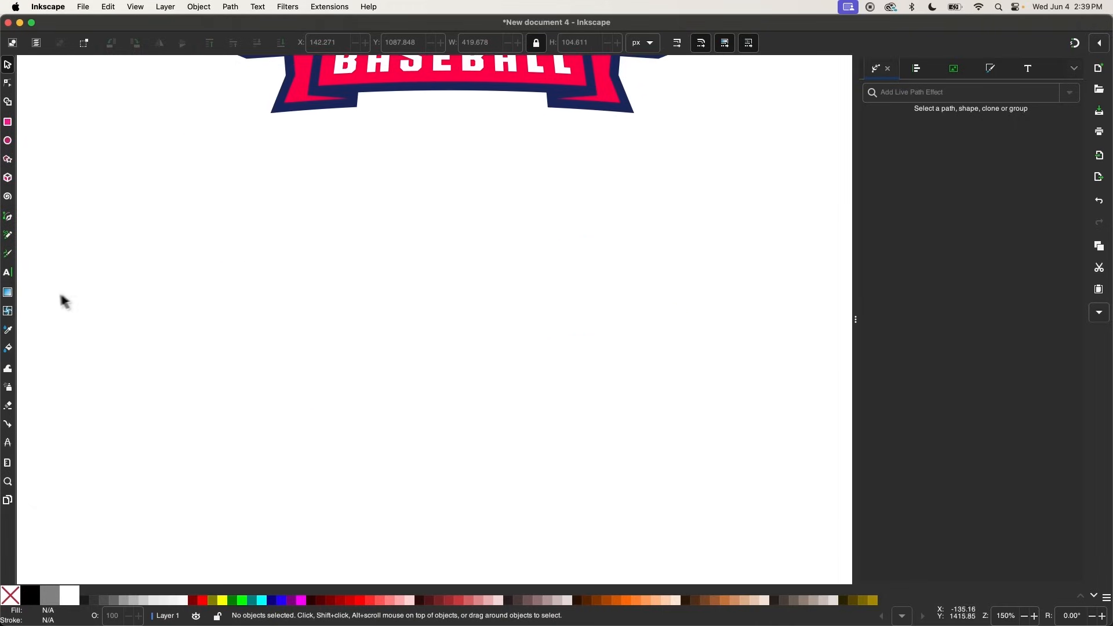
pyautogui.click(8, 160)
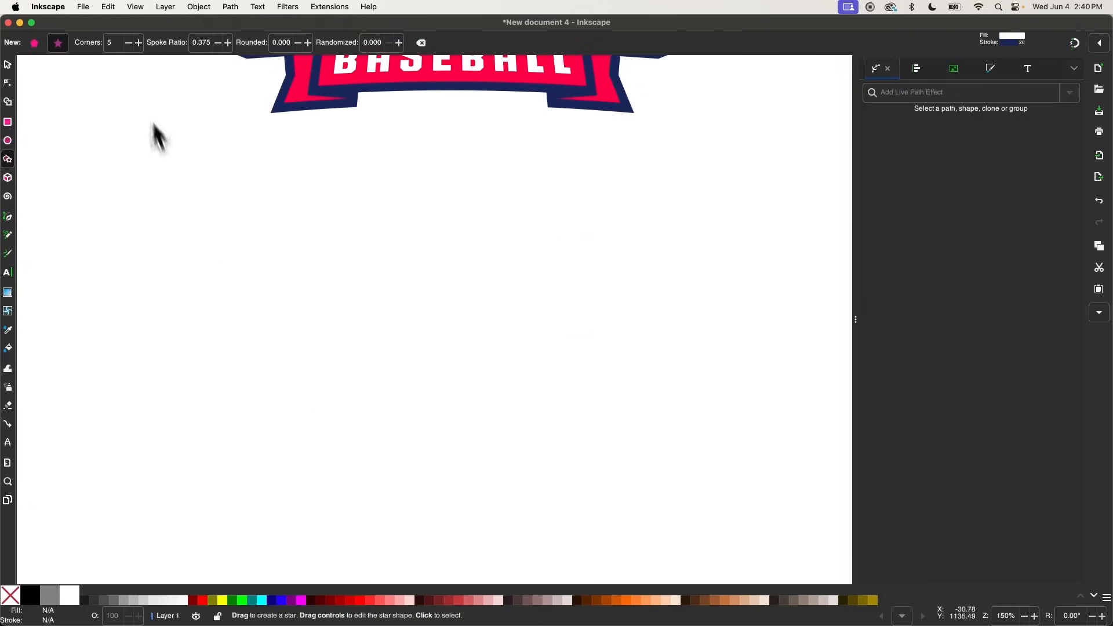
pyautogui.click(37, 44)
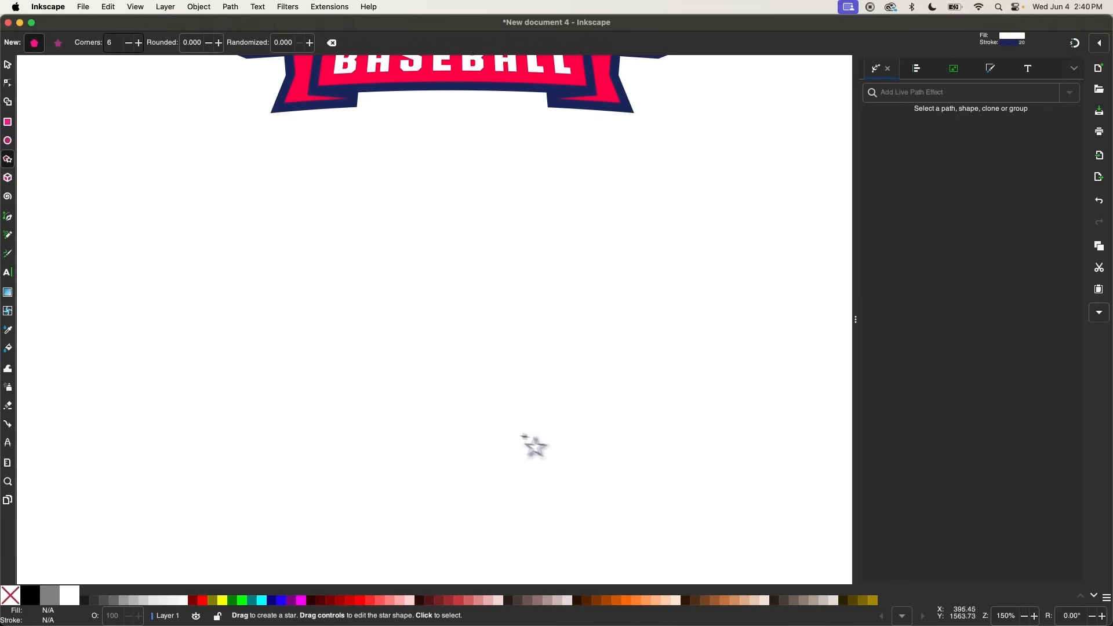
pyautogui.moveTo(500, 436); pyautogui.dragTo(501, 329)
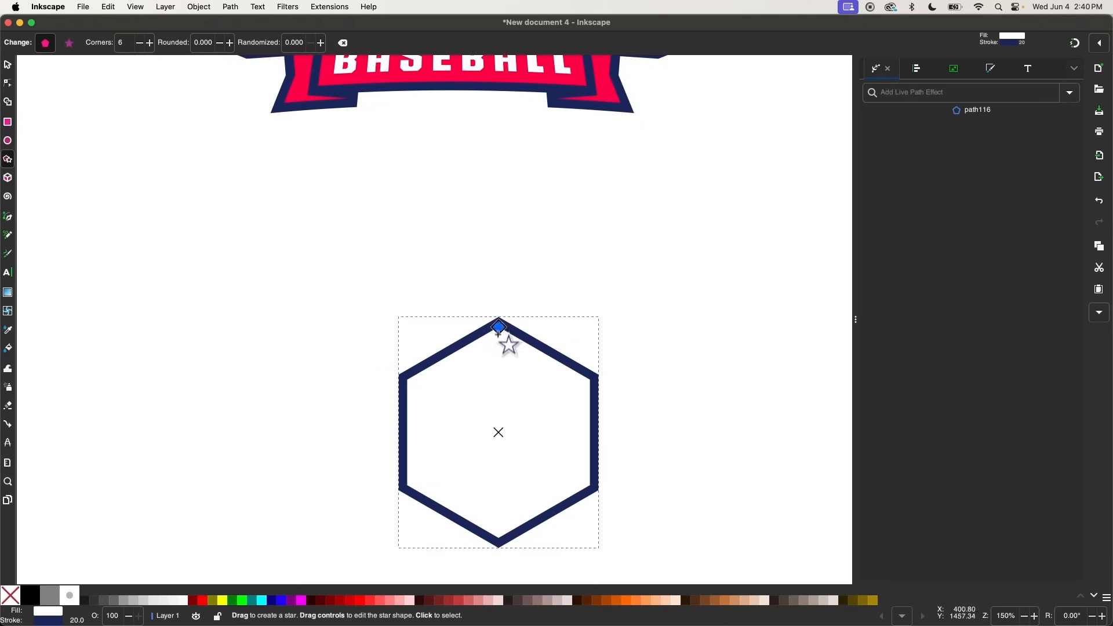
# - Move the hexagon up closer beneath the banner and convert it with Object to Path
pyautogui.press('s')
pyautogui.moveTo(548, 460); pyautogui.dragTo(505, 361)
pyautogui.click(231, 7)
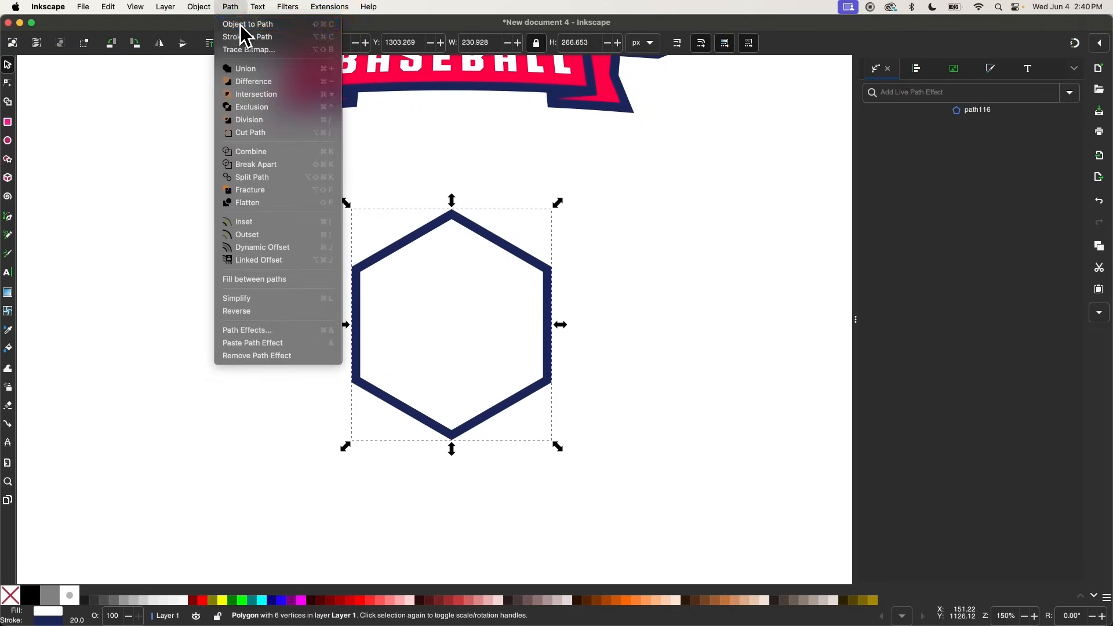
pyautogui.click(240, 25)
# - Fill the hexagon with the navy sampled from the logo and remove its stroke
pyautogui.scroll(5, 385, 231)
pyautogui.scroll(-3, 385, 230)
pyautogui.press('d')
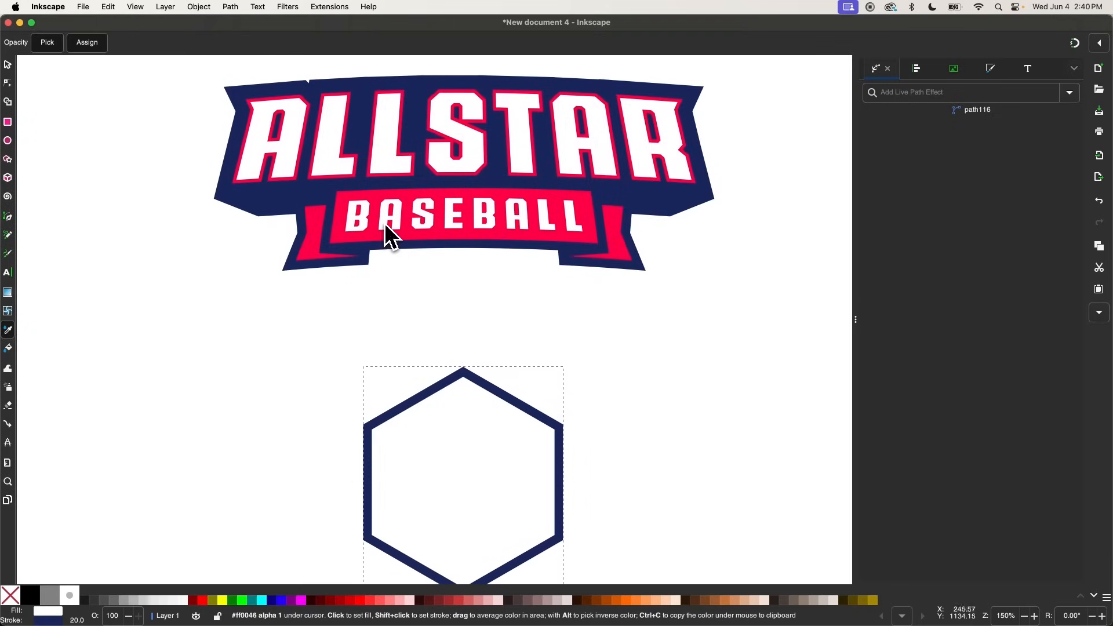
pyautogui.click(286, 199)
pyautogui.scroll(-2, 346, 294)
pyautogui.hscroll(1, 347, 294)
pyautogui.press('s')
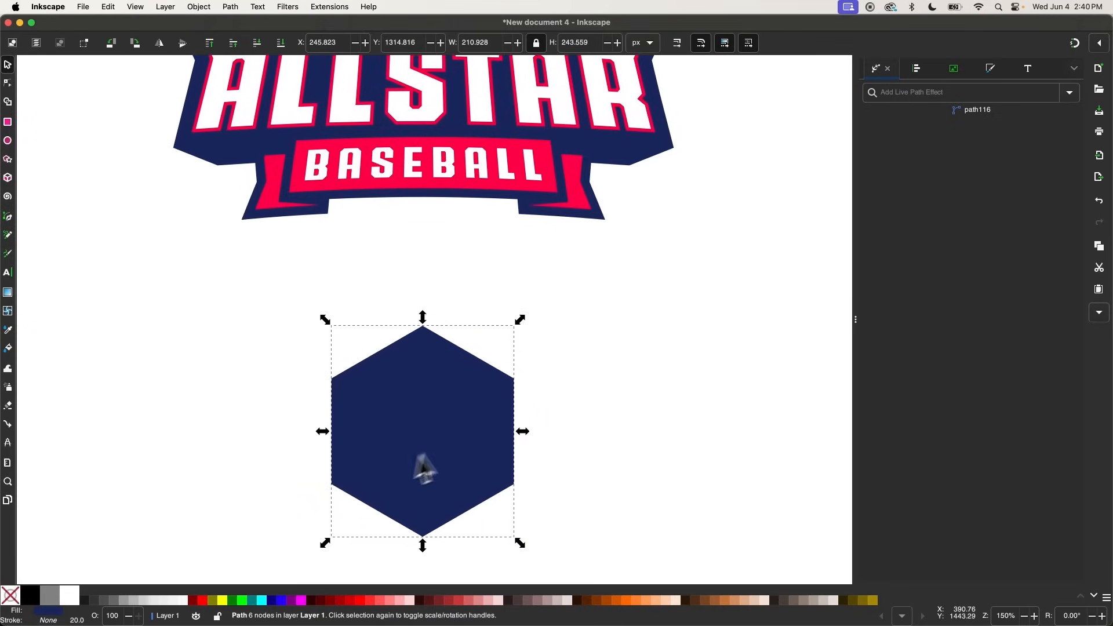
# - Scale the hexagon's upper three nodes outward about their center to make the path about 275 px wide at its shoulders
pyautogui.scroll(2, 458, 453)
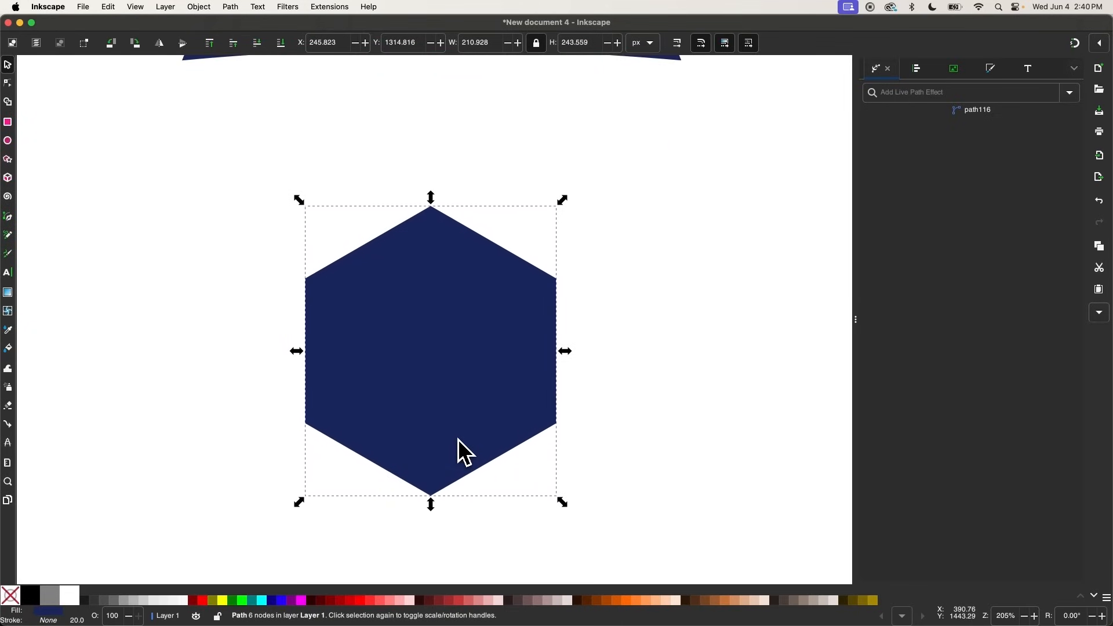
pyautogui.hscroll(1, 458, 439)
pyautogui.press('n')
pyautogui.moveTo(190, 160); pyautogui.dragTo(640, 296)
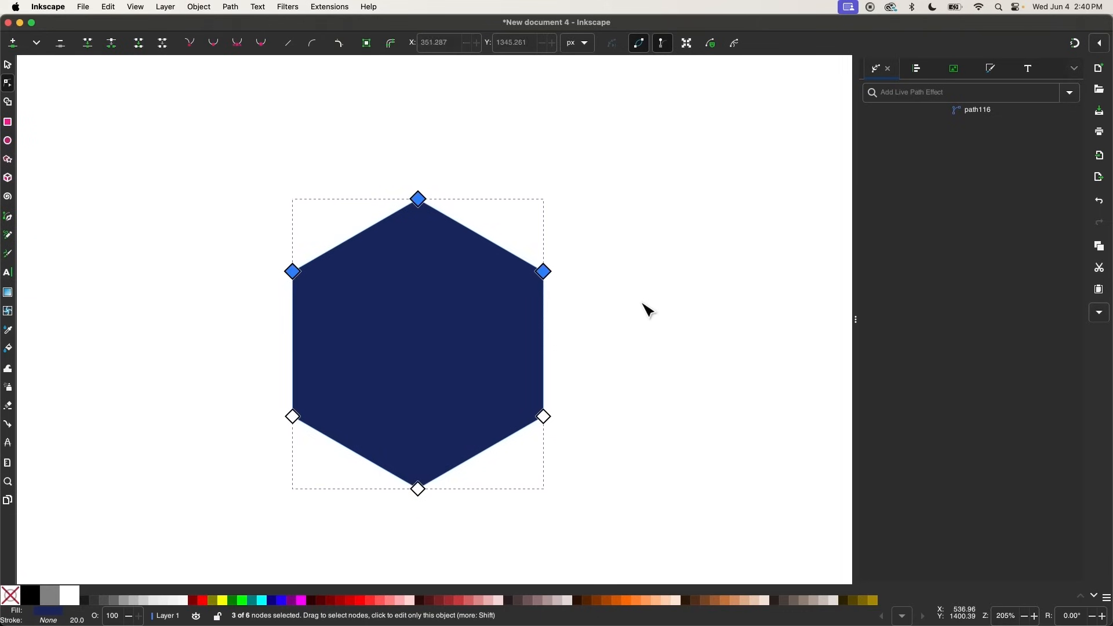
pyautogui.click(691, 44)
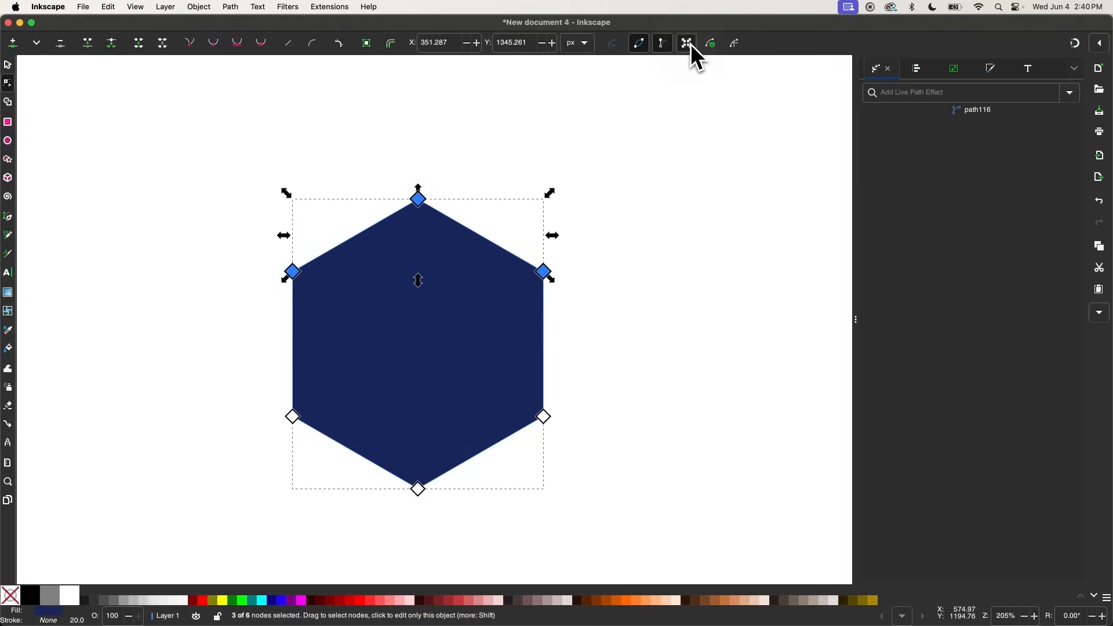
pyautogui.scroll(2, 716, 168)
pyautogui.hscroll(-2, 716, 169)
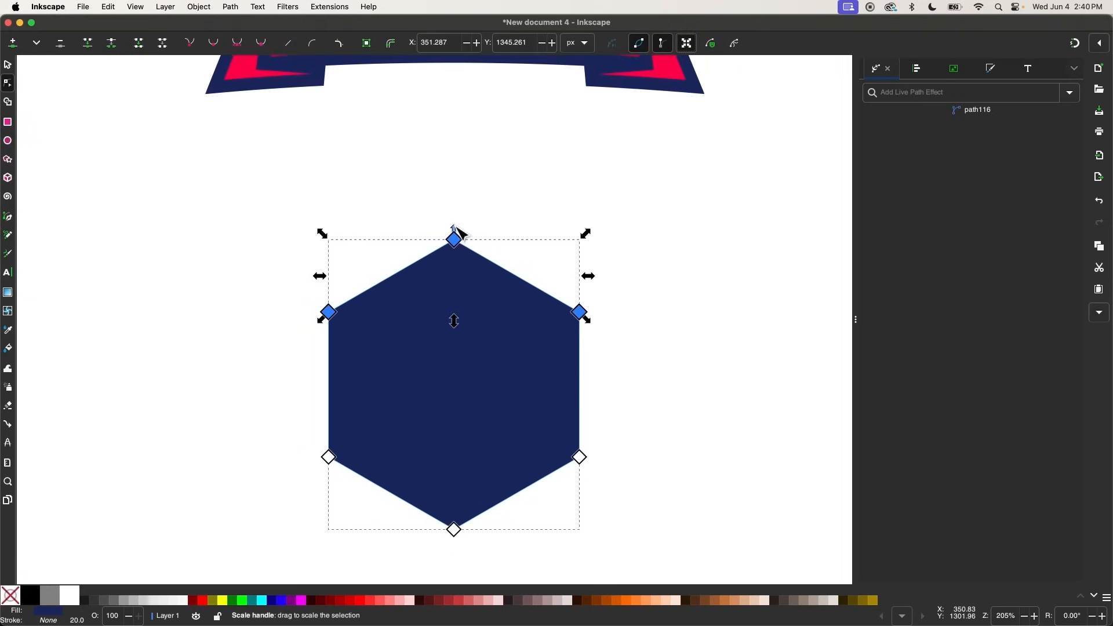
pyautogui.moveTo(455, 228); pyautogui.dragTo(464, 205)
pyautogui.click(687, 43)
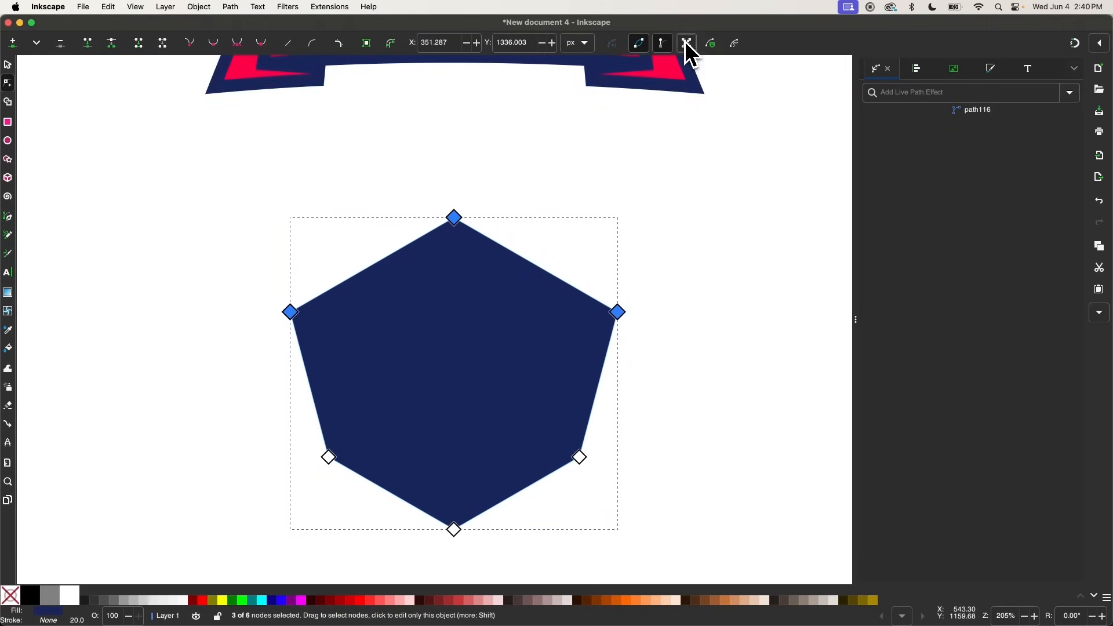
# - Round the top node with the Corners effect until the arc spans both shoulders and convert the shape with Object to Path
pyautogui.click(339, 43)
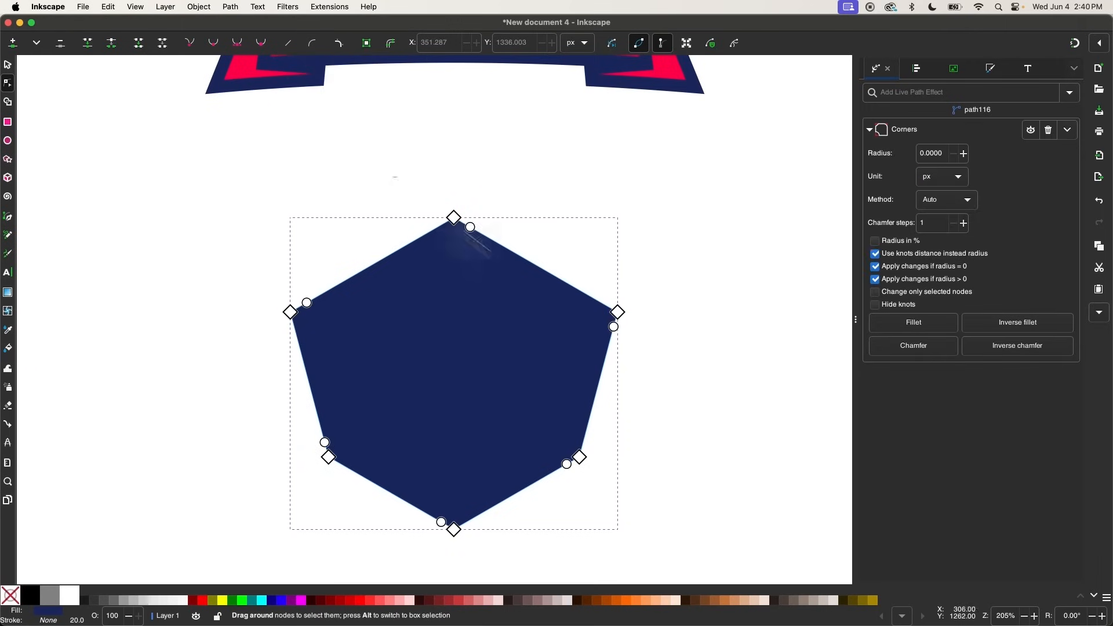
pyautogui.click(455, 220)
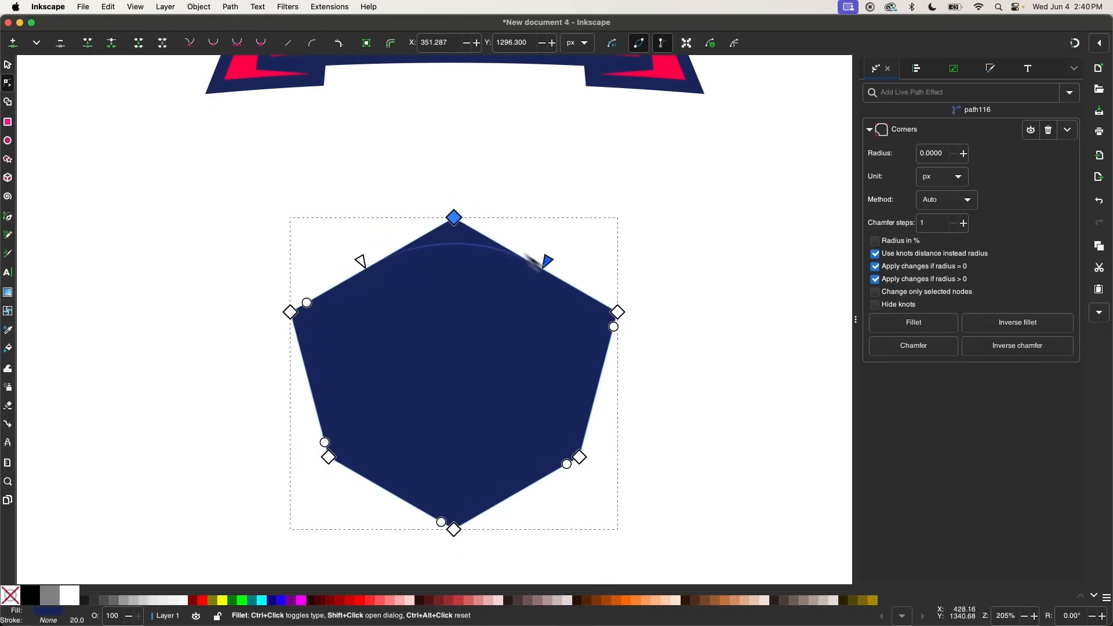
pyautogui.moveTo(545, 262); pyautogui.dragTo(643, 351)
pyautogui.scroll(-2, 700, 423)
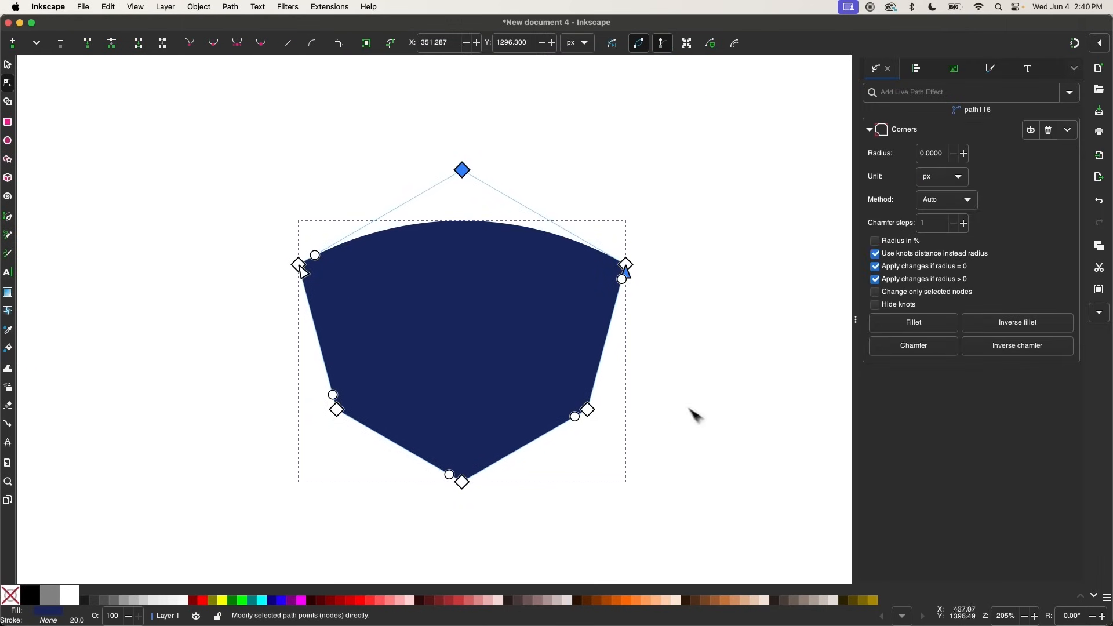
pyautogui.click(368, 45)
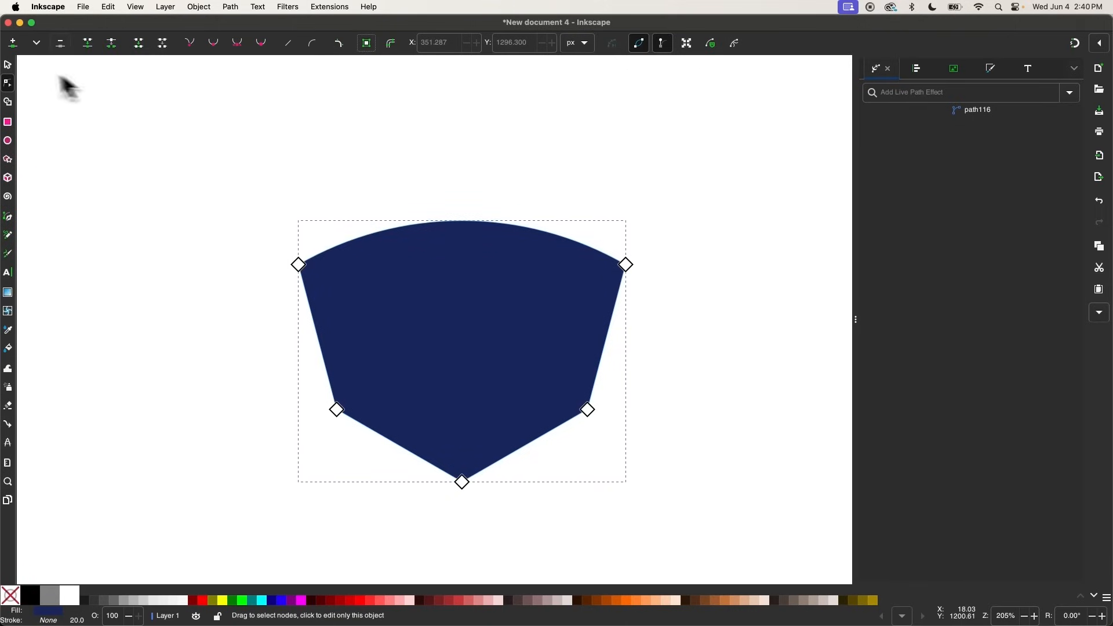
pyautogui.click(9, 66)
# - Duplicate the navy shield and fill the copy with the banner's pink-red #ff0046
pyautogui.scroll(-3, 503, 377)
pyautogui.scroll(5, 499, 374)
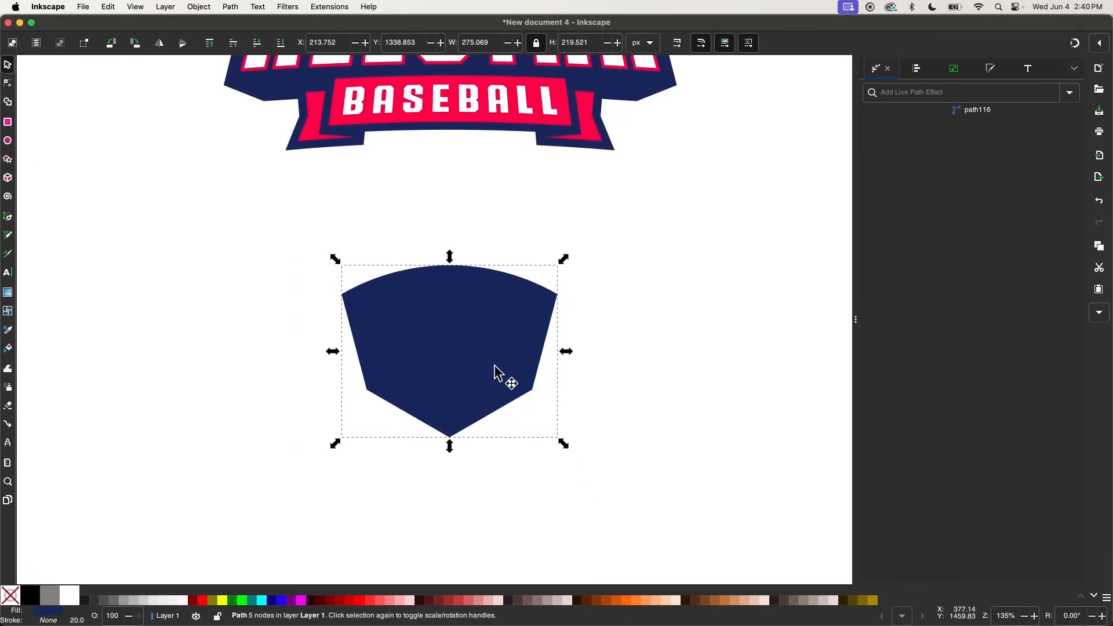
pyautogui.scroll(-1, 499, 374)
pyautogui.rightClick(504, 267)
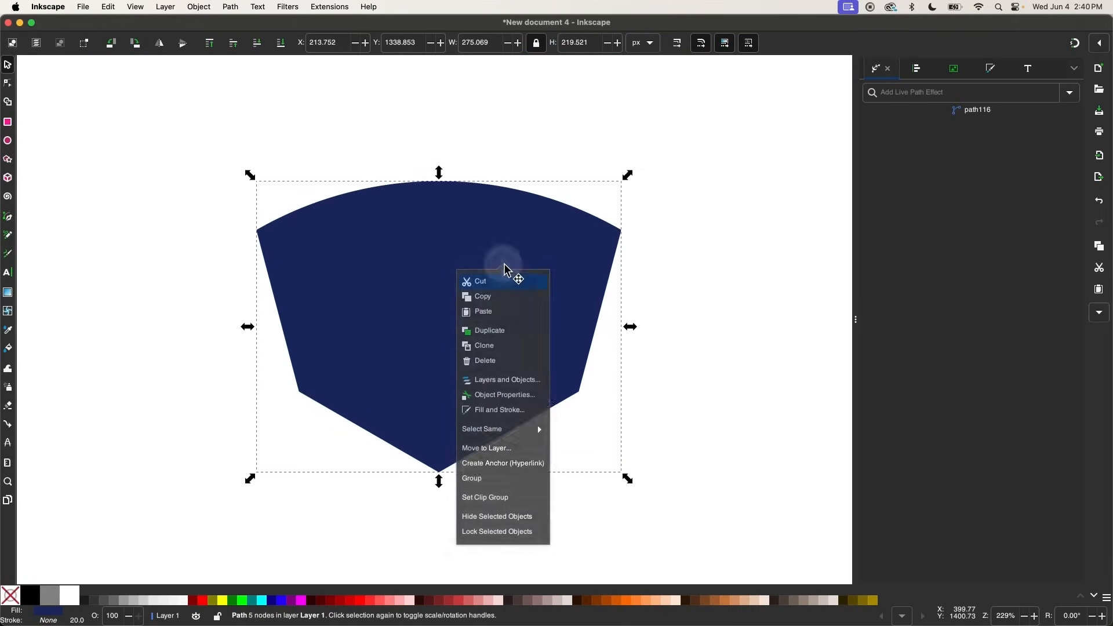
pyautogui.click(490, 333)
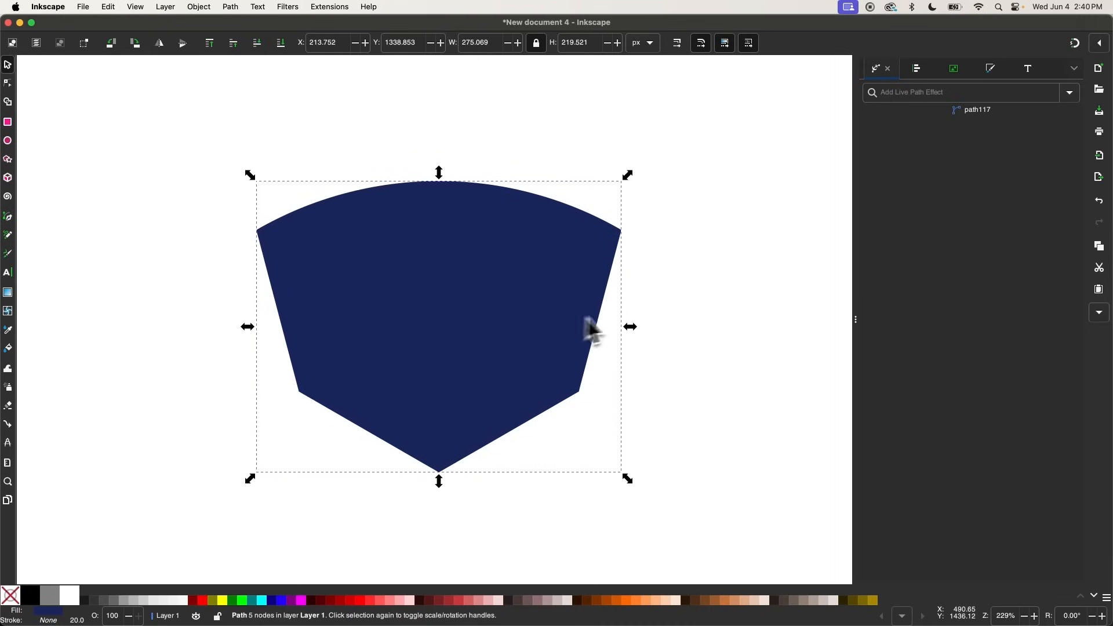
pyautogui.hscroll(-3, 629, 320)
pyautogui.hscroll(3, 626, 316)
pyautogui.scroll(-2, 626, 315)
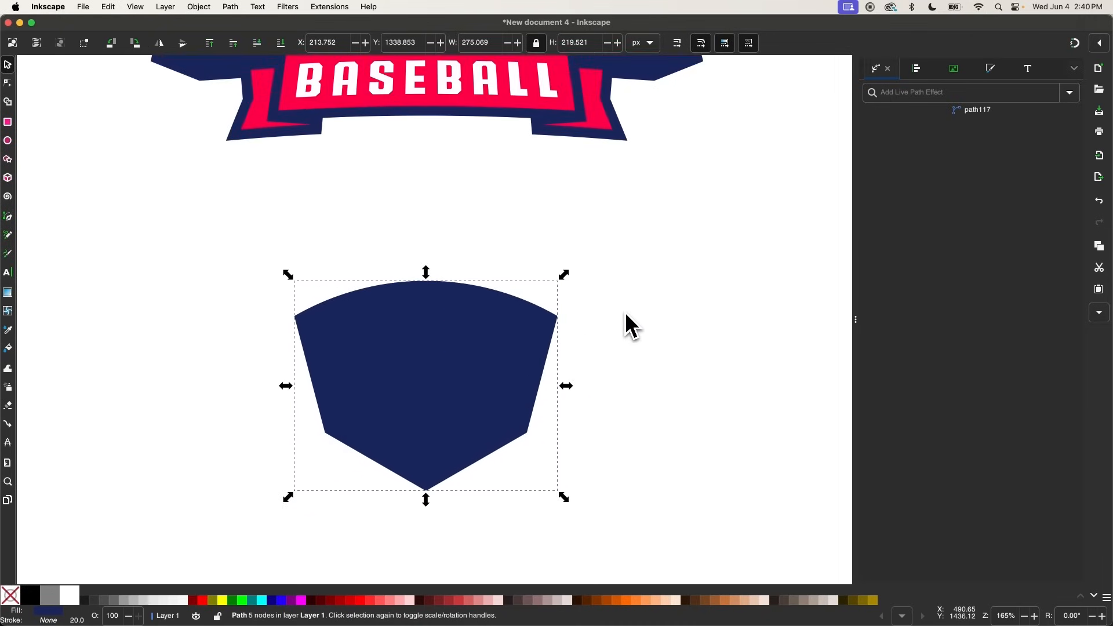
pyautogui.press('d')
pyautogui.click(560, 77)
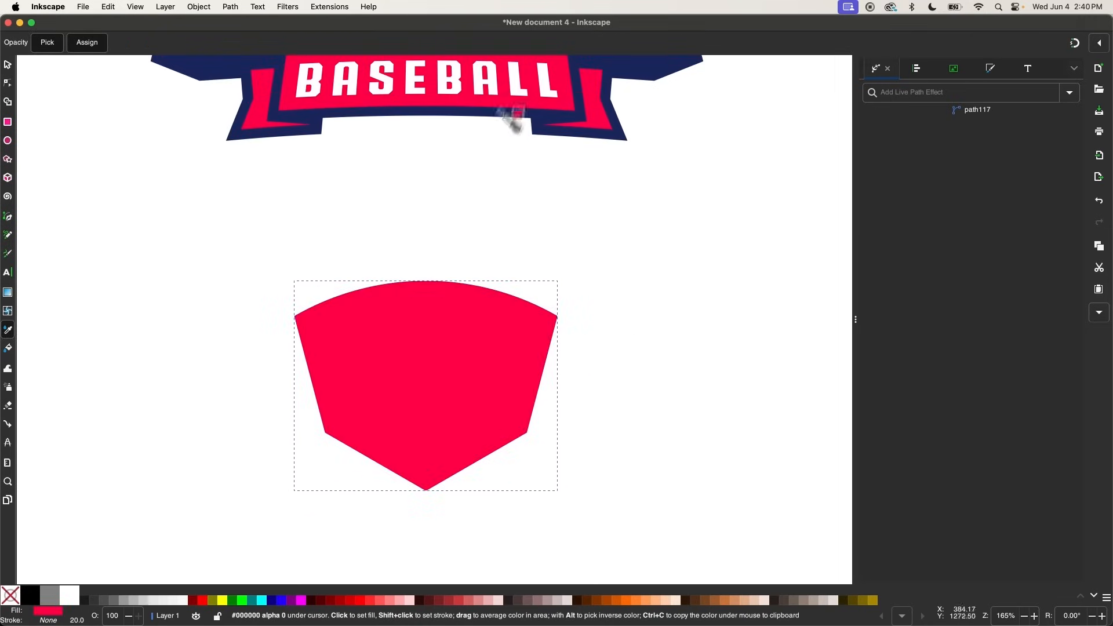
pyautogui.scroll(-2, 458, 244)
pyautogui.press('s')
pyautogui.scroll(2, 419, 343)
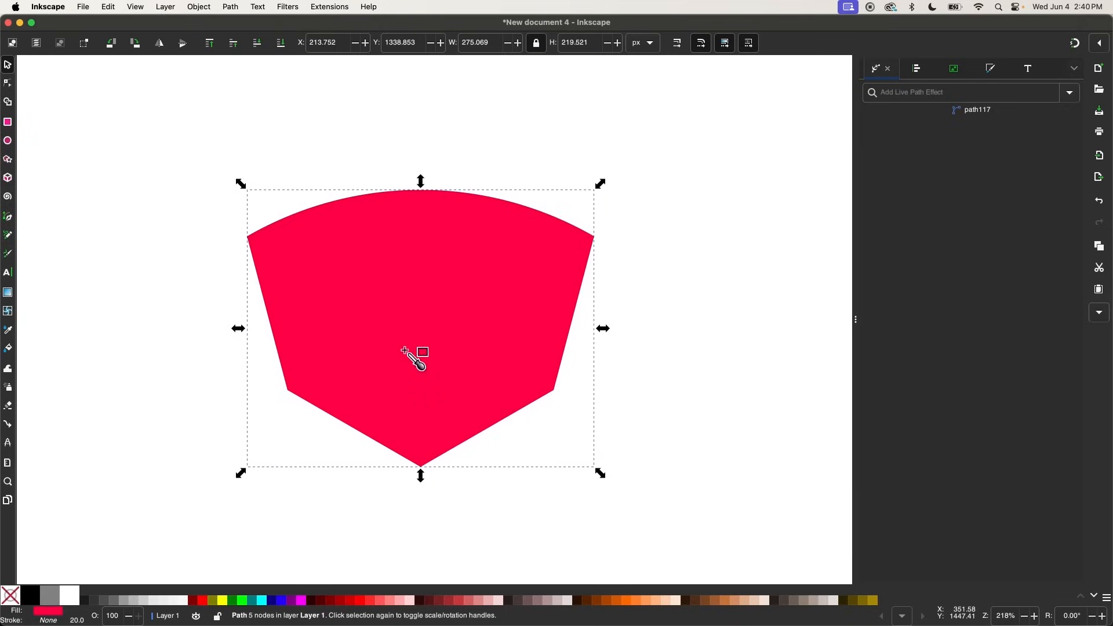
# - Apply the Offset effect to the red shield, inset it by about 3.64 mm and convert it with Object to Path
pyautogui.click(923, 92)
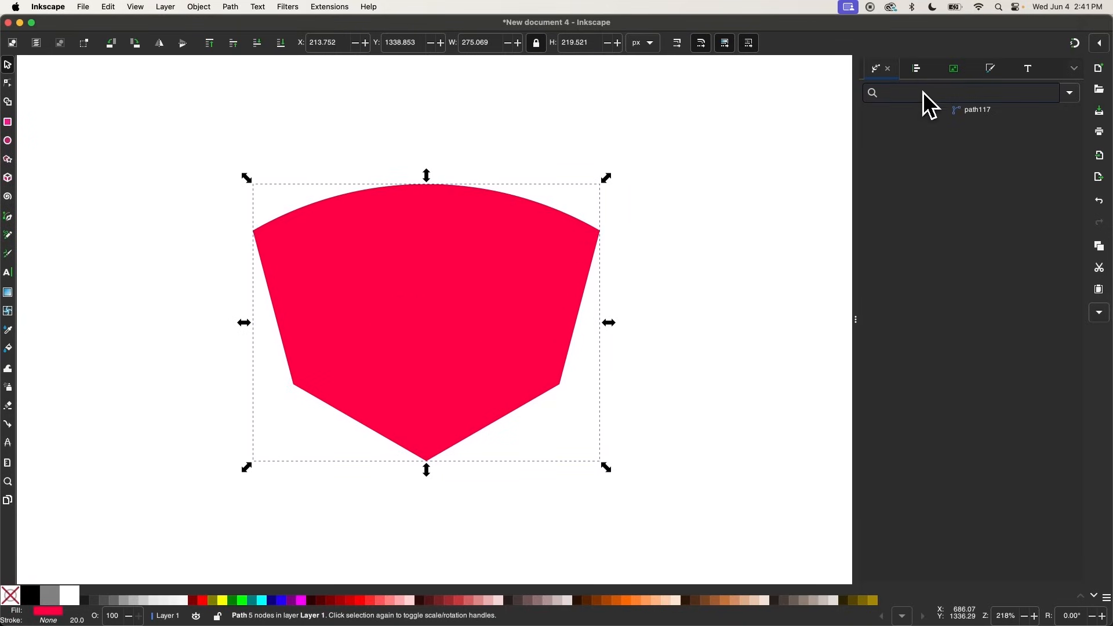
pyautogui.write('off')
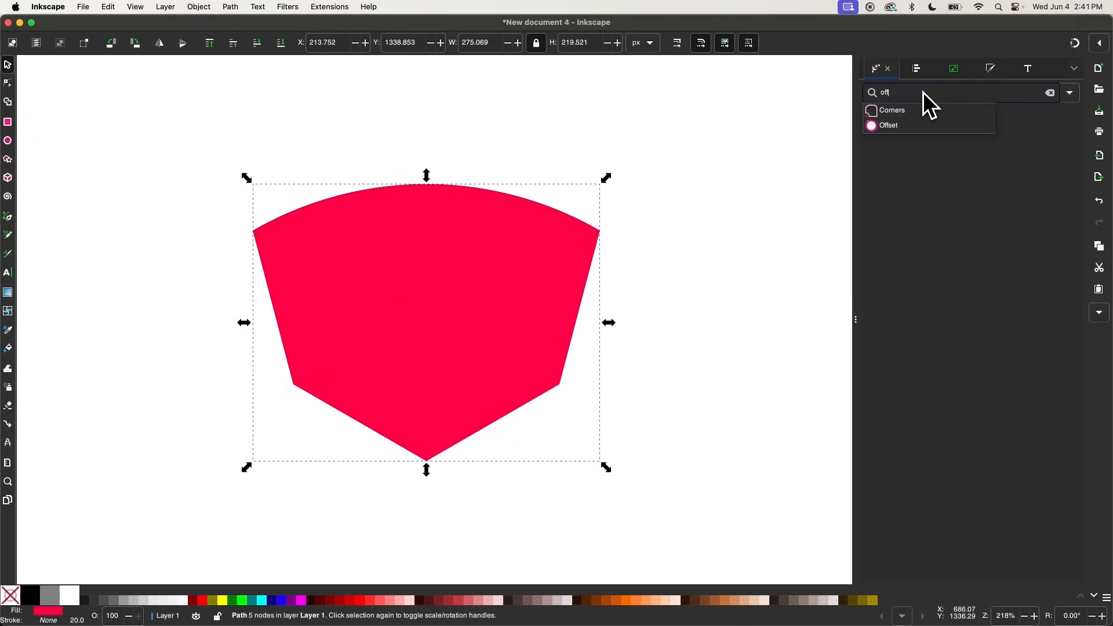
pyautogui.click(898, 131)
pyautogui.click(8, 84)
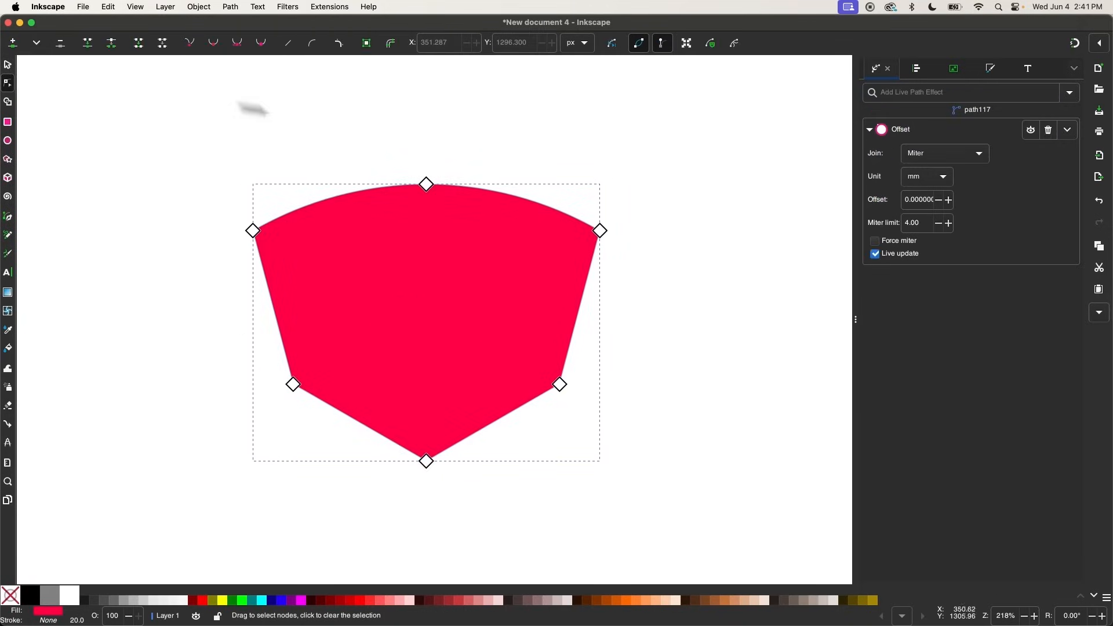
pyautogui.moveTo(429, 188); pyautogui.dragTo(433, 206)
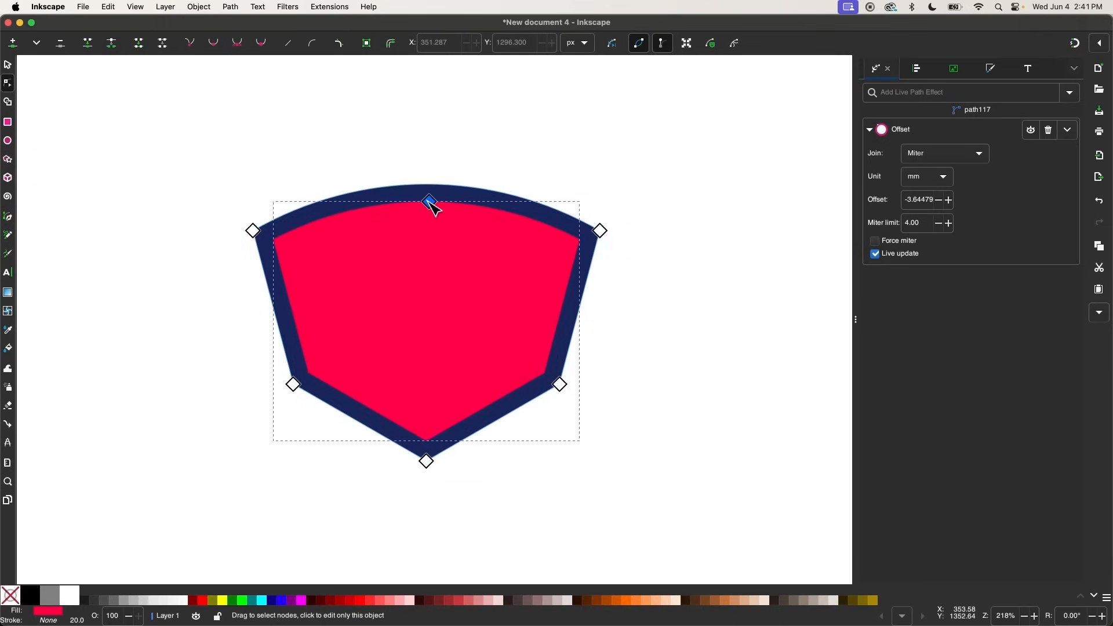
pyautogui.click(367, 44)
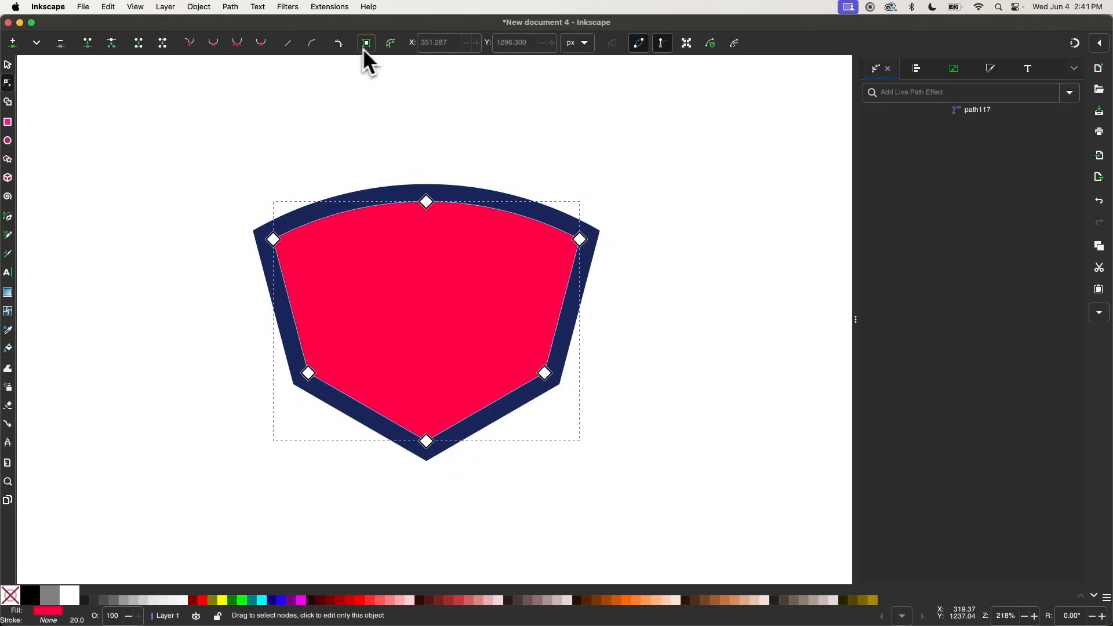
pyautogui.click(8, 66)
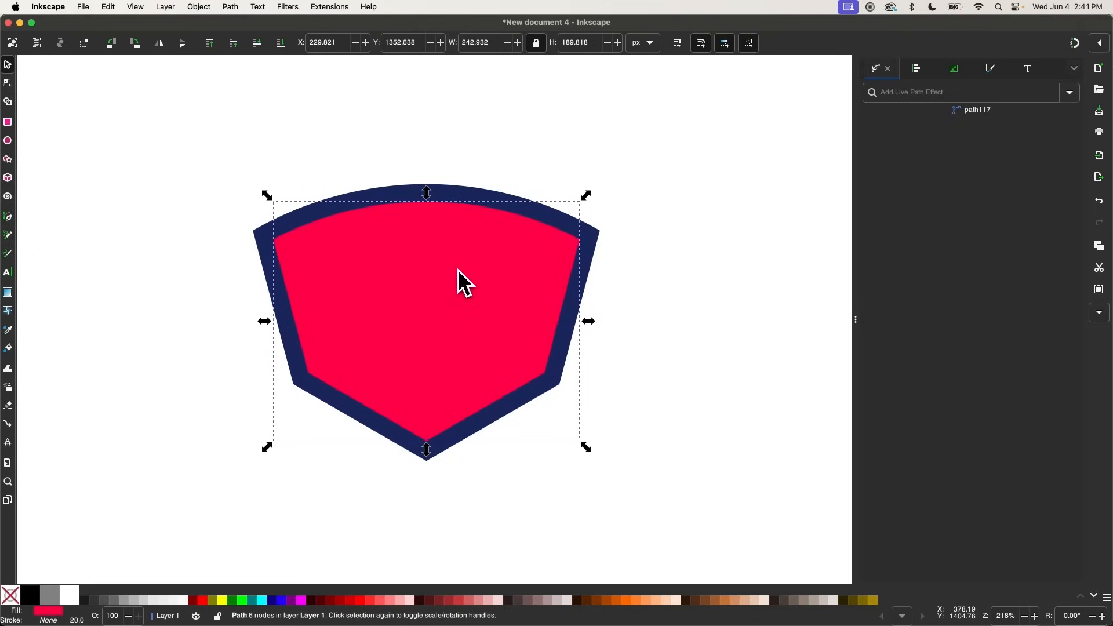
# - Duplicate the inset red shield and fill the copy with the logo's navy #1a265c
pyautogui.press('alt')
pyautogui.hotkey('ctrl', 'd')
pyautogui.scroll(3, 461, 269)
pyautogui.scroll(3, 456, 209)
pyautogui.press('d')
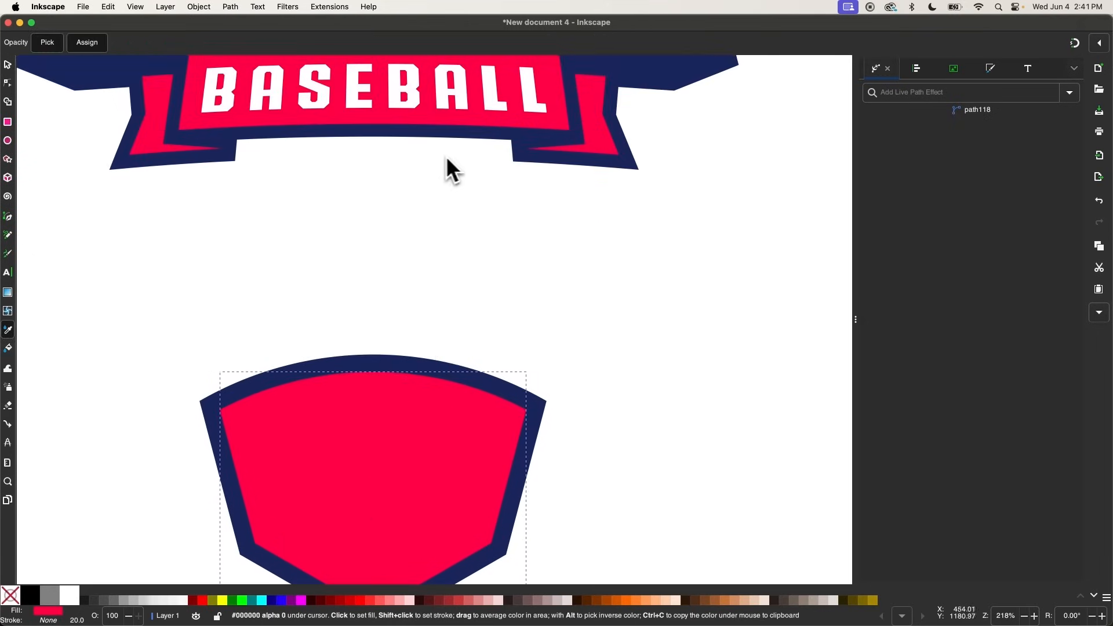
pyautogui.click(529, 131)
pyautogui.scroll(-2, 532, 259)
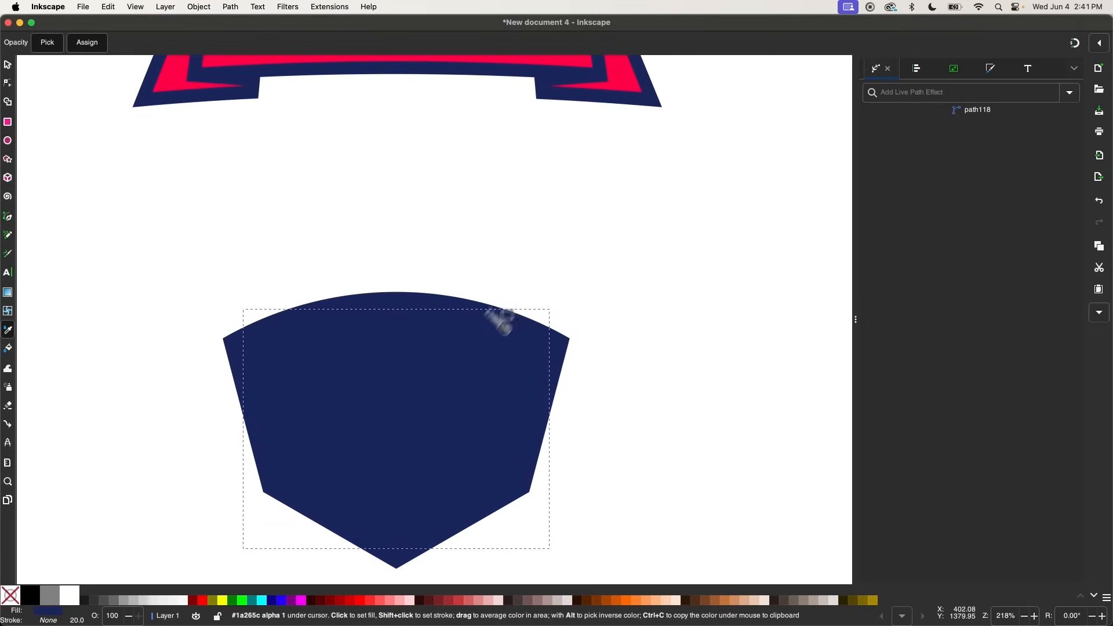
pyautogui.scroll(3, 509, 318)
pyautogui.scroll(-2, 415, 381)
# - Scale the top navy shield about its center to 213.625 px wide and 191.650 px high, leaving tapered red slivers along the sides
pyautogui.press('s')
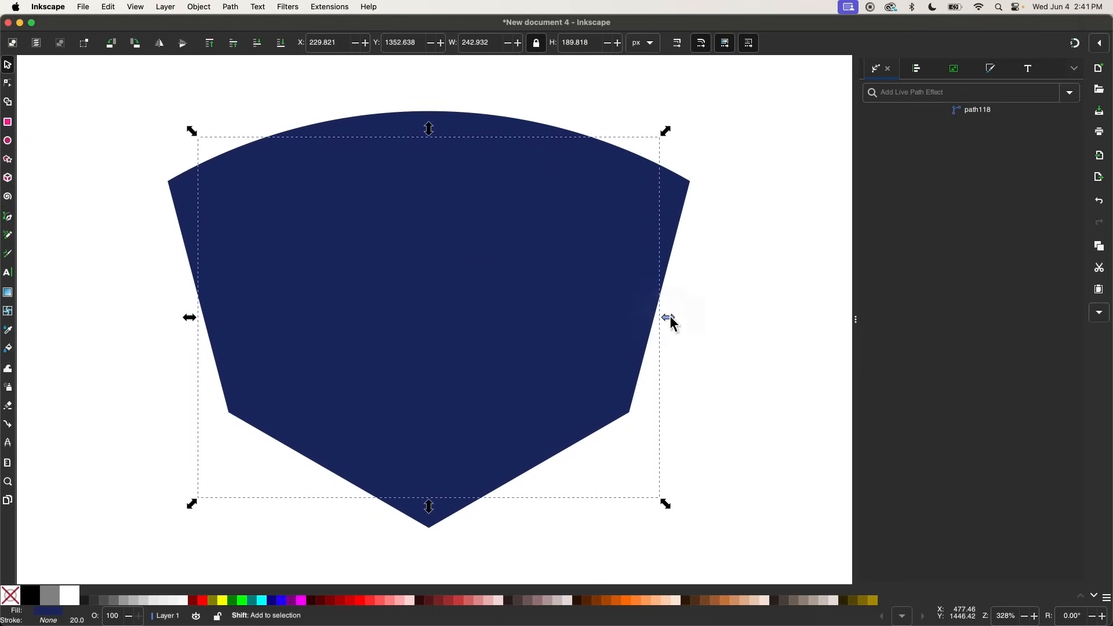
pyautogui.moveTo(670, 316); pyautogui.dragTo(642, 314)
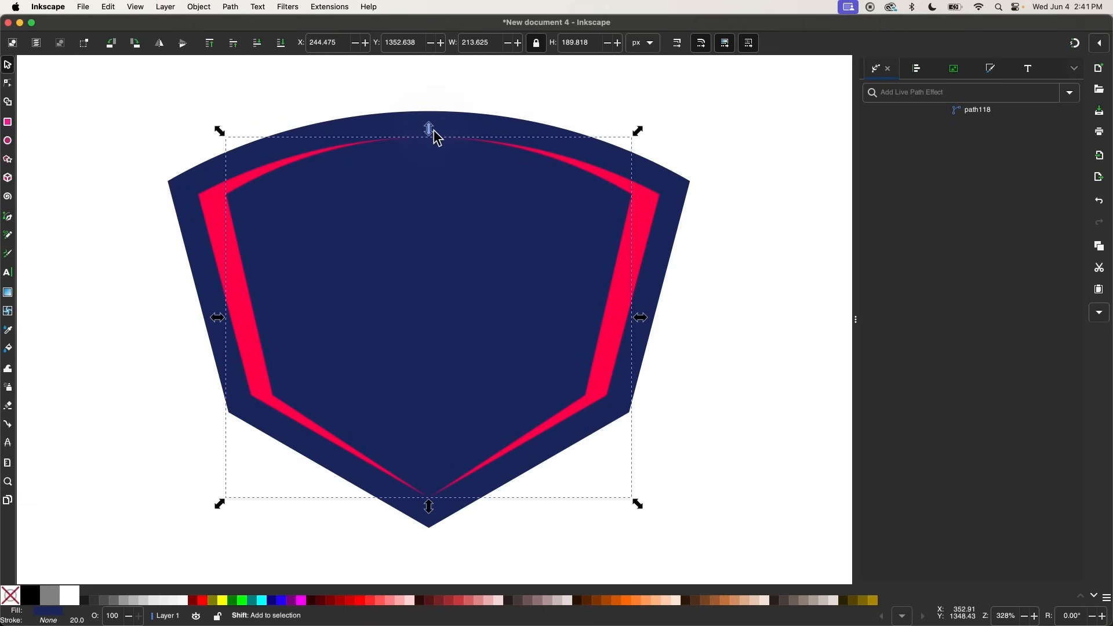
pyautogui.moveTo(430, 127); pyautogui.dragTo(437, 129)
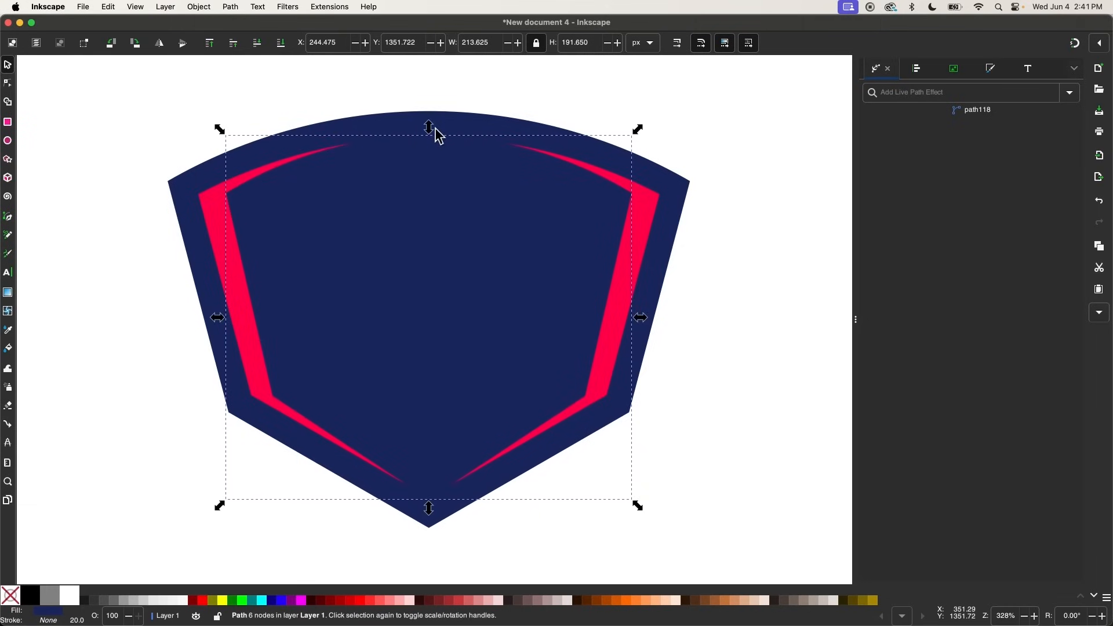
# - Subtract the top navy shield from the red shield with the Difference operation, keeping only the tapered red slivers
pyautogui.keyDown('shift'); pyautogui.click(215, 207); pyautogui.keyUp('shift')
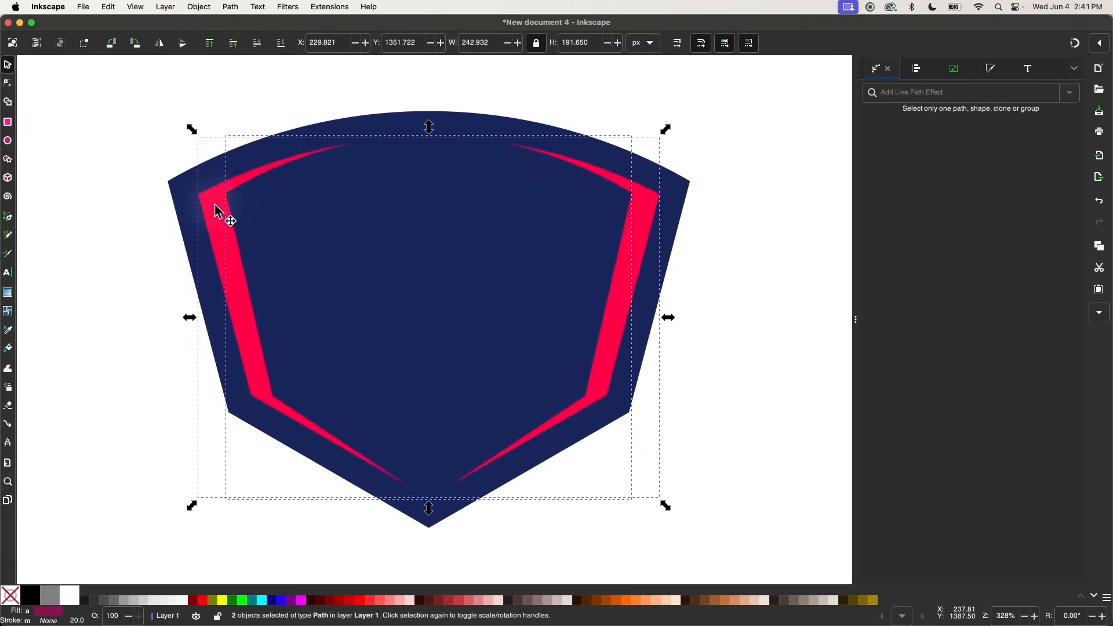
pyautogui.click(231, 7)
pyautogui.click(235, 86)
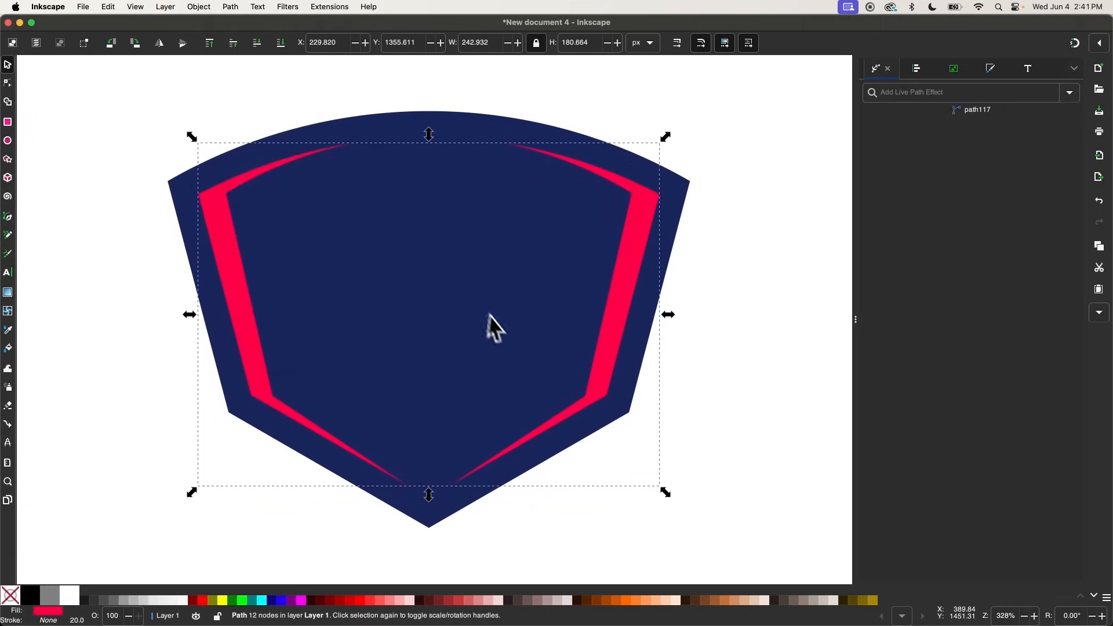
# - Group the large navy shield with the red slivers
pyautogui.scroll(-3, 494, 328)
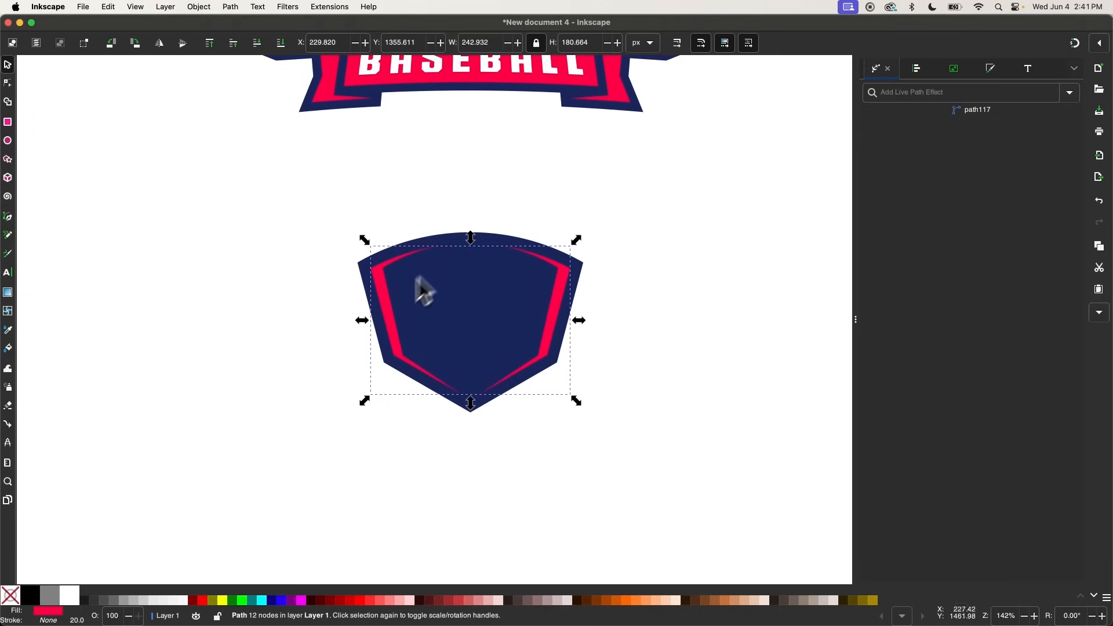
pyautogui.scroll(2, 539, 469)
pyautogui.scroll(-3, 561, 510)
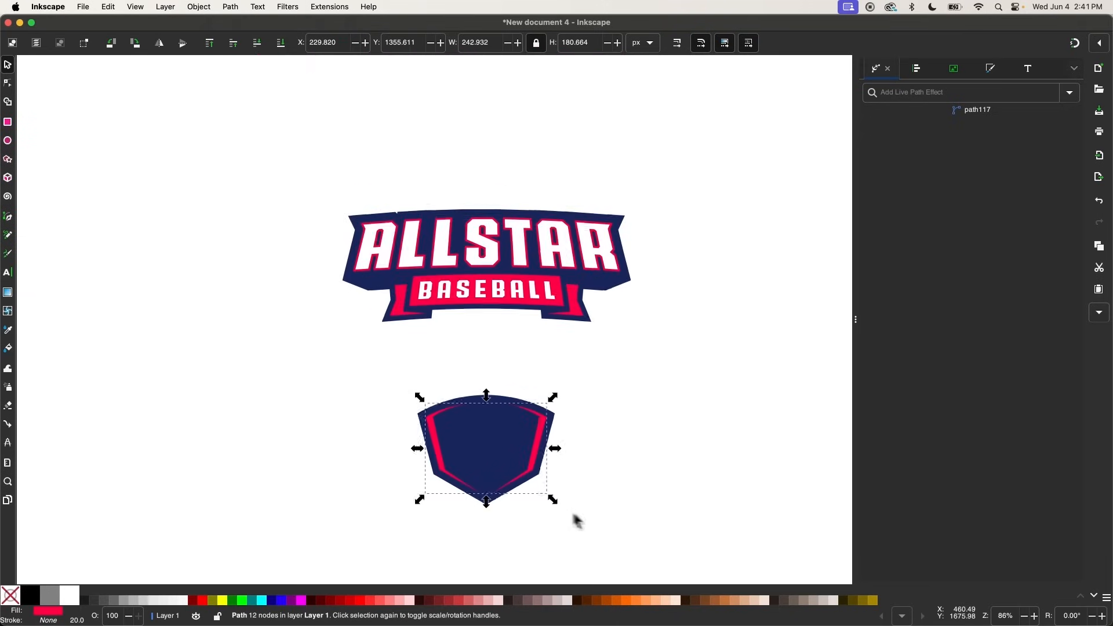
pyautogui.moveTo(631, 527); pyautogui.dragTo(323, 384)
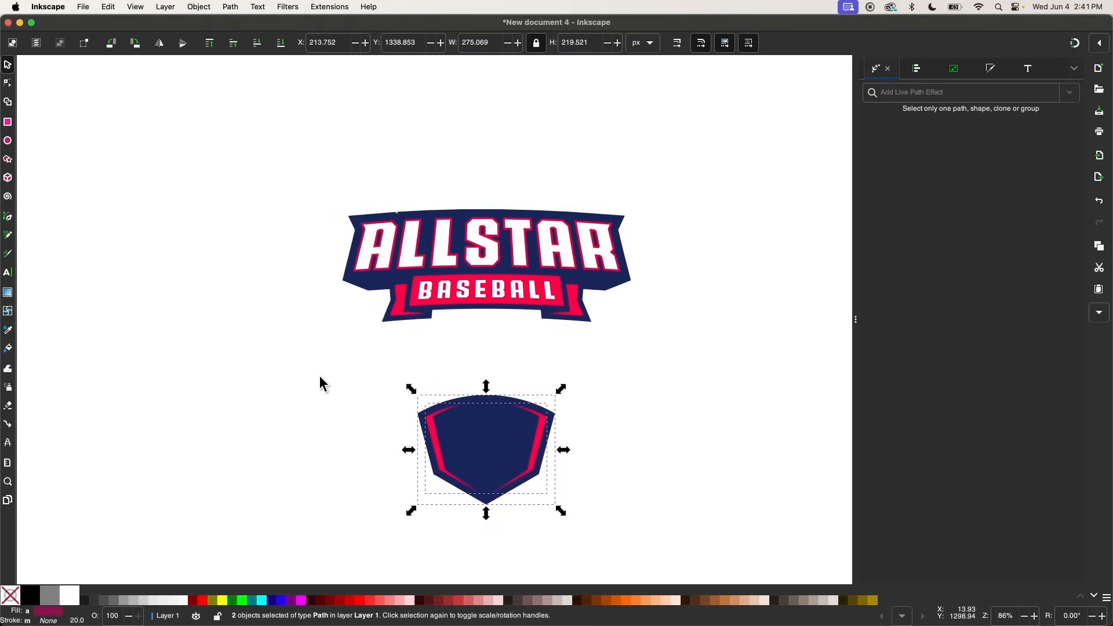
pyautogui.press('alt')
pyautogui.hotkey('ctrl', 'g')
# - Move the shield group onto the lettering, enlarge it to 419.068 by 334.441 px and lower it to the bottom of the stack
pyautogui.moveTo(518, 488); pyautogui.dragTo(511, 203)
pyautogui.scroll(2, 500, 287)
pyautogui.moveTo(525, 295); pyautogui.dragTo(525, 310)
pyautogui.click(280, 43)
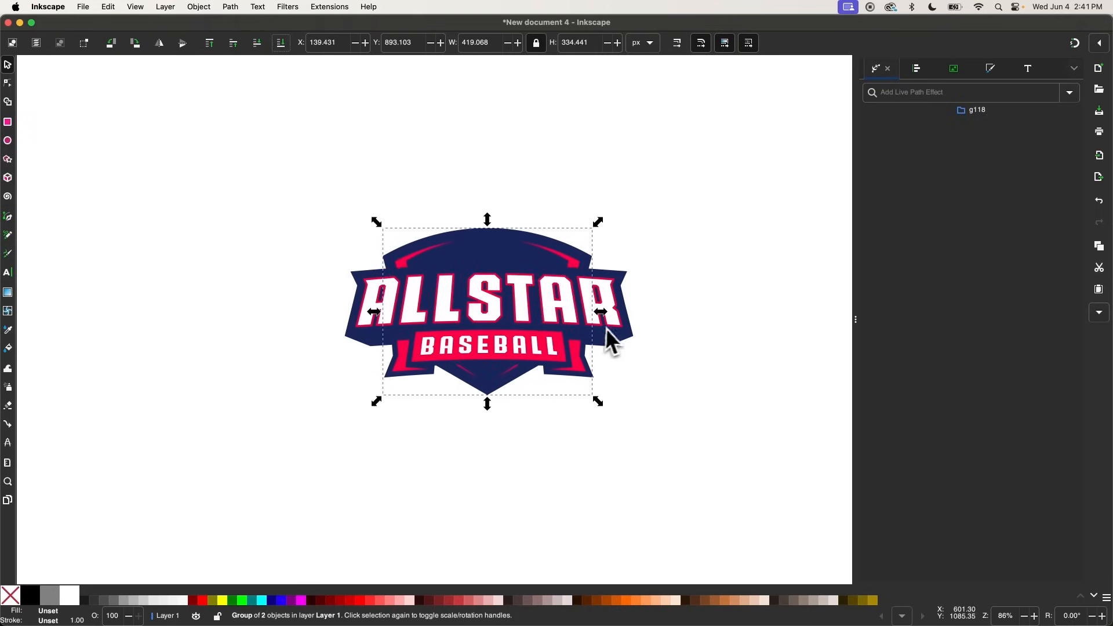
# - Shift the shield group slightly down, scale it to 362.301 px high and narrow it to 401.972 px wide
pyautogui.moveTo(483, 388); pyautogui.dragTo(482, 398)
pyautogui.scroll(2, 482, 400)
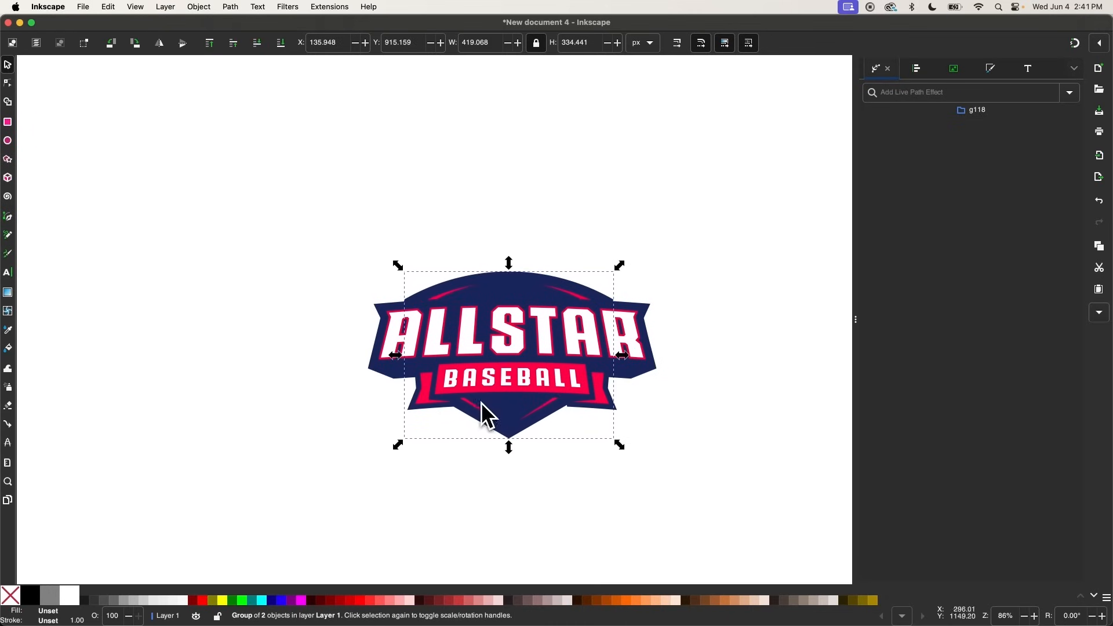
pyautogui.moveTo(509, 264); pyautogui.dragTo(511, 256)
pyautogui.scroll(3, 525, 330)
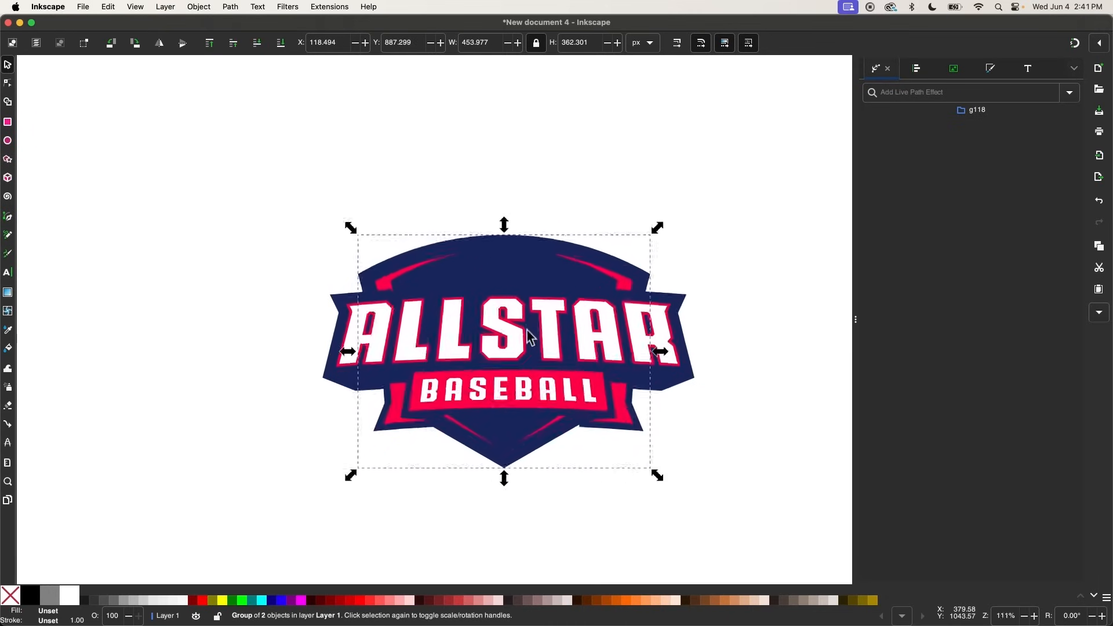
pyautogui.moveTo(680, 354)
pyautogui.mouseDown()
pyautogui.moveTo(661, 355)
pyautogui.moveTo(666, 364)
pyautogui.mouseUp()
# - Center the shield group horizontally on the navy backdrop of the ALLSTAR lettering
pyautogui.keyDown('shift'); pyautogui.click(712, 296); pyautogui.keyUp('shift')
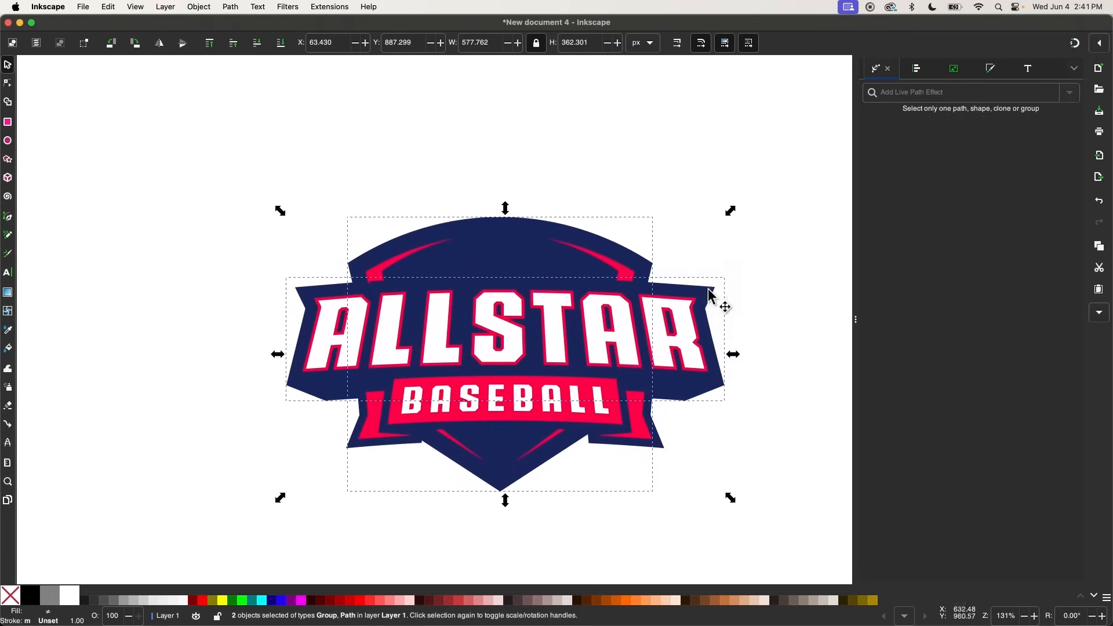
pyautogui.click(916, 68)
pyautogui.click(576, 107)
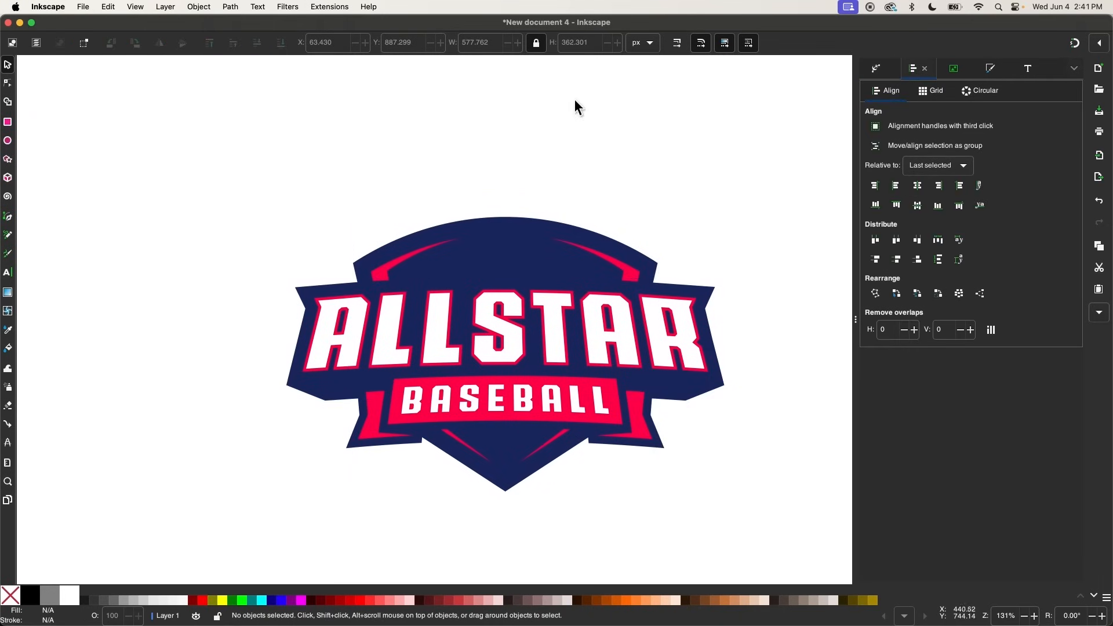
# - Move the shield group down to Y 892.231 px and shift the BASEBALL banner slightly down
pyautogui.scroll(3, 497, 330)
pyautogui.click(508, 459)
pyautogui.scroll(-2, 508, 460)
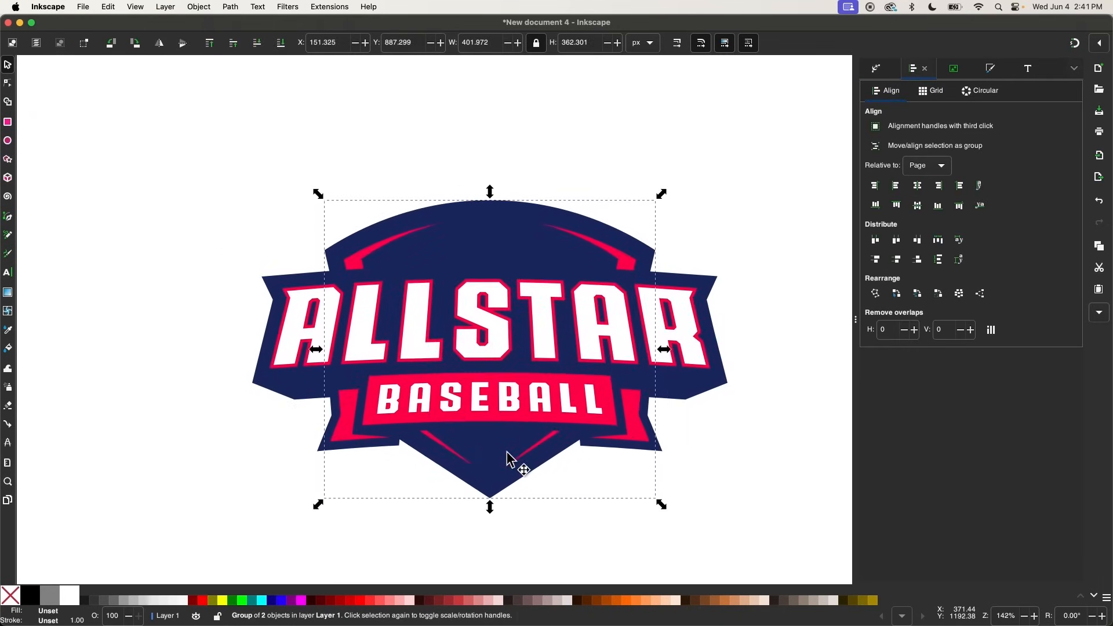
pyautogui.moveTo(506, 451); pyautogui.dragTo(507, 456)
pyautogui.scroll(-3, 507, 456)
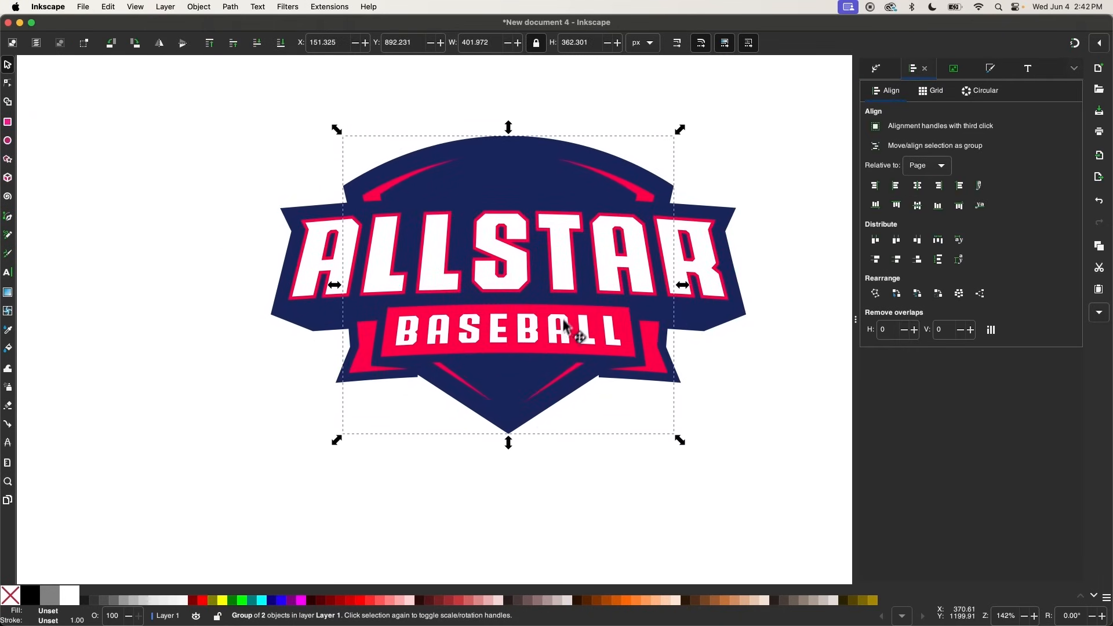
pyautogui.click(560, 326)
pyautogui.moveTo(568, 321); pyautogui.dragTo(567, 325)
# - Enlarge the shield group to 466.074 by 420.077 px, extending it below and above the lettering, and place it at Y 845.729 px
pyautogui.click(513, 422)
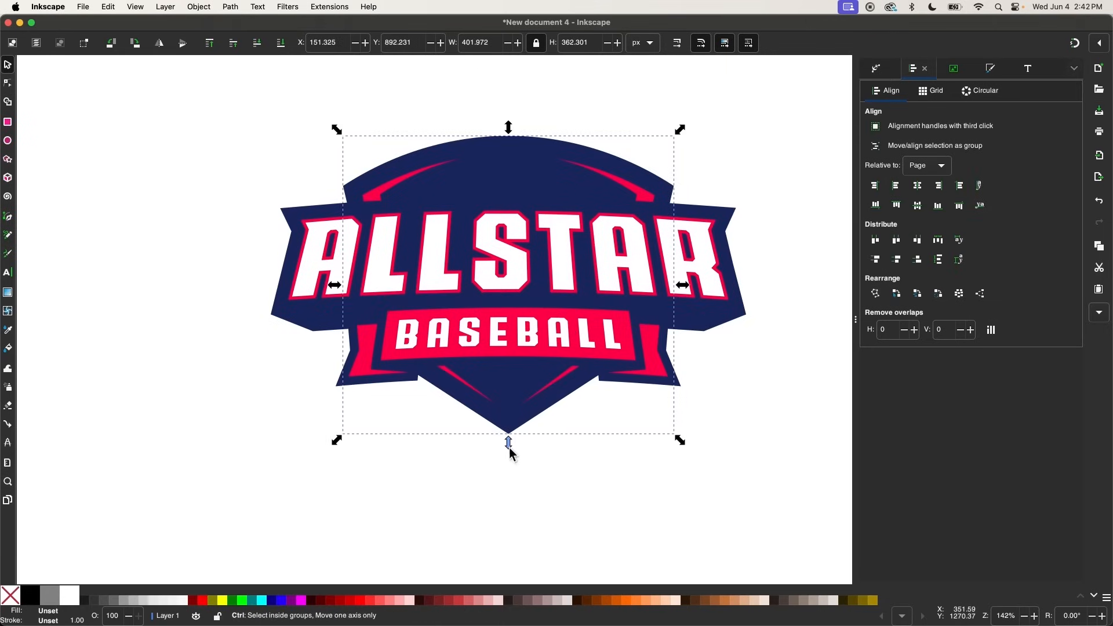
pyautogui.moveTo(509, 448); pyautogui.dragTo(510, 456)
pyautogui.scroll(2, 510, 458)
pyautogui.hscroll(1, 510, 458)
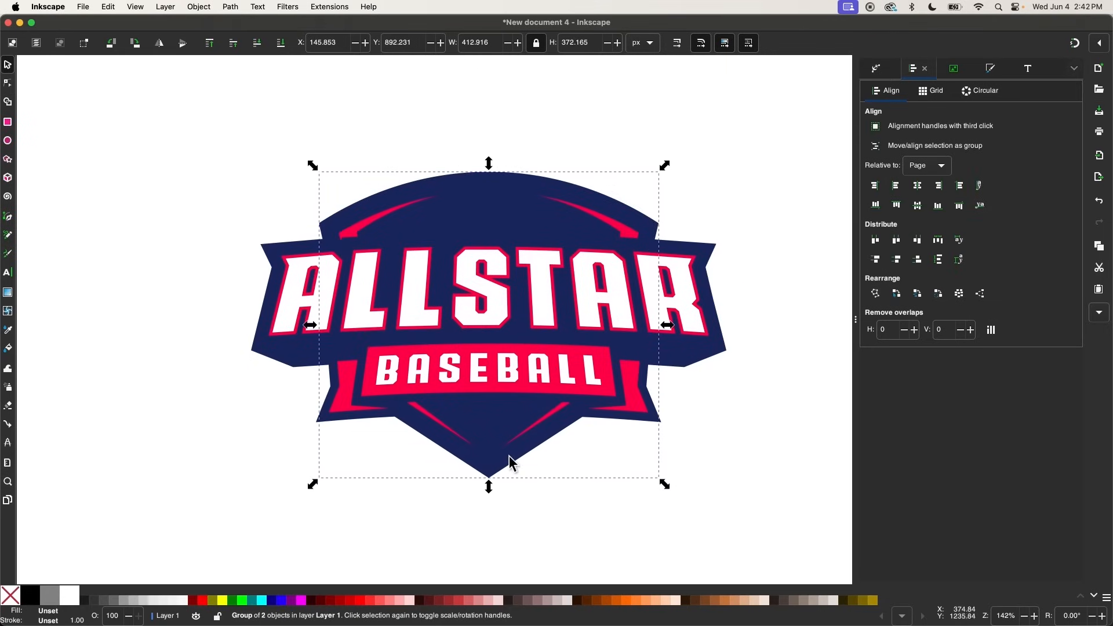
pyautogui.moveTo(490, 168); pyautogui.dragTo(502, 132)
pyautogui.scroll(2, 565, 290)
pyautogui.hscroll(-1, 564, 290)
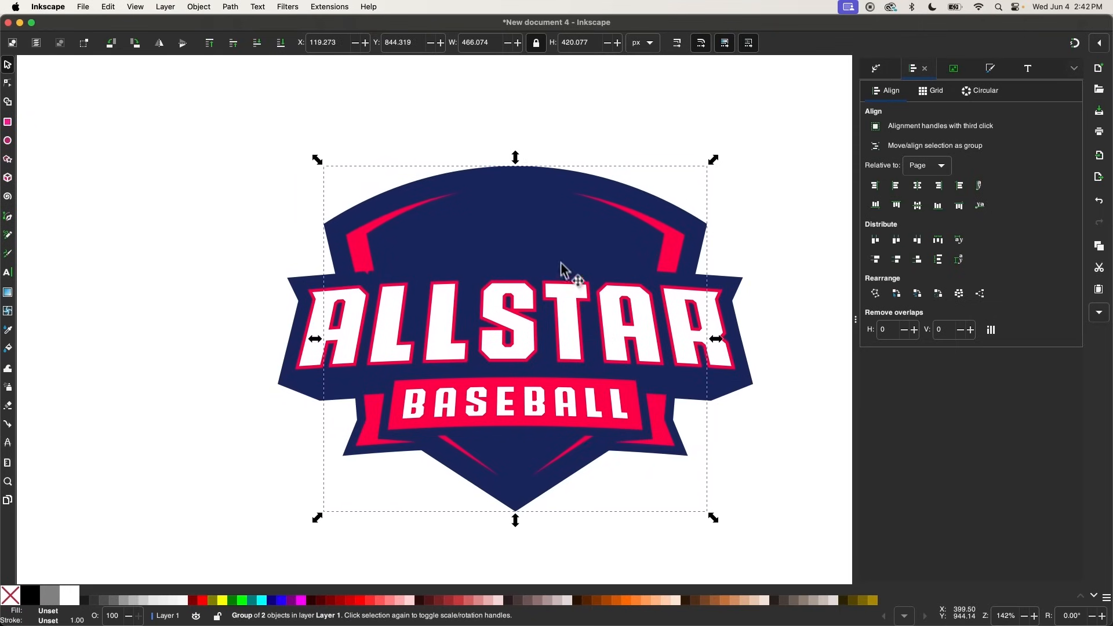
pyautogui.moveTo(551, 243); pyautogui.dragTo(551, 241)
pyautogui.scroll(-3, 554, 249)
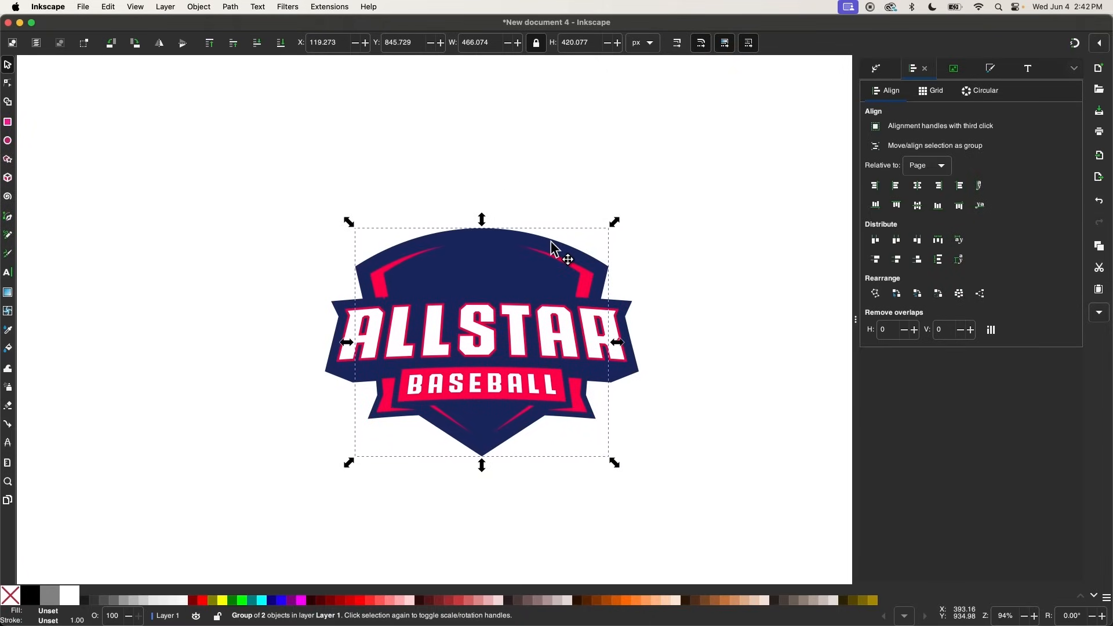
pyautogui.scroll(3, 472, 322)
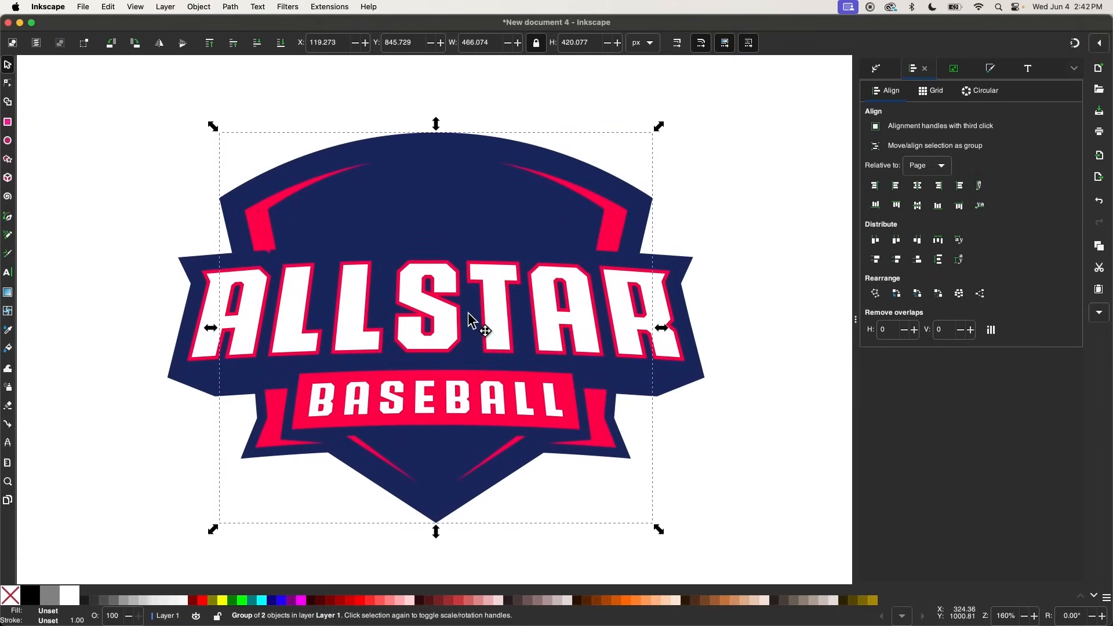
# - Ungroup the shield group and the BASEBALL banner group
pyautogui.click(198, 7)
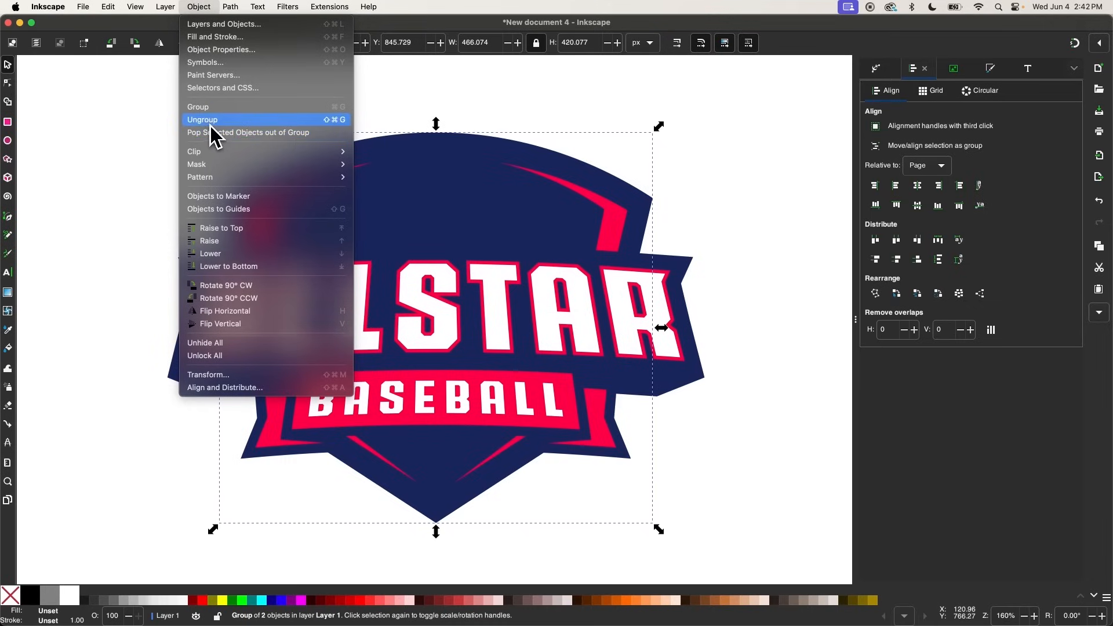
pyautogui.click(116, 199)
pyautogui.click(115, 199)
pyautogui.click(424, 406)
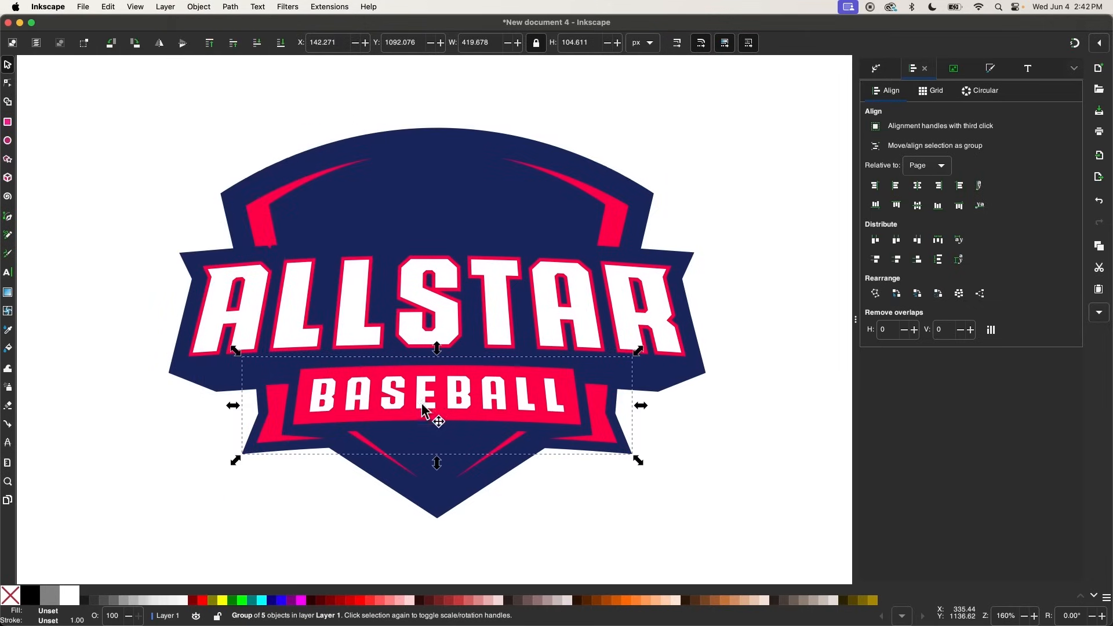
pyautogui.scroll(-2, 429, 413)
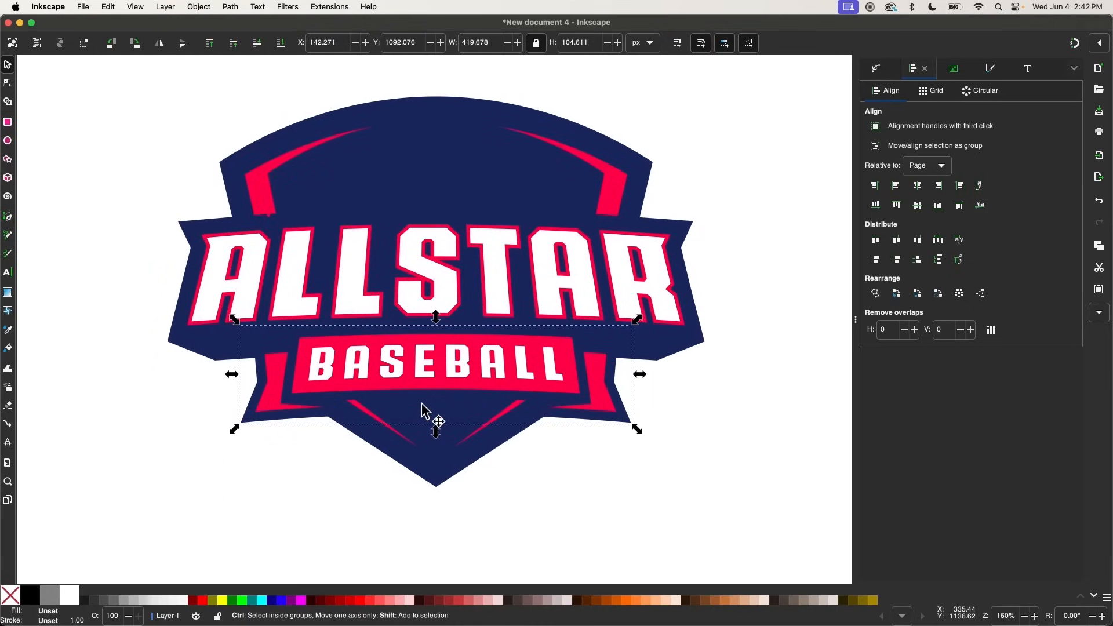
pyautogui.press('super+shift+g')
pyautogui.click(627, 516)
pyautogui.scroll(-2, 624, 510)
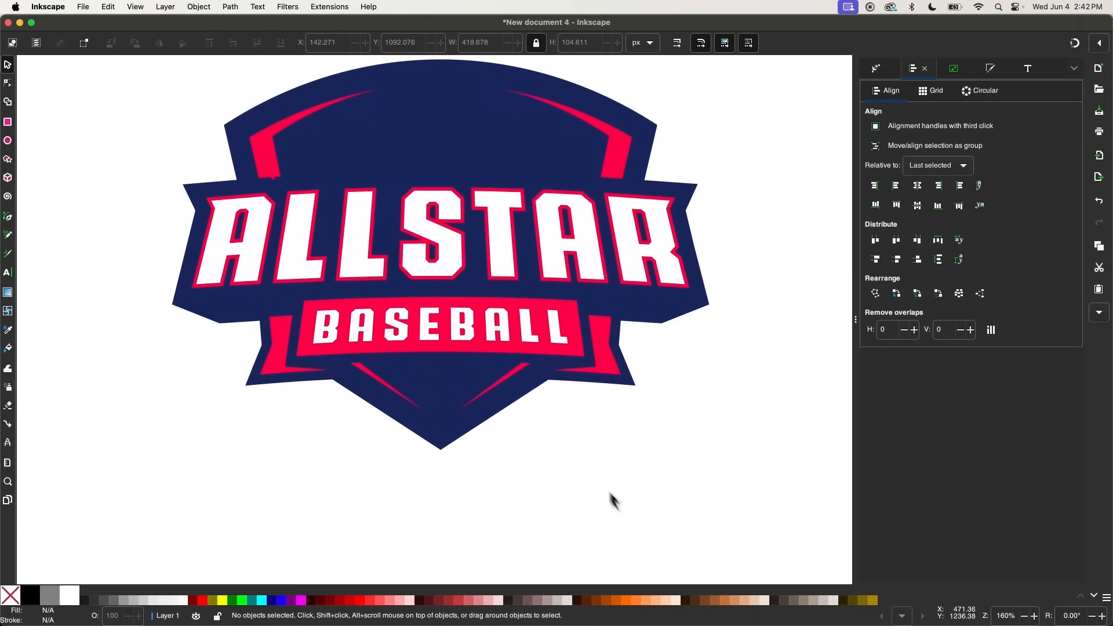
# - Draw an upright star about 58 px wide below the shield, with 5 corners and a spoke ratio of 0.375
pyautogui.scroll(5, 552, 423)
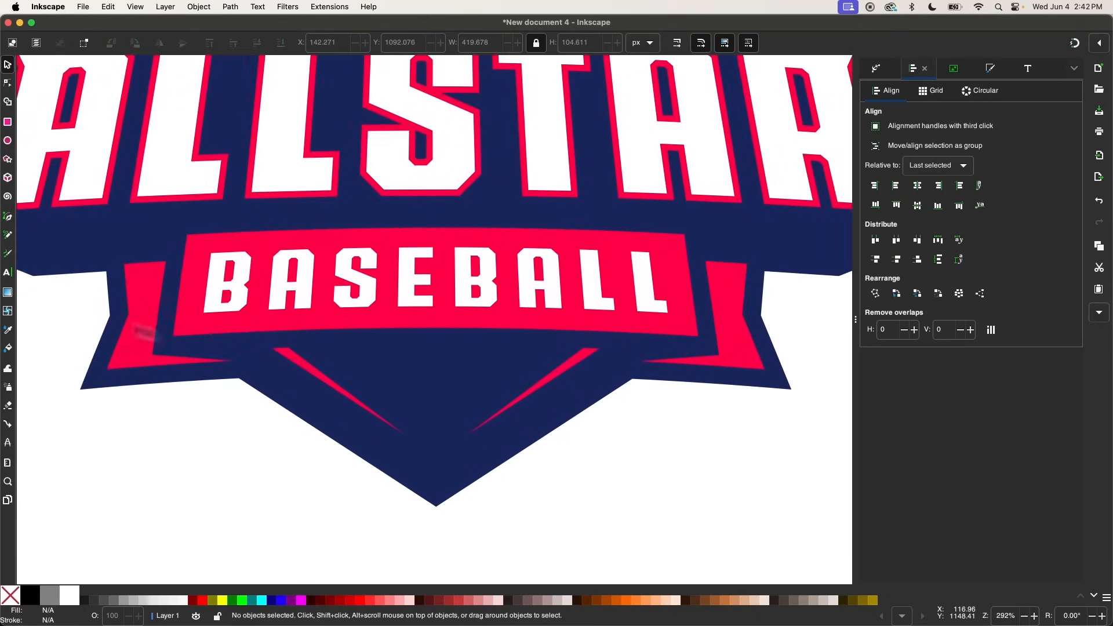
pyautogui.click(8, 162)
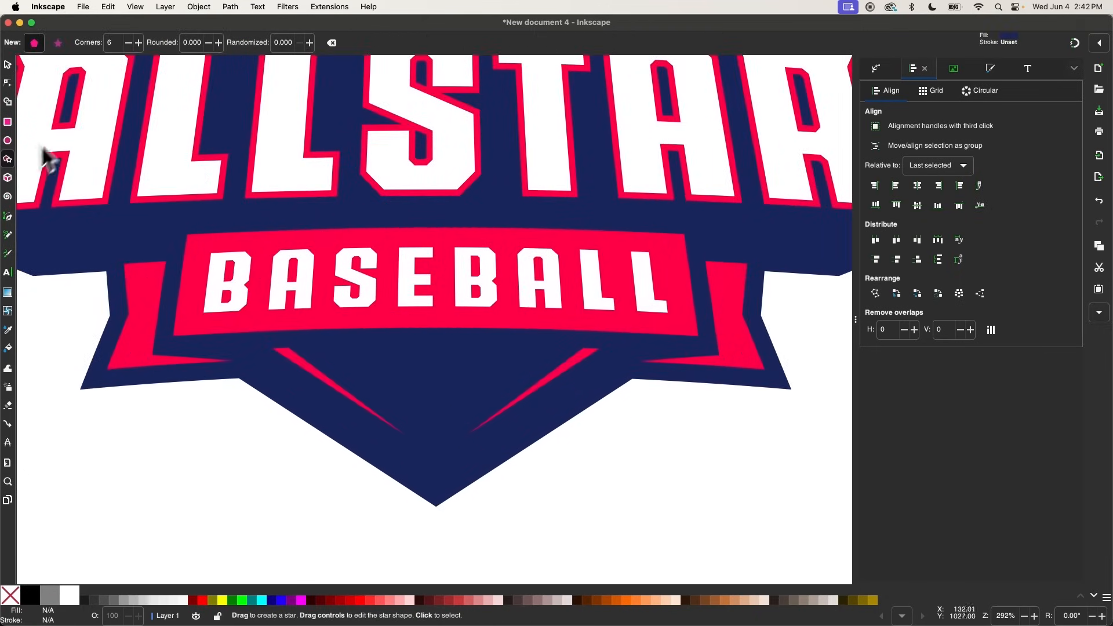
pyautogui.click(58, 46)
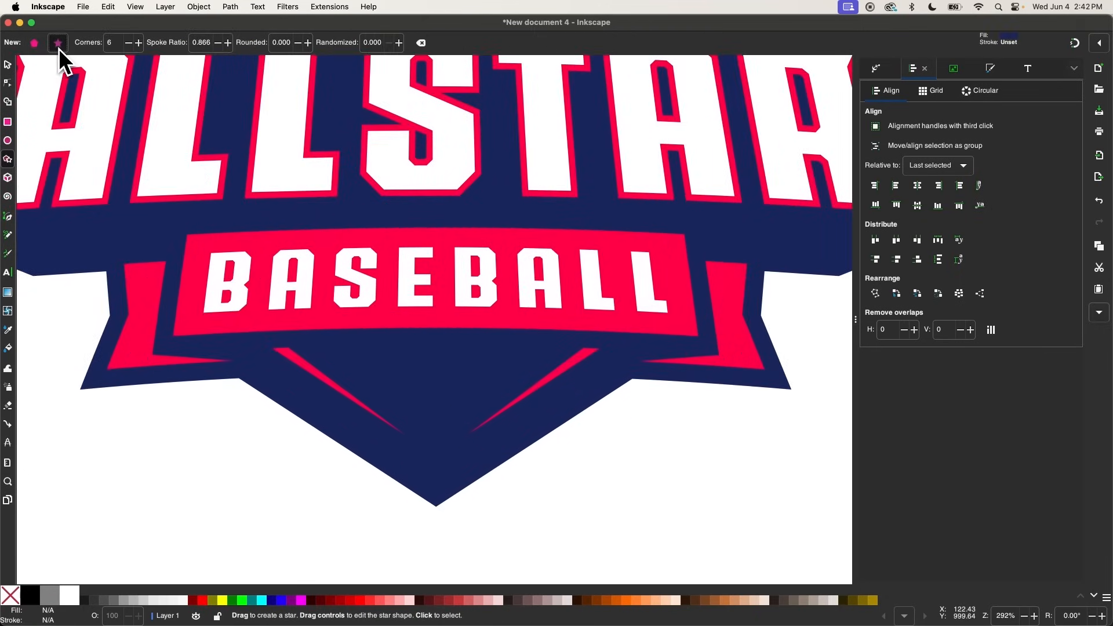
pyautogui.click(129, 44)
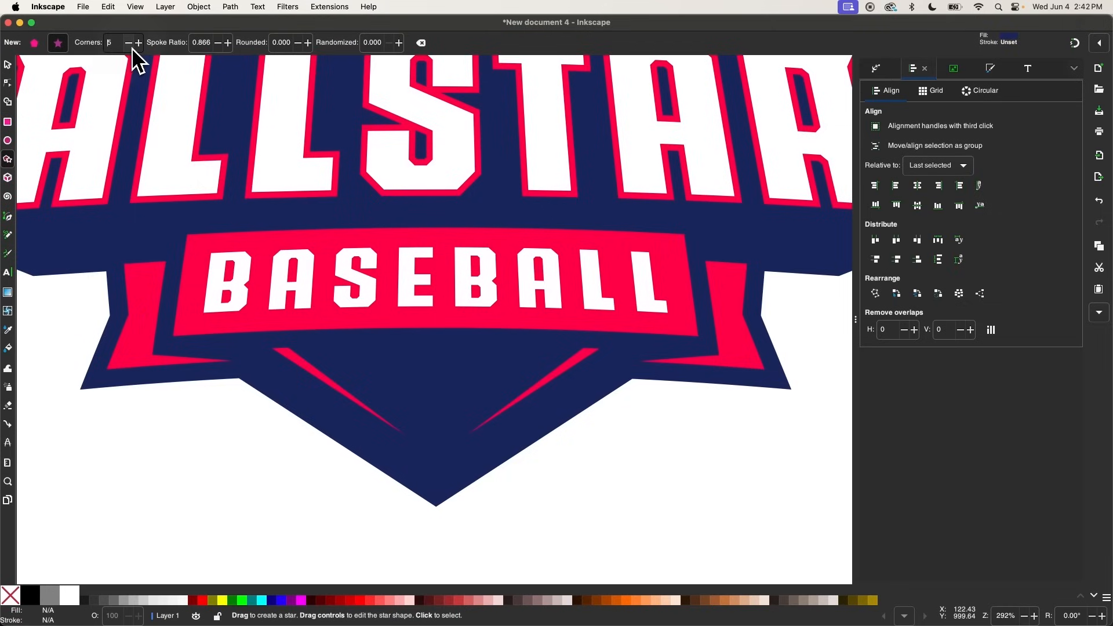
pyautogui.click(211, 46)
pyautogui.scroll(-3, 300, 412)
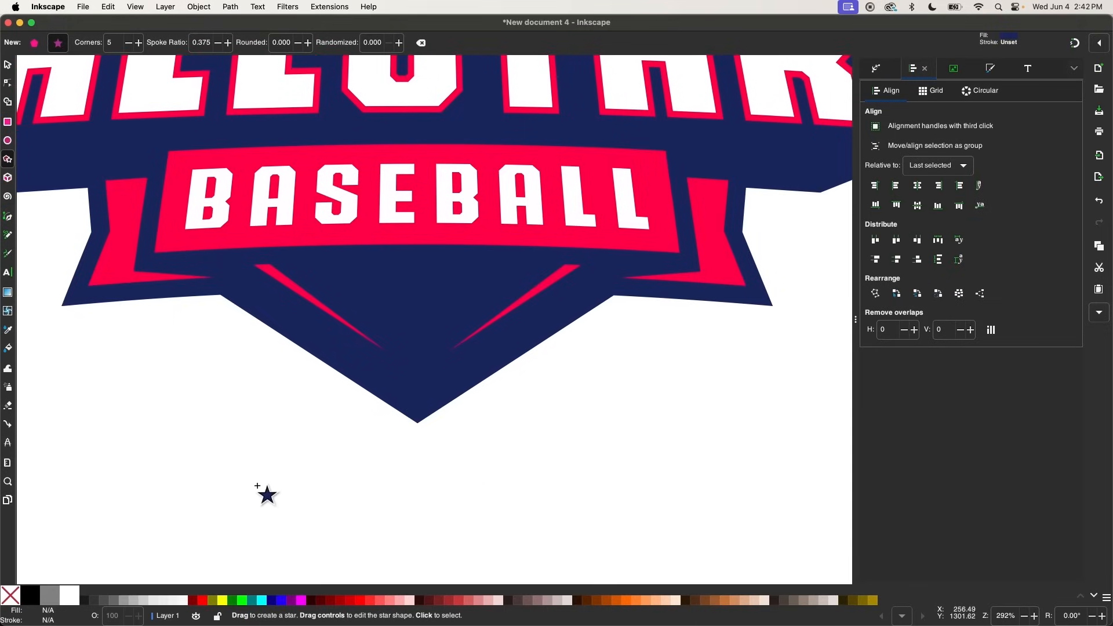
pyautogui.moveTo(258, 486); pyautogui.dragTo(263, 442)
pyautogui.hscroll(-1, 324, 486)
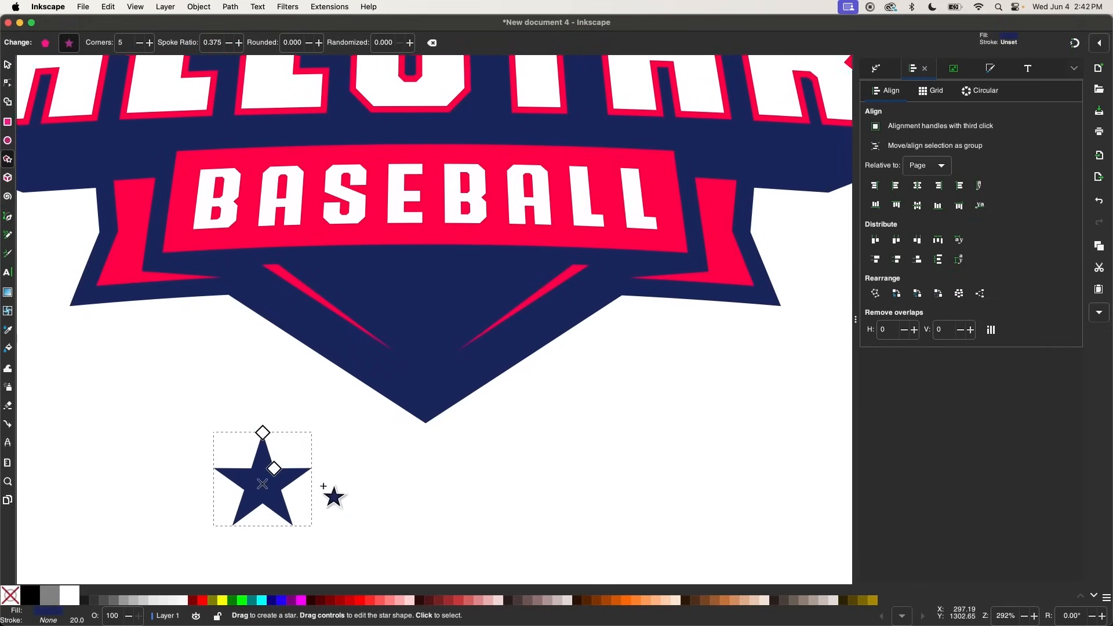
# - Move the star into the shield's lower tip between the red slivers and fill it with white
pyautogui.scroll(1, 324, 486)
pyautogui.press('s')
pyautogui.moveTo(284, 500); pyautogui.dragTo(440, 328)
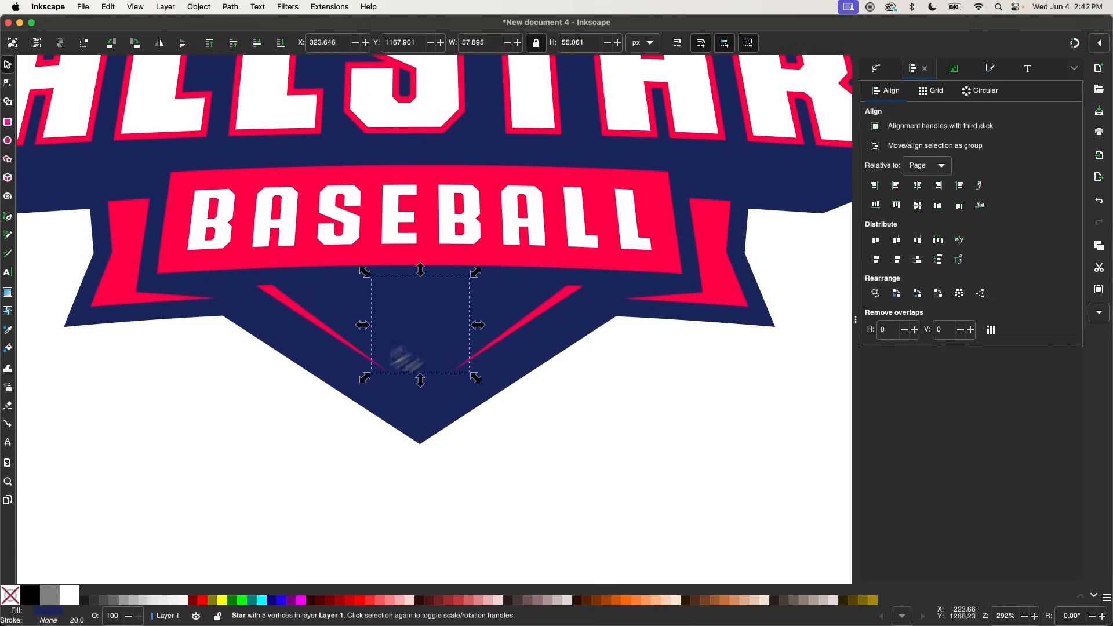
pyautogui.click(69, 595)
pyautogui.scroll(2, 366, 339)
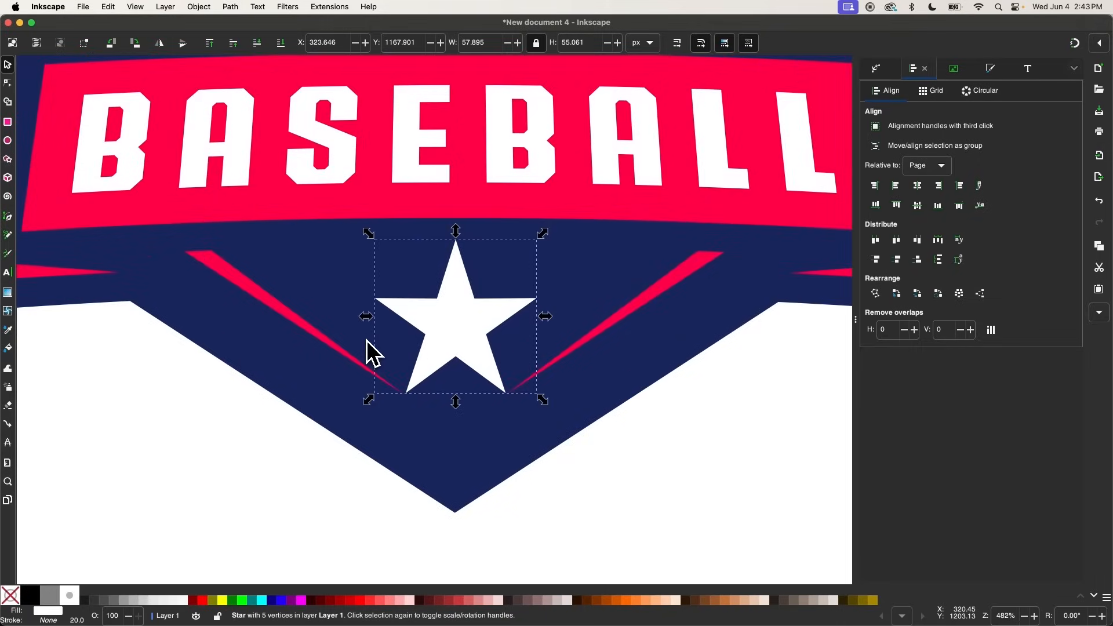
# - Scale the white star about its center to 40.878 by 38.878 px and center it horizontally on the navy shield
pyautogui.moveTo(549, 317); pyautogui.dragTo(527, 318)
pyautogui.keyDown('shift'); pyautogui.click(561, 287); pyautogui.keyUp('shift')
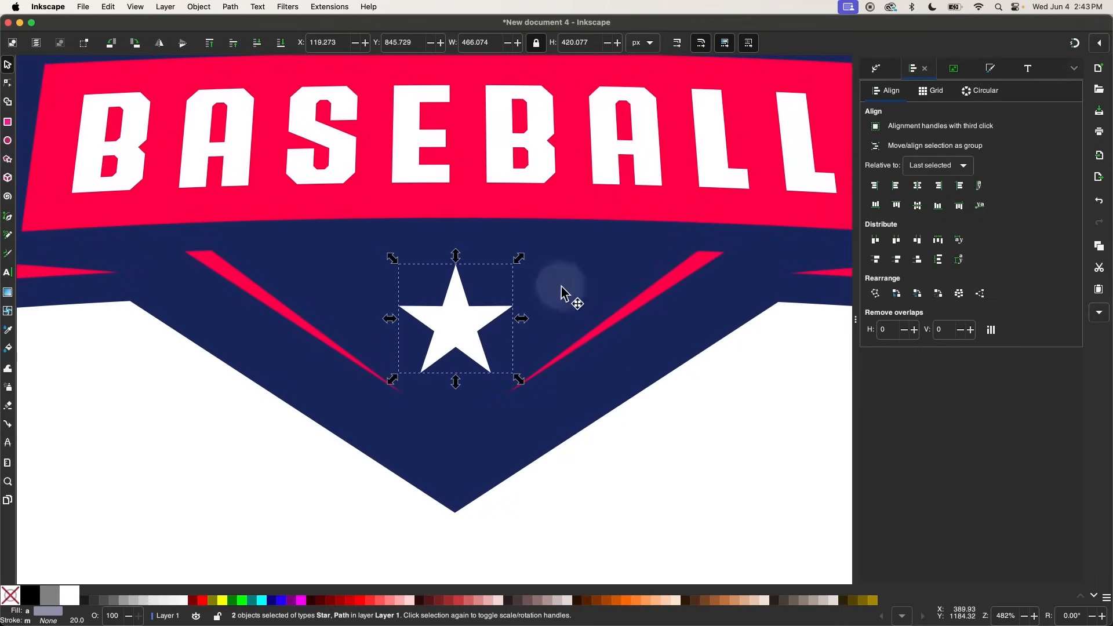
pyautogui.click(917, 185)
pyautogui.click(723, 410)
pyautogui.scroll(-2, 339, 316)
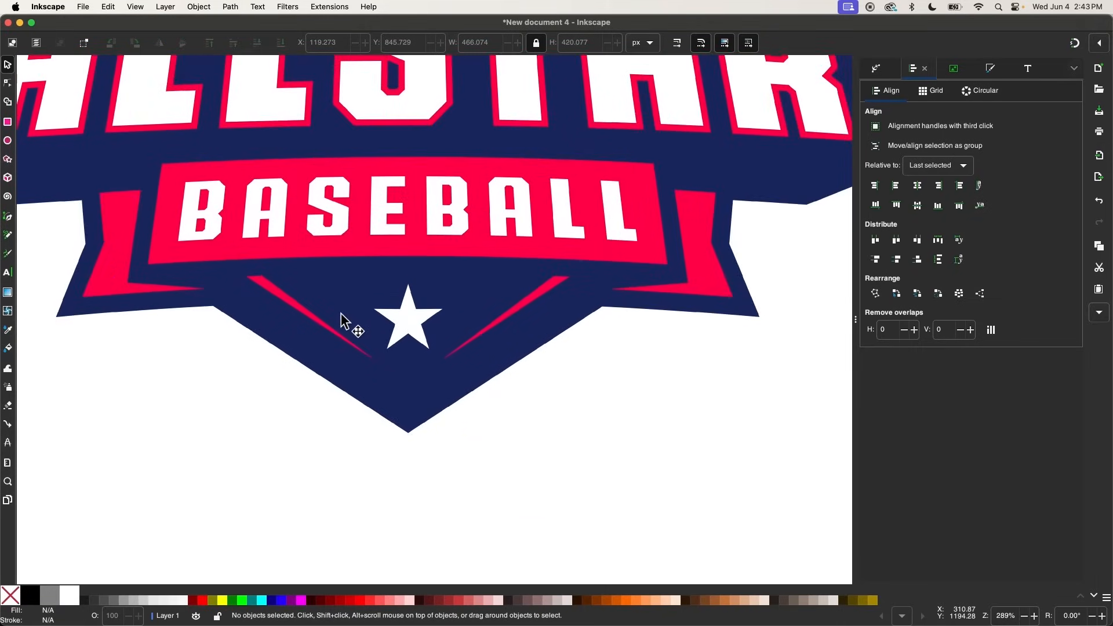
# - Adjust the star's vertical placement beneath the BASEBALL banner to Y 1173.044 px
pyautogui.scroll(5, 342, 319)
pyautogui.hscroll(-2, 343, 319)
pyautogui.click(465, 426)
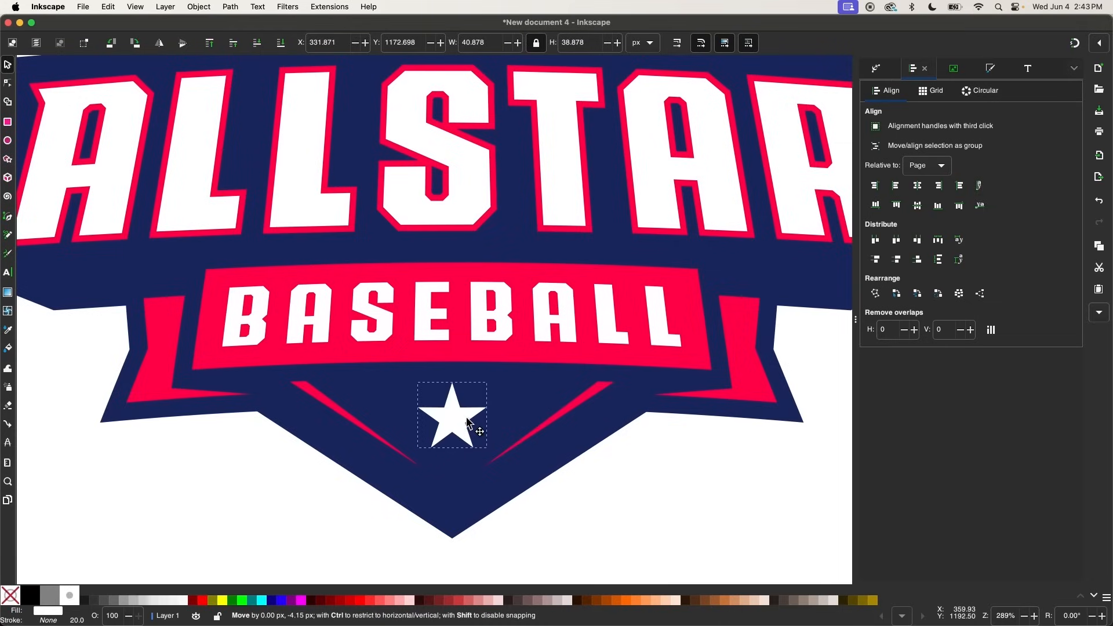
pyautogui.scroll(-2, 465, 422)
pyautogui.scroll(-1, 466, 416)
pyautogui.hscroll(1, 467, 416)
pyautogui.click(655, 461)
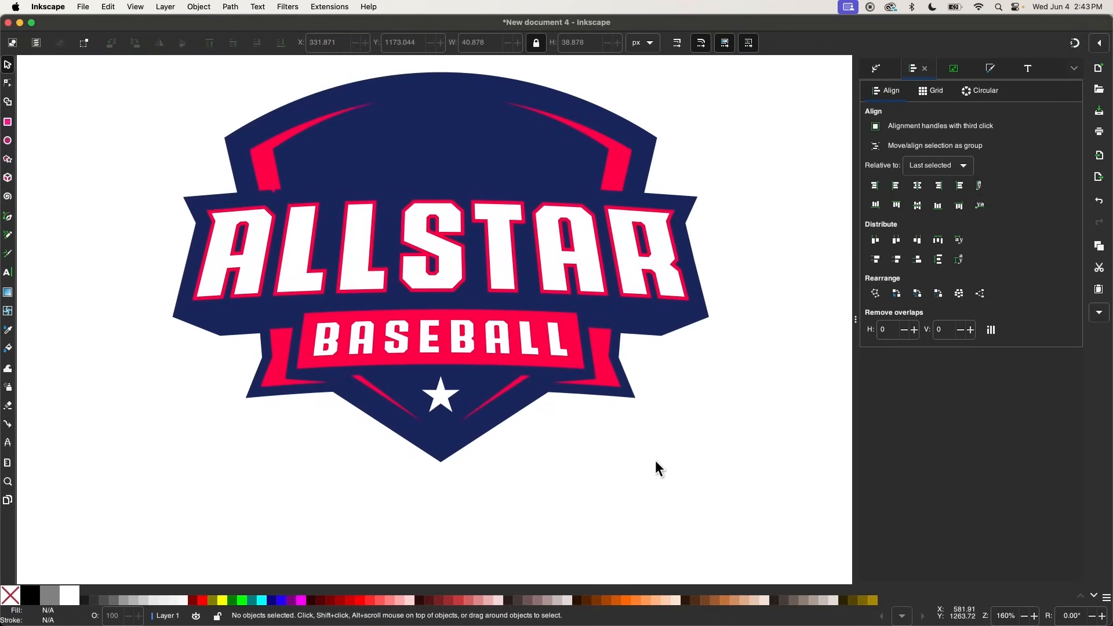
# - Review the assembled logo and compare it with the finished baseball reference logo above it
pyautogui.scroll(1, 655, 460)
pyautogui.hscroll(-1, 655, 461)
pyautogui.scroll(-1, 655, 461)
pyautogui.scroll(2, 625, 435)
pyautogui.hscroll(2, 625, 435)
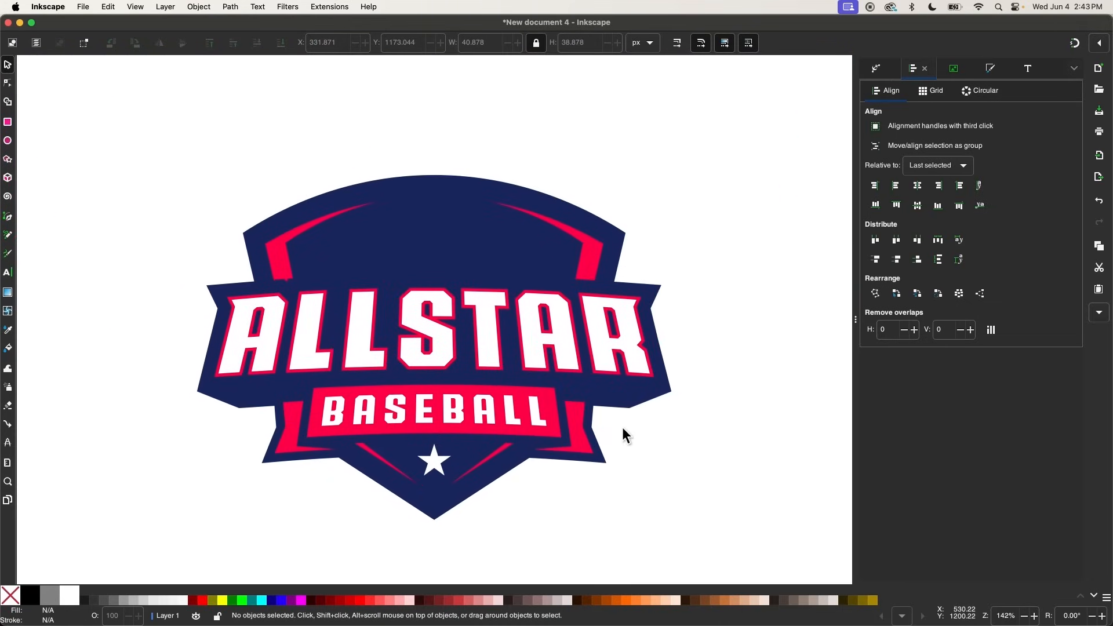
pyautogui.scroll(-3, 488, 378)
pyautogui.scroll(15, 488, 378)
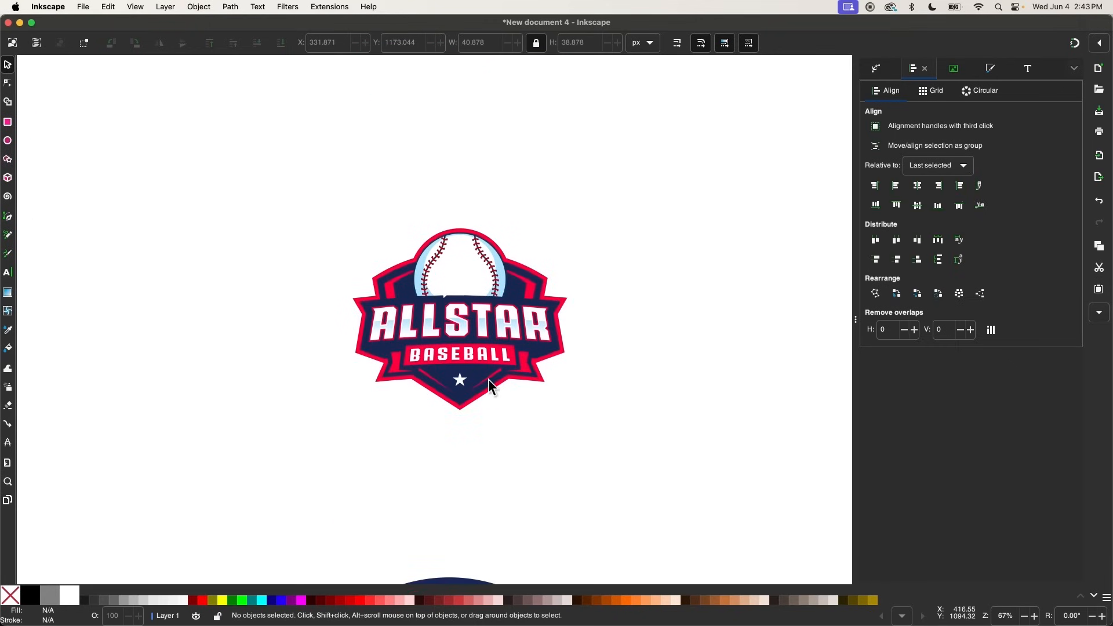
# - Paste the copied baseball group, move it over the upper part of the shield, and center it horizontally on the navy shield
pyautogui.scroll(-15, 521, 439)
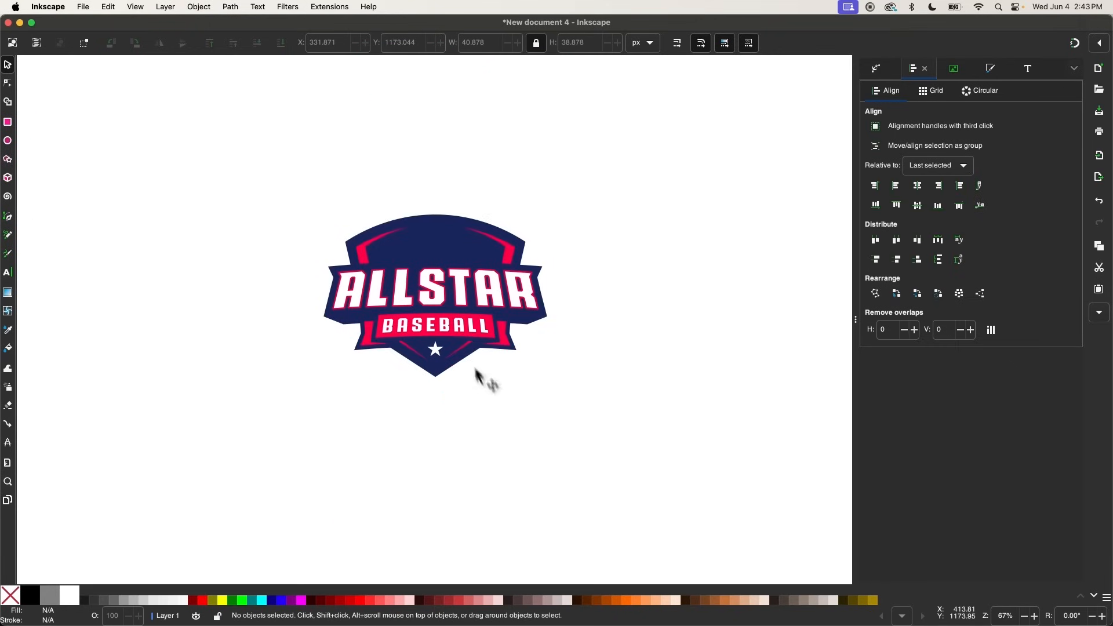
pyautogui.press('1')
pyautogui.hotkey('ctrl', 'v')
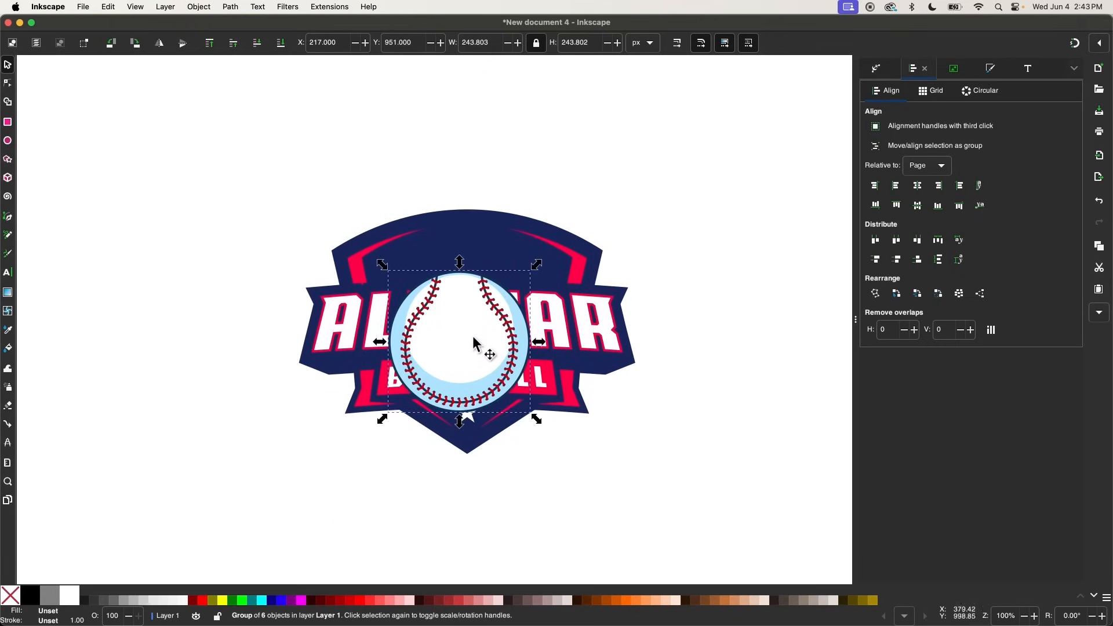
pyautogui.moveTo(474, 343); pyautogui.dragTo(477, 238)
pyautogui.scroll(2, 478, 238)
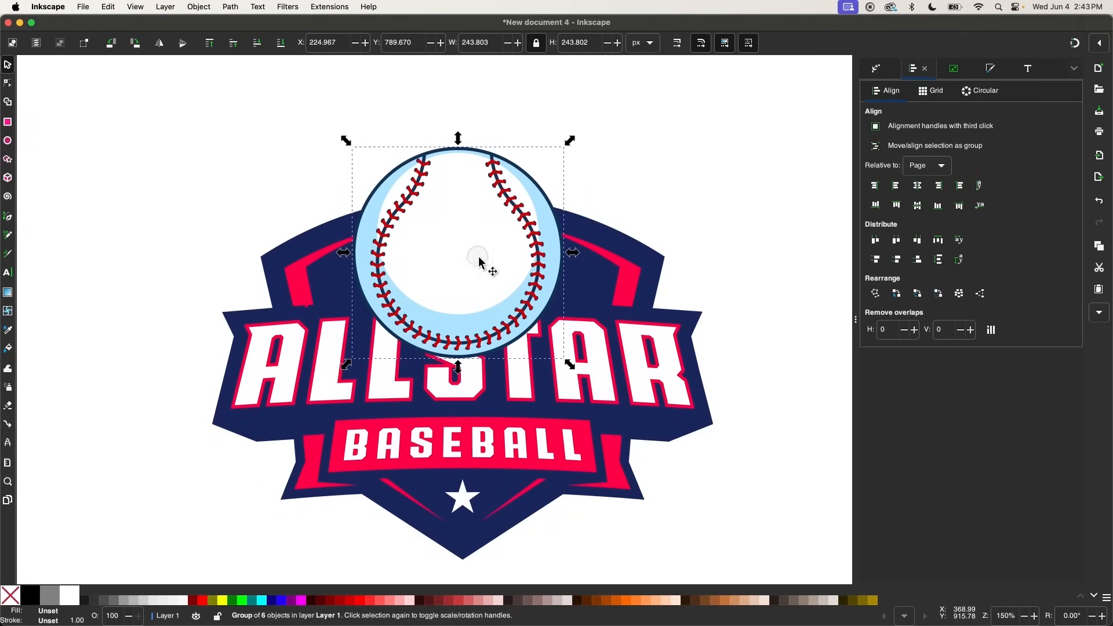
pyautogui.moveTo(479, 262)
pyautogui.mouseDown()
pyautogui.moveTo(454, 199)
pyautogui.moveTo(487, 266)
pyautogui.moveTo(450, 187)
pyautogui.moveTo(520, 225)
pyautogui.moveTo(506, 281)
pyautogui.moveTo(480, 249)
pyautogui.moveTo(480, 269)
pyautogui.mouseUp()
pyautogui.scroll(2, 487, 271)
pyautogui.keyDown('shift'); pyautogui.click(648, 244); pyautogui.keyUp('shift')
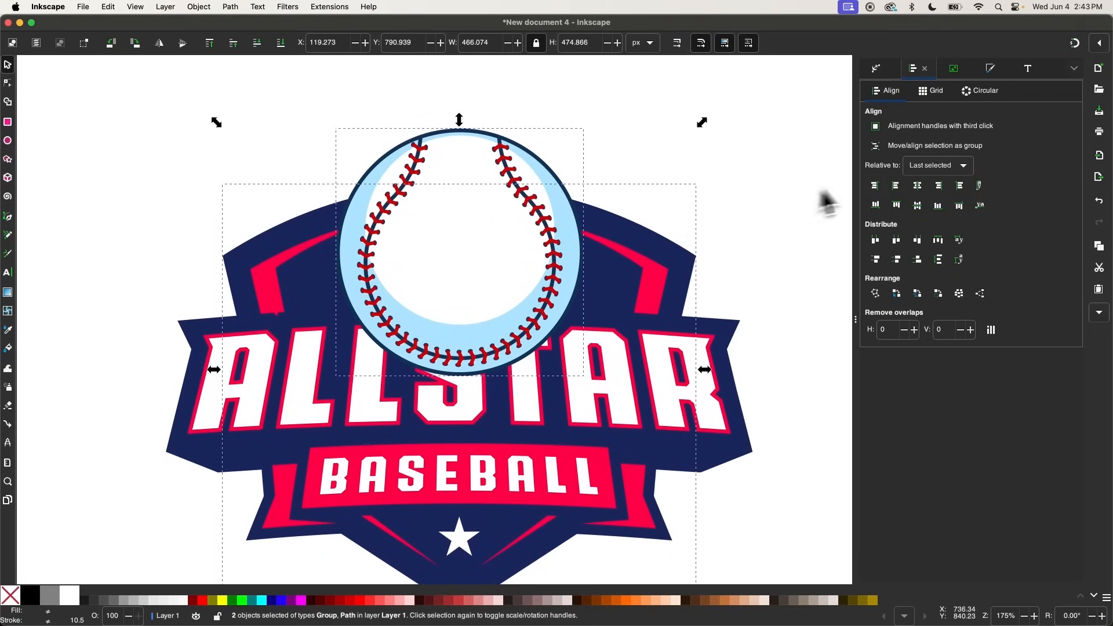
# - Lower the baseball behind the ALLSTAR lettering and its navy backing, and move it down to Y 795.506 px
pyautogui.click(486, 235)
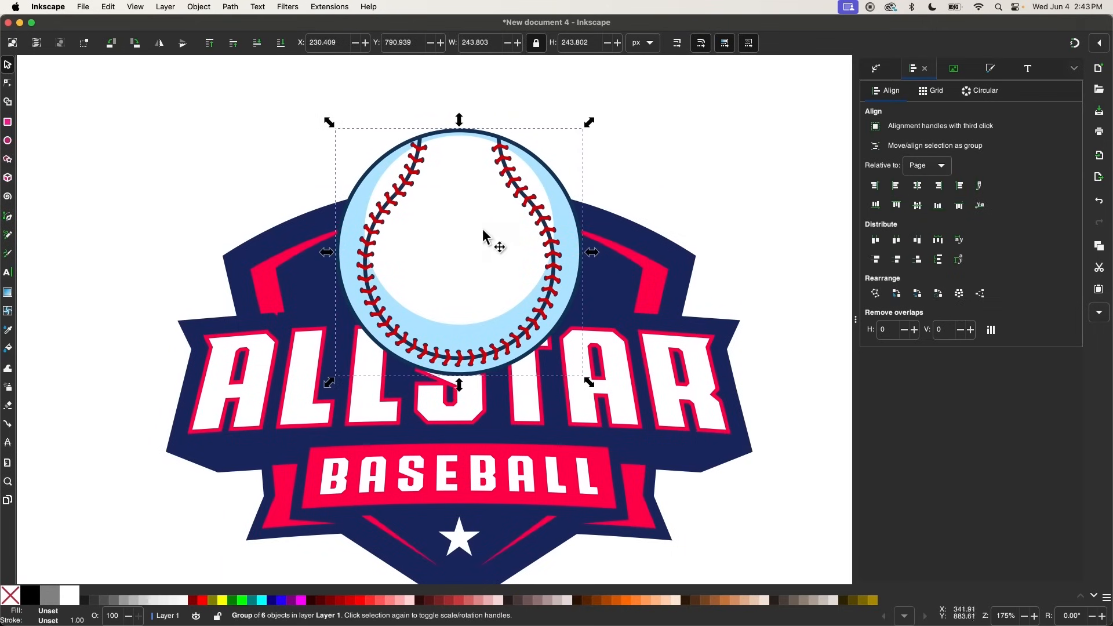
pyautogui.click(253, 47)
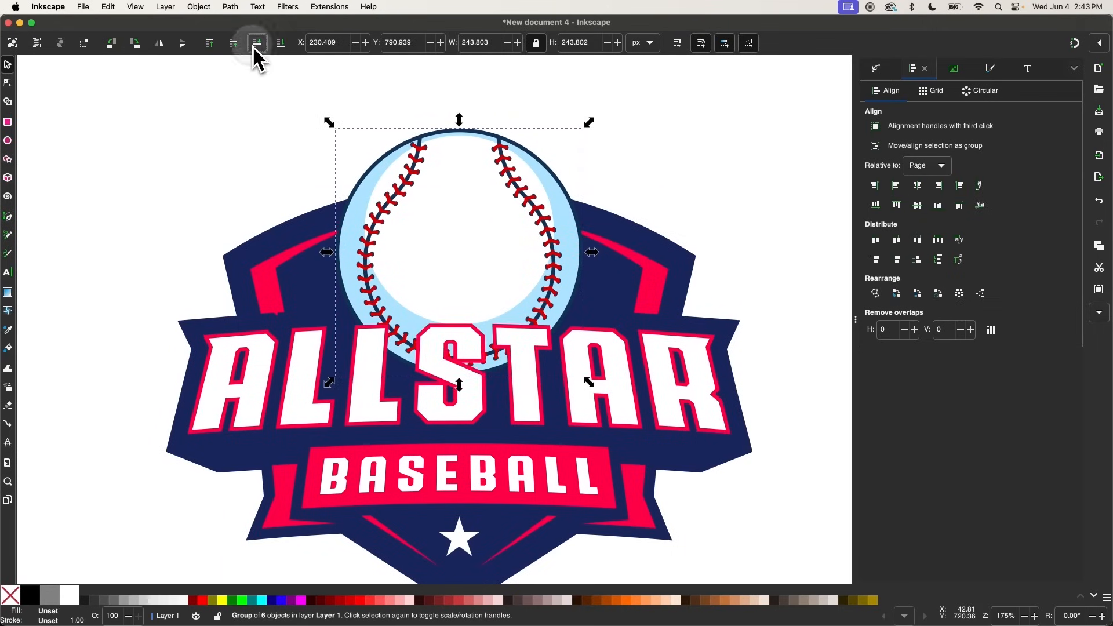
pyautogui.click(253, 46)
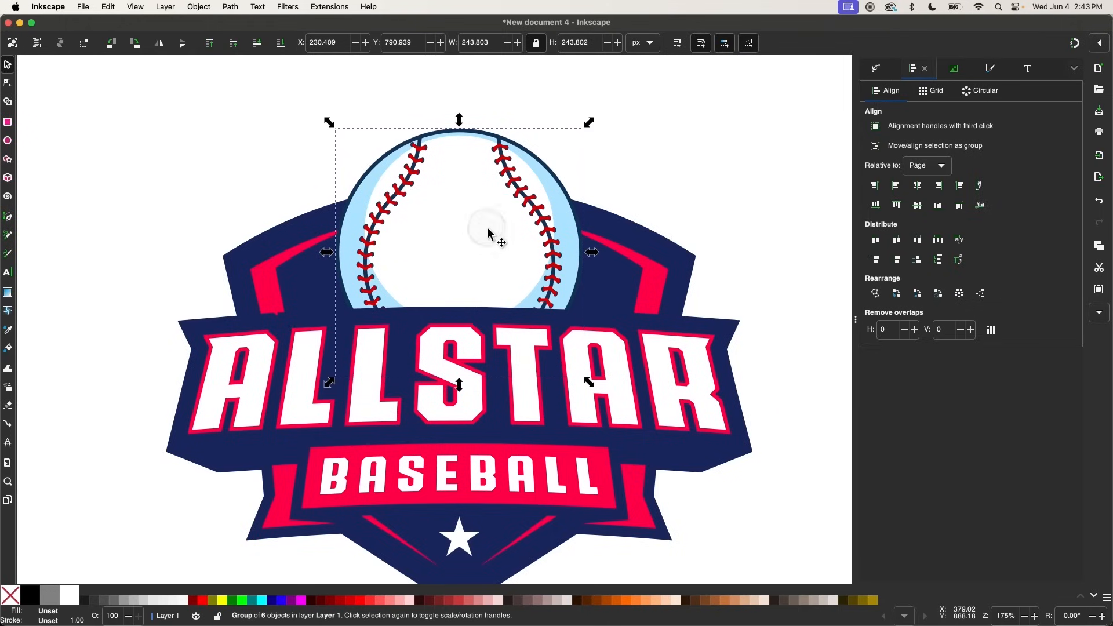
pyautogui.moveTo(488, 229); pyautogui.dragTo(488, 234)
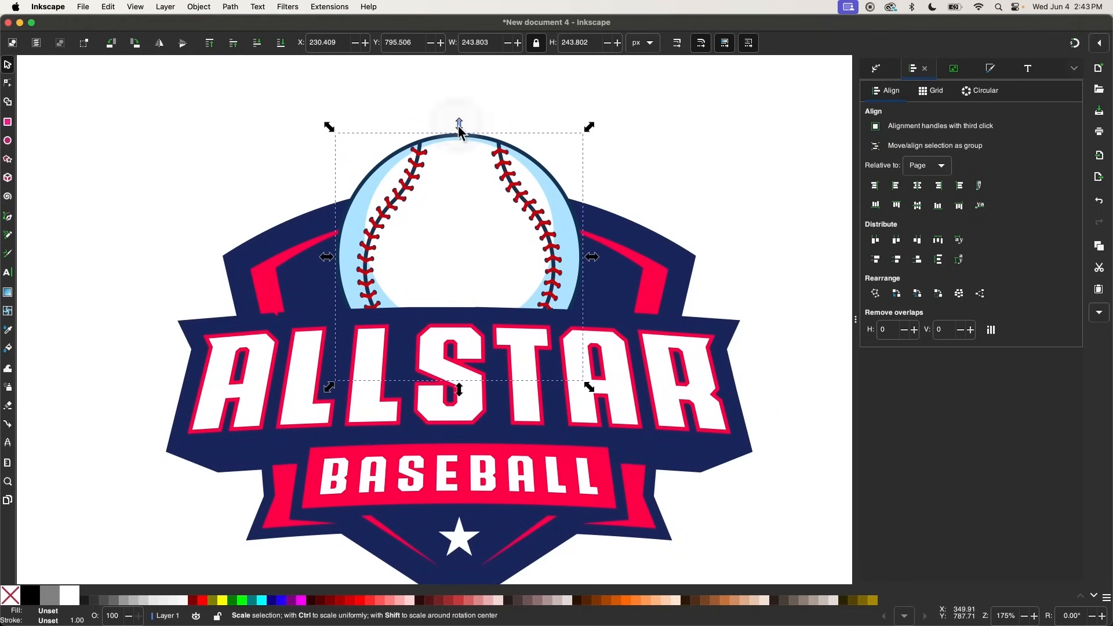
# - Scale the baseball uniformly about its center to 259.215 by 259.214 px
pyautogui.moveTo(459, 125); pyautogui.dragTo(463, 109)
pyautogui.scroll(-2, 487, 273)
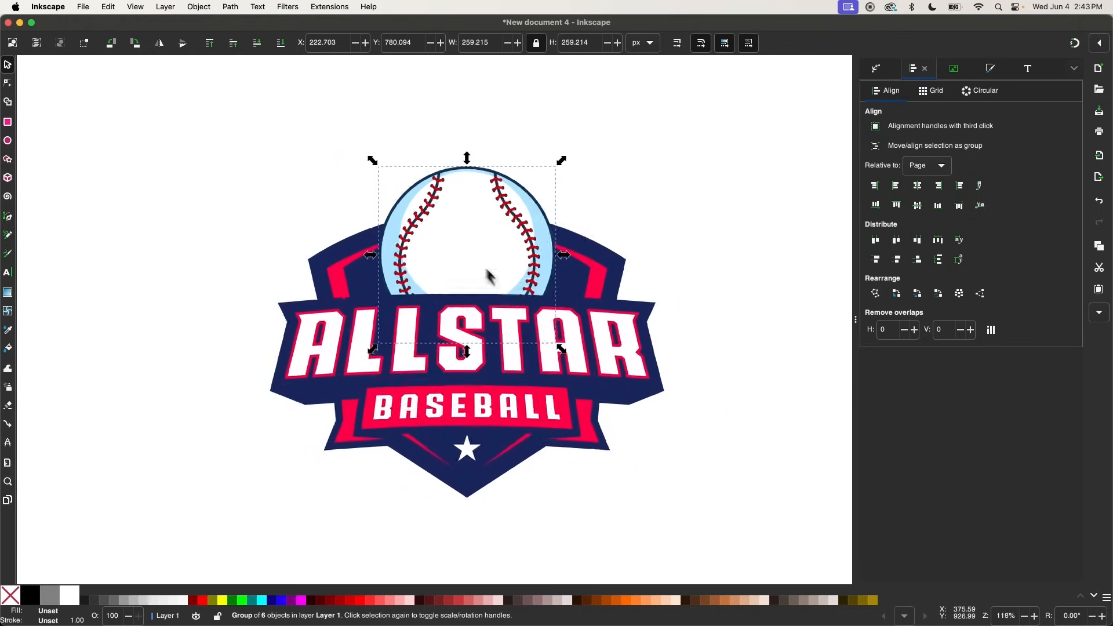
pyautogui.click(708, 458)
pyautogui.scroll(2, 559, 412)
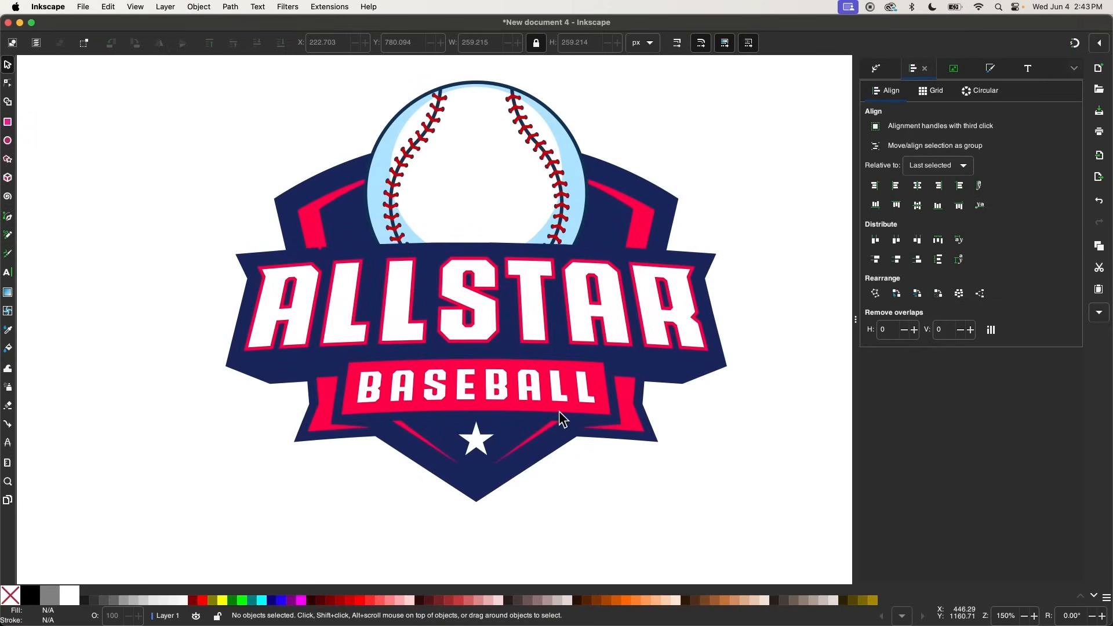
pyautogui.scroll(2, 559, 412)
pyautogui.hscroll(-1, 559, 412)
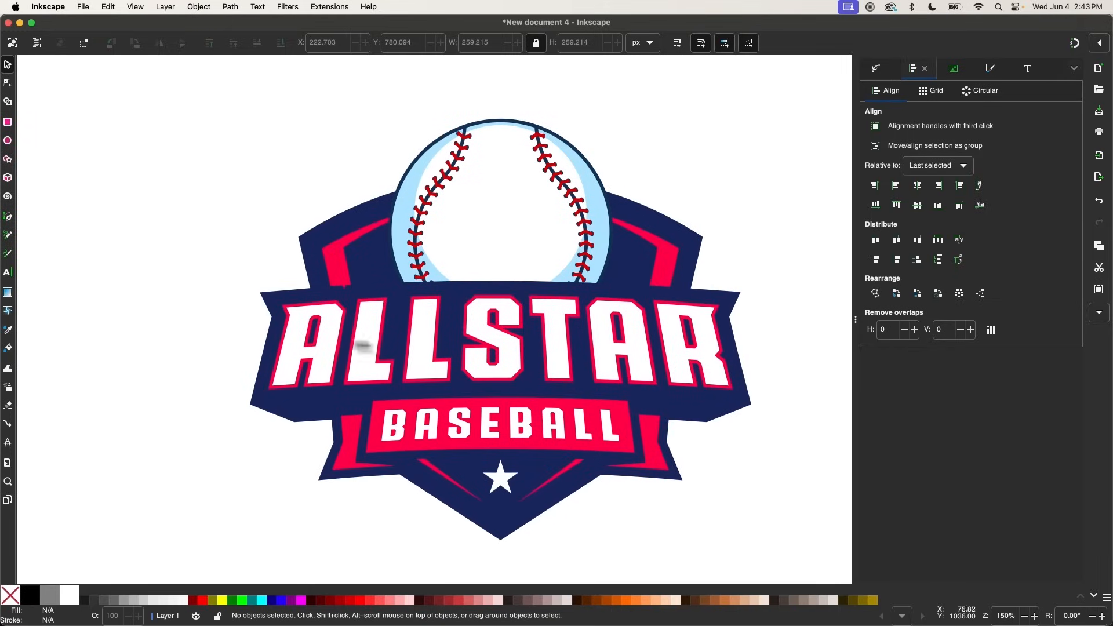
# - Examine the shading inside the ALLSTAR letters of the reference logo and compare it with the white lettering below
pyautogui.click(480, 332)
pyautogui.scroll(-3, 479, 331)
pyautogui.scroll(2, 537, 268)
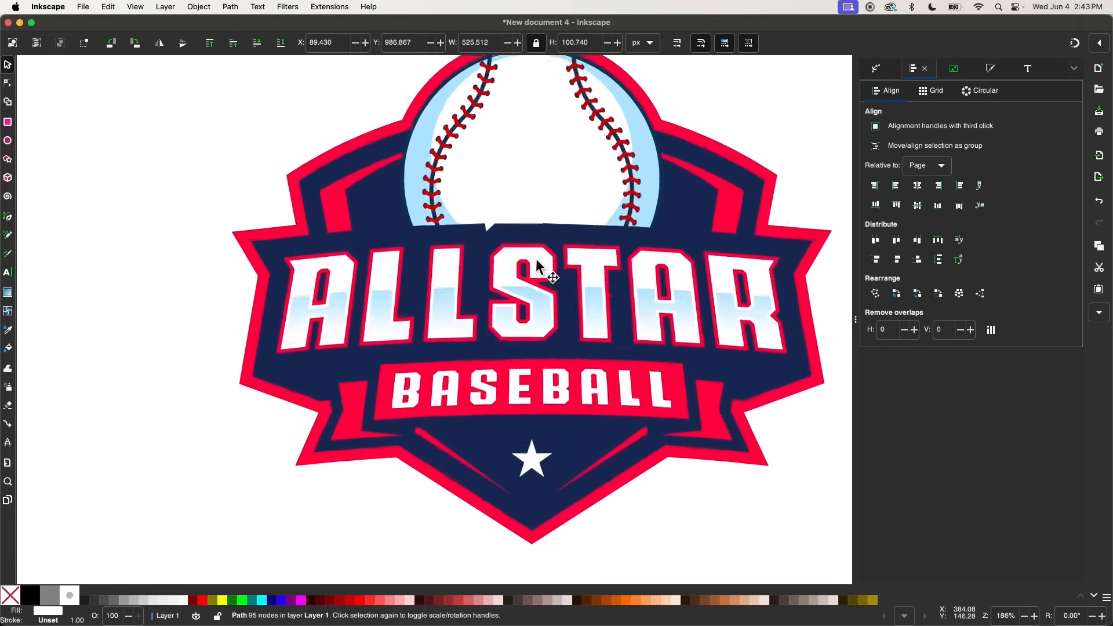
pyautogui.scroll(1, 538, 268)
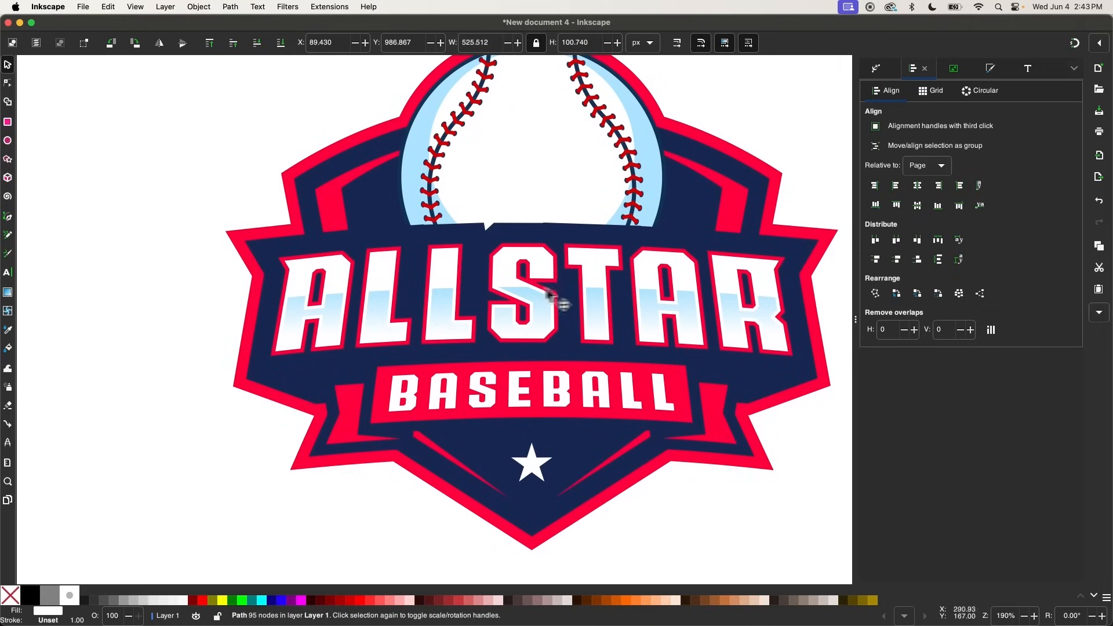
pyautogui.scroll(-2, 645, 305)
pyautogui.scroll(-12, 650, 303)
pyautogui.hscroll(4, 649, 304)
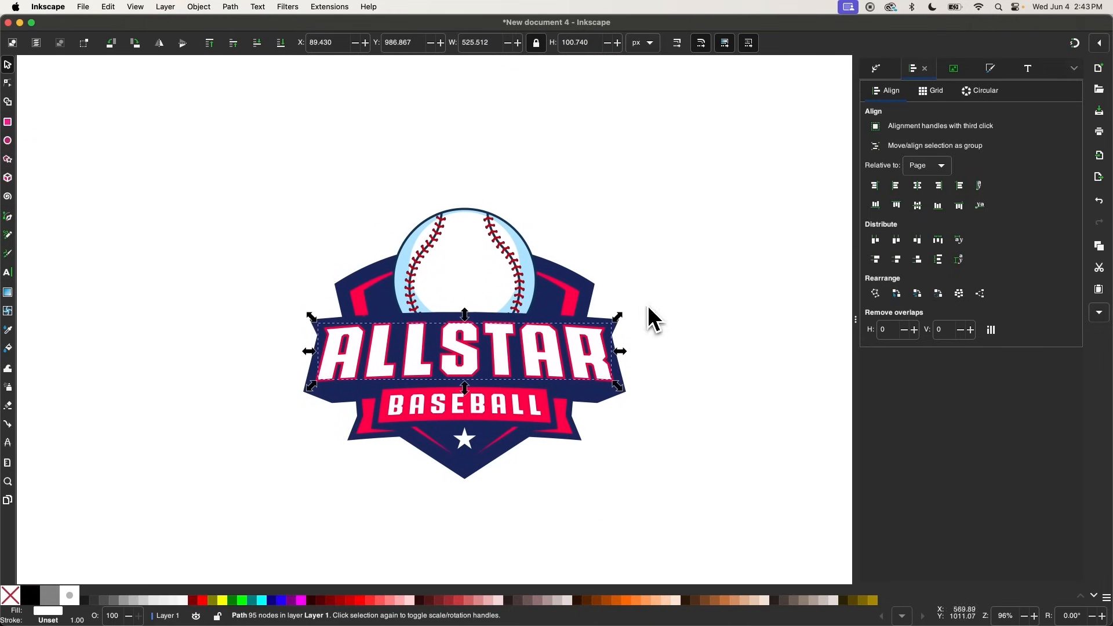
pyautogui.scroll(2, 444, 419)
pyautogui.scroll(-1, 447, 419)
pyautogui.hscroll(1, 447, 419)
pyautogui.scroll(3, 467, 307)
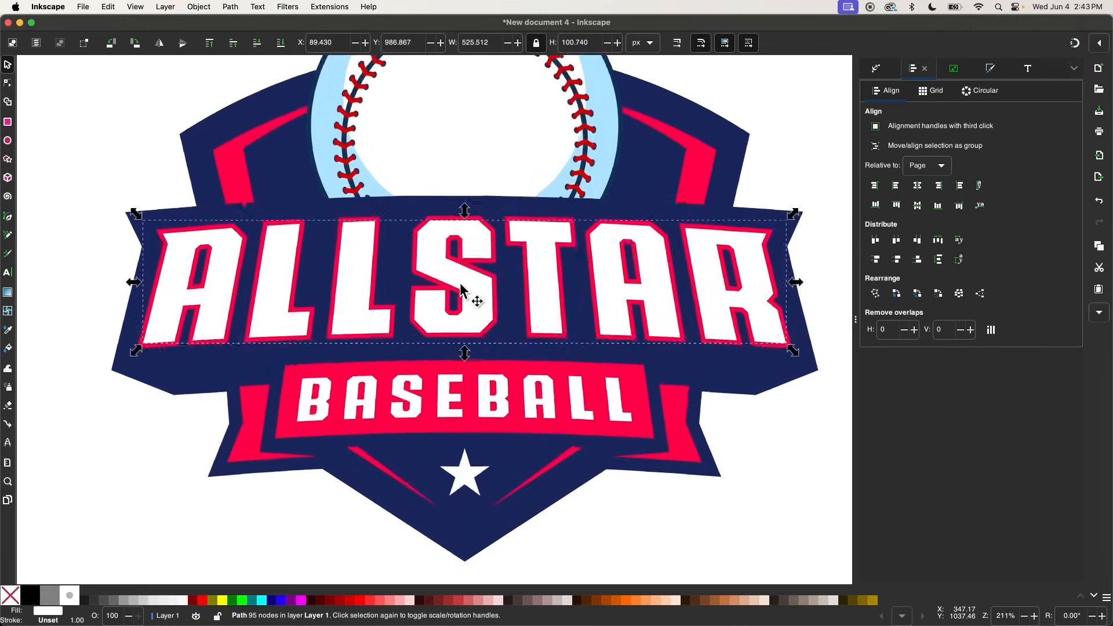
# - Duplicate the white ALLSTAR lettering and fill the copy with the light blue sampled from the baseball's shading
pyautogui.rightClick(460, 288)
pyautogui.click(442, 352)
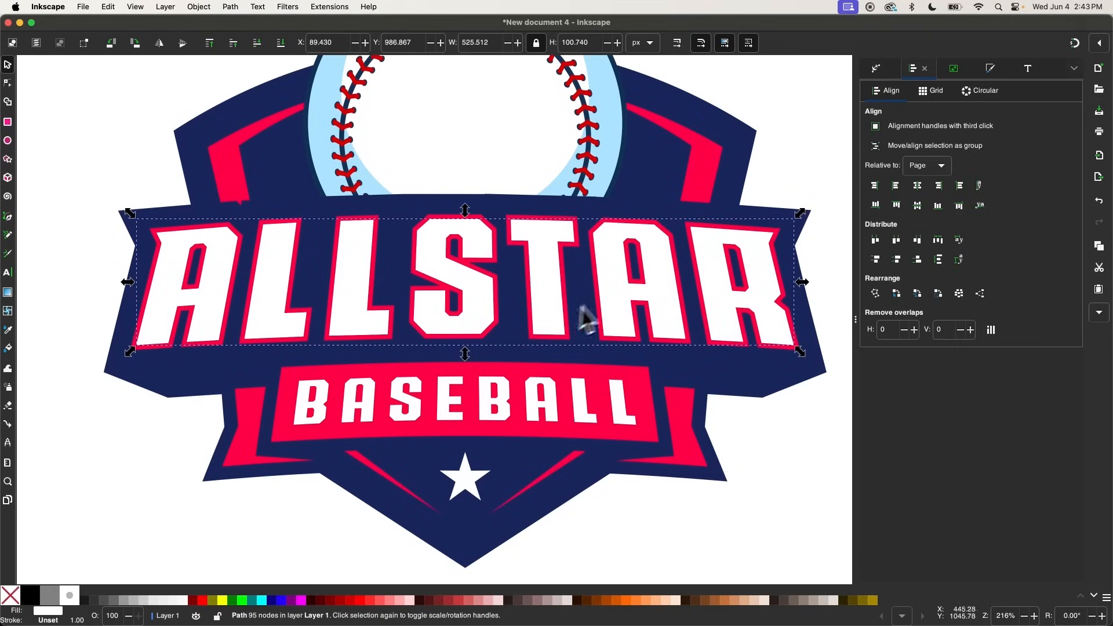
pyautogui.scroll(2, 565, 298)
pyautogui.hscroll(1, 564, 298)
pyautogui.press('d')
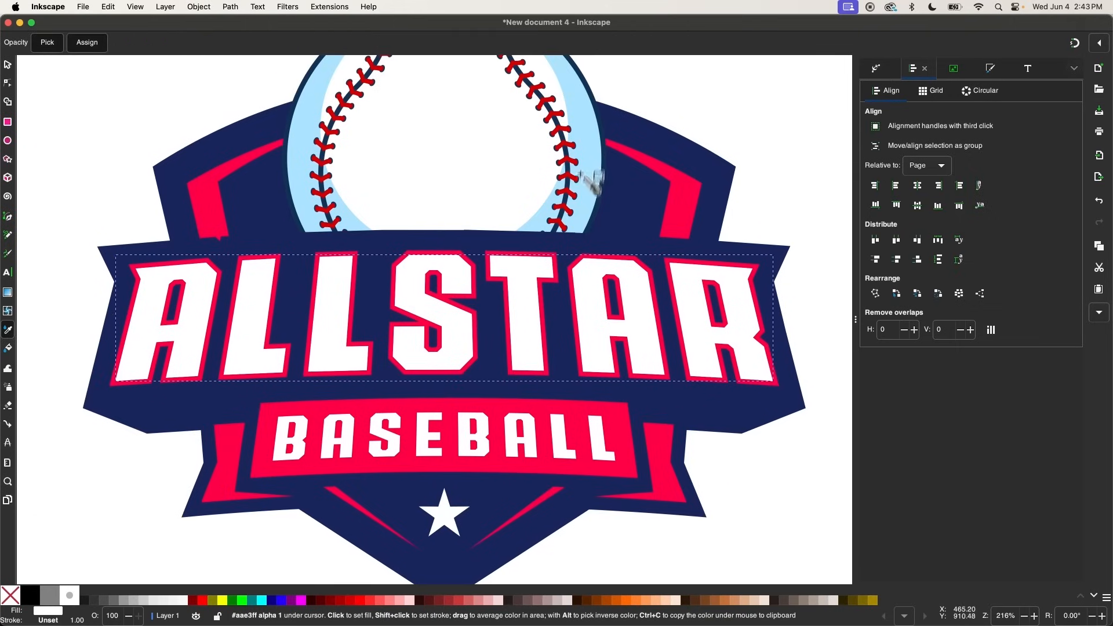
pyautogui.click(587, 127)
pyautogui.press('s')
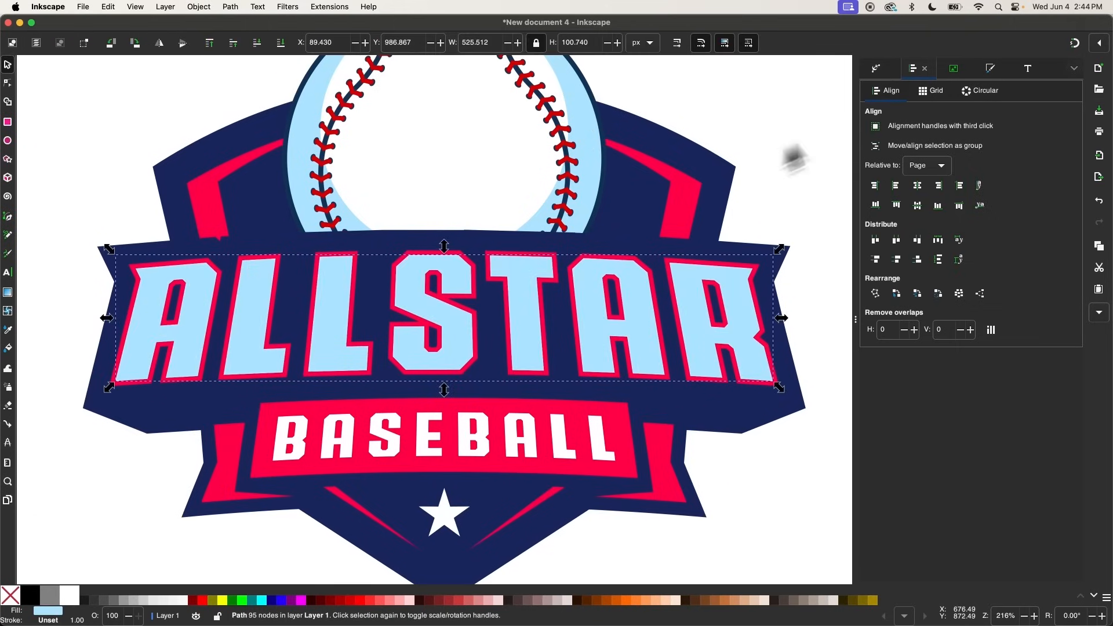
# - Apply the Offset path effect to the light blue ALLSTAR lettering
pyautogui.click(876, 68)
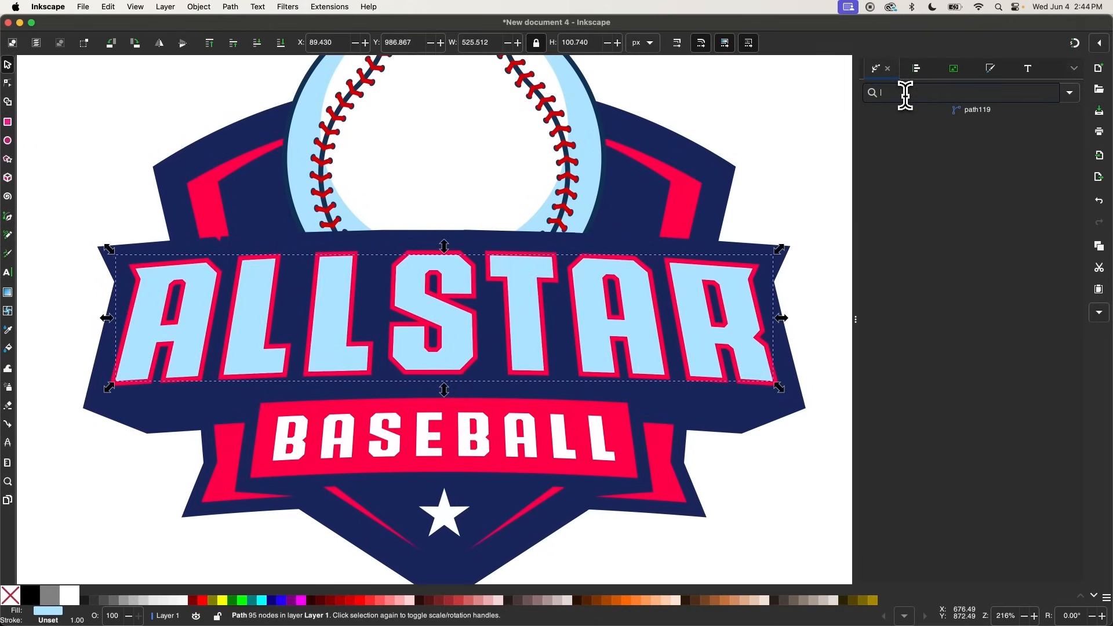
pyautogui.write('off')
pyautogui.click(893, 127)
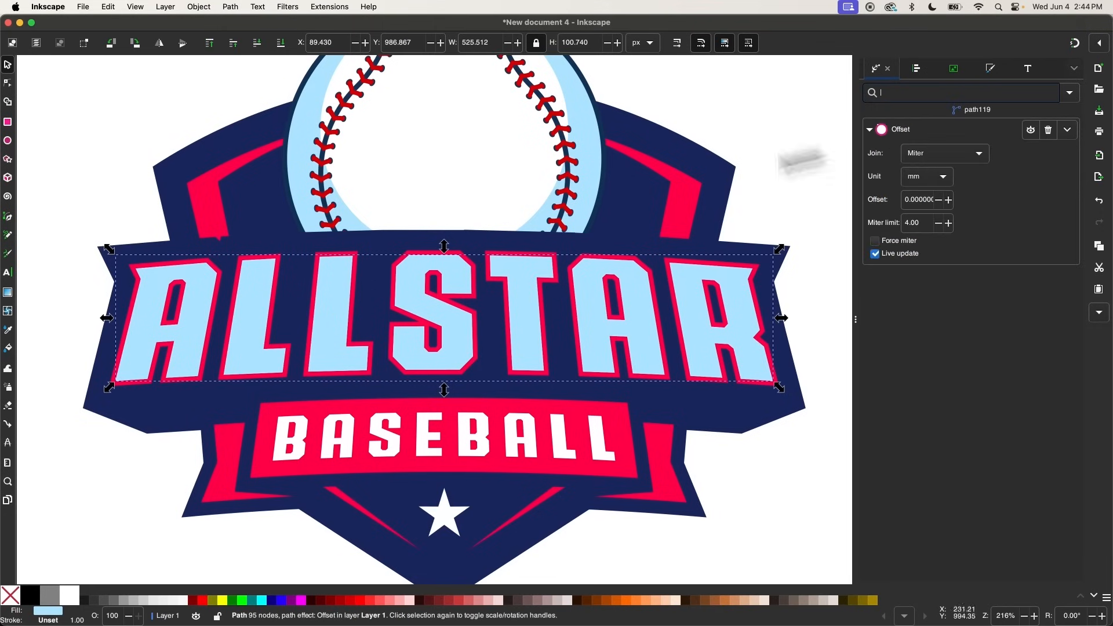
pyautogui.scroll(3, 231, 291)
pyautogui.write('n')
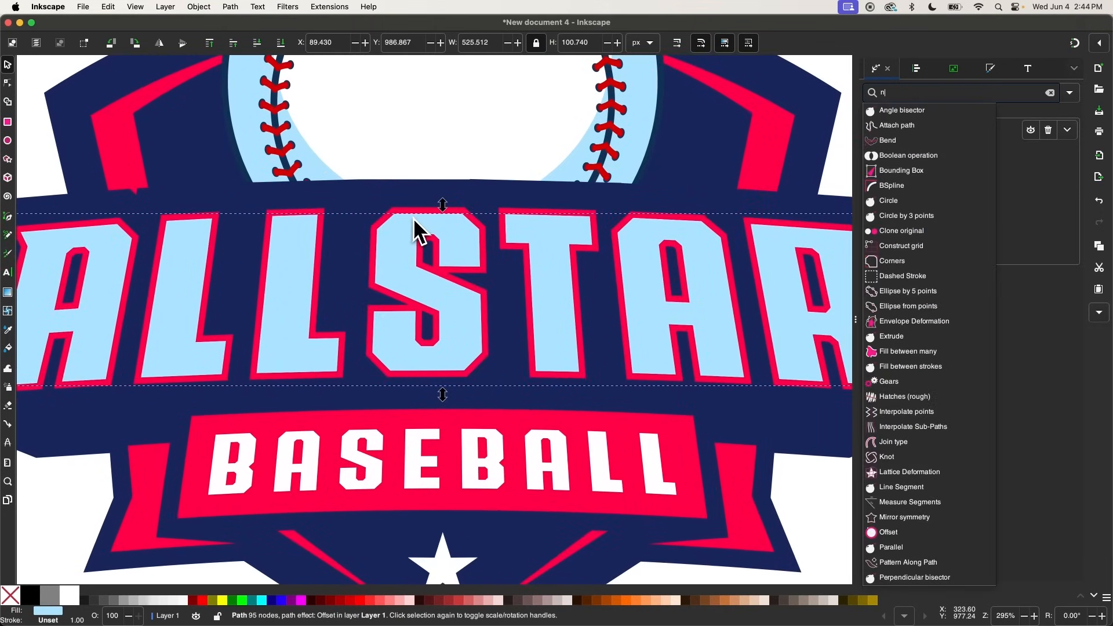
pyautogui.press('BackSpace')
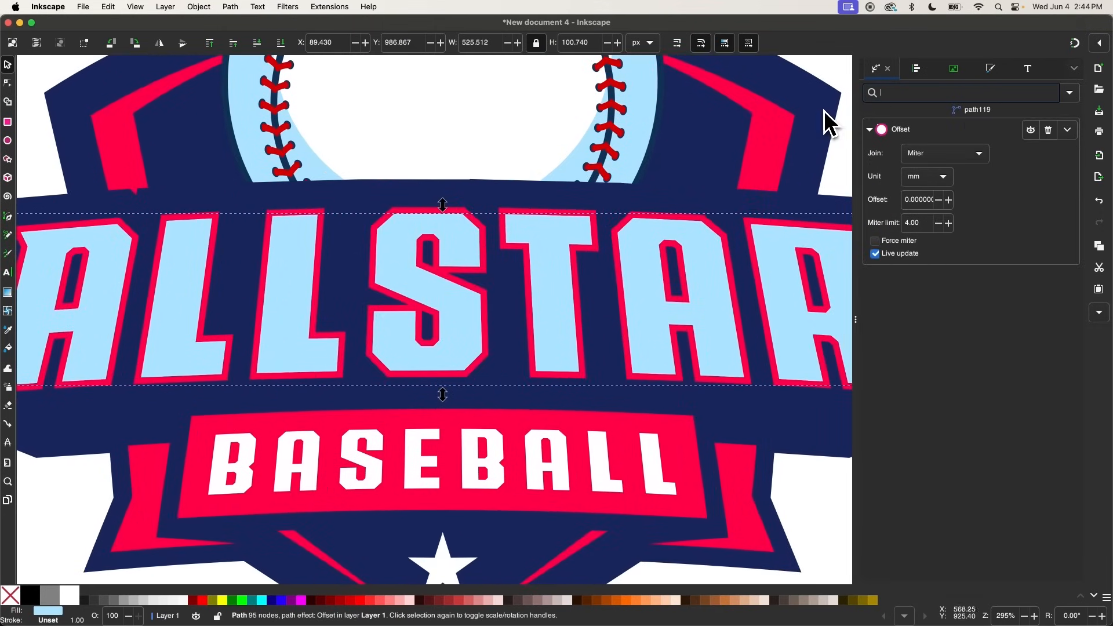
# - Inset the light blue lettering to 516.145 by 93.256 px and convert the offset result to a plain path
pyautogui.click(8, 83)
pyautogui.scroll(2, 368, 220)
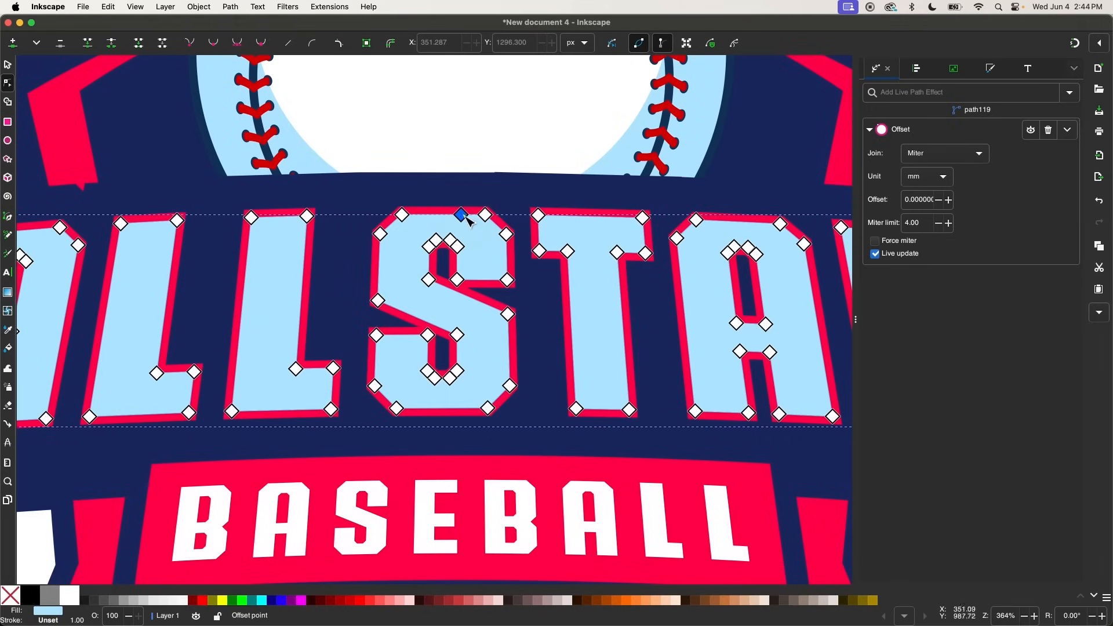
pyautogui.moveTo(470, 222); pyautogui.dragTo(462, 223)
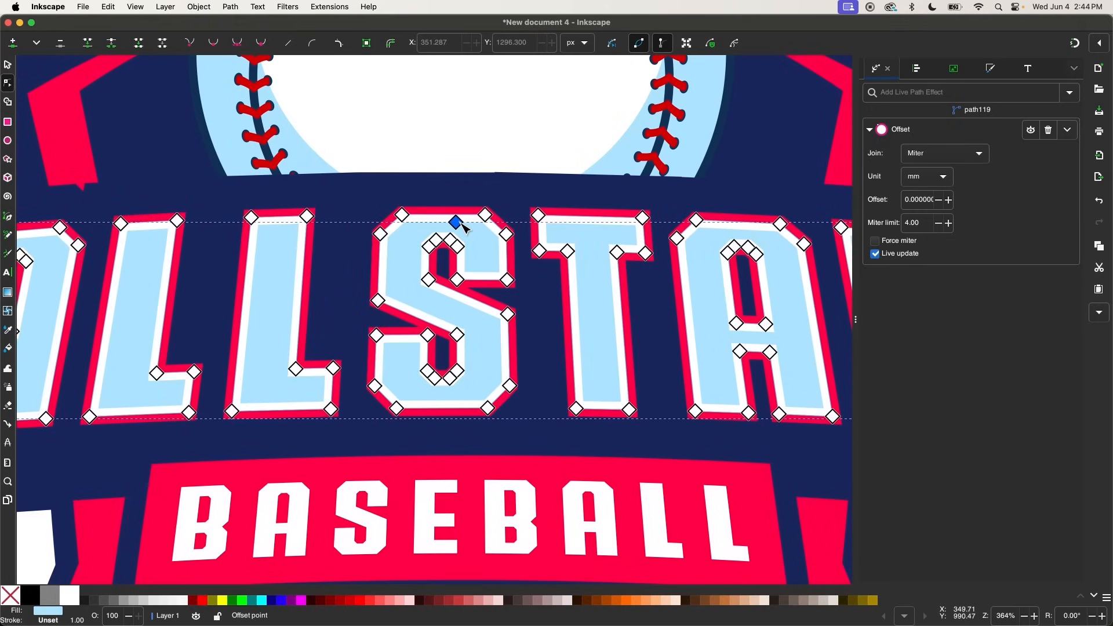
pyautogui.click(367, 44)
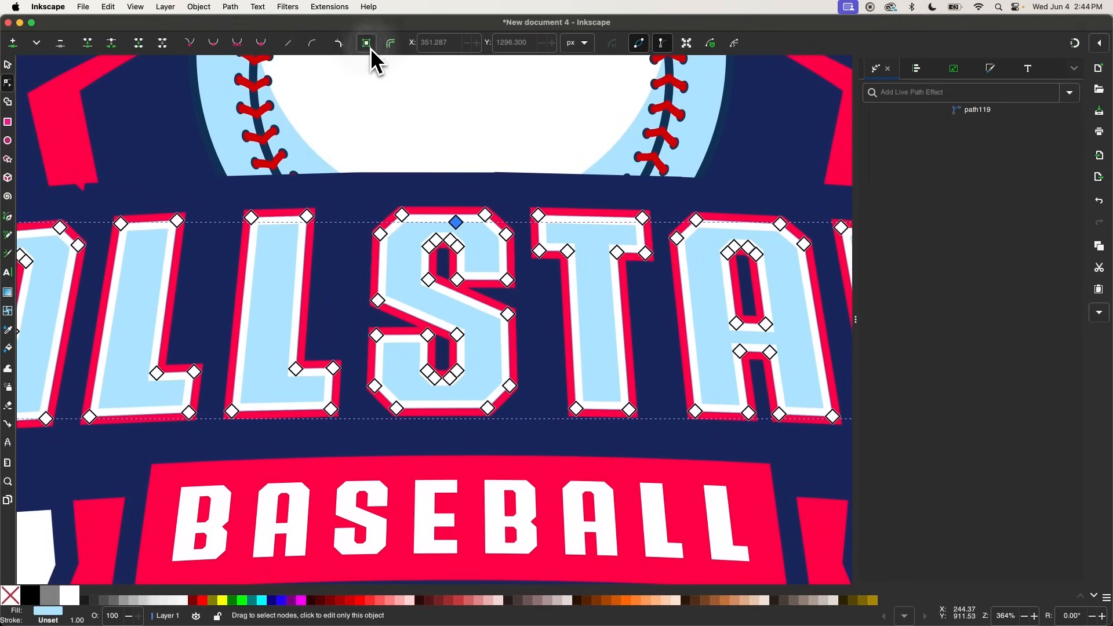
pyautogui.scroll(-6, 517, 166)
pyautogui.press('s')
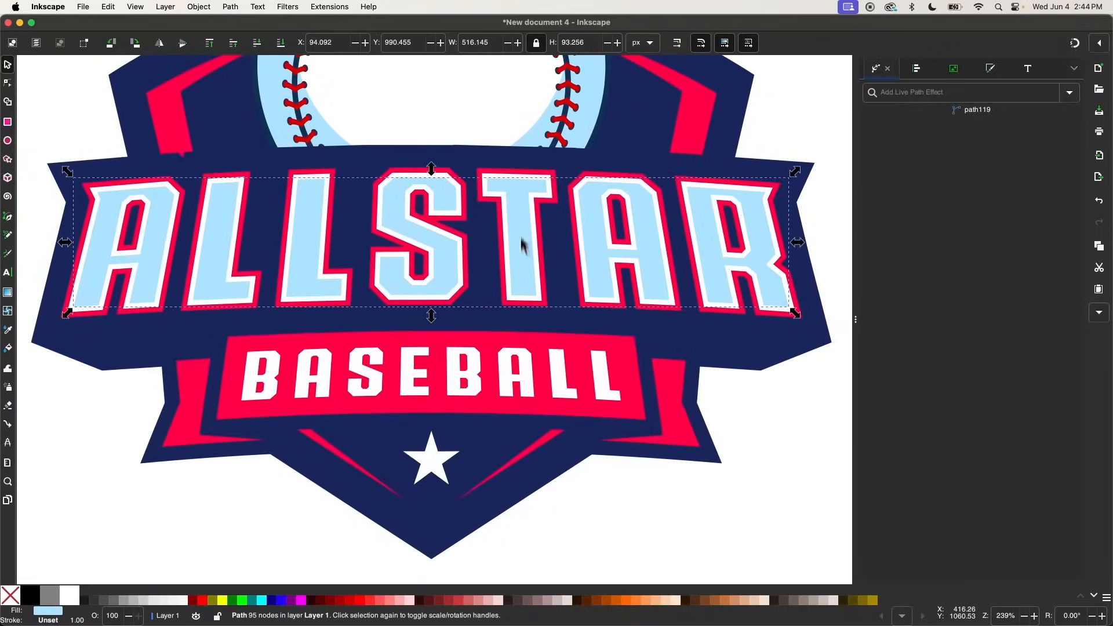
pyautogui.scroll(-3, 521, 274)
pyautogui.click(443, 480)
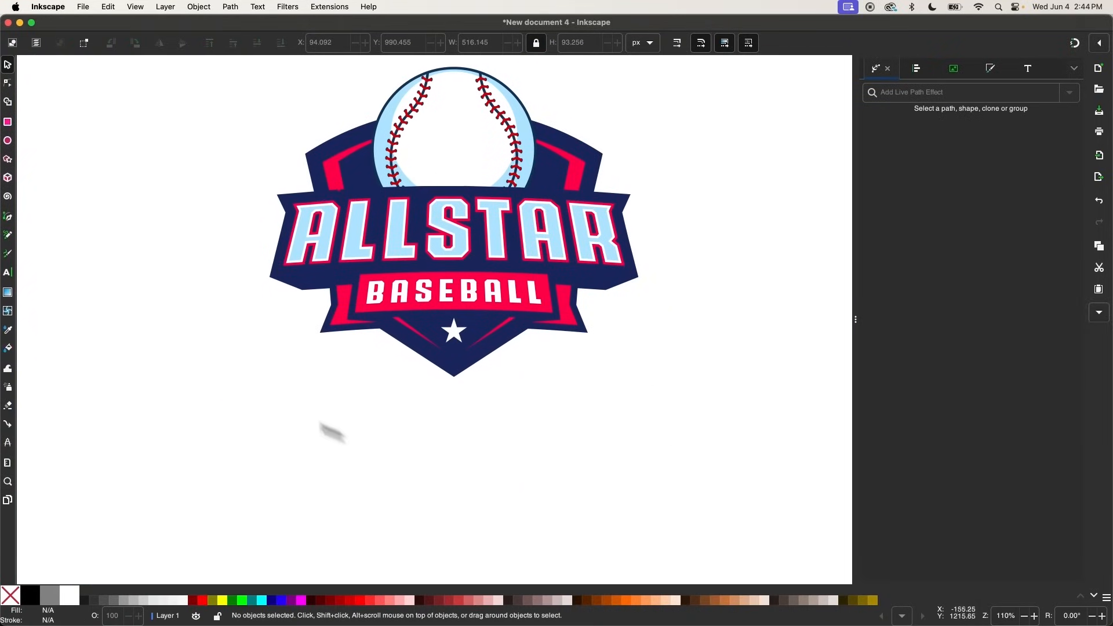
# - Draw an ellipse about 1063 by 335 px across the lower part of the logo, filled red at 53.8% opacity
pyautogui.click(7, 149)
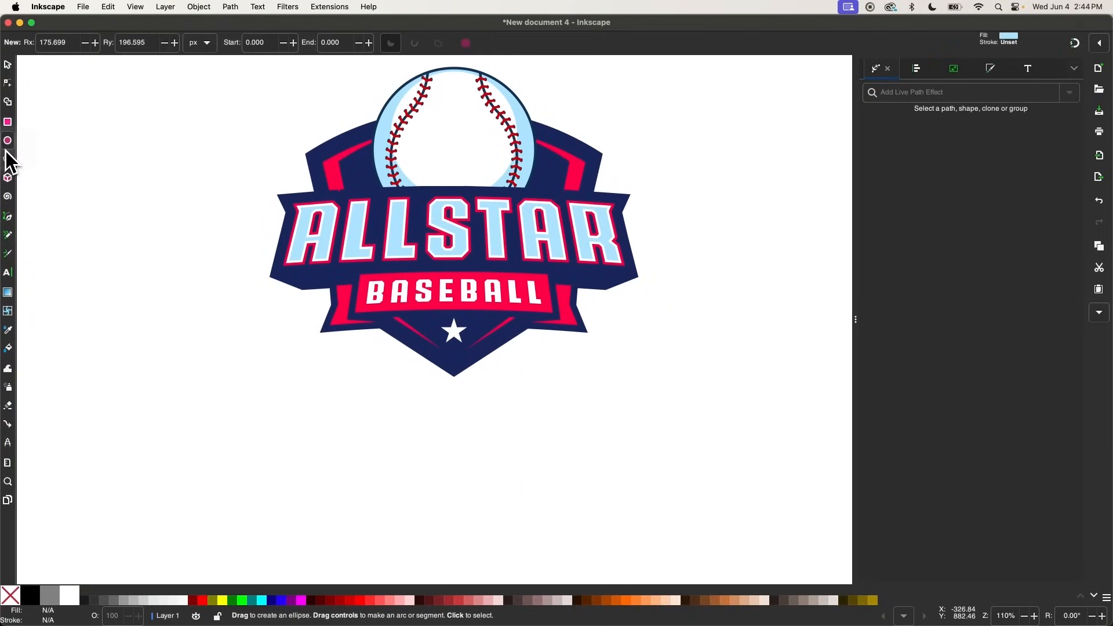
pyautogui.moveTo(151, 214); pyautogui.dragTo(832, 430)
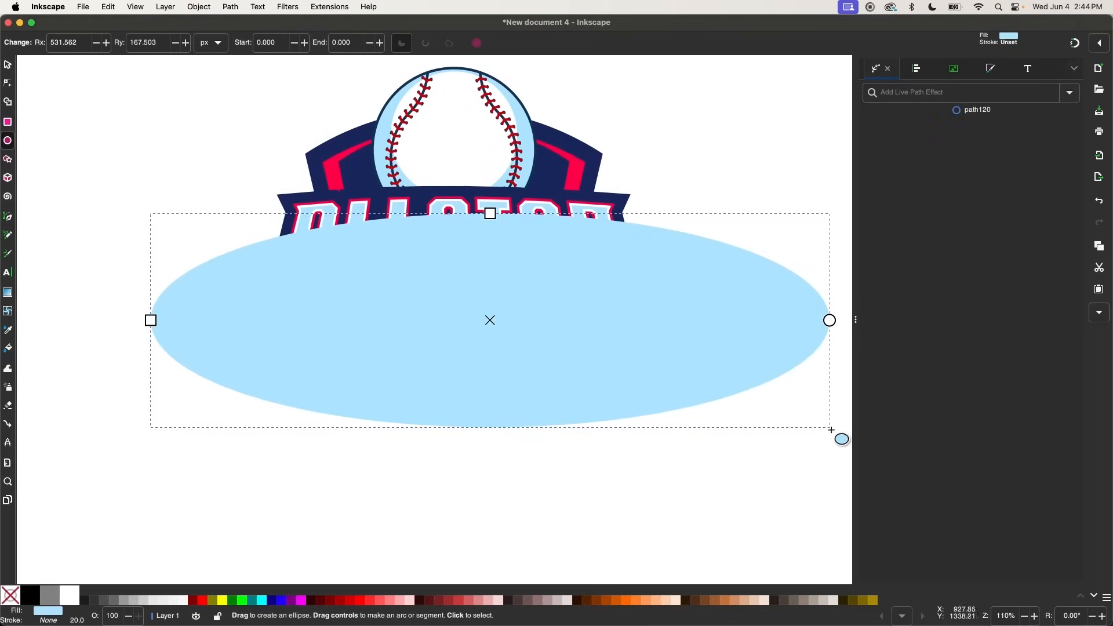
pyautogui.click(9, 65)
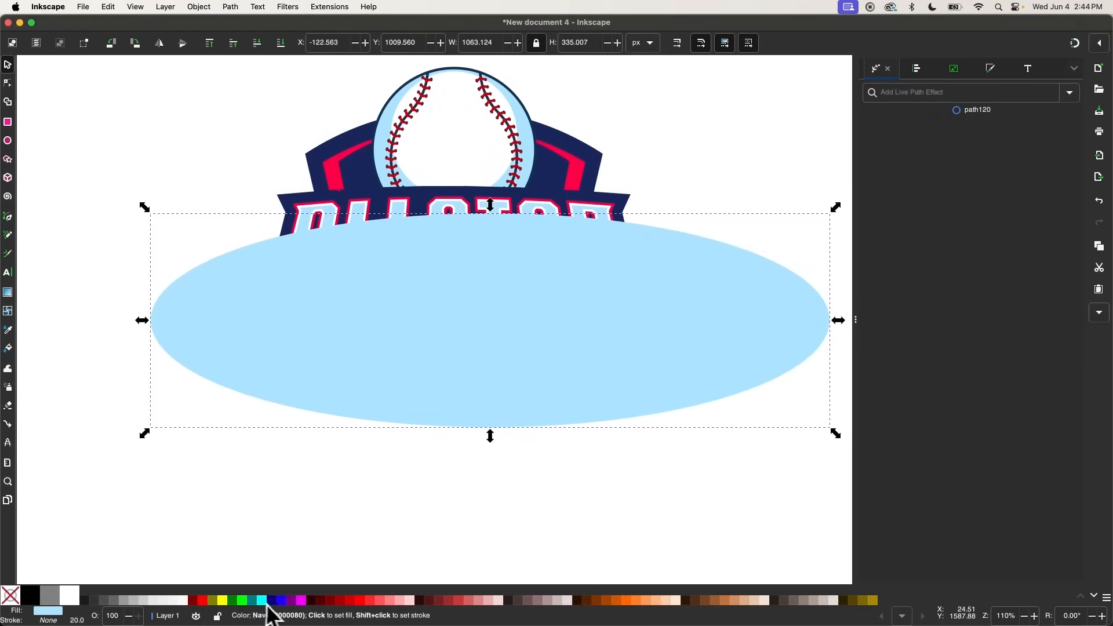
pyautogui.click(204, 600)
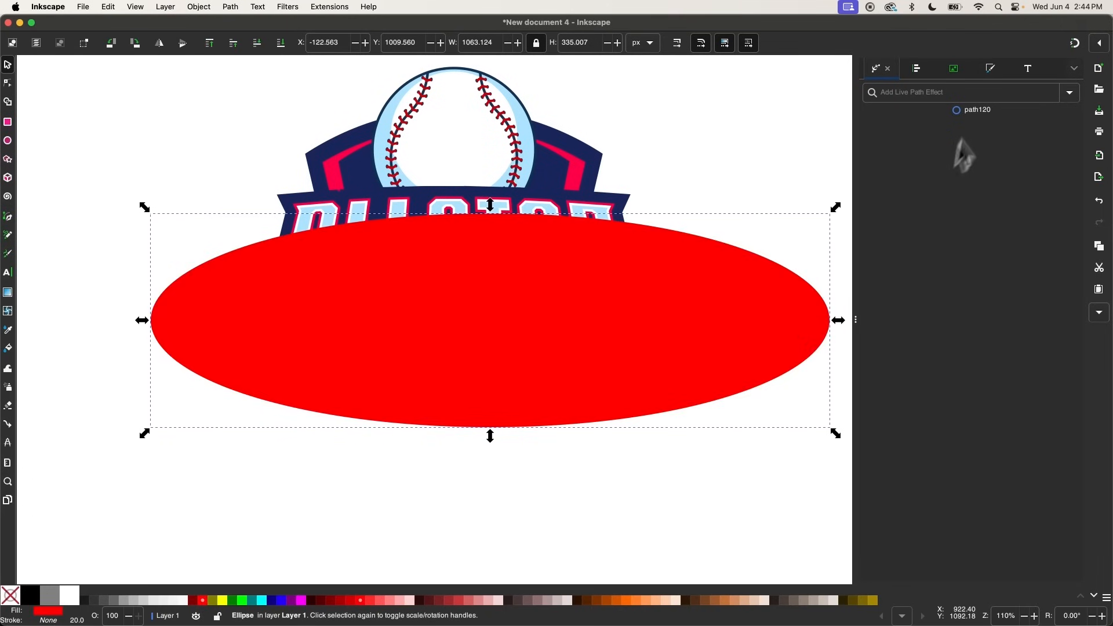
pyautogui.click(991, 69)
pyautogui.click(957, 570)
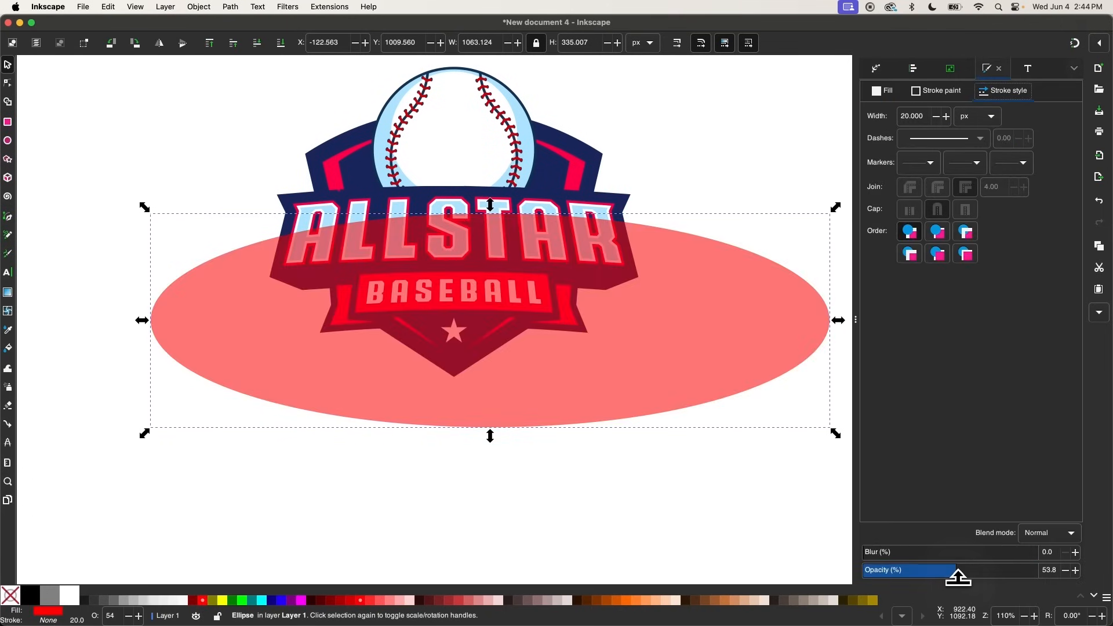
# - Flatten the red ellipse to about 153 px high and centre it horizontally on the light blue ALLSTAR lettering
pyautogui.moveTo(490, 435); pyautogui.dragTo(554, 318)
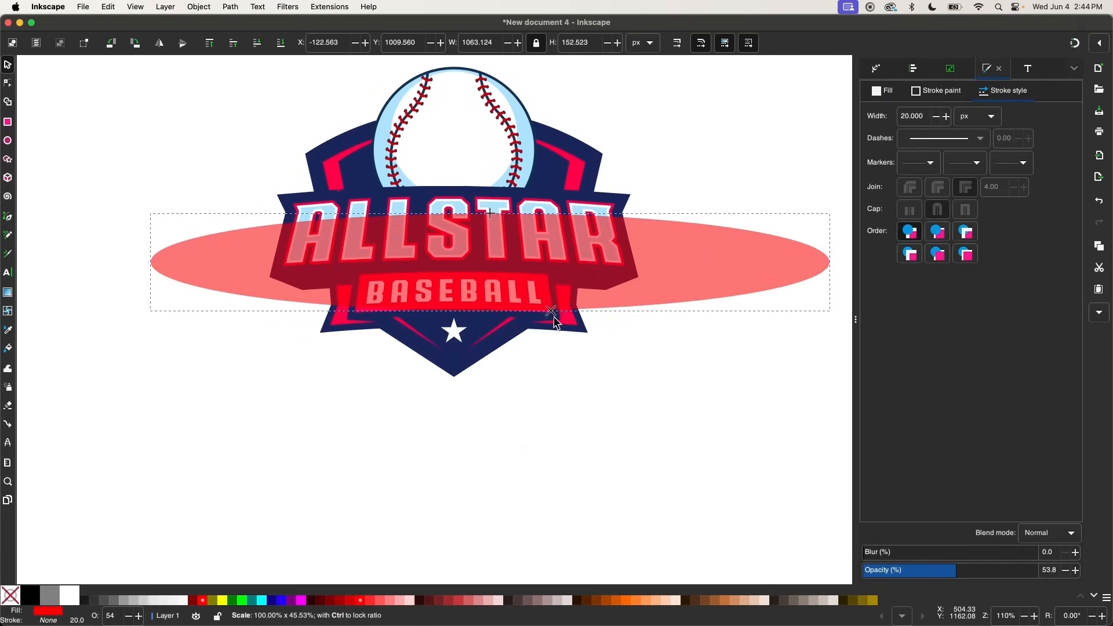
pyautogui.moveTo(617, 234); pyautogui.dragTo(588, 247)
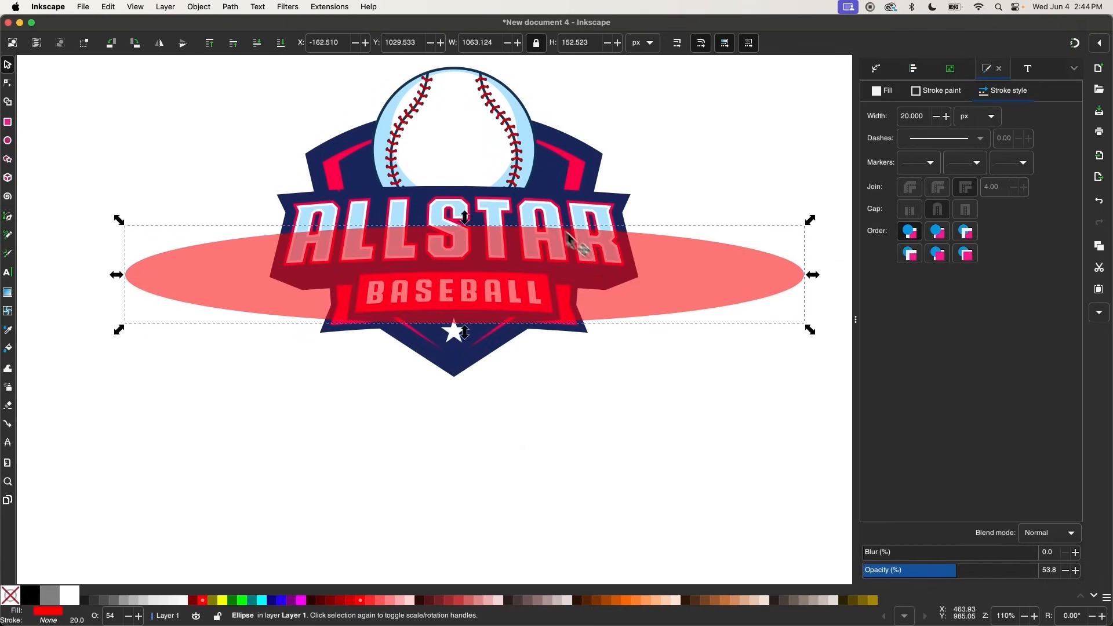
pyautogui.keyDown('shift'); pyautogui.click(539, 216); pyautogui.keyUp('shift')
pyautogui.click(921, 69)
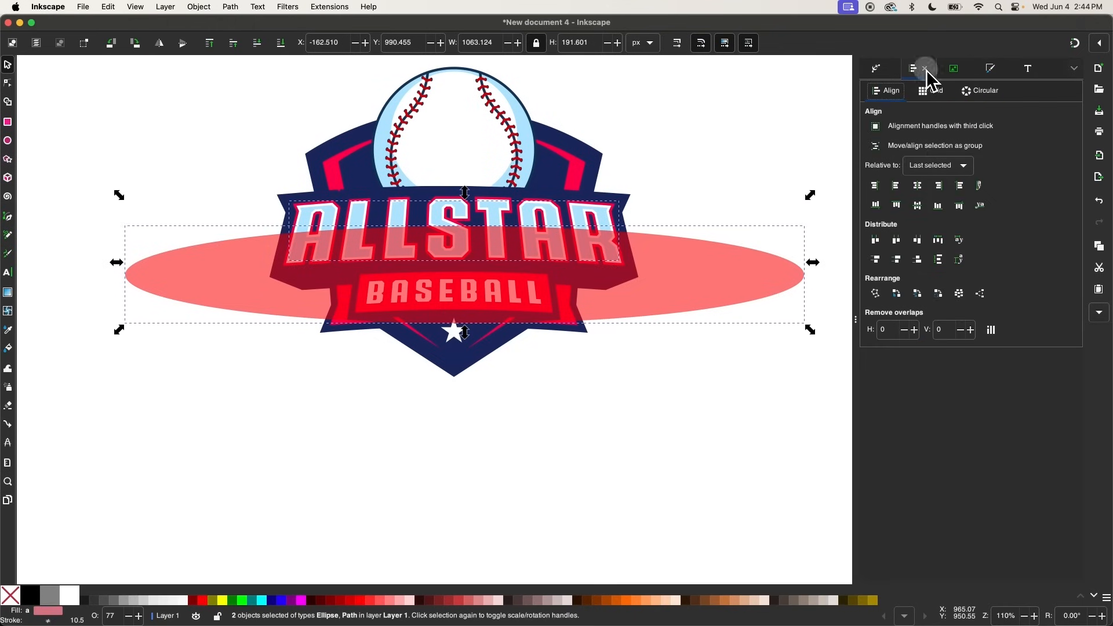
pyautogui.click(921, 180)
pyautogui.click(726, 142)
pyautogui.scroll(3, 432, 256)
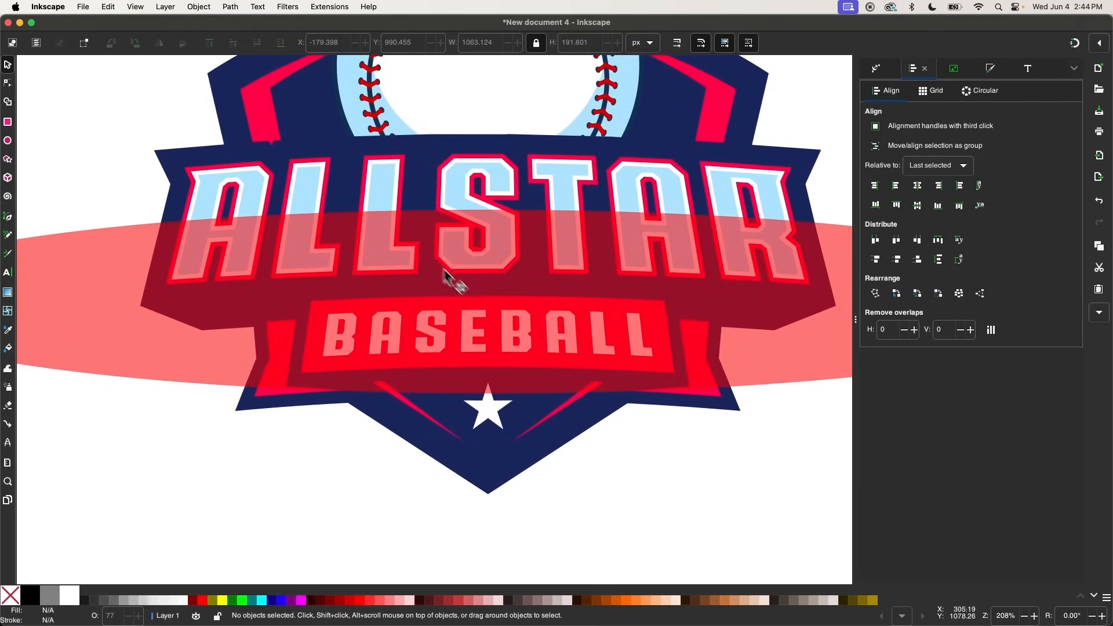
# - Reduce the red ellipse's height to about 143 px by raising its lower edge
pyautogui.click(468, 294)
pyautogui.hscroll(2, 469, 297)
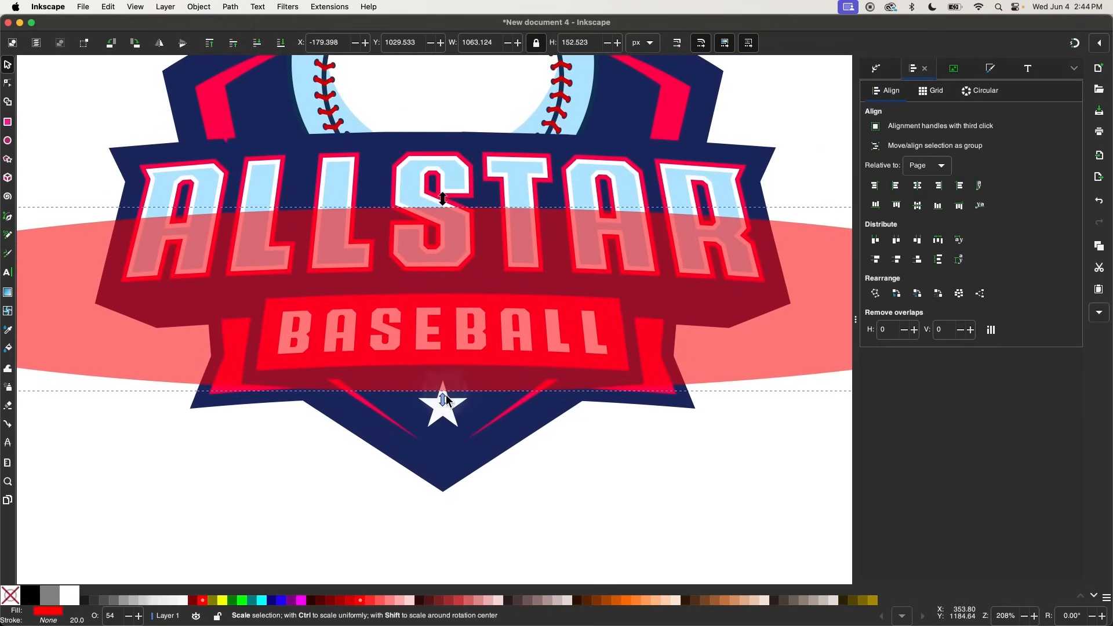
pyautogui.moveTo(446, 394); pyautogui.dragTo(478, 379)
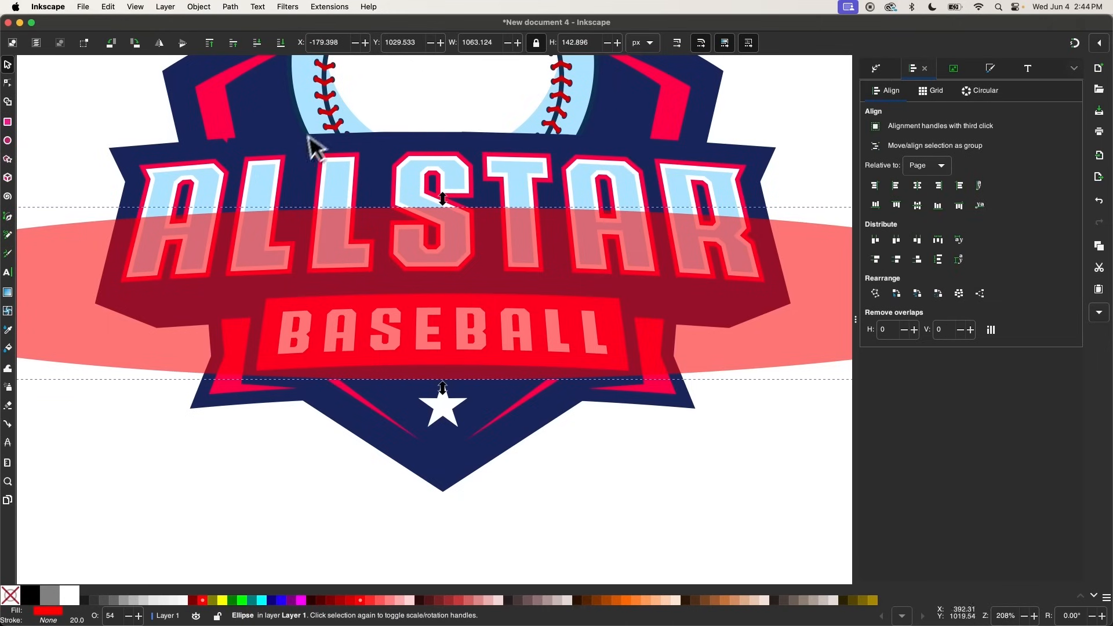
pyautogui.scroll(2, 174, 323)
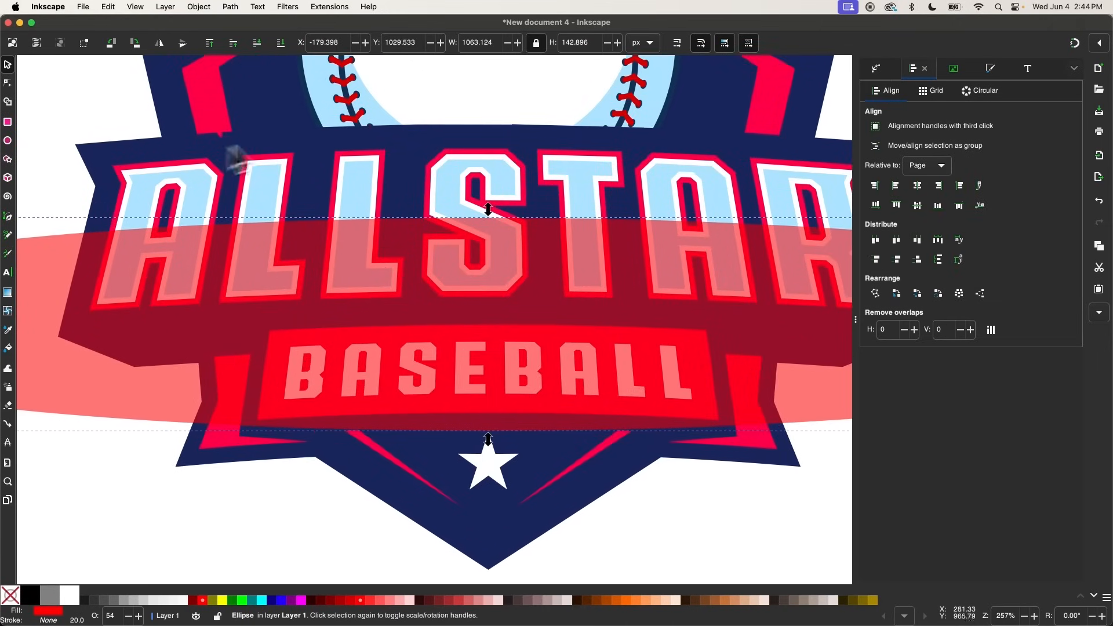
pyautogui.hscroll(2, 493, 223)
pyautogui.scroll(1, 493, 223)
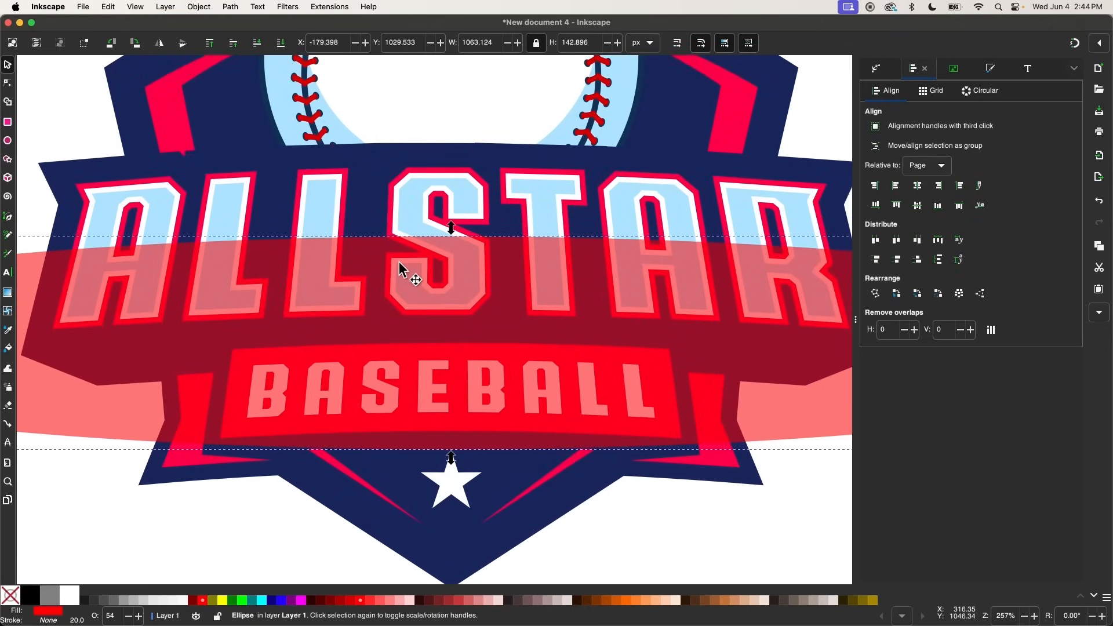
pyautogui.moveTo(399, 263); pyautogui.dragTo(399, 260)
# - Intersect the light blue ALLSTAR lettering with the red ellipse to keep only the lower part of the letters
pyautogui.keyDown('shift'); pyautogui.click(419, 193); pyautogui.keyUp('shift')
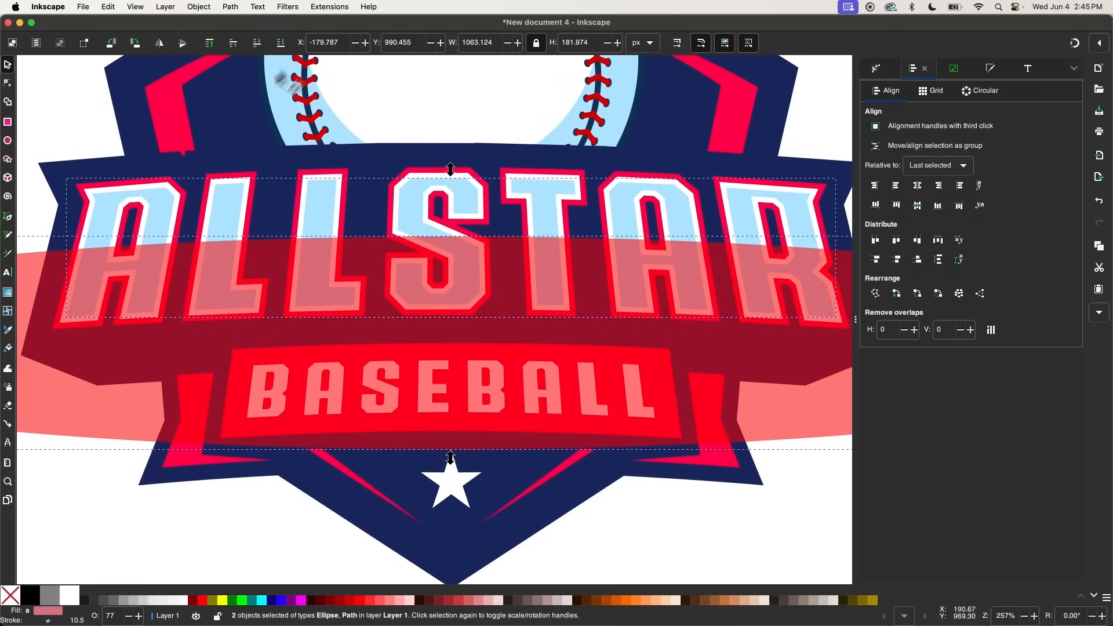
pyautogui.click(229, 7)
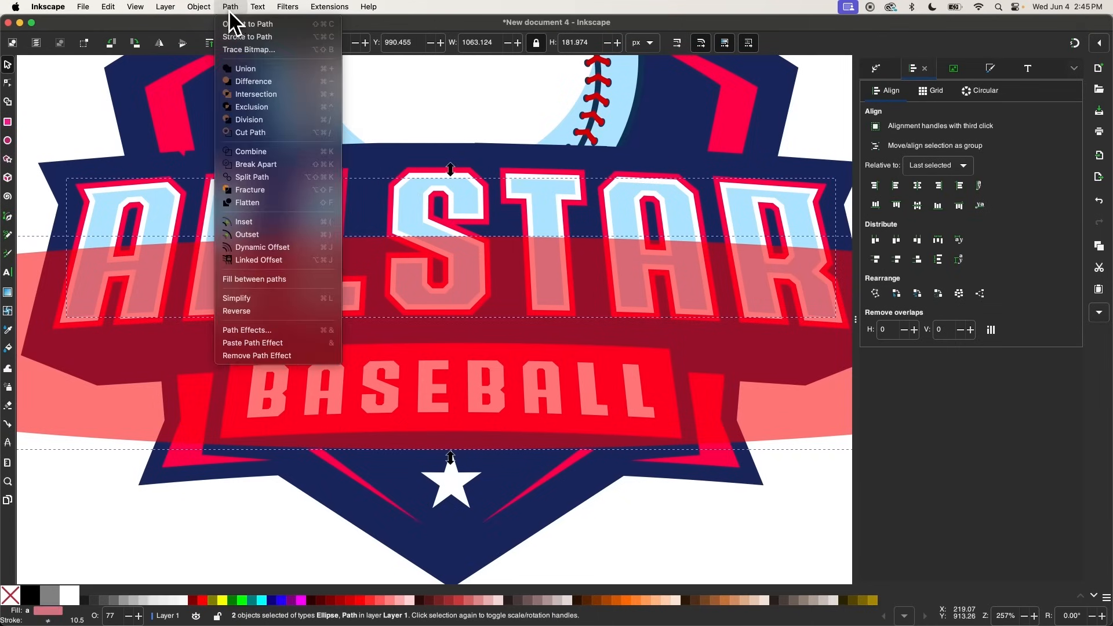
pyautogui.click(260, 99)
# - Apply a vertical linear gradient to the light blue letter shading, fading downward to transparent and starting slightly below the shading's upper edge
pyautogui.scroll(5, 509, 194)
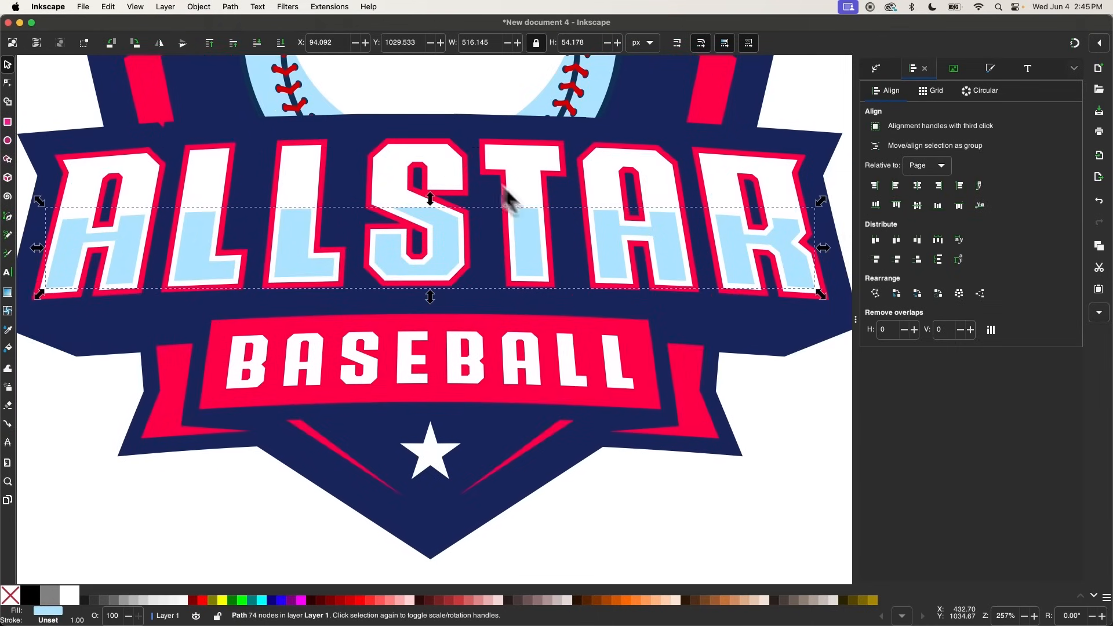
pyautogui.hscroll(-1, 551, 218)
pyautogui.scroll(-1, 551, 217)
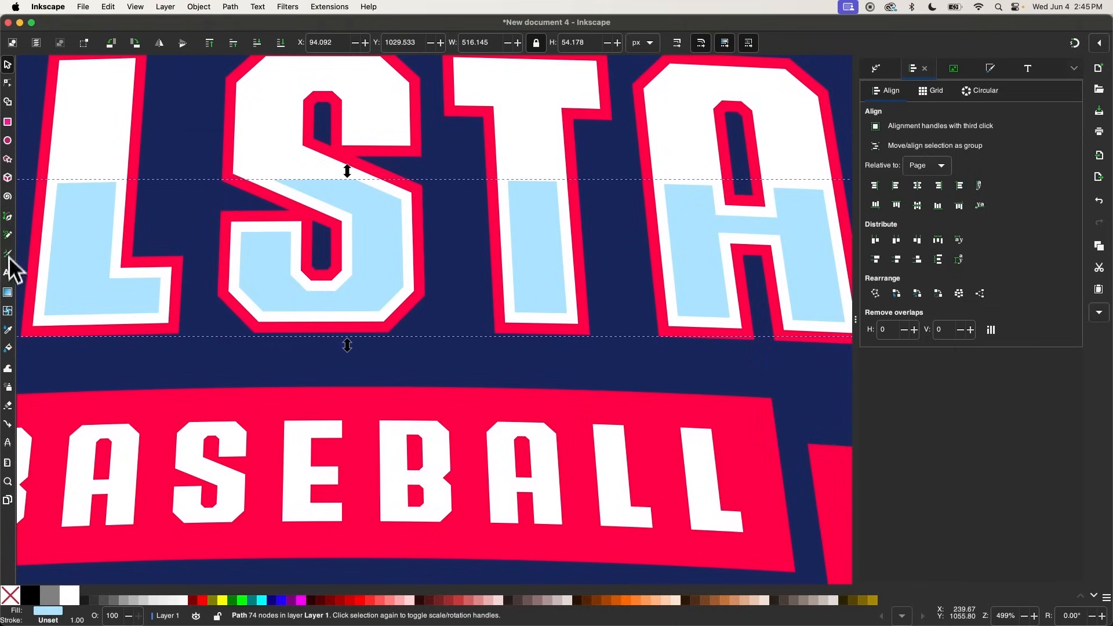
pyautogui.press('g')
pyautogui.scroll(3, 391, 223)
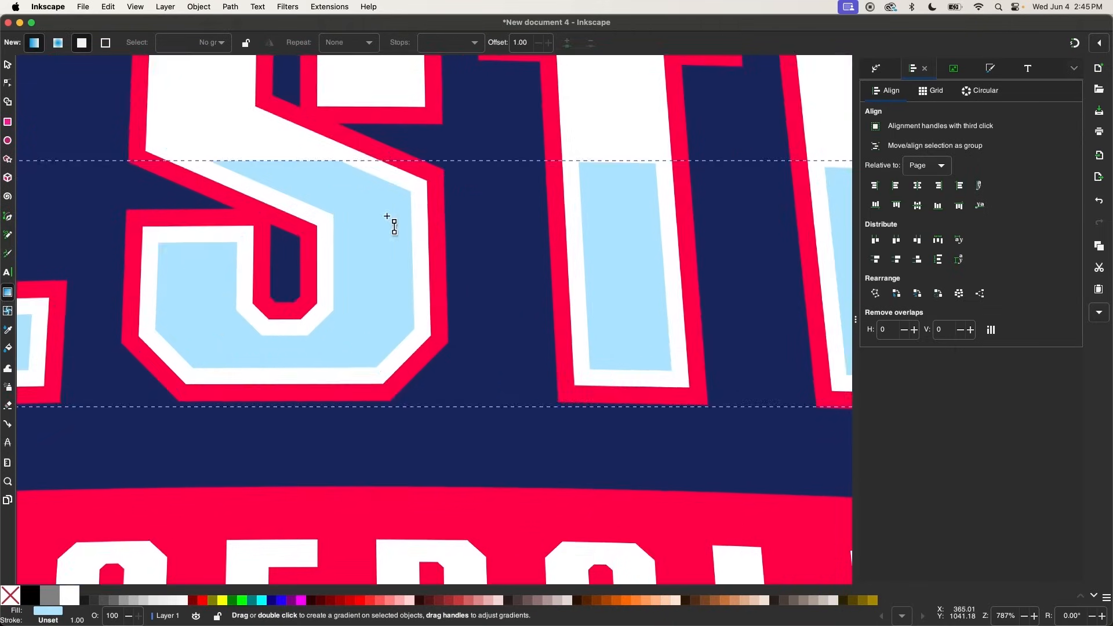
pyautogui.moveTo(401, 147); pyautogui.dragTo(413, 265)
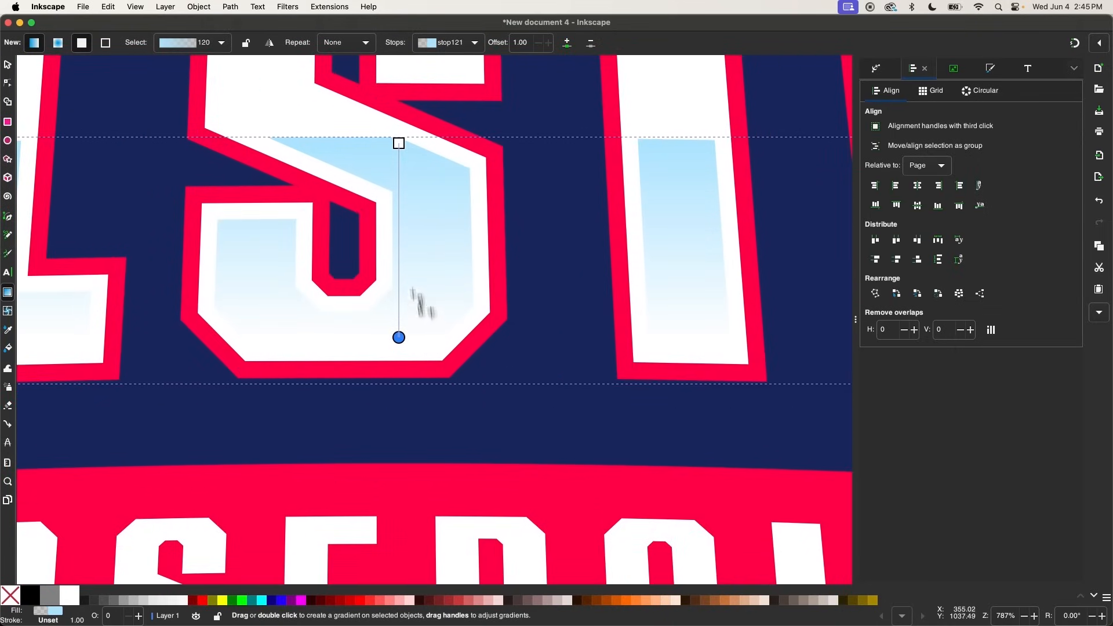
pyautogui.moveTo(403, 146); pyautogui.dragTo(406, 175)
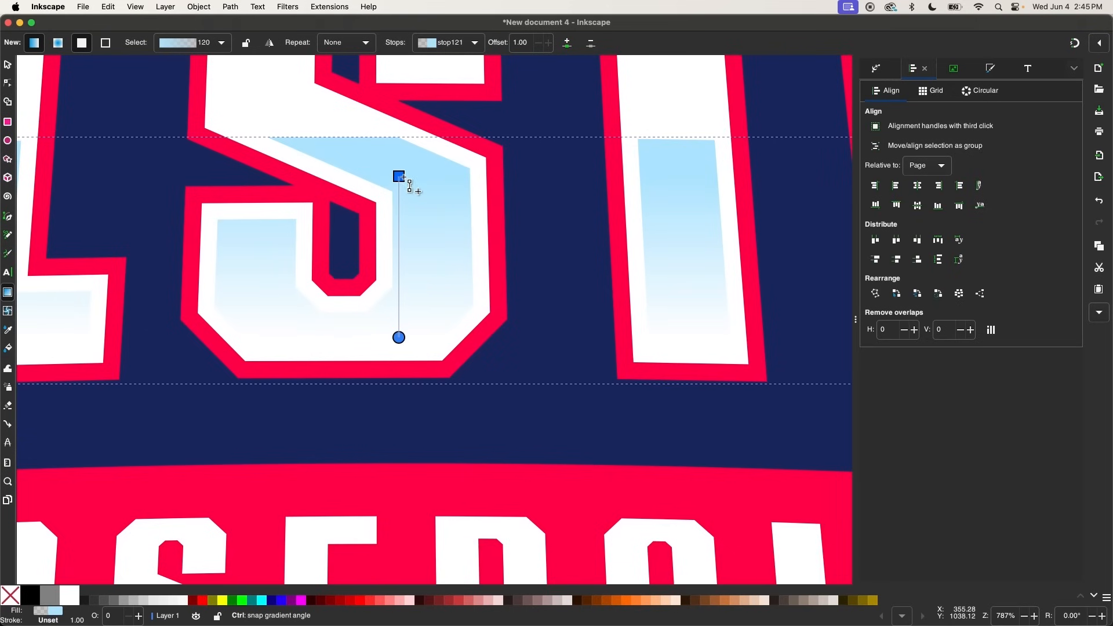
pyautogui.click(399, 177)
# - Shorten the letter shading's gradient by raising its transparent end slightly, and deselect the lettering
pyautogui.scroll(-5, 537, 261)
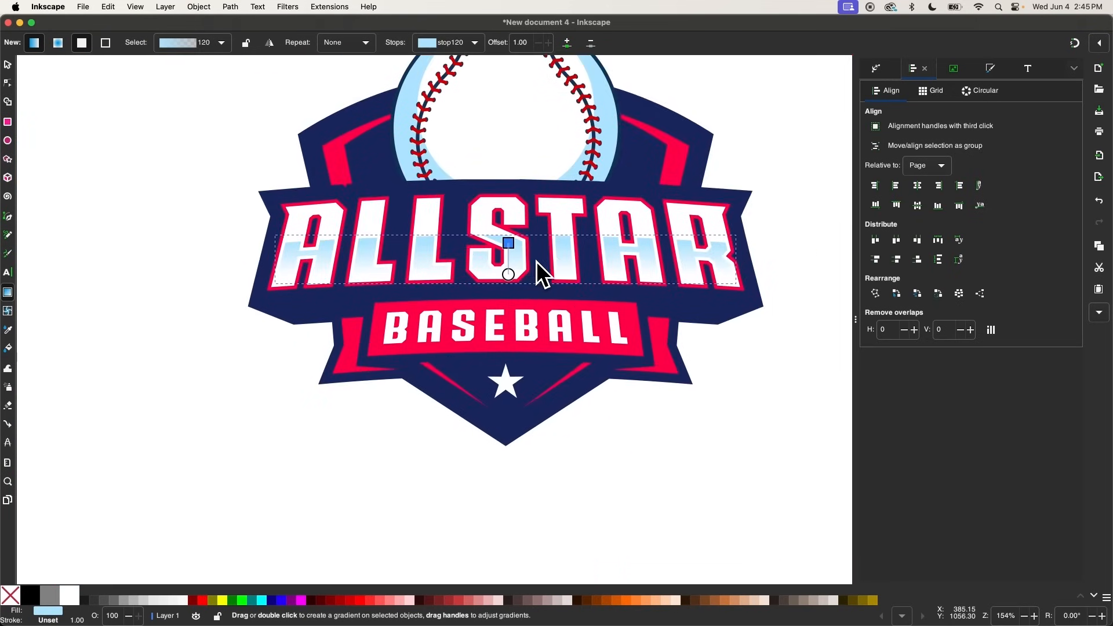
pyautogui.scroll(3, 497, 290)
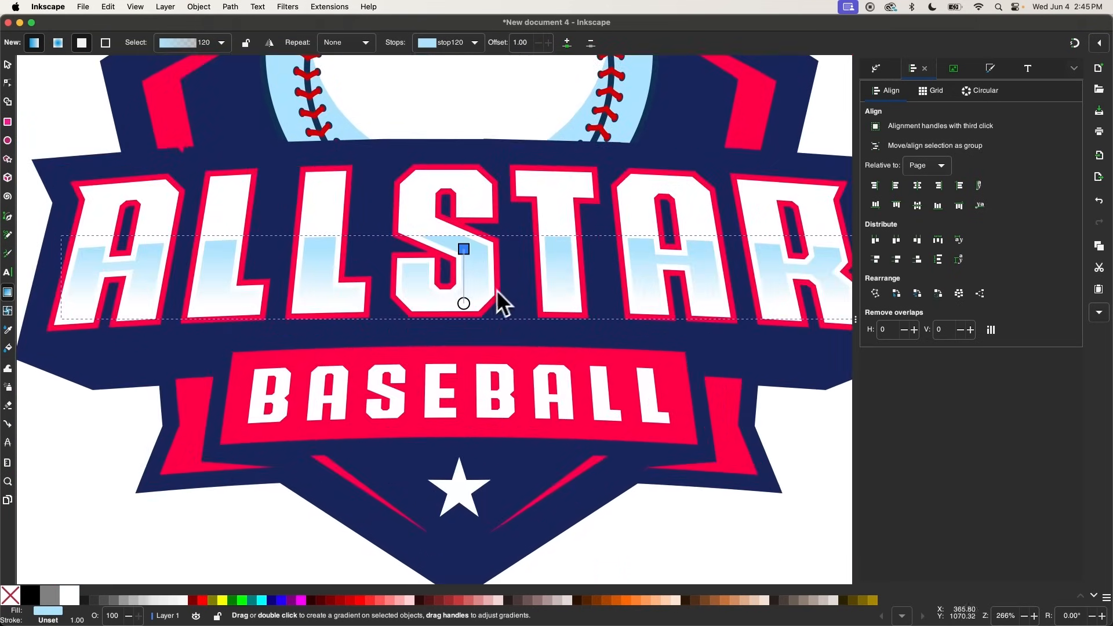
pyautogui.click(466, 300)
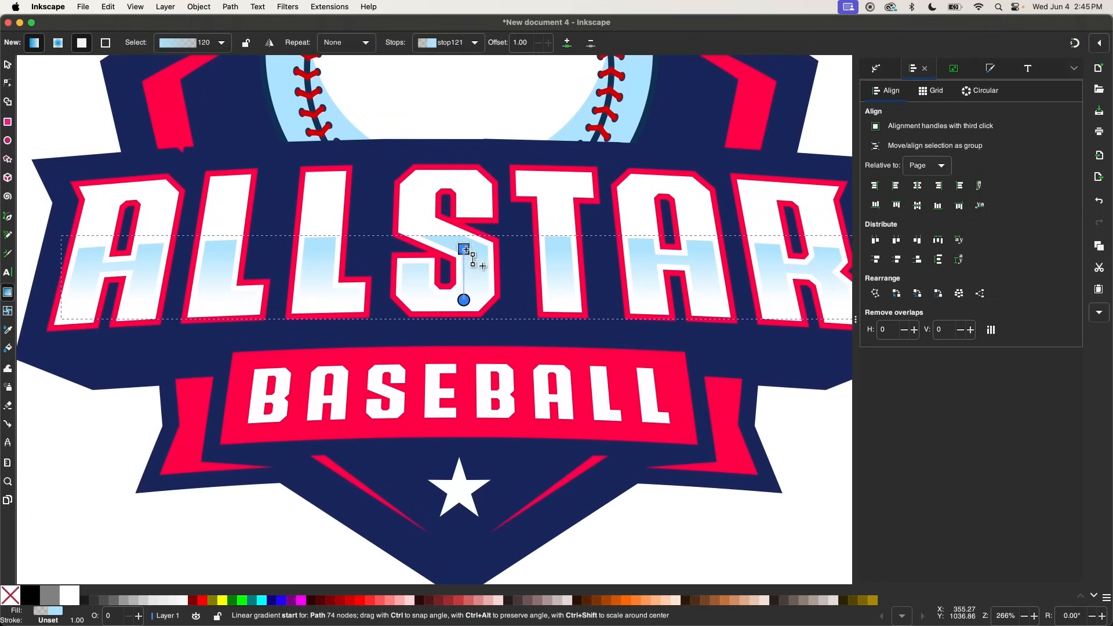
pyautogui.scroll(-5, 603, 323)
pyautogui.press('s')
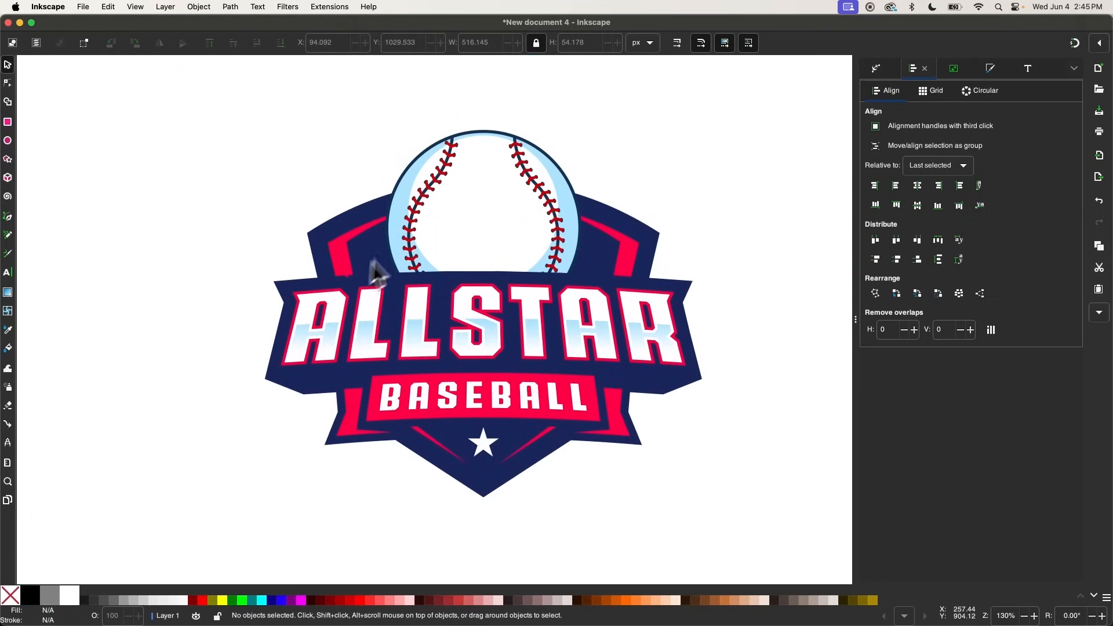
# - Duplicate the navy banner behind the ALLSTAR lettering and raise the copy to the top
pyautogui.scroll(10, 528, 244)
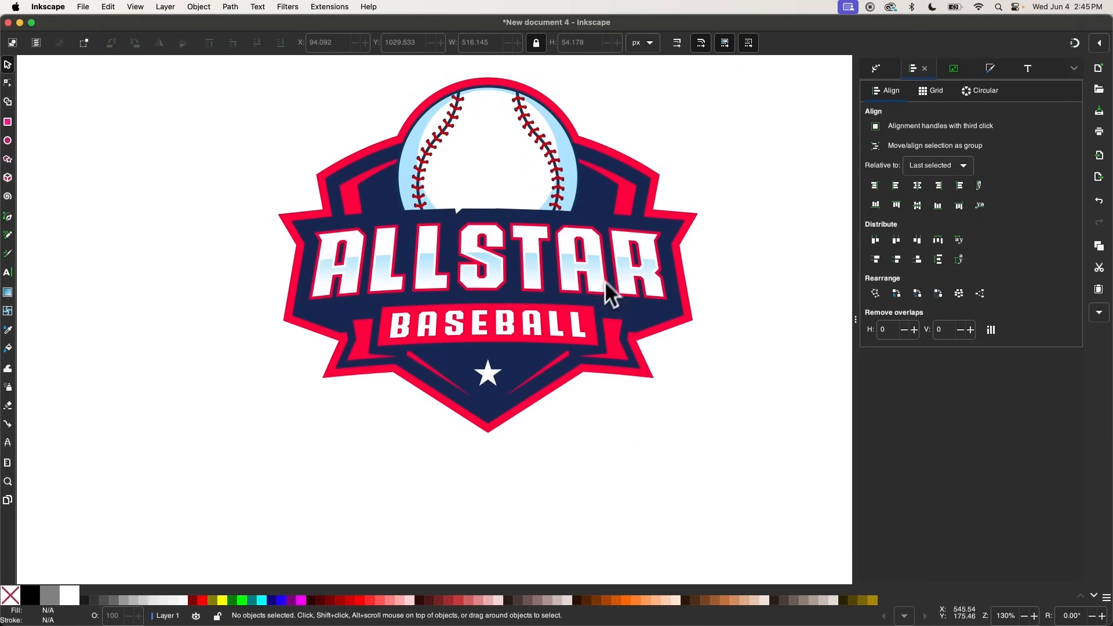
pyautogui.scroll(-10, 581, 292)
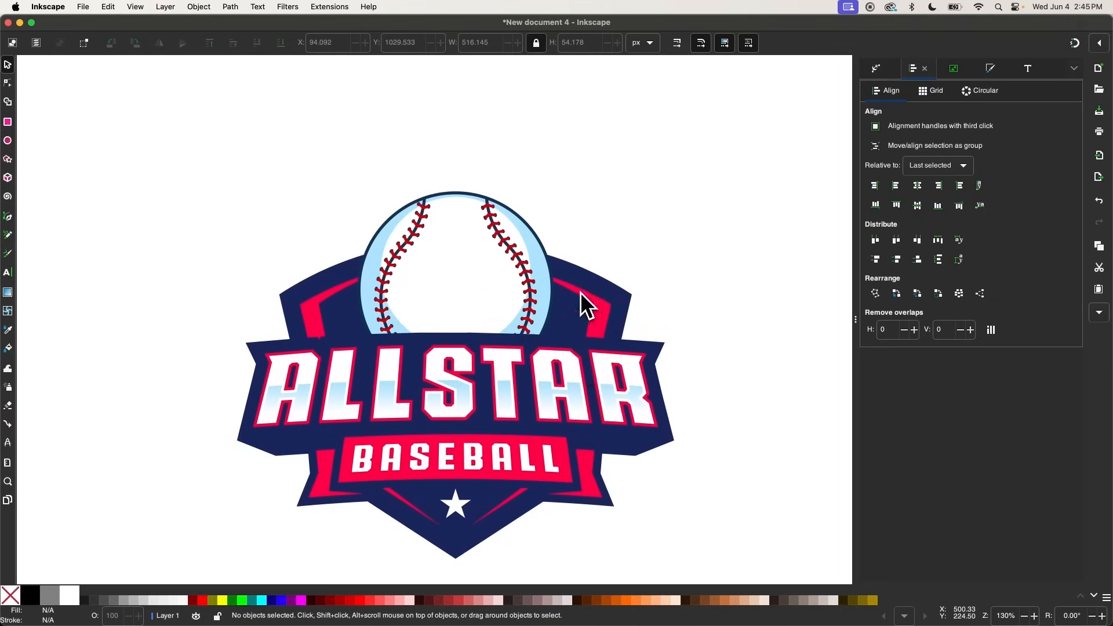
pyautogui.click(689, 269)
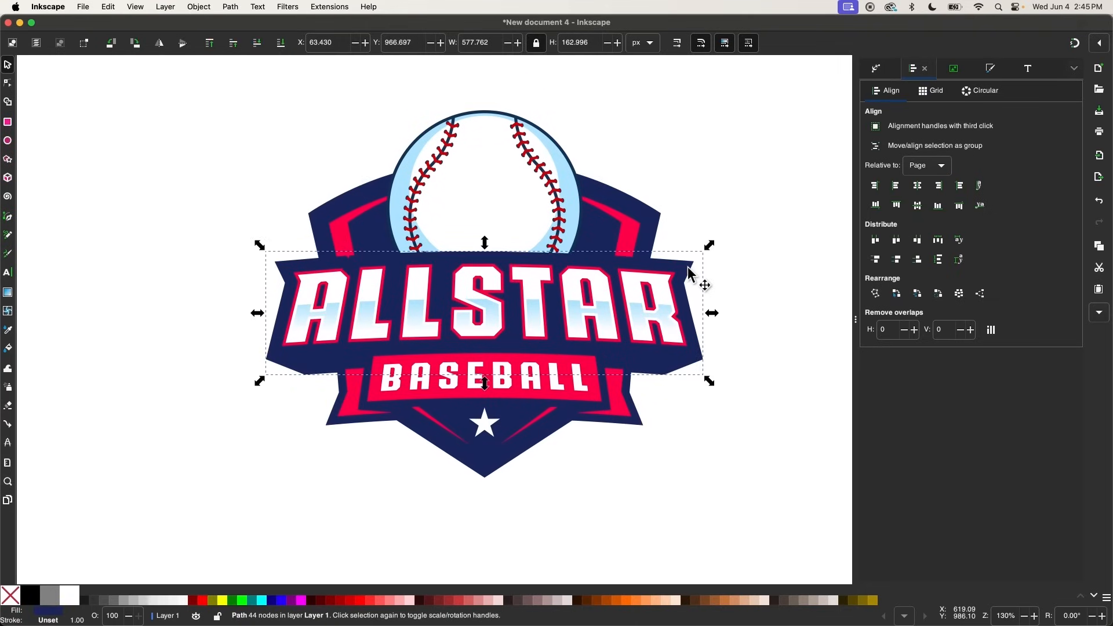
pyautogui.press('Home')
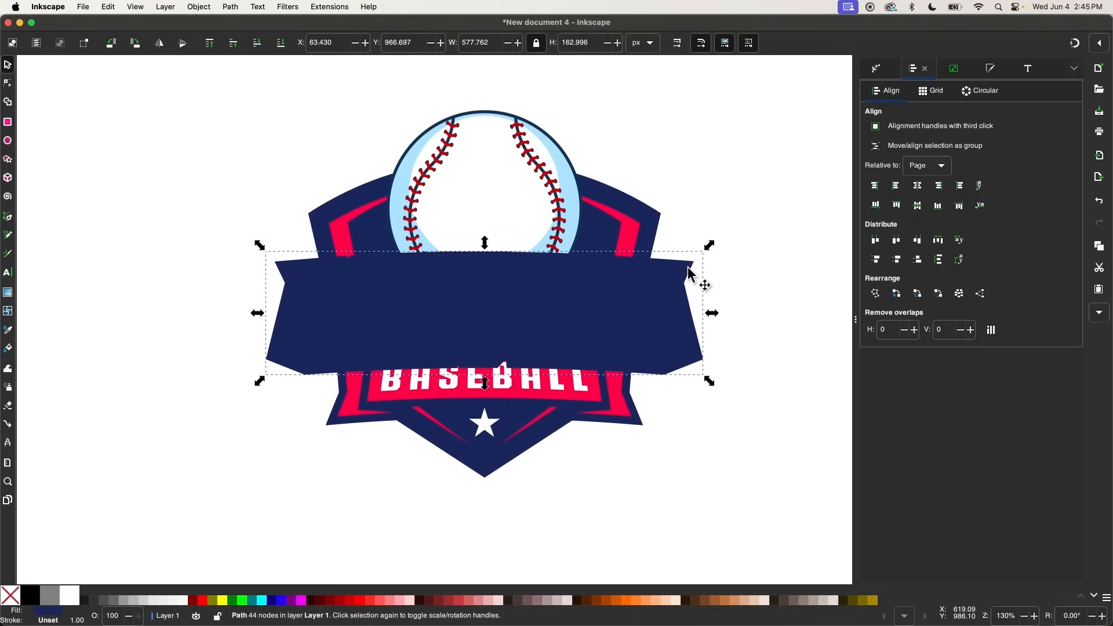
# - Colour the banner copy's fill and stroke with the red #ff0046 sampled from the shield's trim, and lower it to the bottom
pyautogui.scroll(3, 422, 280)
pyautogui.press('d')
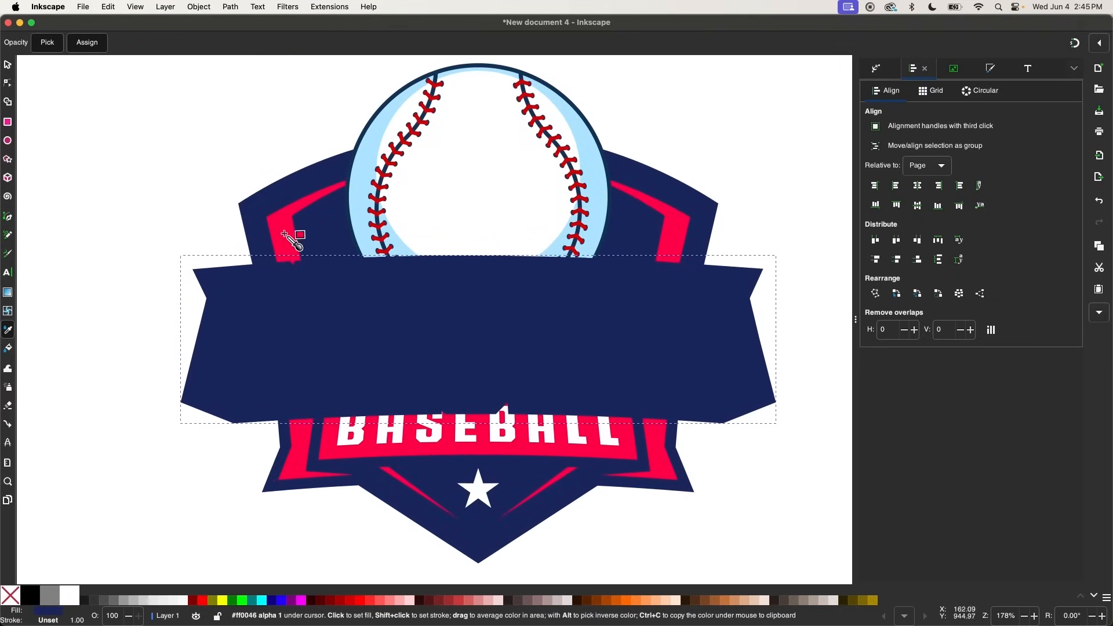
pyautogui.click(284, 234)
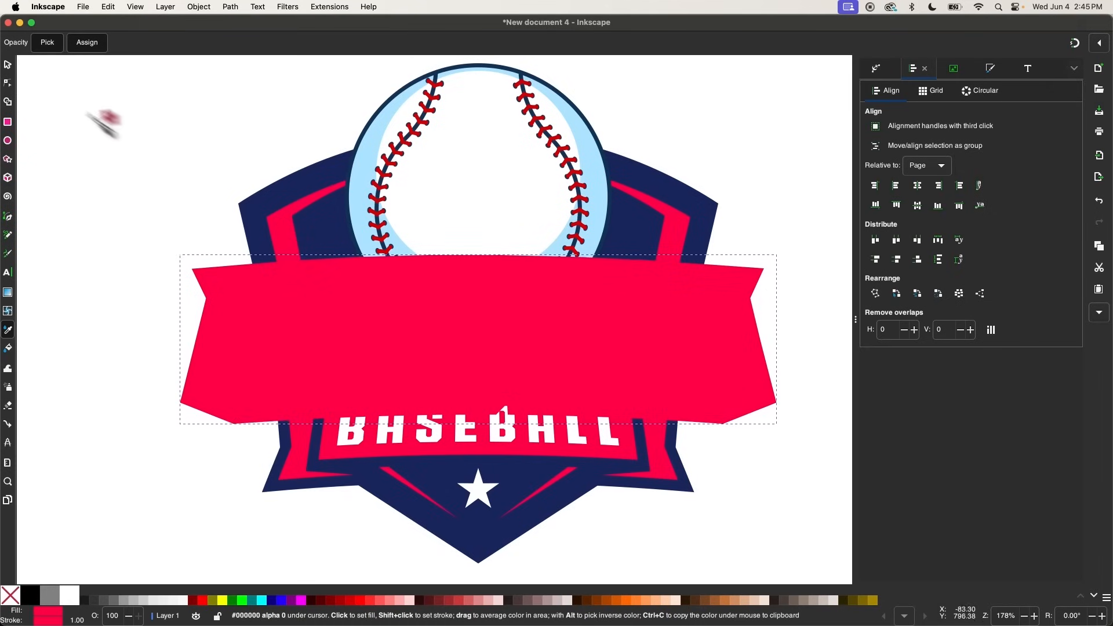
pyautogui.click(7, 65)
pyautogui.click(280, 44)
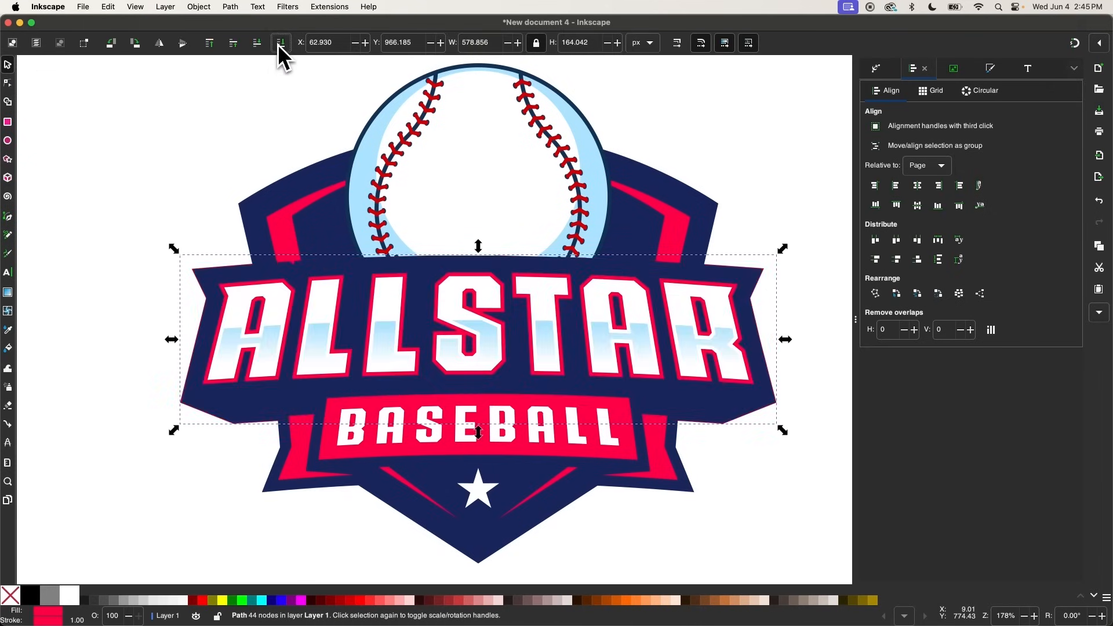
# - Set the red banner copy's stroke width to 20 px
pyautogui.click(990, 69)
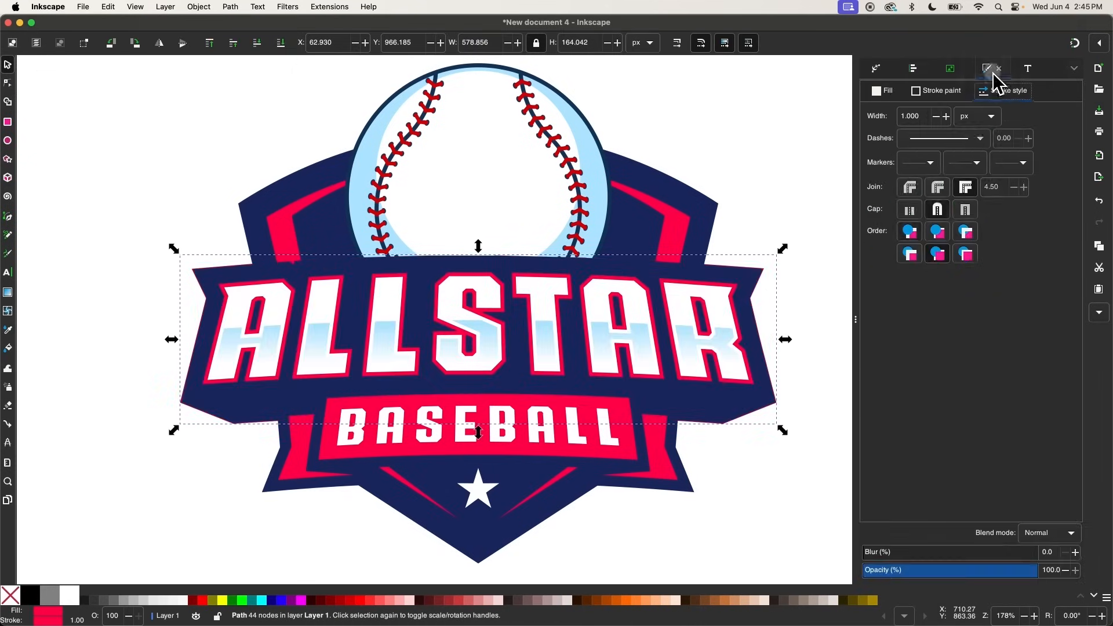
pyautogui.doubleClick(910, 117)
pyautogui.write('15')
pyautogui.press('Return')
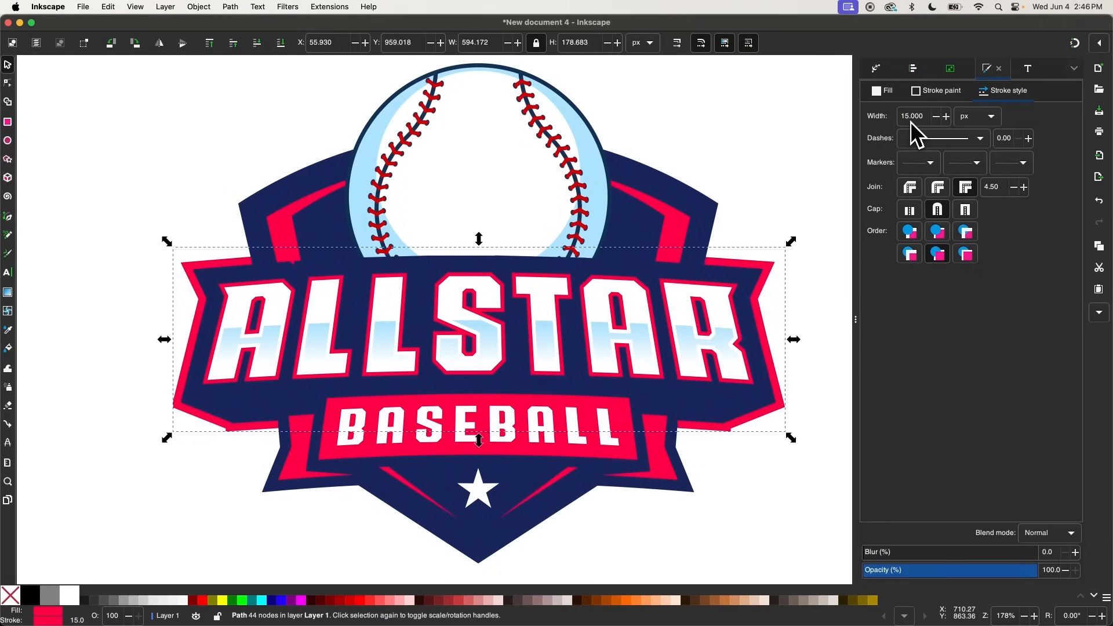
pyautogui.doubleClick(922, 117)
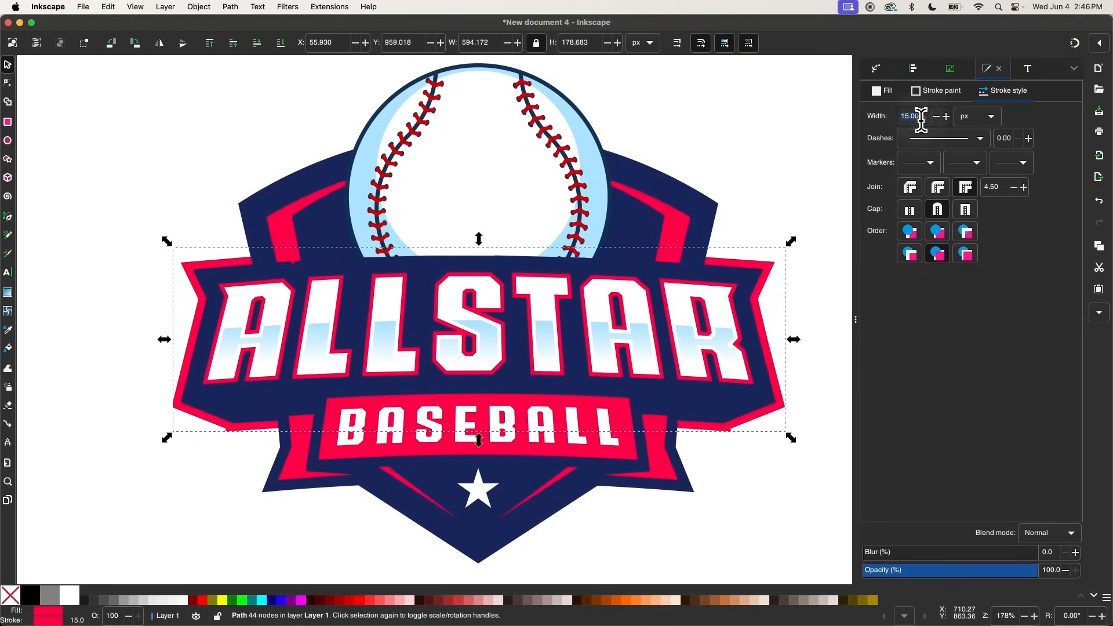
pyautogui.write('20')
pyautogui.press('Return')
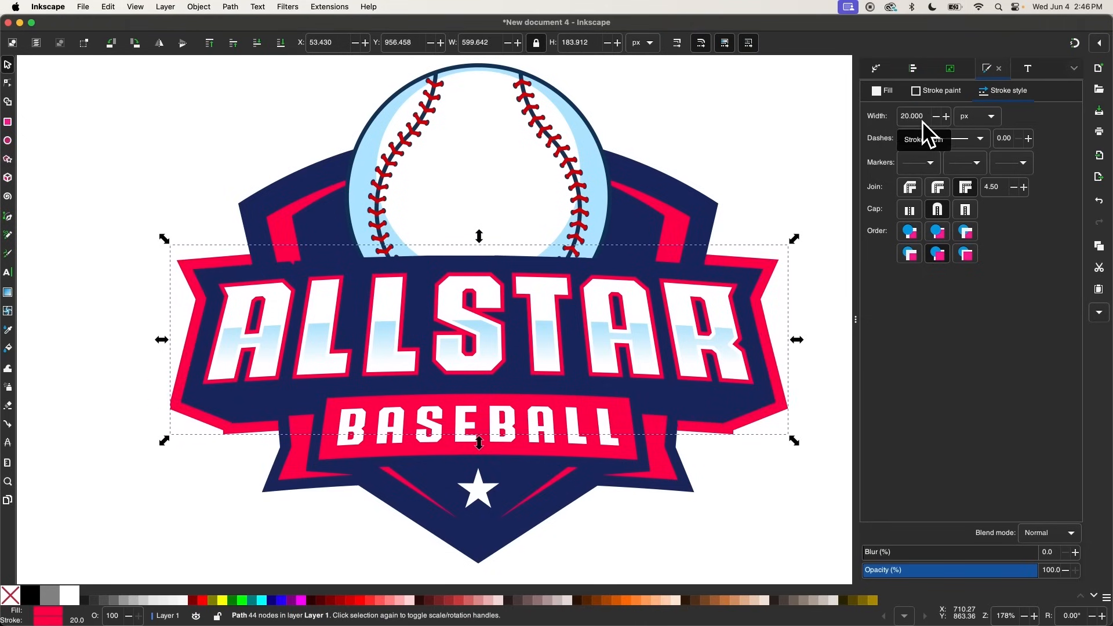
# - Delete the duplicate node at the red banner copy's lower-left corner to clean up its outline
pyautogui.scroll(-5, 458, 337)
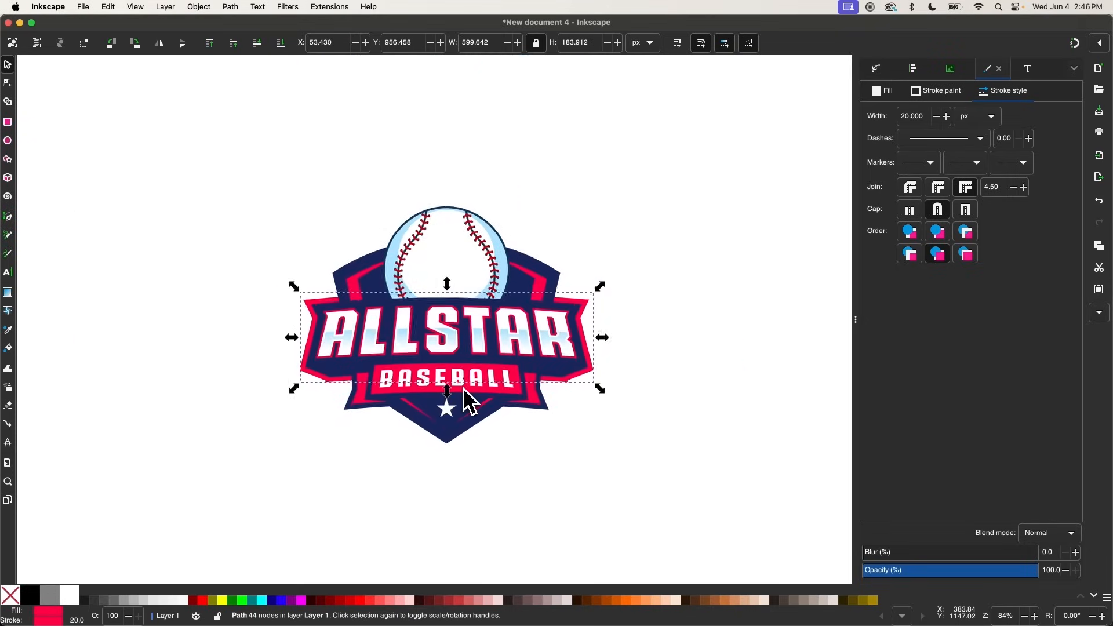
pyautogui.scroll(4, 464, 388)
pyautogui.click(7, 83)
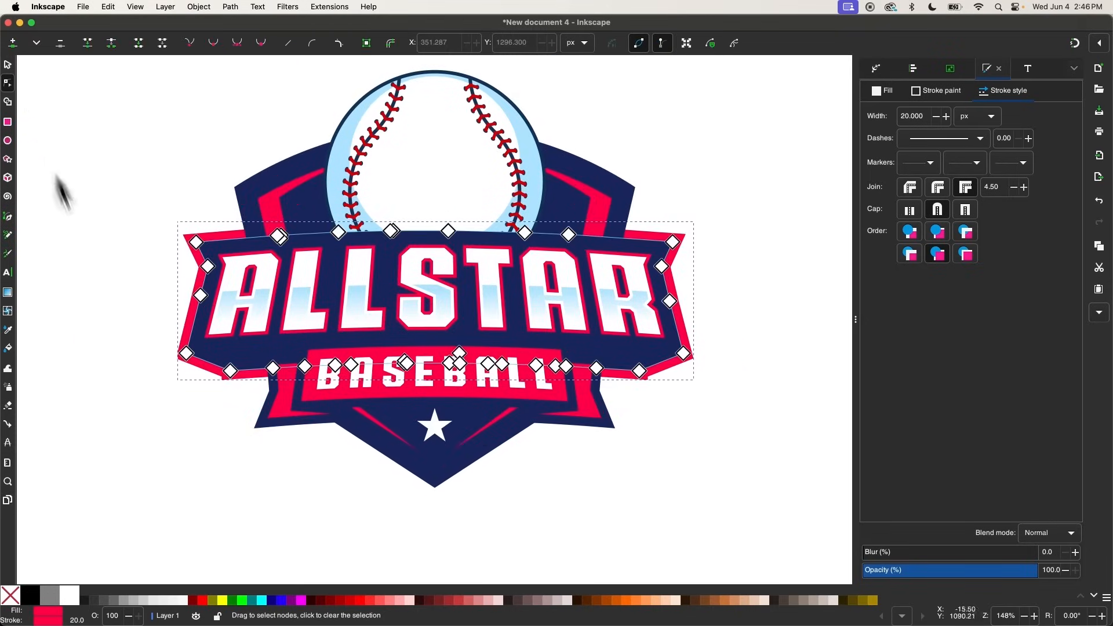
pyautogui.scroll(8, 124, 352)
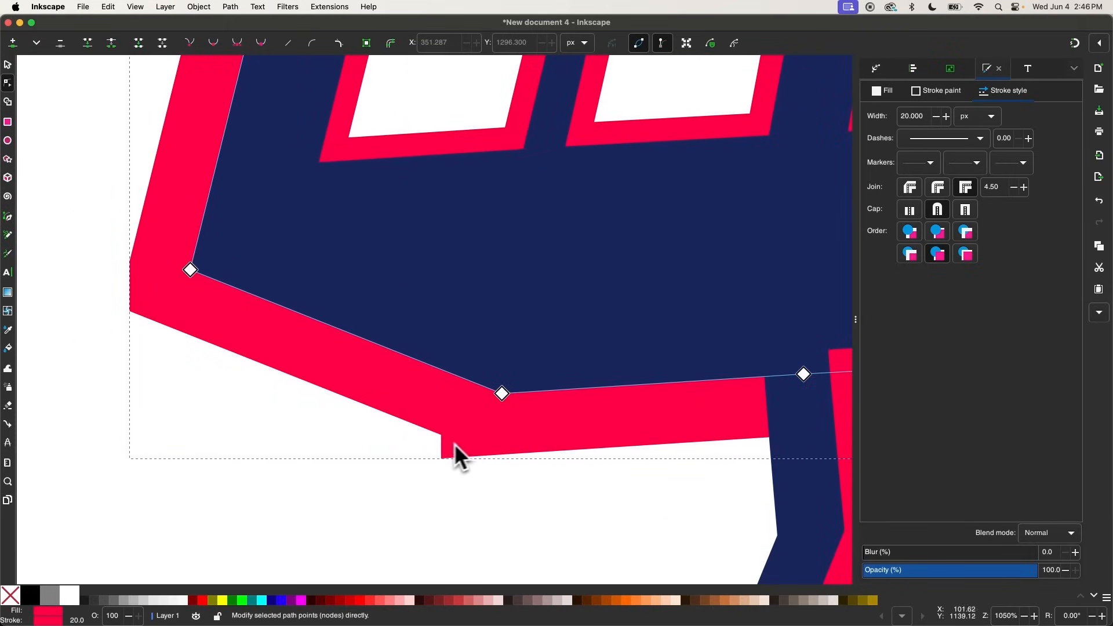
pyautogui.hscroll(3, 462, 471)
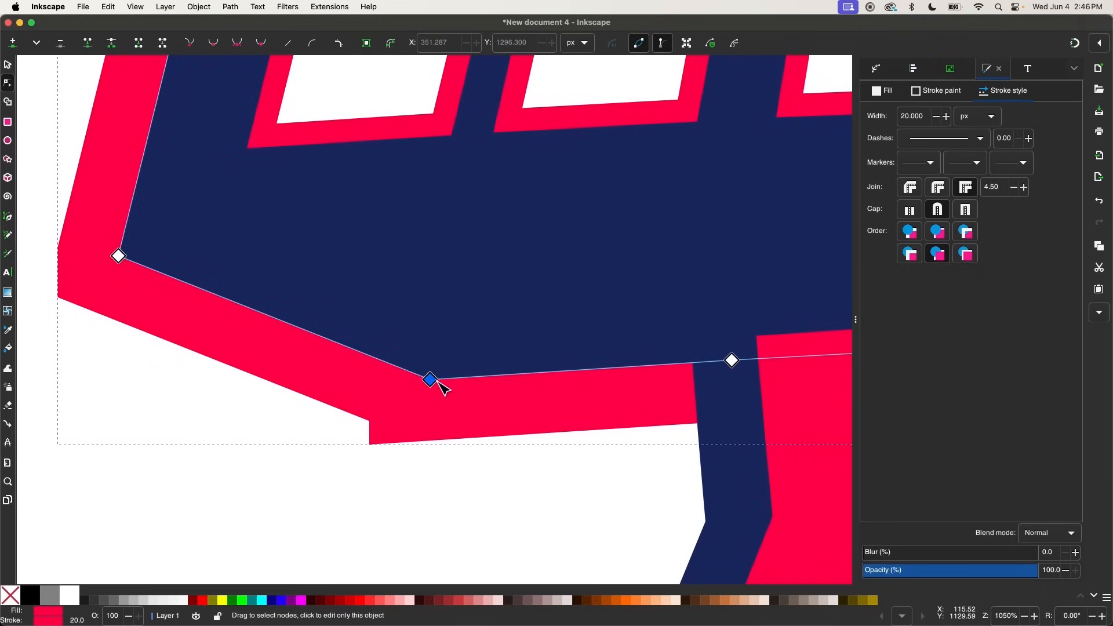
pyautogui.moveTo(438, 382)
pyautogui.mouseDown()
pyautogui.moveTo(415, 411)
pyautogui.moveTo(429, 416)
pyautogui.mouseUp()
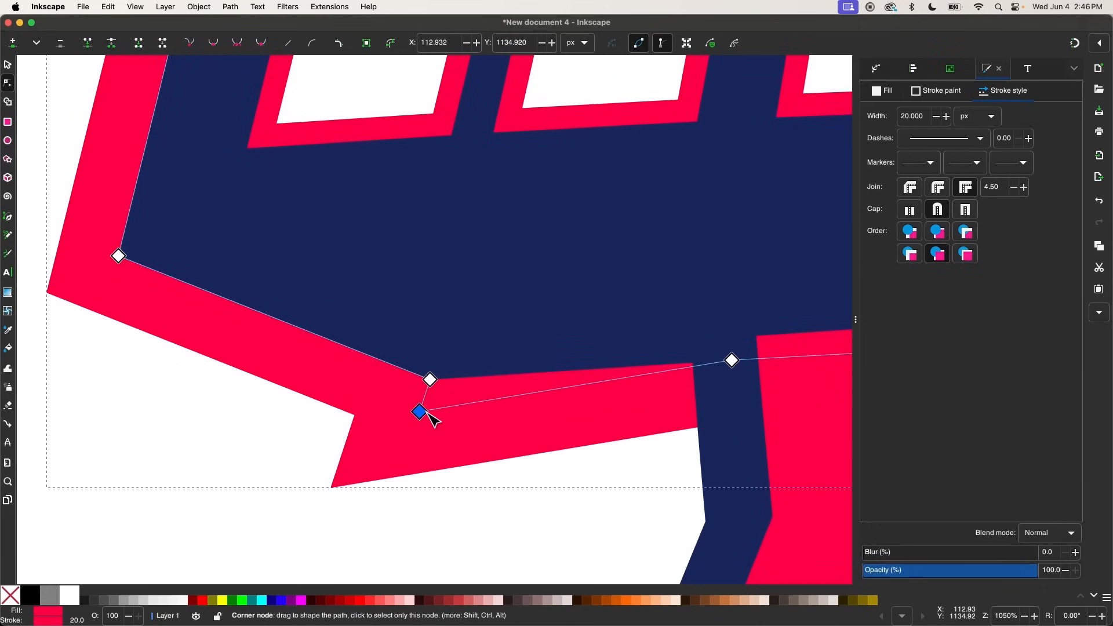
pyautogui.press('super+z')
pyautogui.press('Delete')
# - Delete the overlapping duplicate node at the red banner copy's lower-right corner
pyautogui.scroll(-2, 426, 412)
pyautogui.hscroll(10, 427, 412)
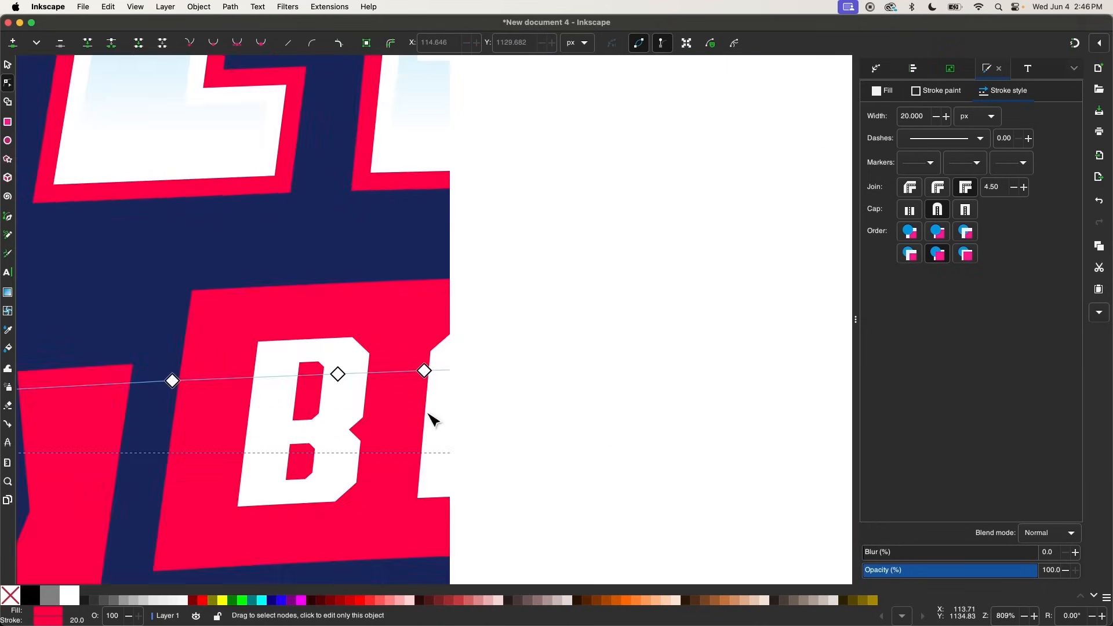
pyautogui.scroll(-1, 427, 412)
pyautogui.hscroll(10, 427, 417)
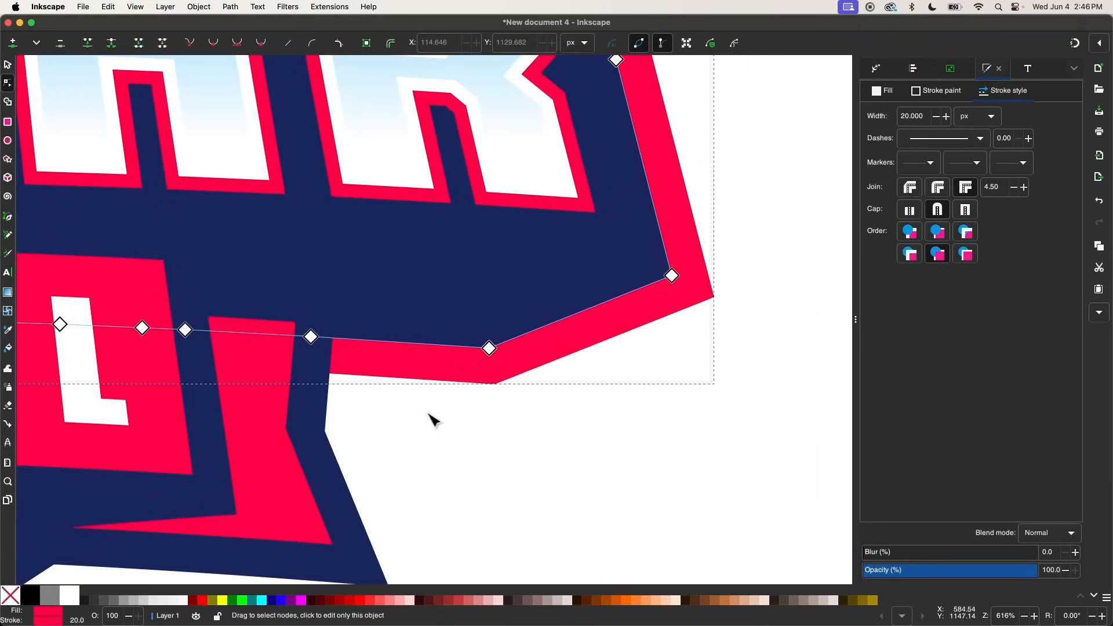
pyautogui.scroll(2, 510, 405)
pyautogui.scroll(-4, 513, 410)
pyautogui.scroll(5, 513, 410)
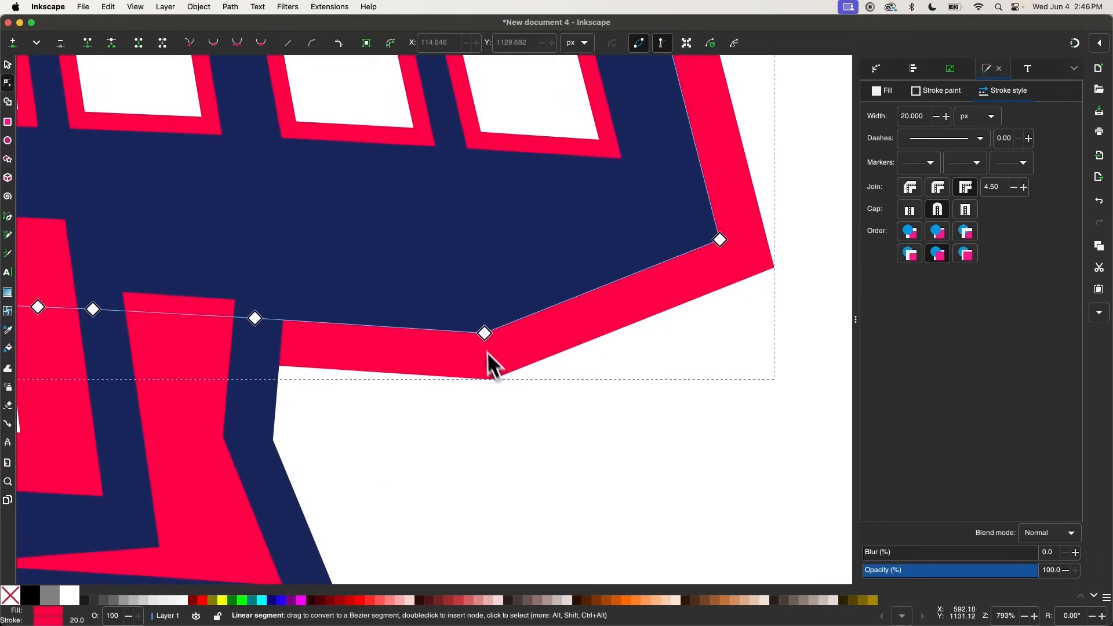
pyautogui.moveTo(485, 333); pyautogui.dragTo(506, 352)
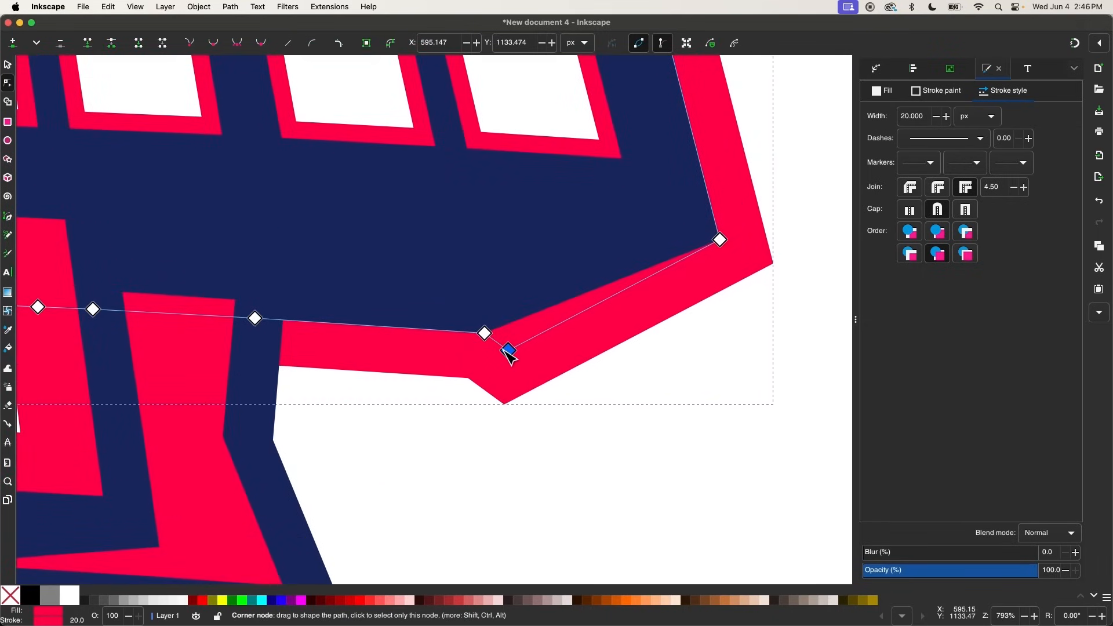
pyautogui.press('Delete')
pyautogui.scroll(-8, 510, 358)
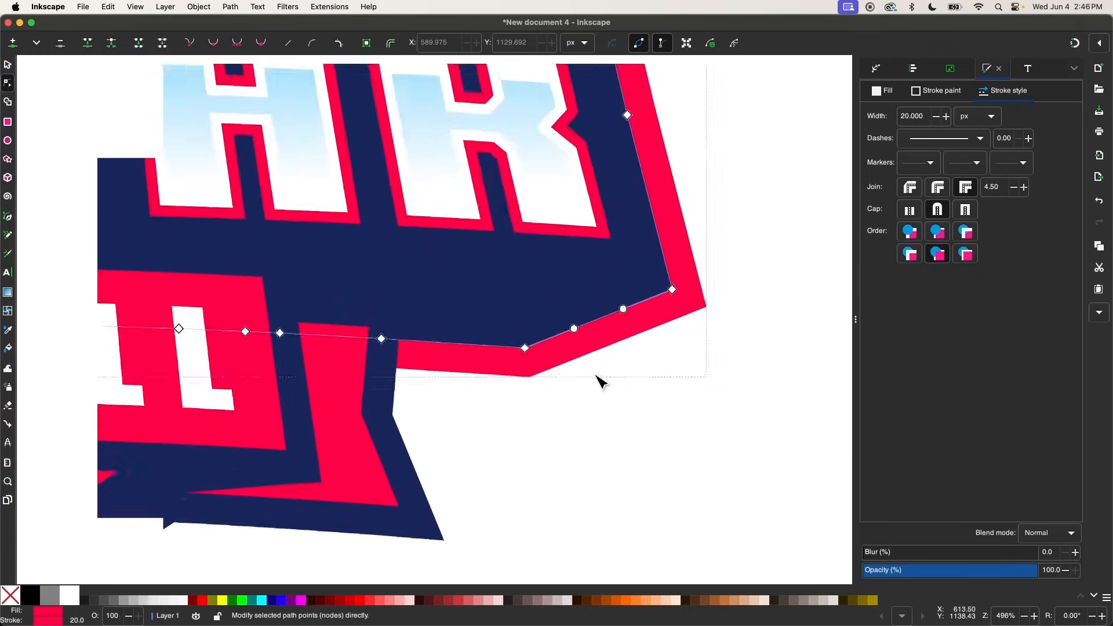
pyautogui.hscroll(-4, 602, 383)
pyautogui.scroll(1, 601, 383)
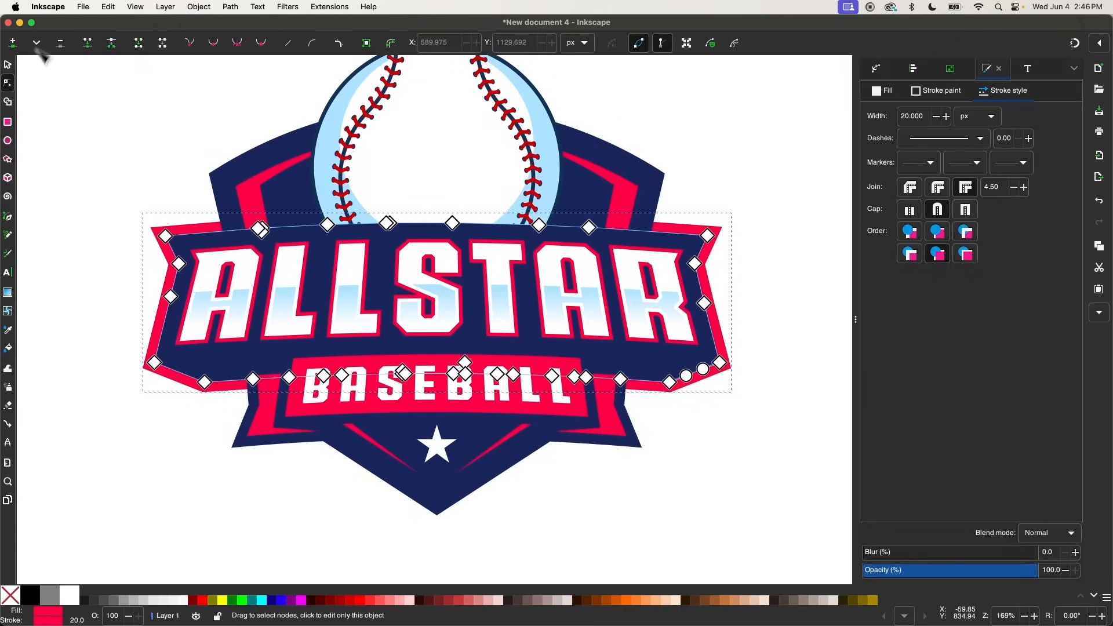
# - Convert the red banner copy's stroke to a path
pyautogui.click(10, 67)
pyautogui.scroll(-1, 394, 273)
pyautogui.scroll(1, 394, 273)
pyautogui.hscroll(-1, 394, 273)
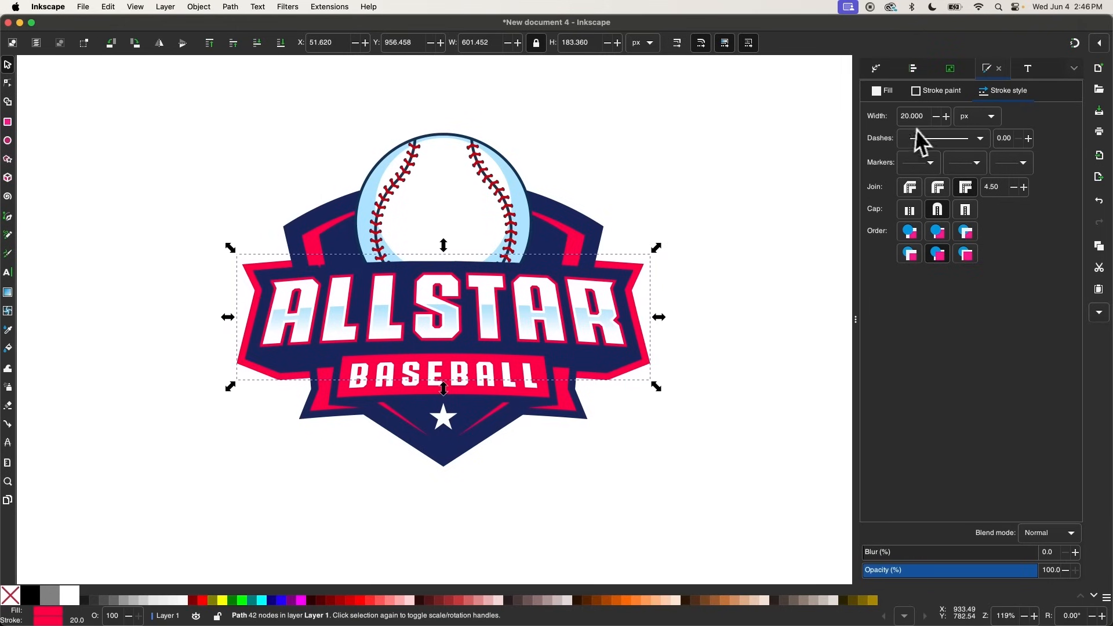
pyautogui.scroll(2, 542, 239)
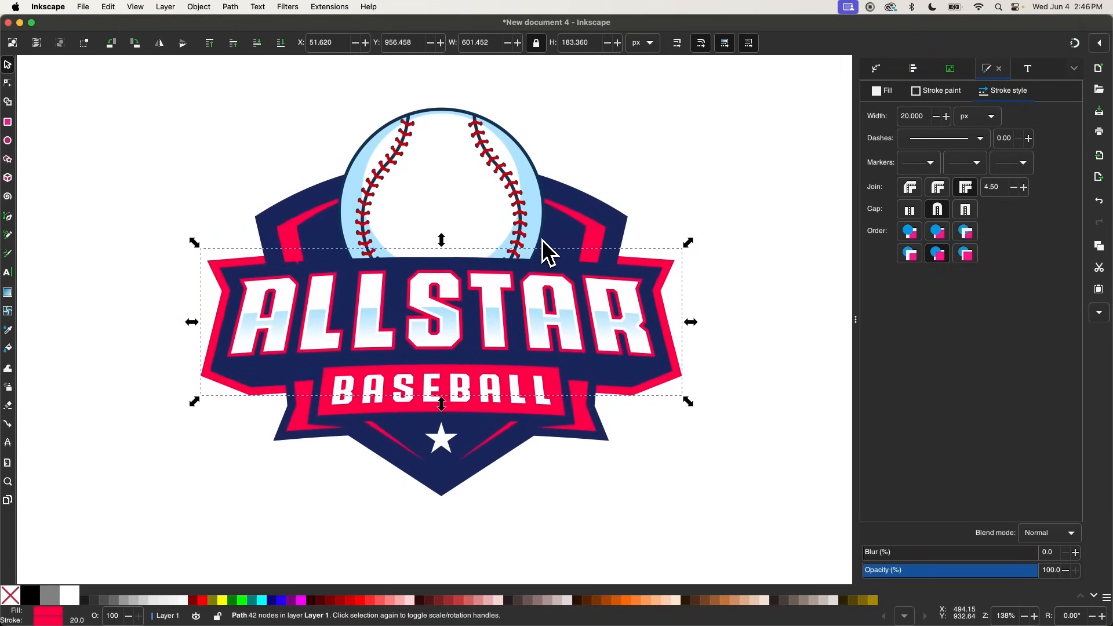
pyautogui.click(230, 6)
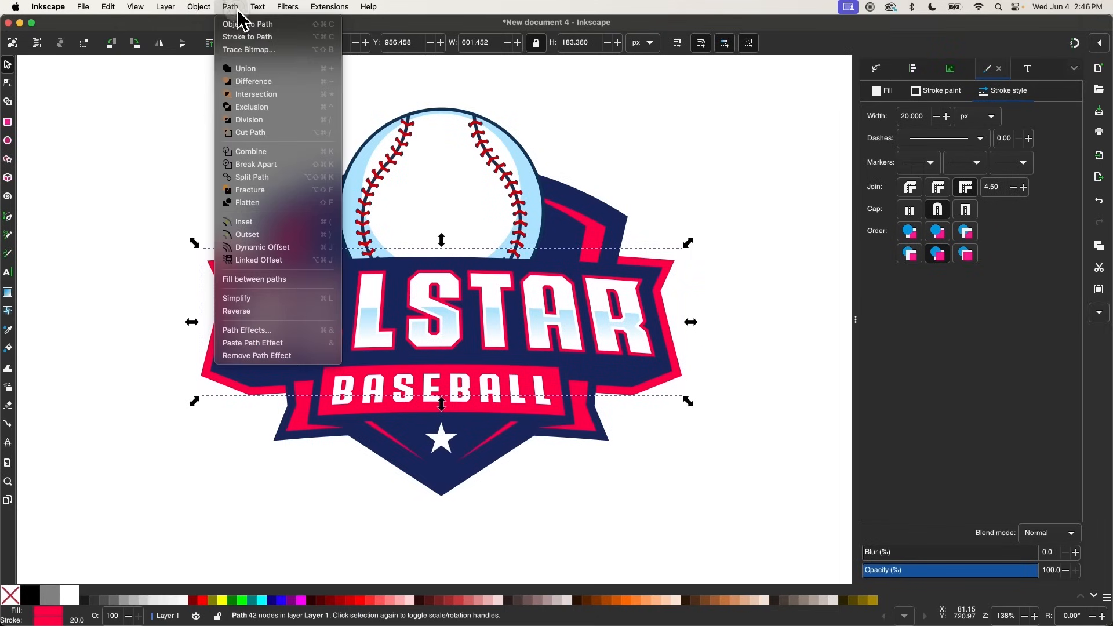
pyautogui.click(239, 39)
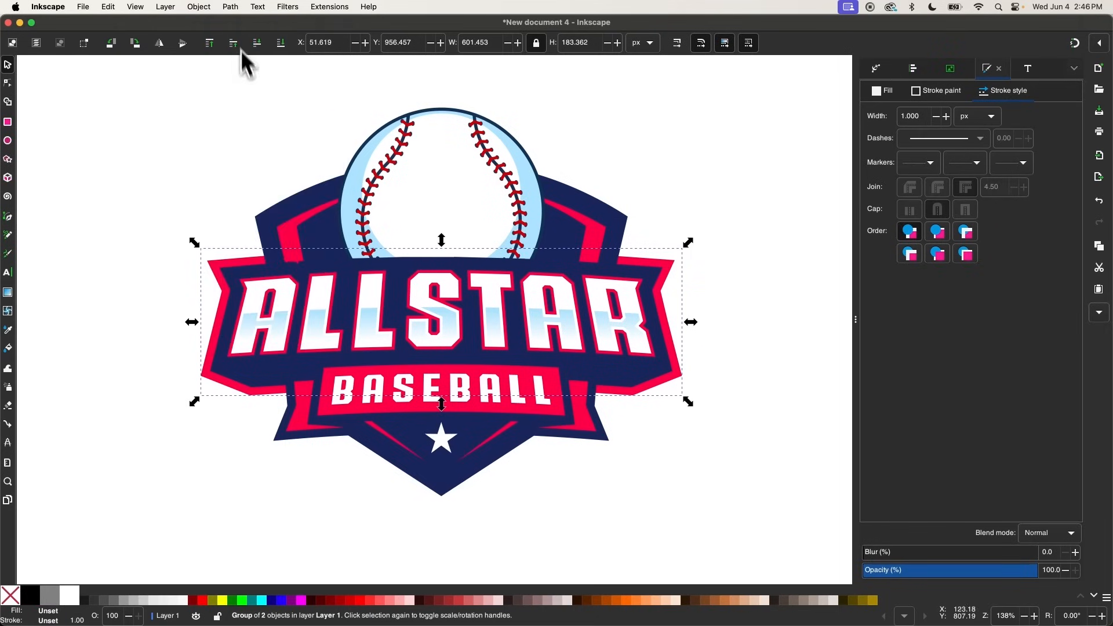
# - Duplicate the navy shield, raise the copy to the top, and colour its fill and stroke with the sampled red #ff0046
pyautogui.click(294, 193)
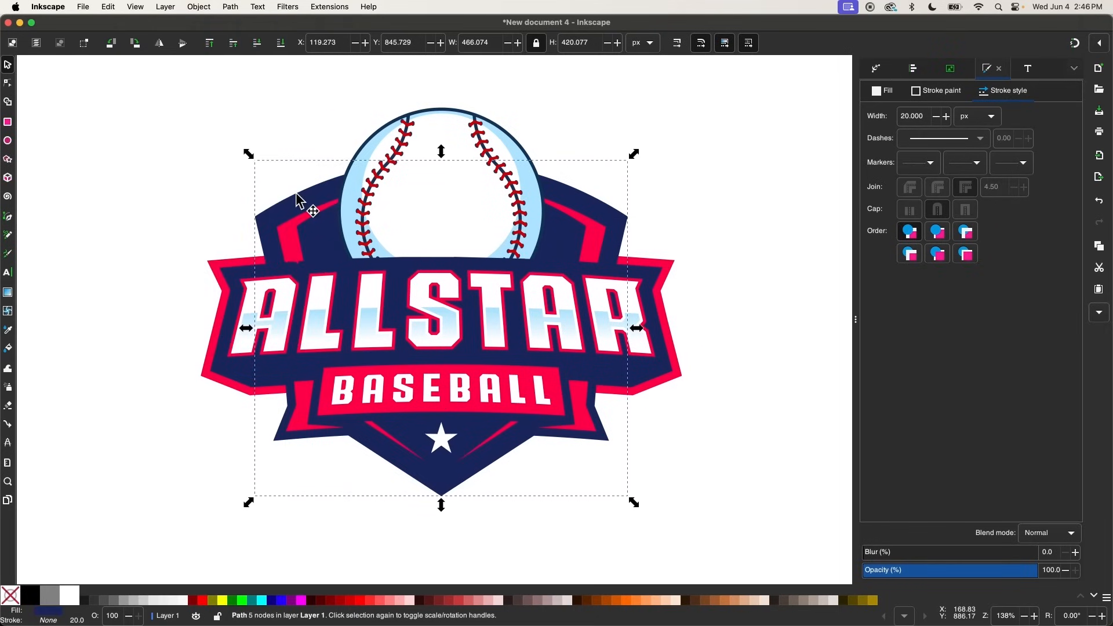
pyautogui.press('Home')
pyautogui.press('d')
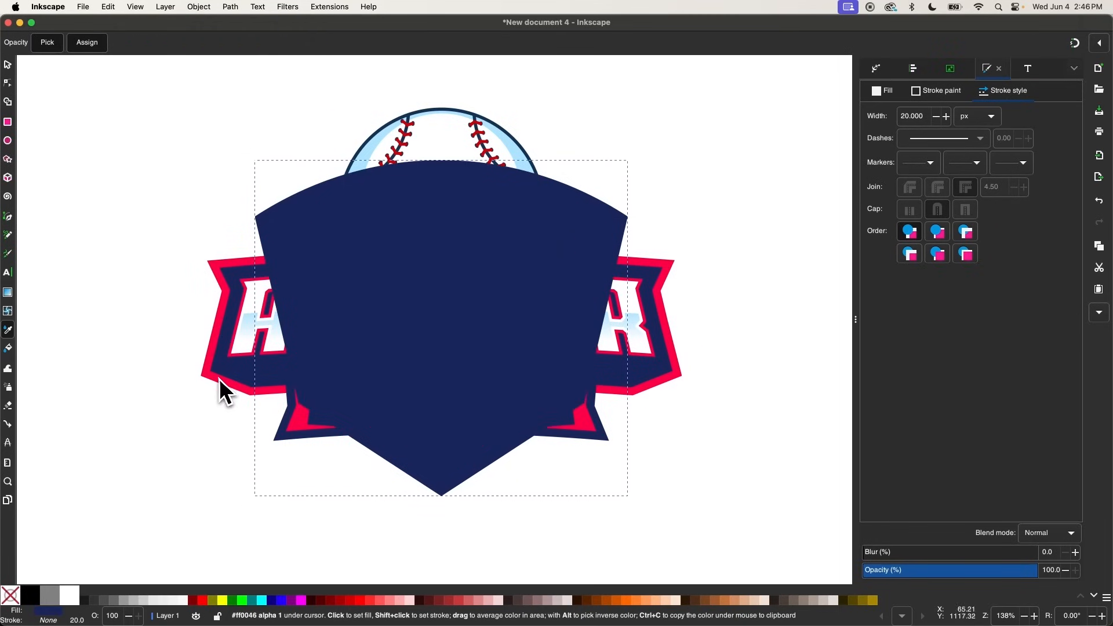
pyautogui.click(294, 423)
pyautogui.keyDown('shift'); pyautogui.click(298, 425); pyautogui.keyUp('shift')
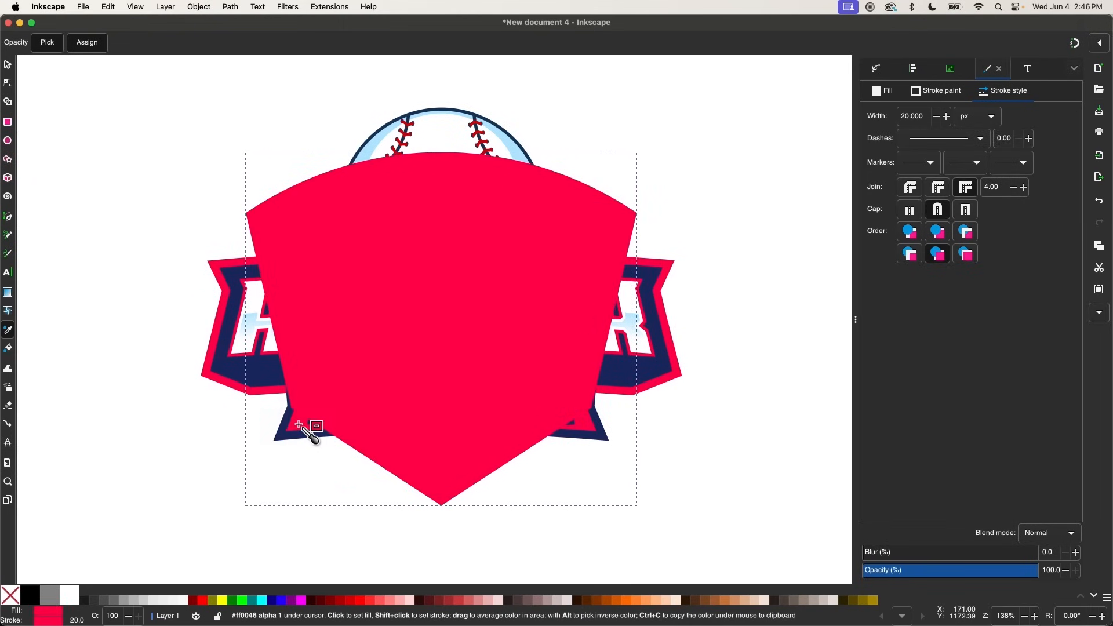
# - Lower the red shield copy to the bottom and convert its stroke to a path
pyautogui.press('s')
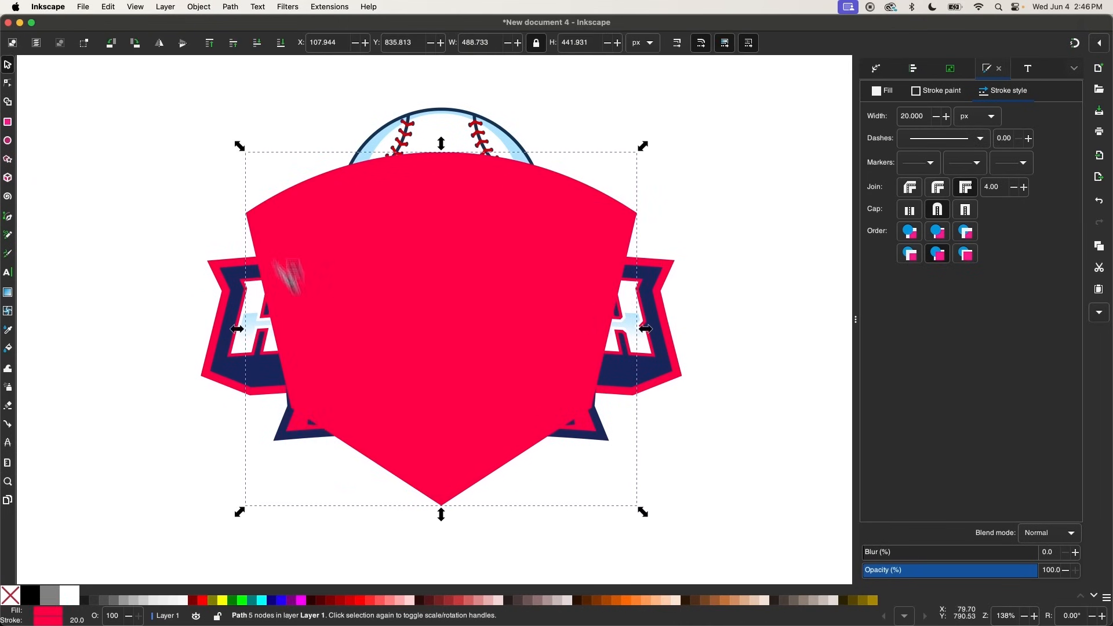
pyautogui.click(281, 43)
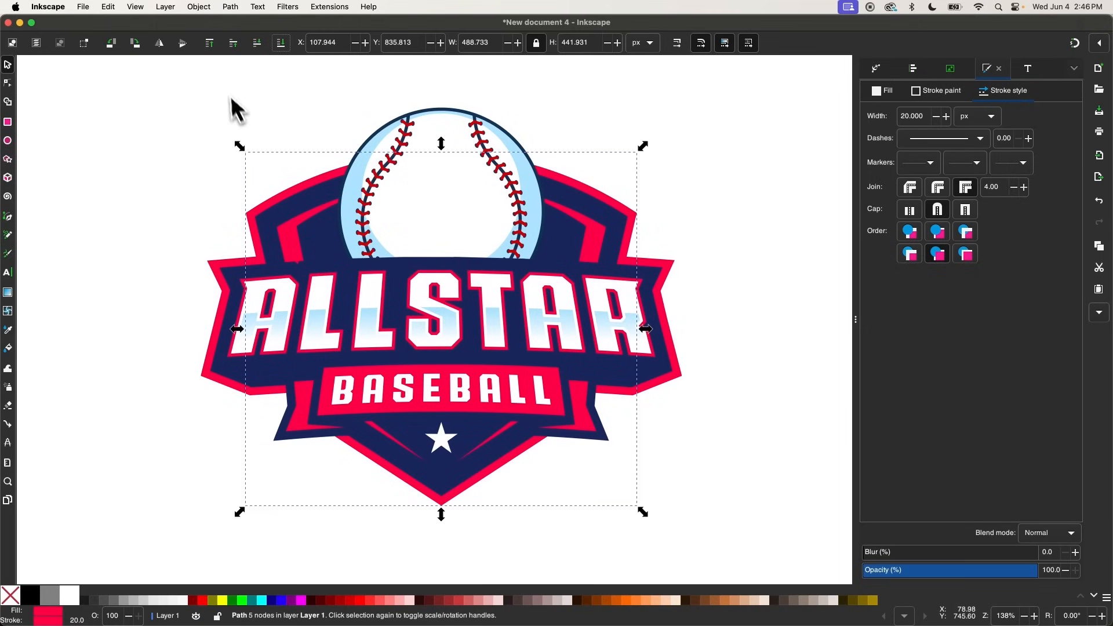
pyautogui.click(230, 8)
pyautogui.click(232, 35)
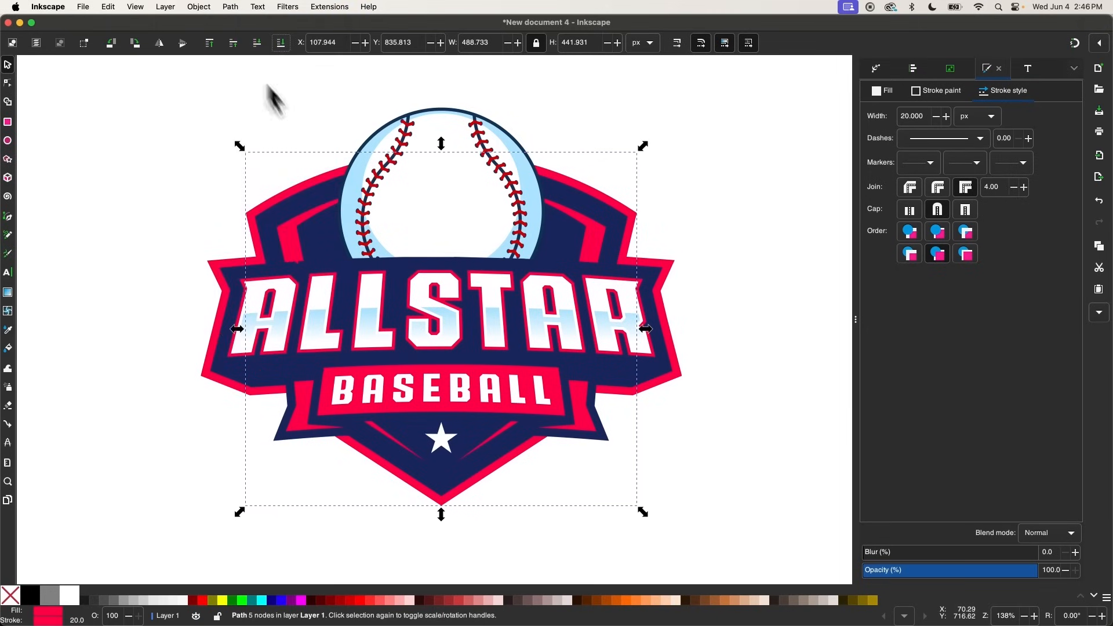
# - Duplicate the navy ribbon behind BASEBALL, raise the copy to the top, and colour its fill and stroke with the sampled red #ff0046
pyautogui.click(302, 432)
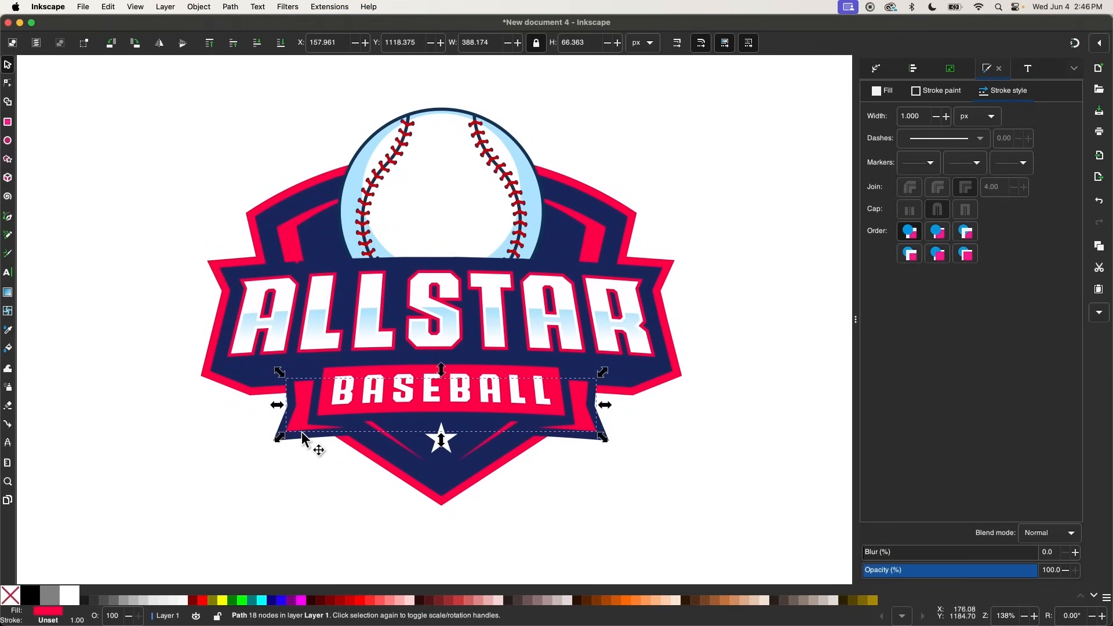
pyautogui.click(297, 446)
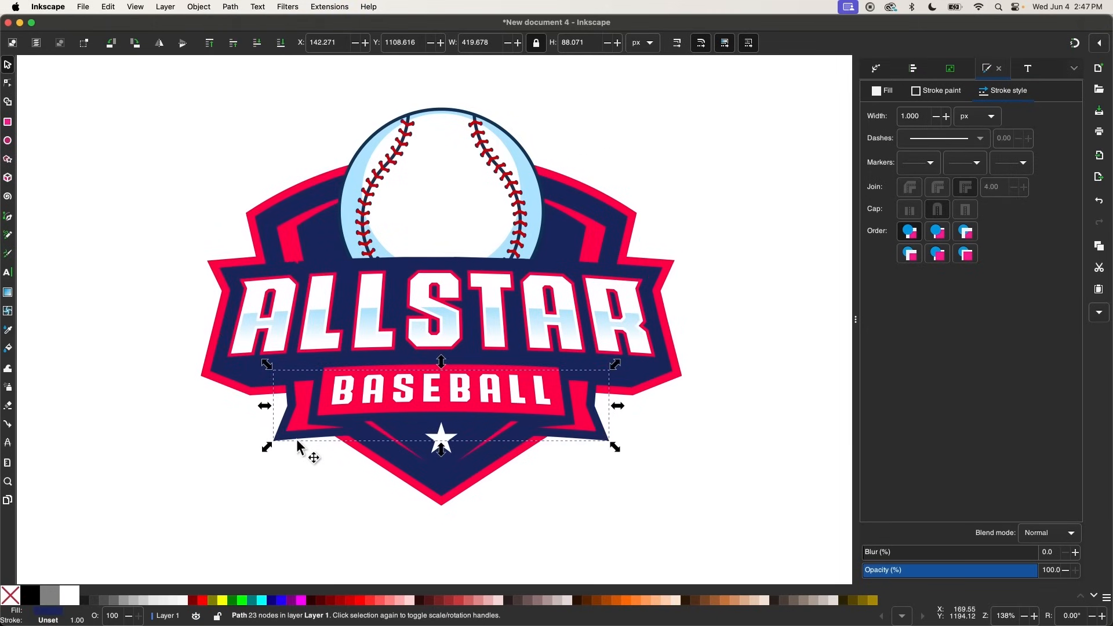
pyautogui.press('Home')
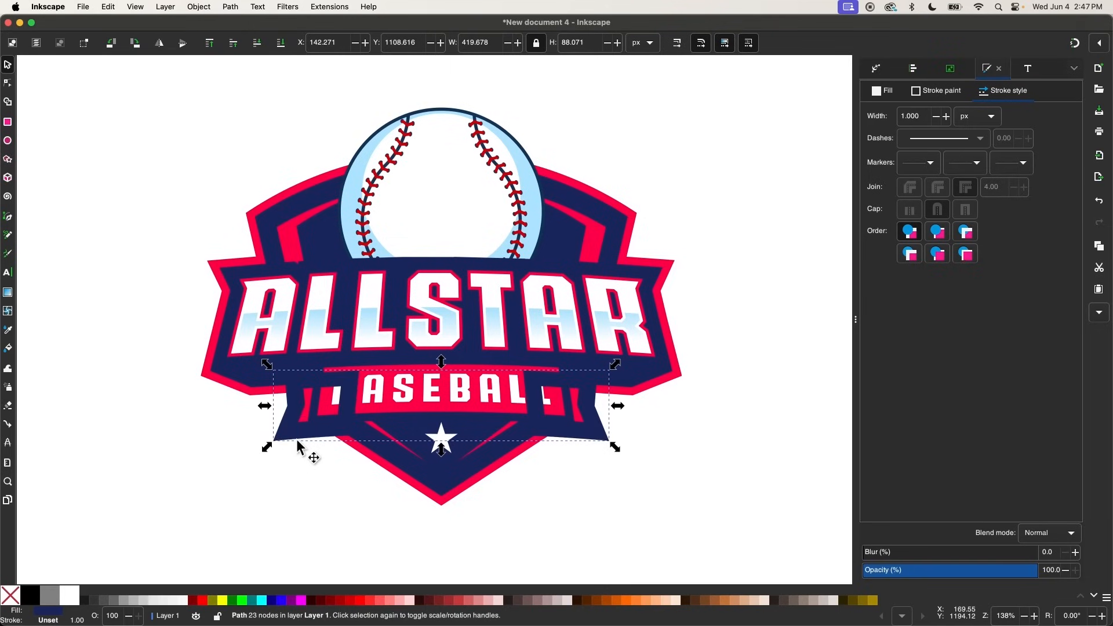
pyautogui.press('d')
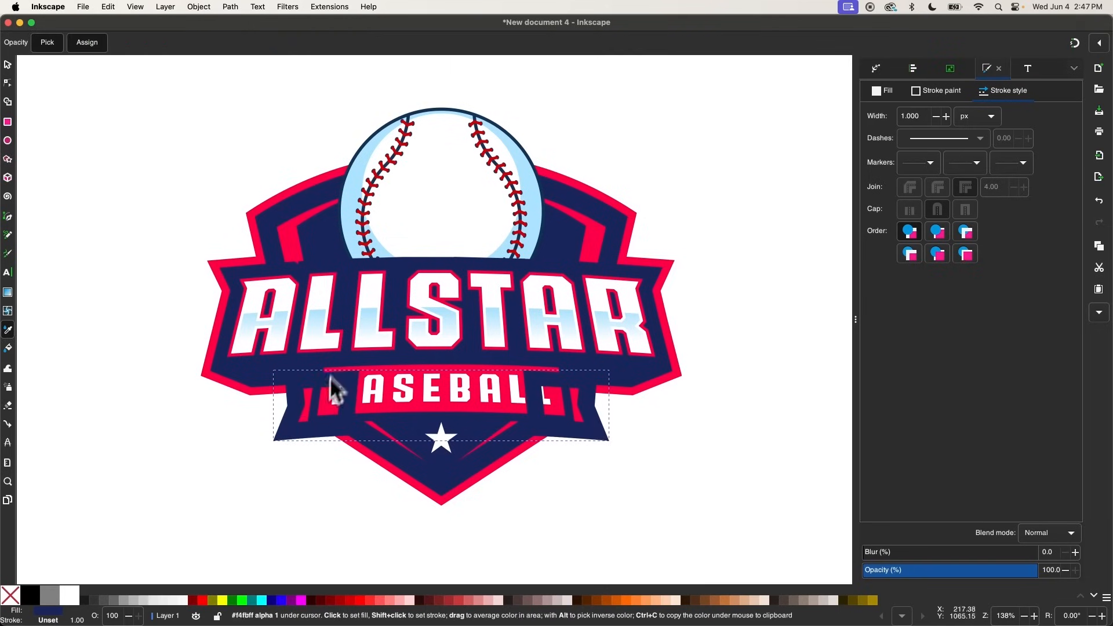
pyautogui.click(291, 246)
pyautogui.keyDown('shift'); pyautogui.click(291, 246); pyautogui.keyUp('shift')
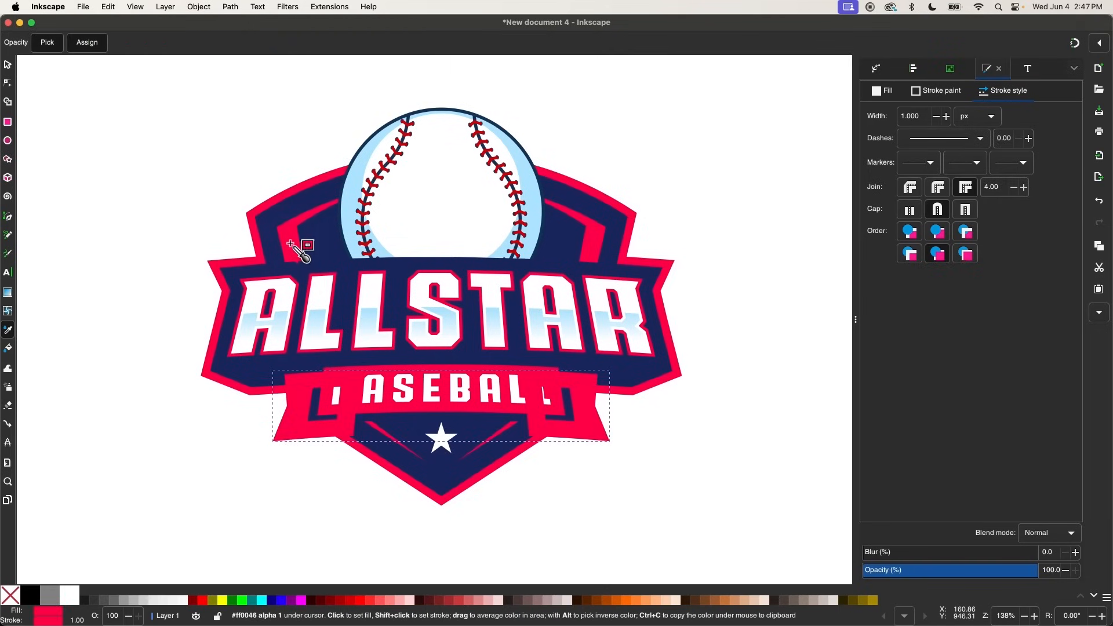
# - Lower the red ribbon copy to the bottom and set its stroke width to 20 px
pyautogui.press('s')
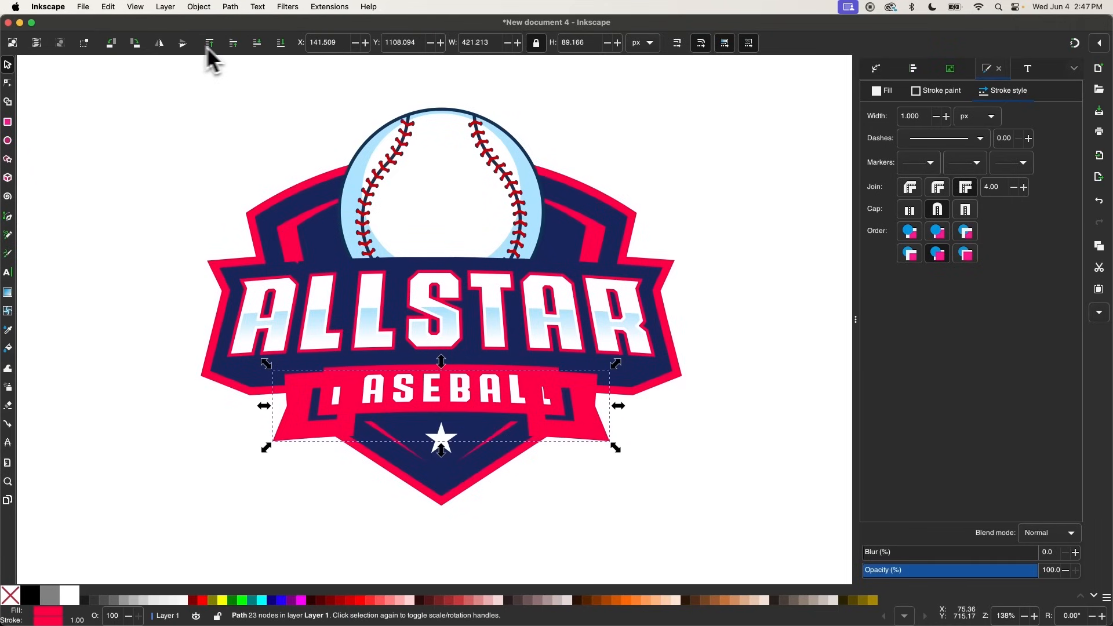
pyautogui.click(282, 50)
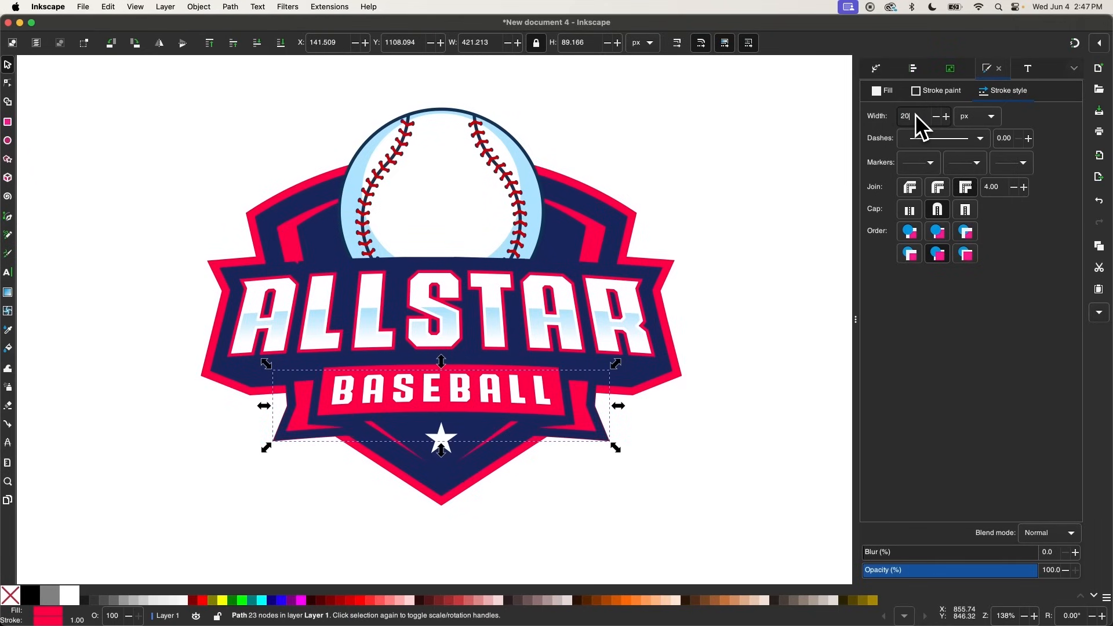
pyautogui.click(922, 125)
pyautogui.write('20')
pyautogui.press('Return')
# - Convert the red ribbon copy's stroke to a path and deselect it
pyautogui.click(233, 9)
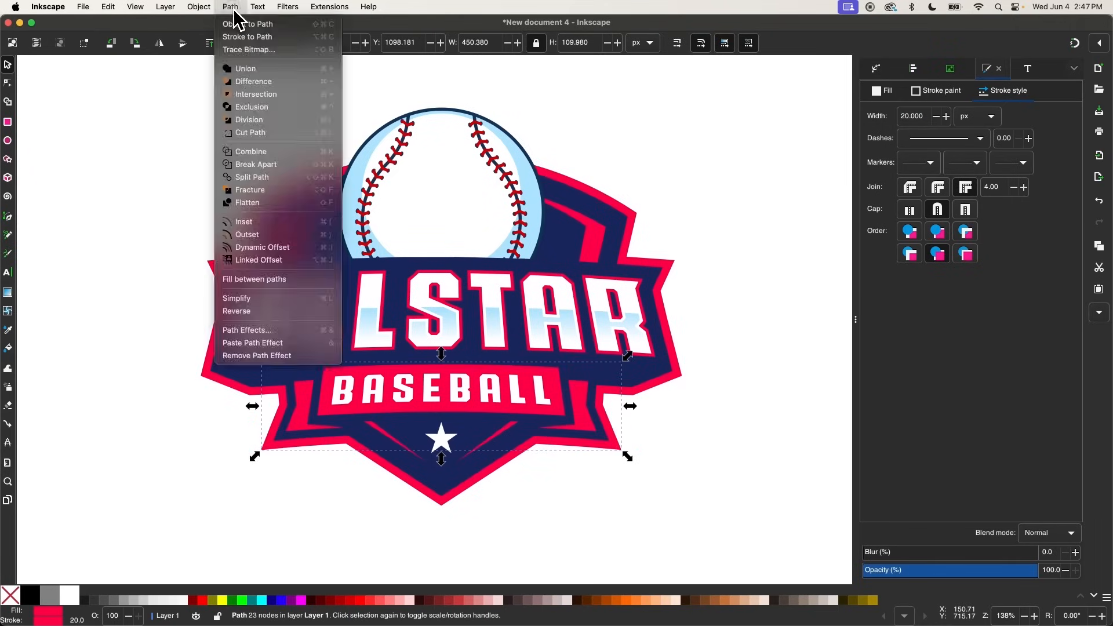
pyautogui.click(247, 37)
pyautogui.scroll(-2, 567, 284)
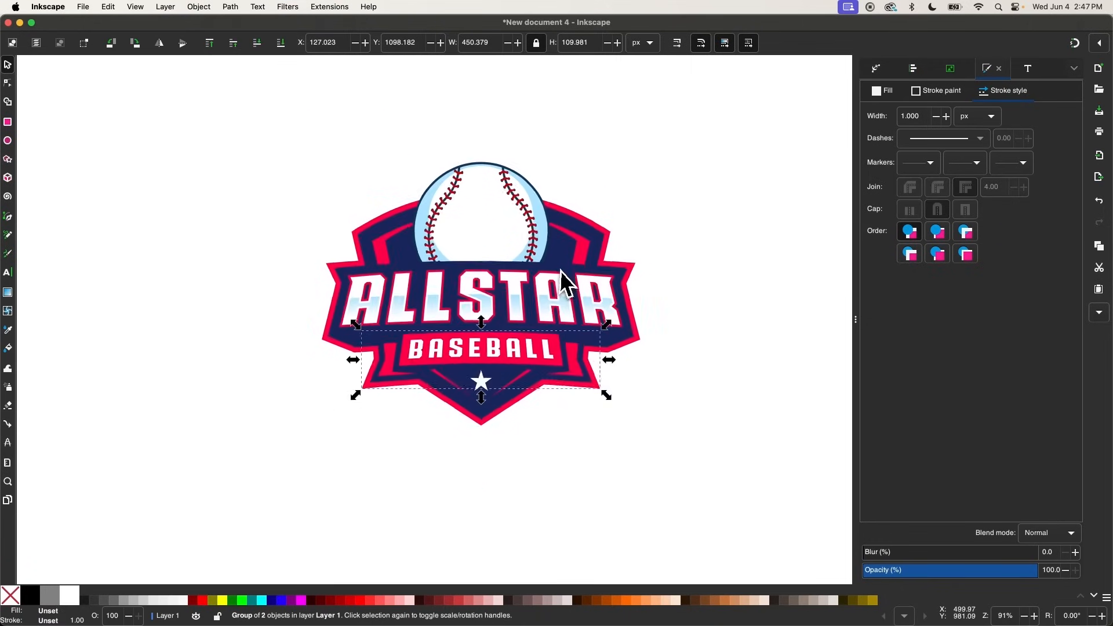
pyautogui.click(689, 203)
pyautogui.scroll(2, 526, 220)
# - Draw a circle of about 188 px radius over the baseball and remove its stroke
pyautogui.click(431, 187)
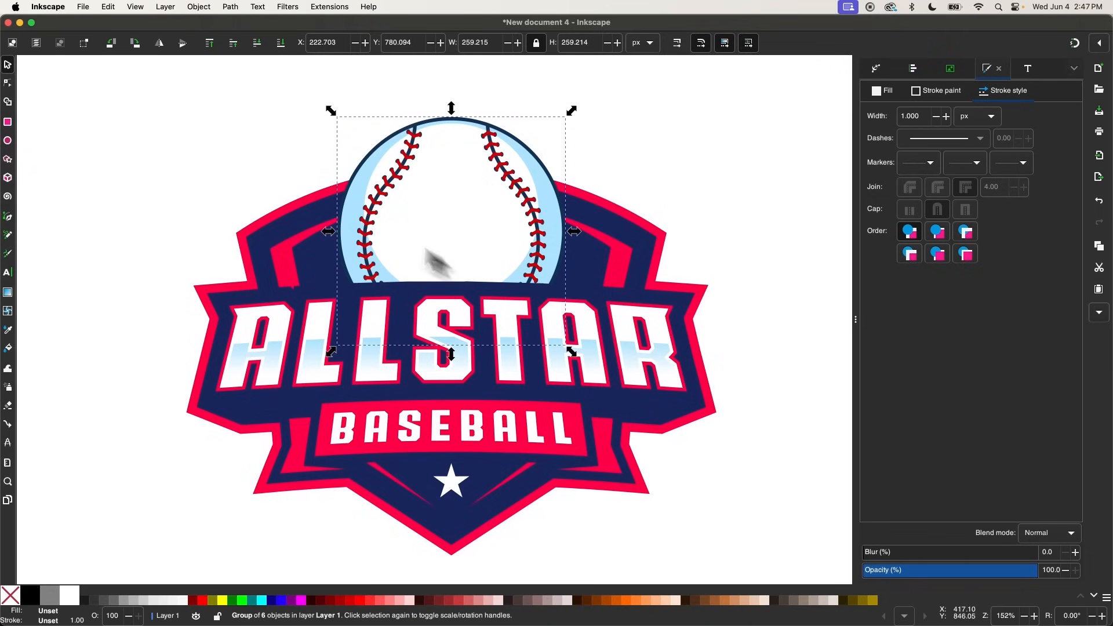
pyautogui.click(252, 177)
pyautogui.click(11, 144)
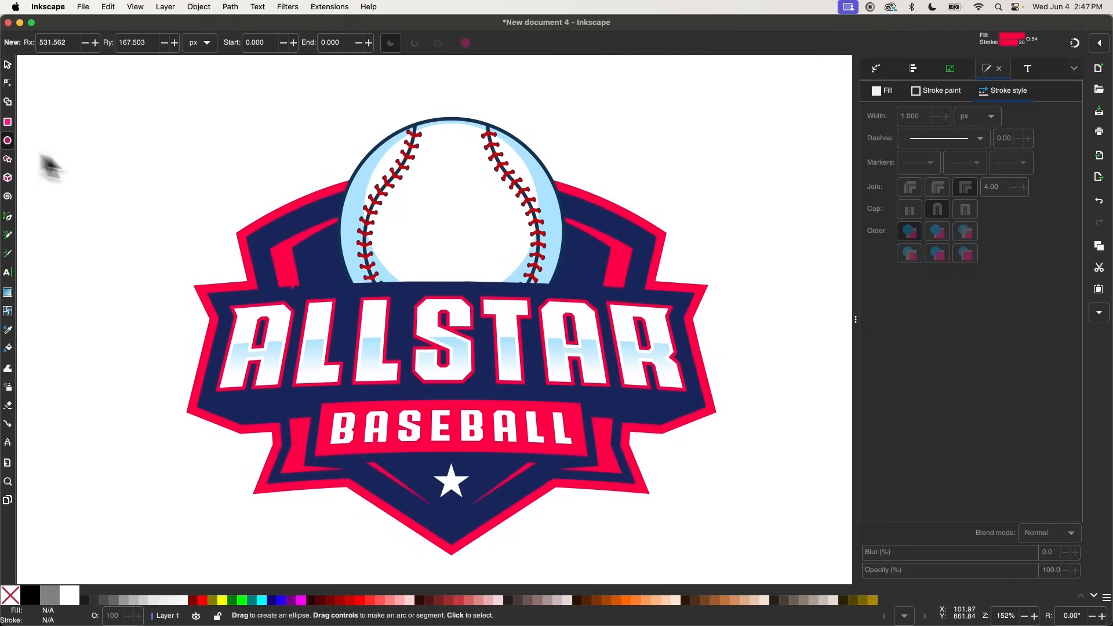
pyautogui.moveTo(268, 115); pyautogui.dragTo(641, 456)
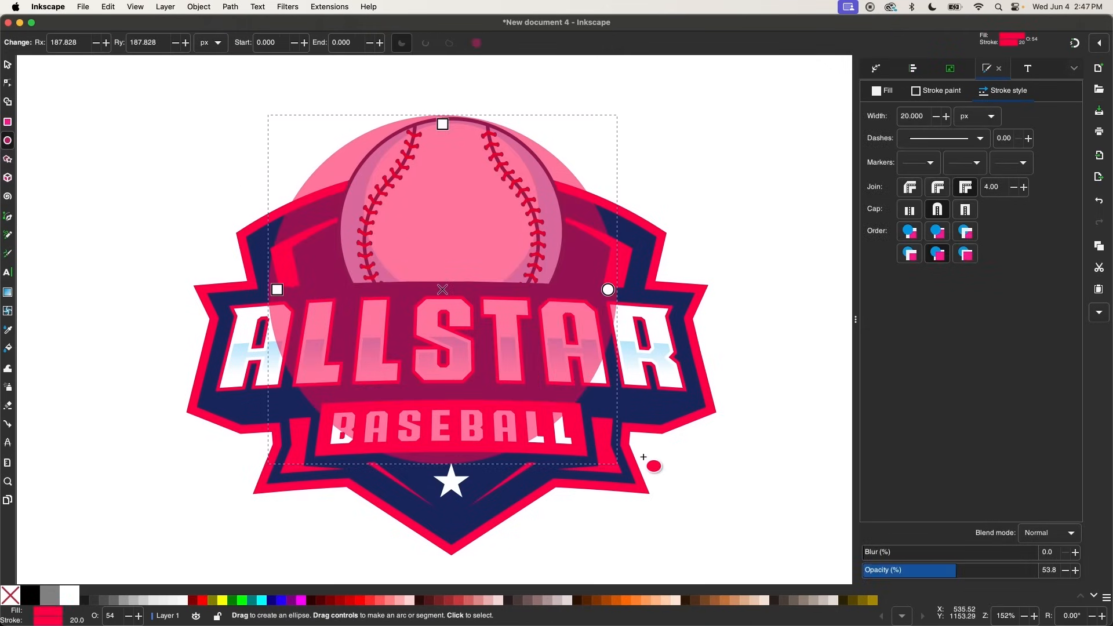
pyautogui.scroll(-1, 482, 323)
pyautogui.hscroll(1, 482, 323)
pyautogui.keyDown('shift'); pyautogui.click(11, 595); pyautogui.keyUp('shift')
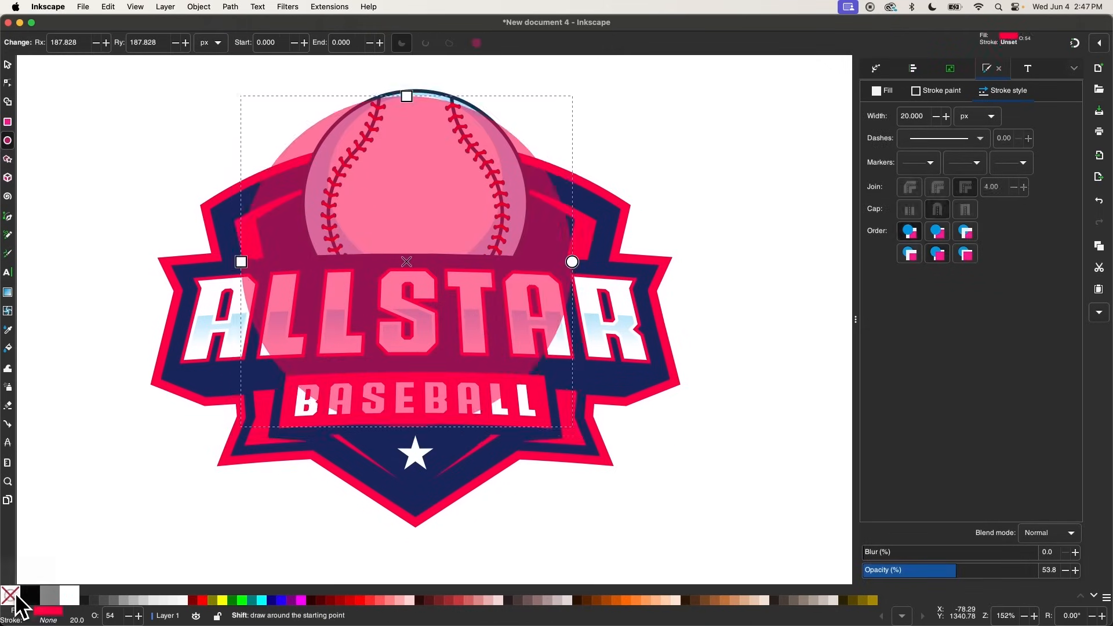
pyautogui.click(8, 66)
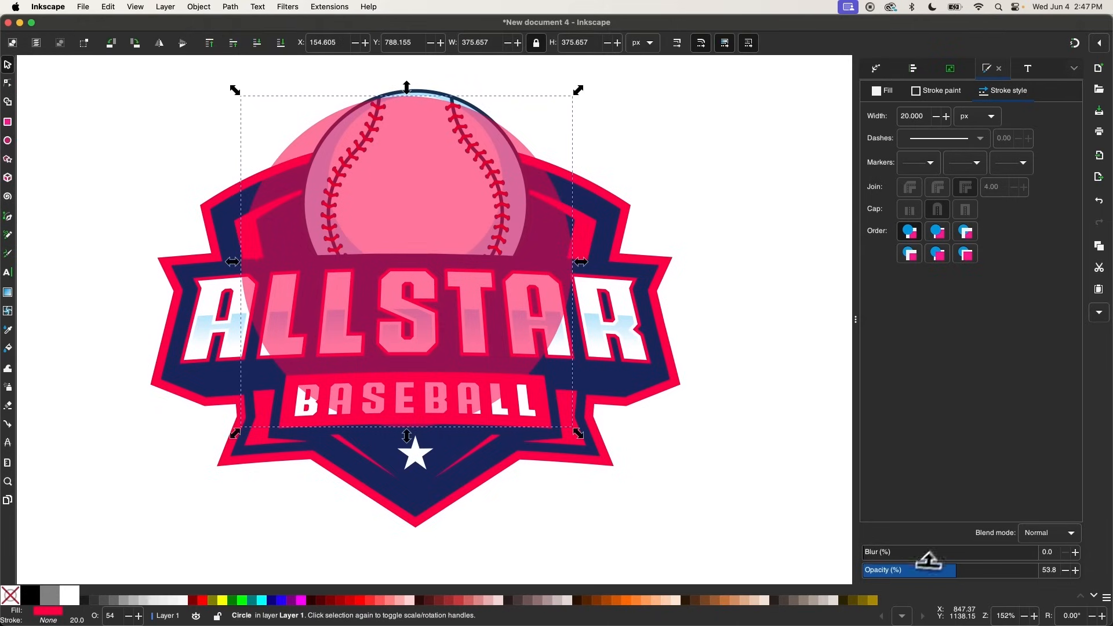
# - Set the red circle's opacity to 100% and centre it on the baseball both horizontally and vertically
pyautogui.moveTo(929, 569); pyautogui.dragTo(1038, 569)
pyautogui.moveTo(514, 201); pyautogui.dragTo(449, 265)
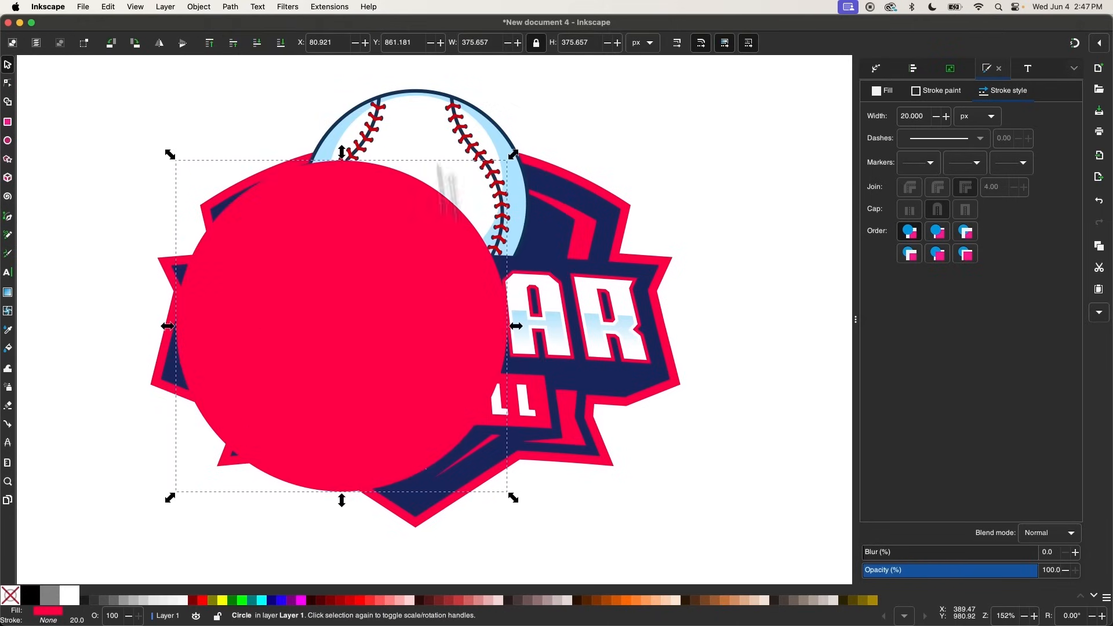
pyautogui.keyDown('shift'); pyautogui.click(427, 88); pyautogui.keyUp('shift')
pyautogui.click(916, 70)
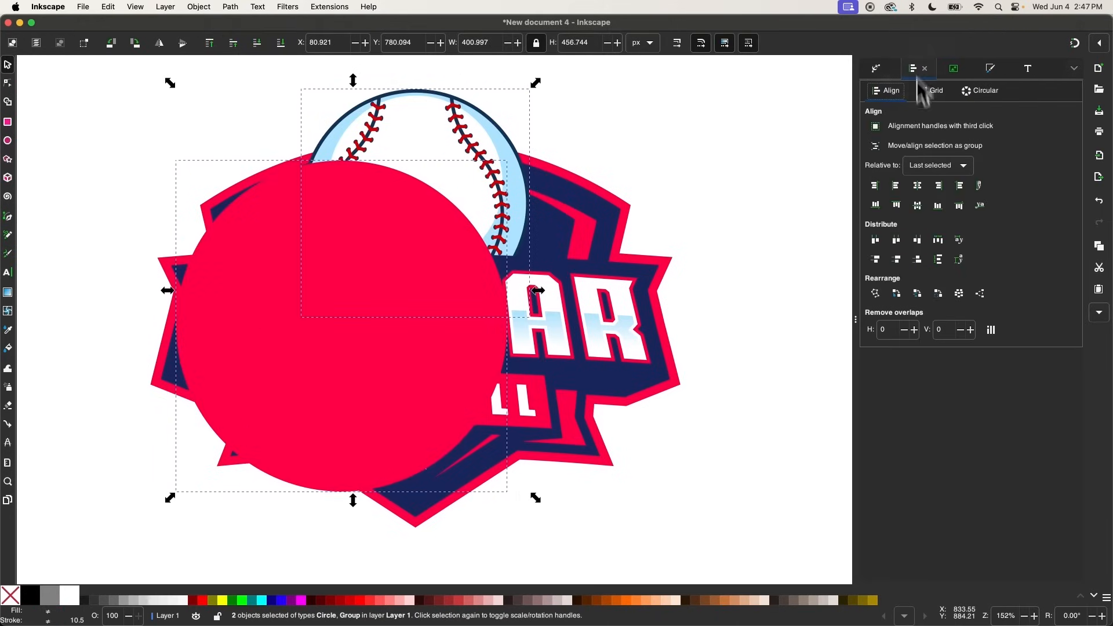
pyautogui.click(917, 185)
pyautogui.click(917, 206)
pyautogui.click(733, 169)
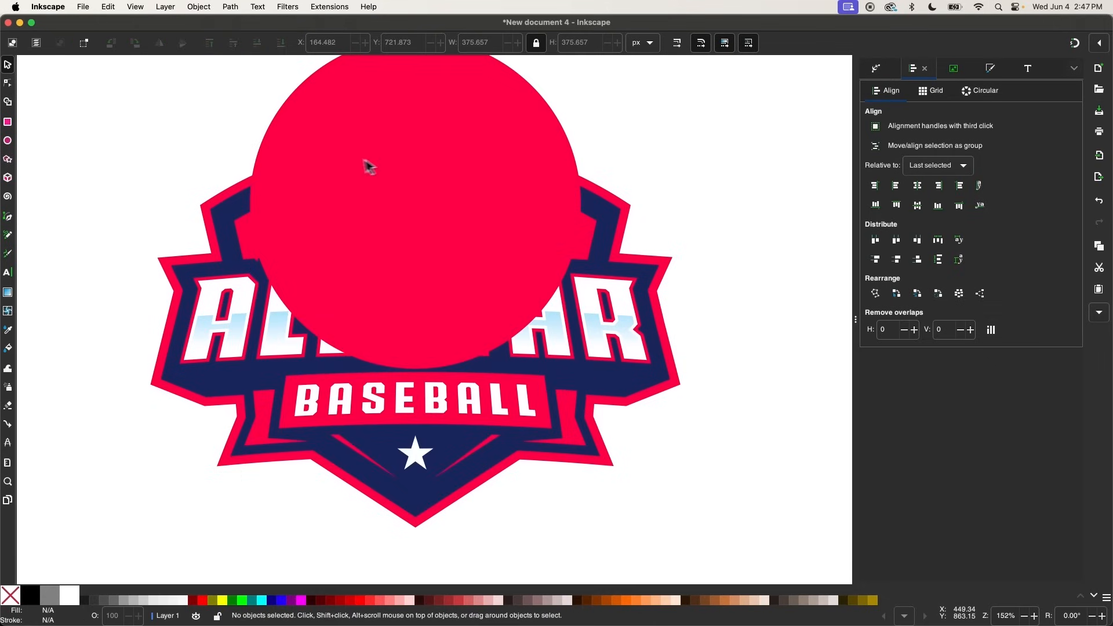
# - Lower the red circle to the bottom of the stacking order, behind the baseball and shield
pyautogui.click(348, 164)
pyautogui.click(281, 44)
pyautogui.scroll(2, 437, 221)
pyautogui.hscroll(-1, 437, 221)
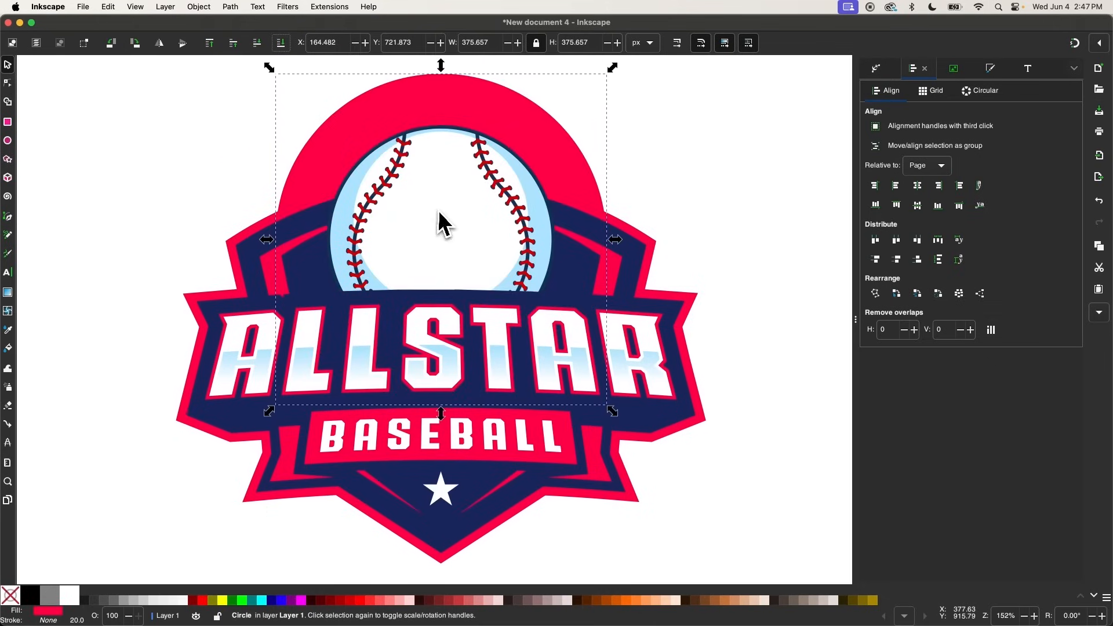
# - Scale the red circle down evenly about its centre to about 281 px across, matching the shield's red outline, and deselect it
pyautogui.moveTo(619, 241); pyautogui.dragTo(567, 243)
pyautogui.keyDown('ctrl'); pyautogui.scroll(2, 578, 238); pyautogui.keyUp('ctrl')
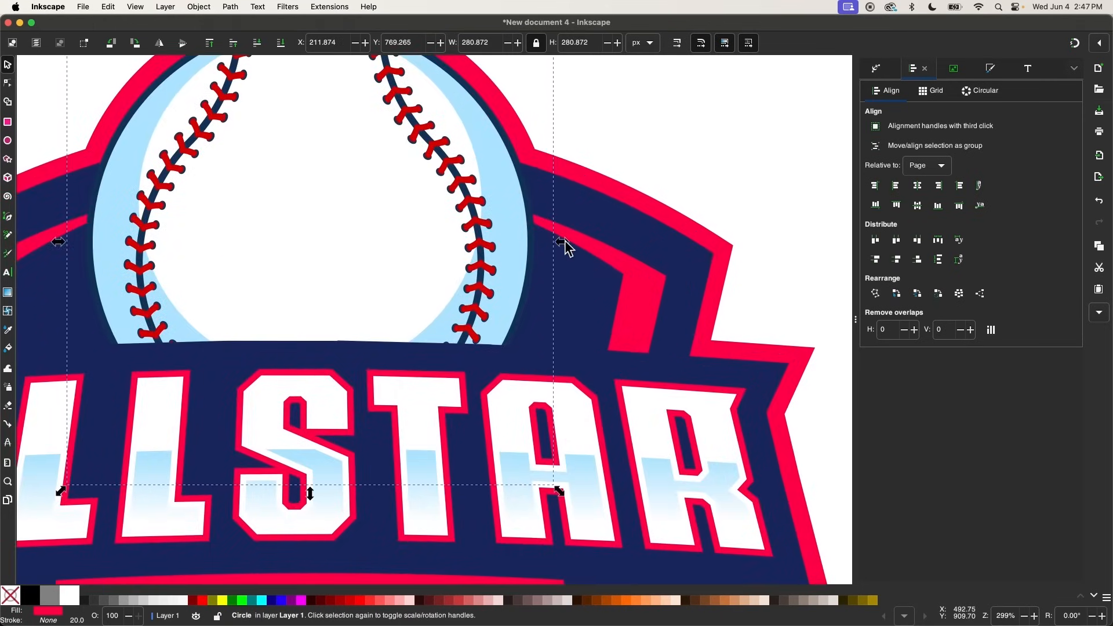
pyautogui.keyDown('ctrl'); pyautogui.scroll(-3, 571, 245); pyautogui.keyUp('ctrl')
pyautogui.click(795, 297)
pyautogui.scroll(-1, 799, 297)
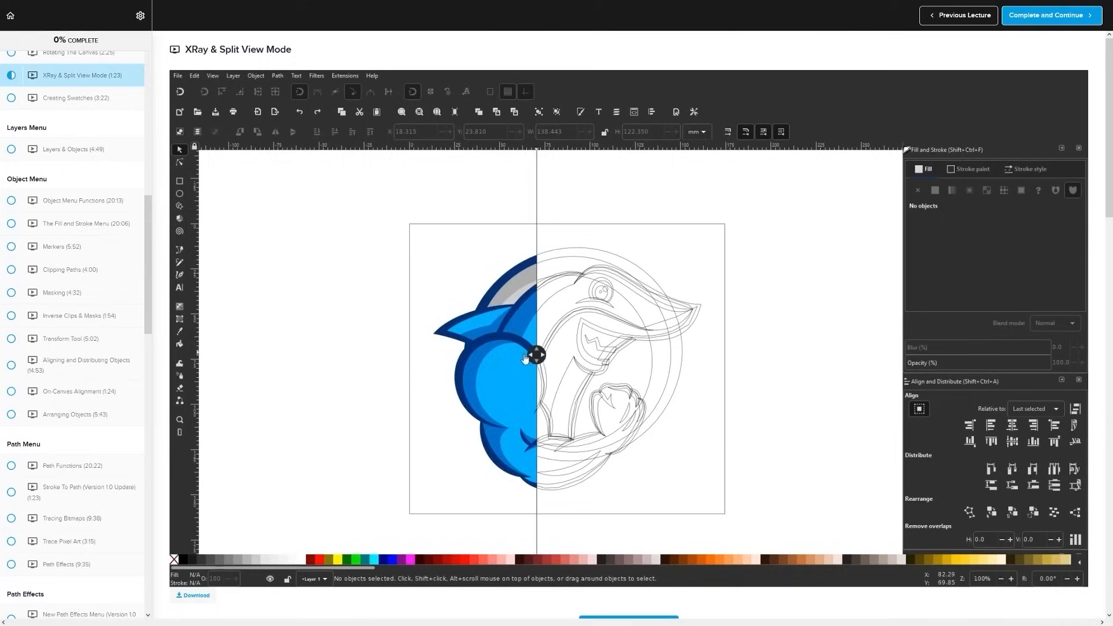
pyautogui.moveTo(560, 365); pyautogui.dragTo(585, 360)
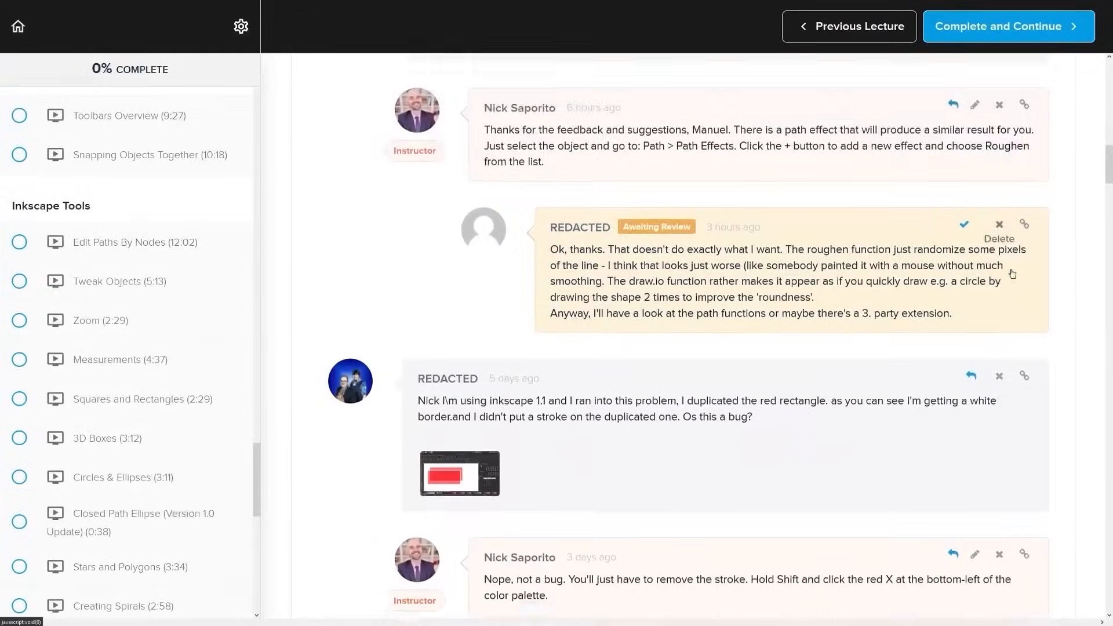
pyautogui.scroll(-4, 1036, 267)
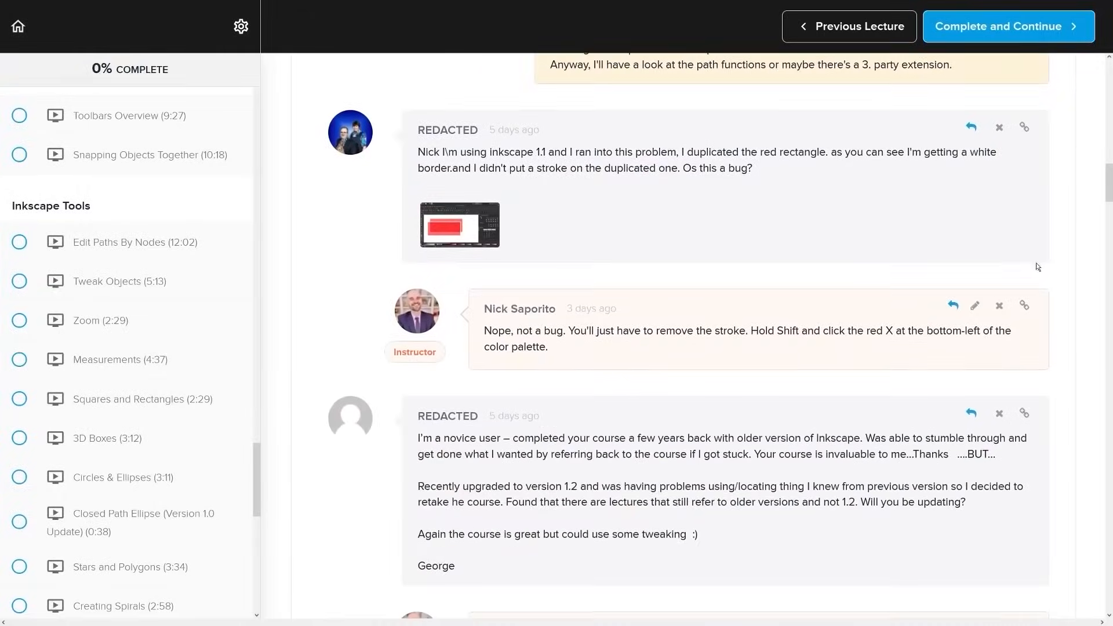
pyautogui.scroll(-10, 1037, 265)
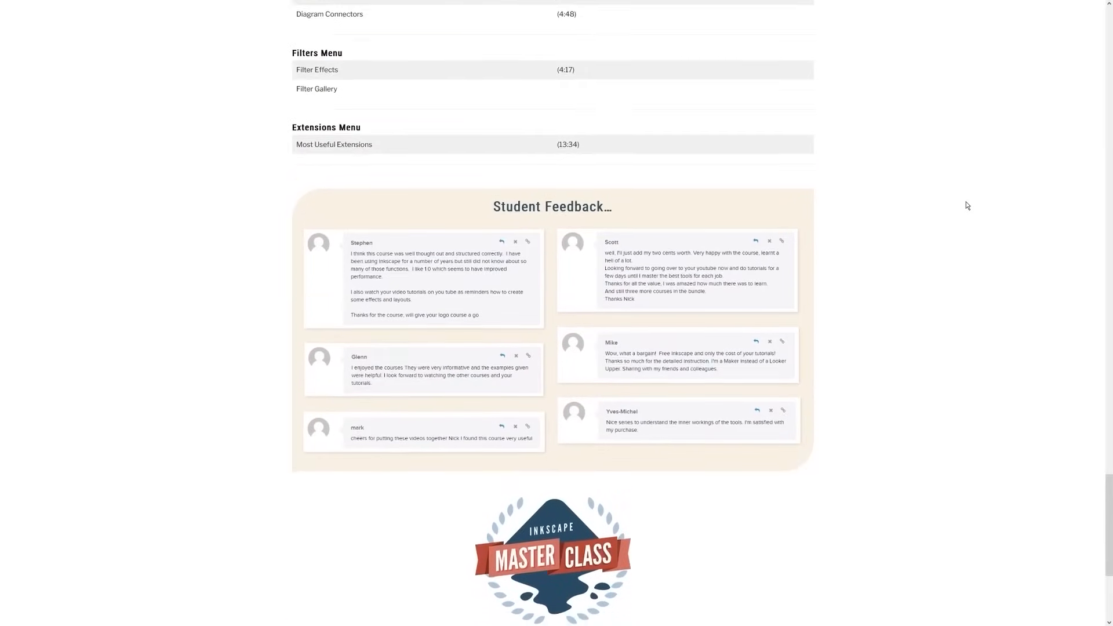
pyautogui.scroll(-5, 966, 206)
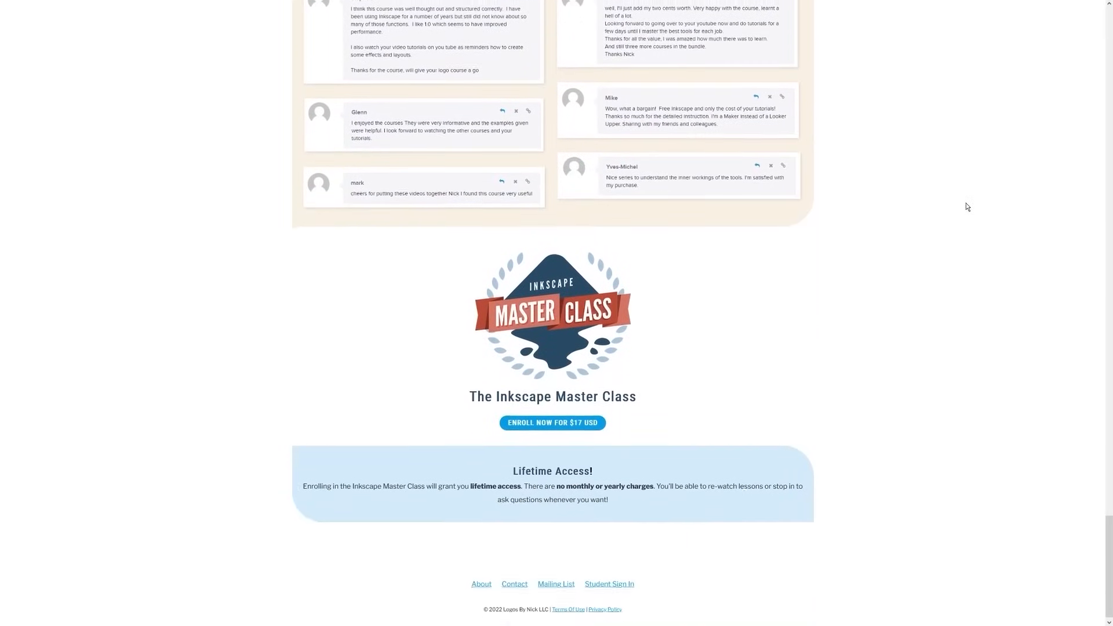
pyautogui.moveTo(624, 413); pyautogui.dragTo(485, 429)
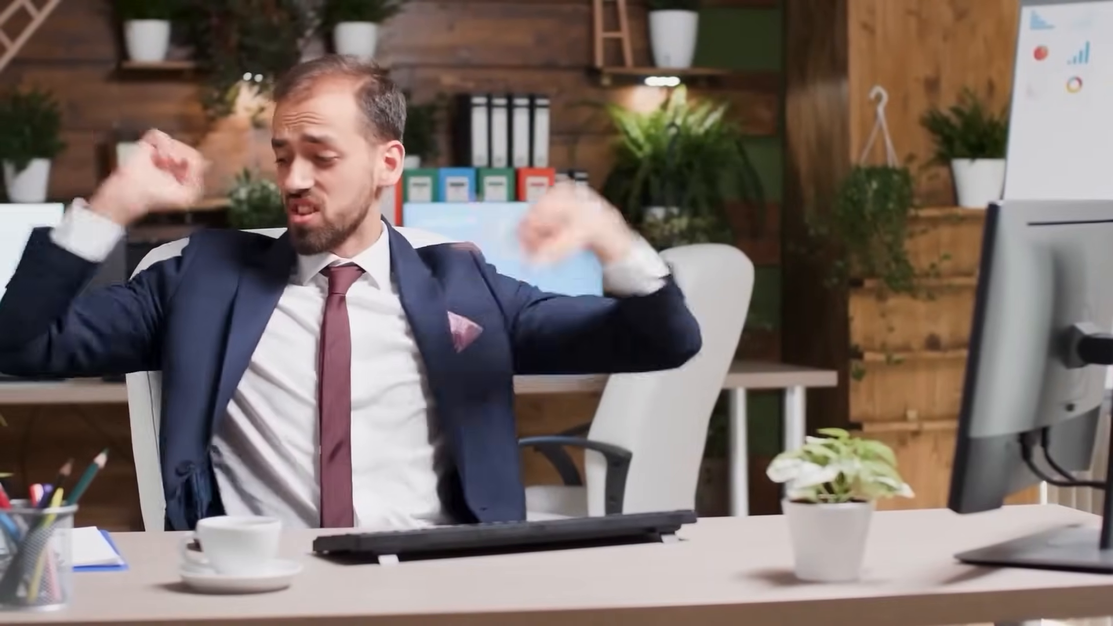